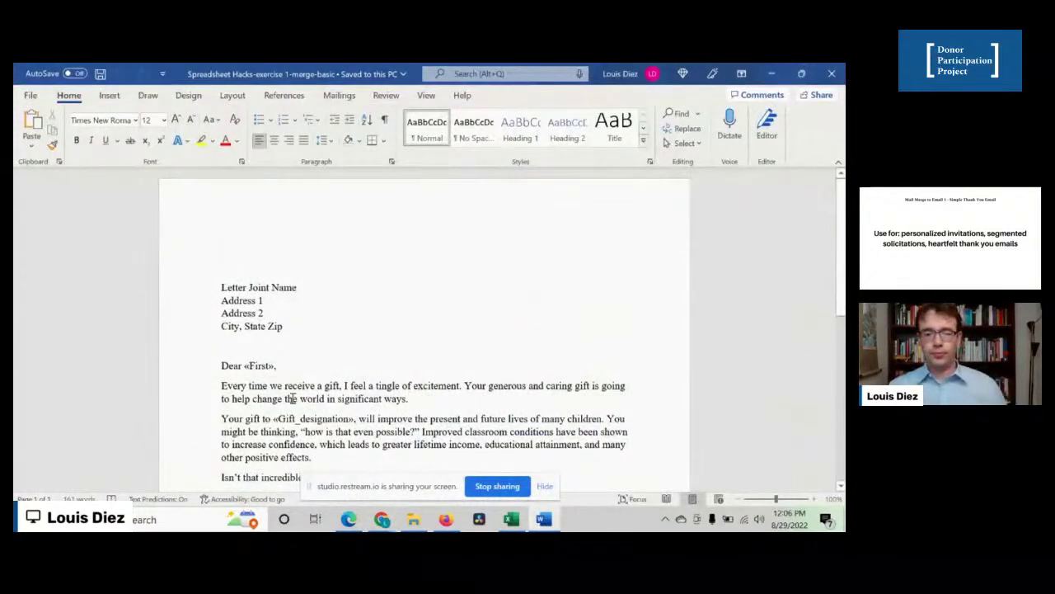
- Bring the thank-you letter back to the front and scroll down to its greeting
mouse_move(375, 526)
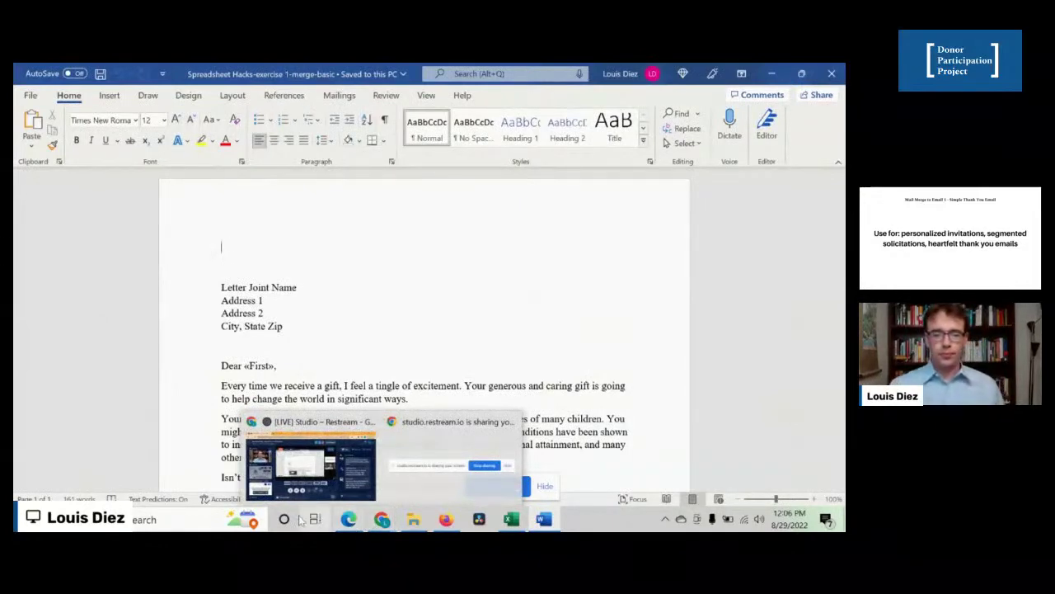
click(363, 486)
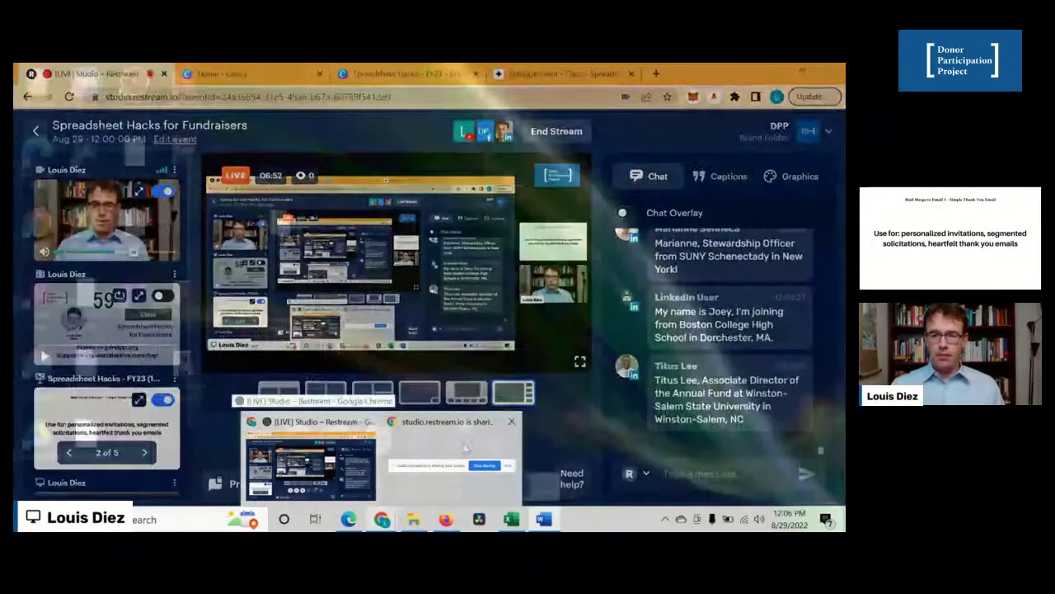
click(544, 519)
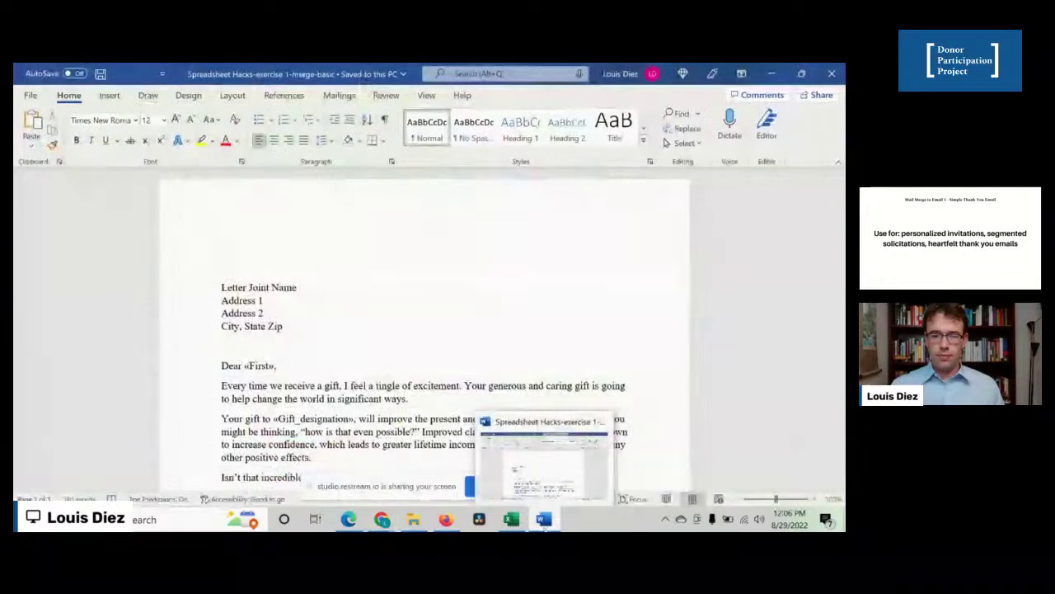
click(544, 519)
click(544, 519)
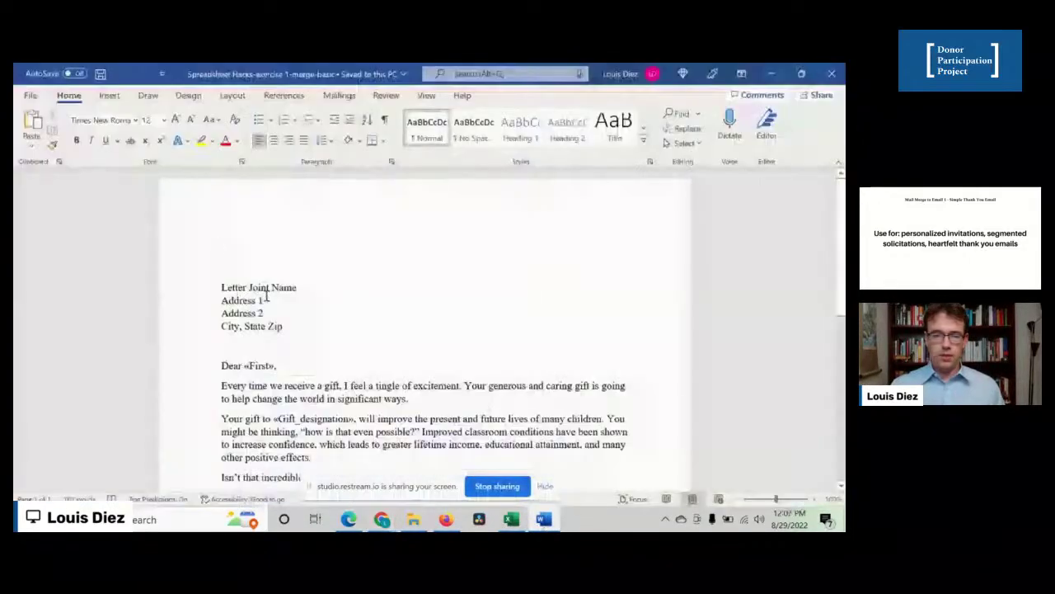
click(301, 342)
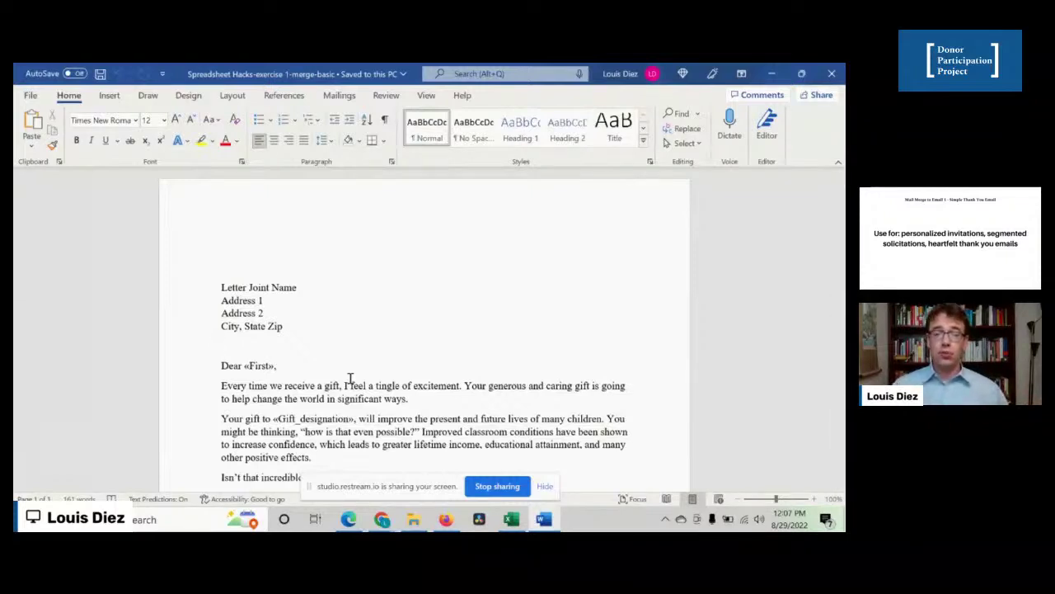
scroll(350, 379, down, 2)
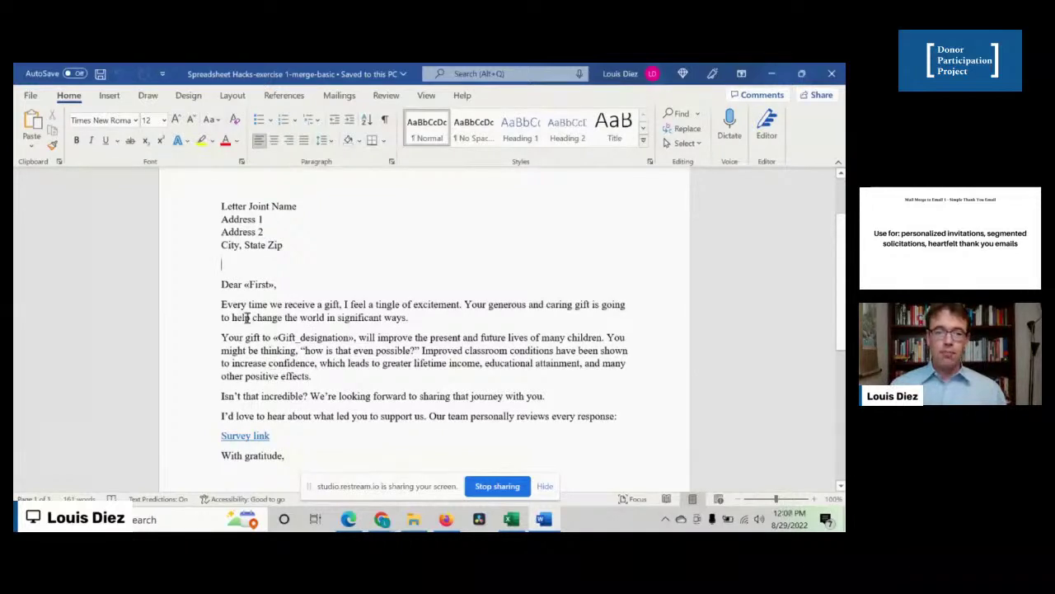
- Make the greeting read 'Dear [FIRST NAME],' by replacing the «First» merge field
click(243, 284)
text([FIRST NAME)
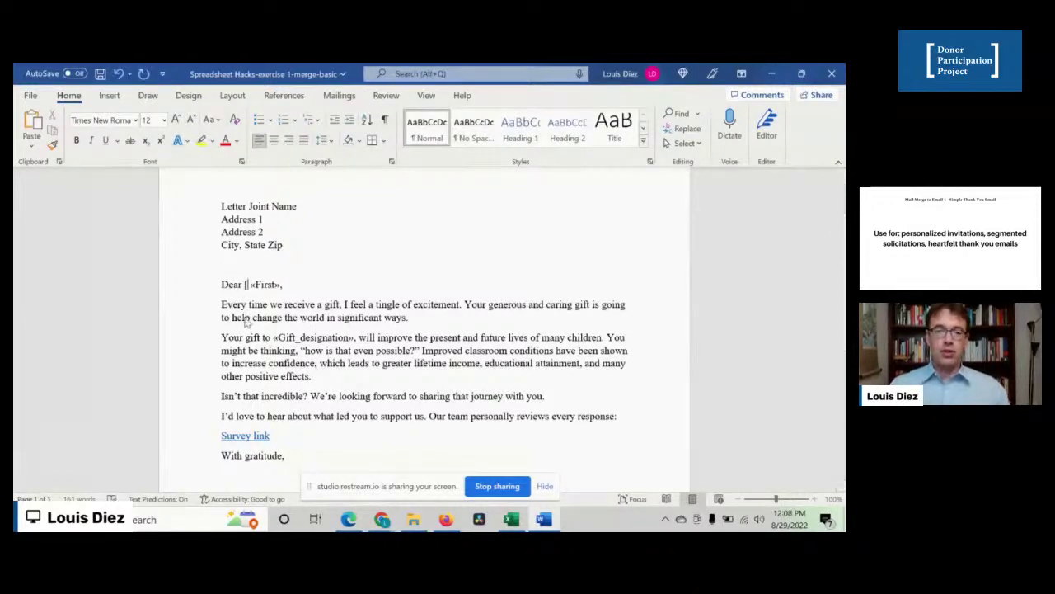
text(])
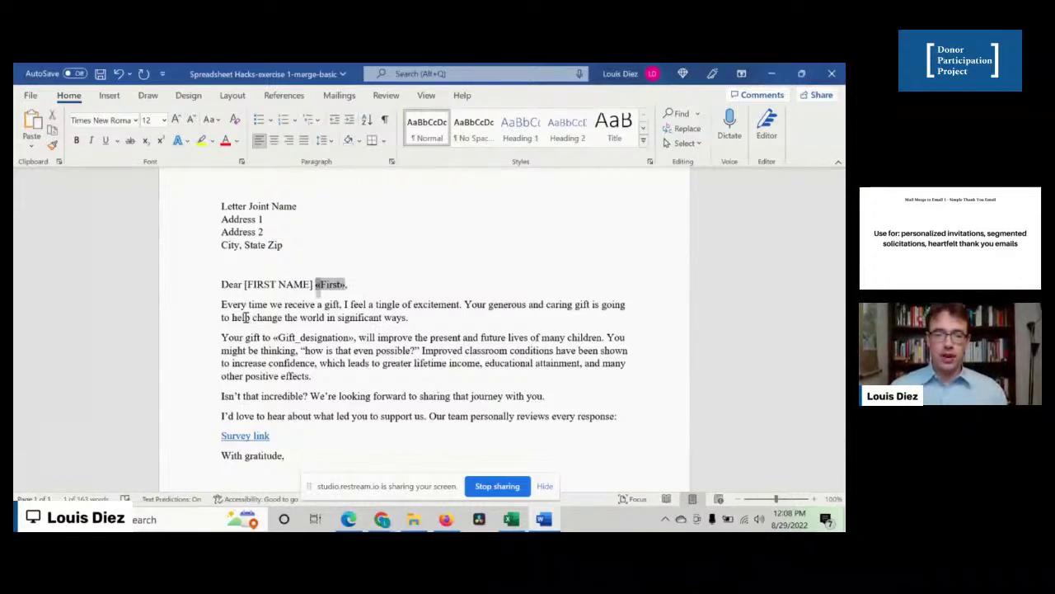
key(ctrl+shift+Right)
key(ctrl+shift+Right)
key(Delete)
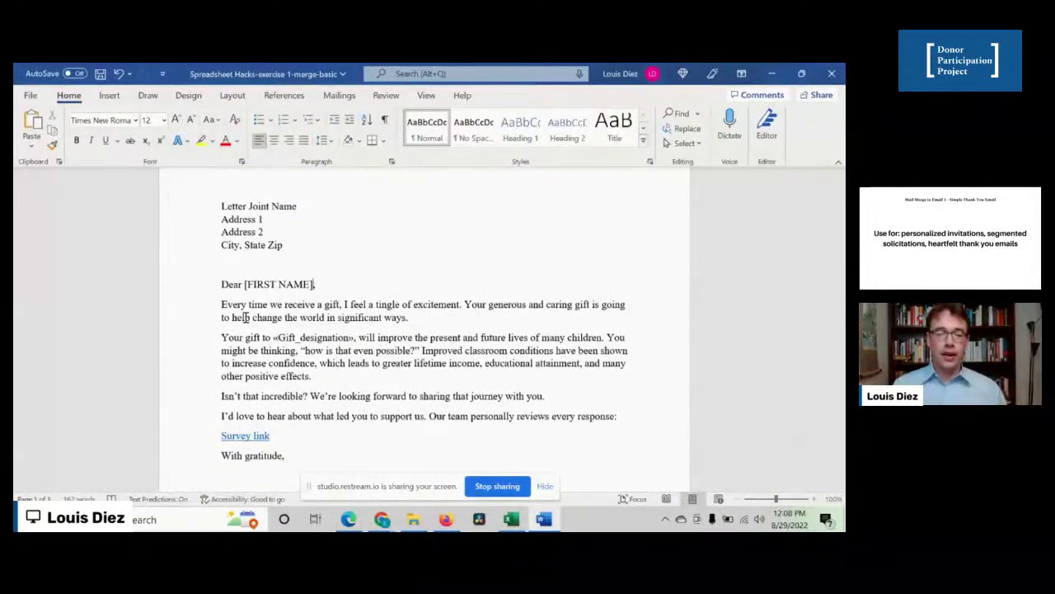
- Select the signature block beneath 'With gratitude,' and then deselect it
scroll(327, 343, down, 1)
scroll(327, 343, down, 2)
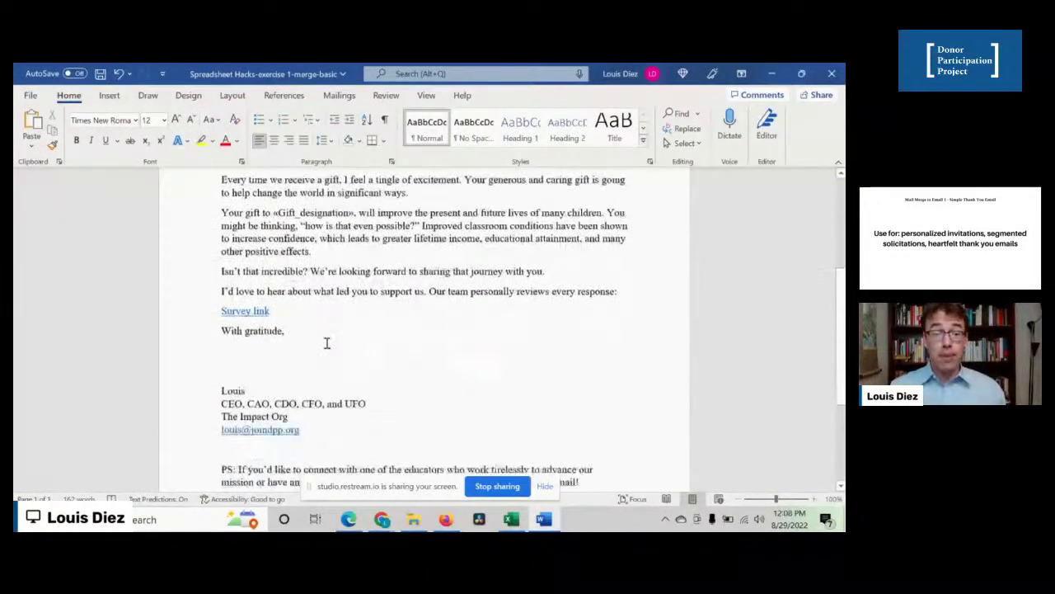
mouse_move(218, 386)
mouse_down()
mouse_move(306, 405)
mouse_move(315, 437)
mouse_up()
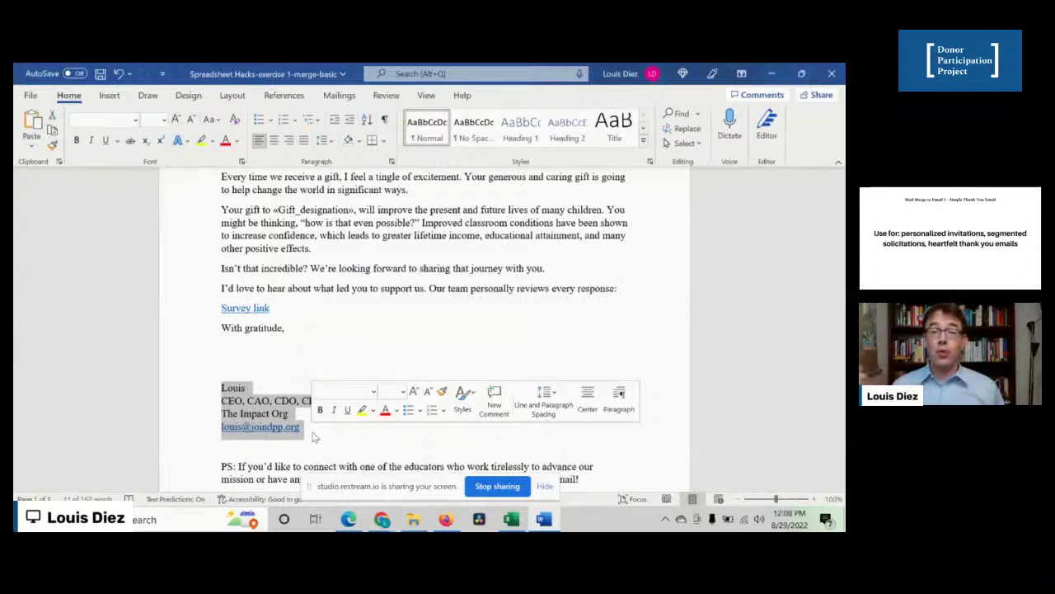
click(244, 353)
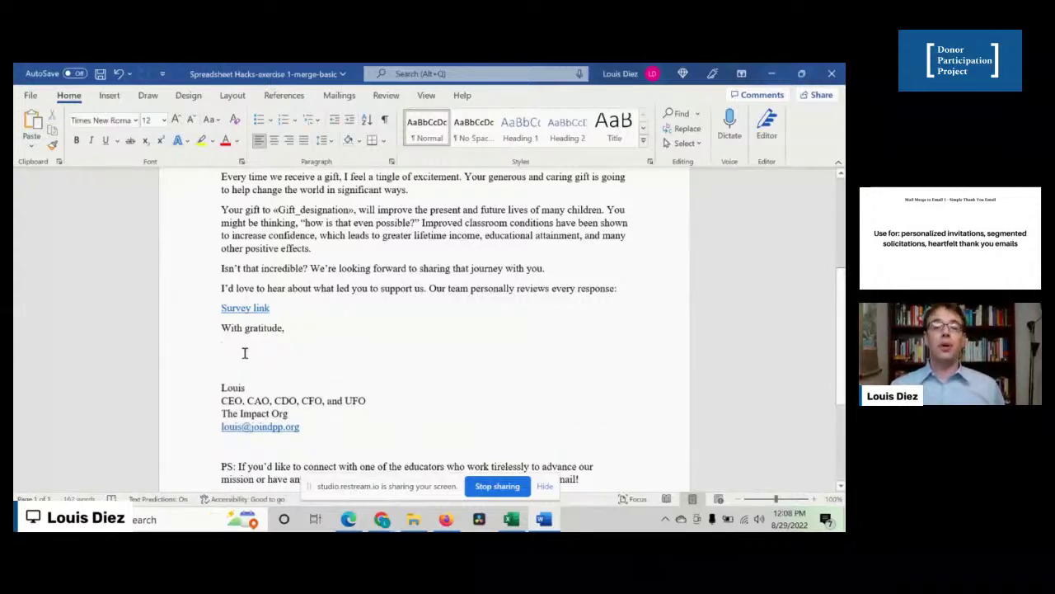
- Delete the four placeholder address lines above 'Dear [FIRST NAME],'
scroll(244, 353, down, 1)
scroll(244, 353, up, 4)
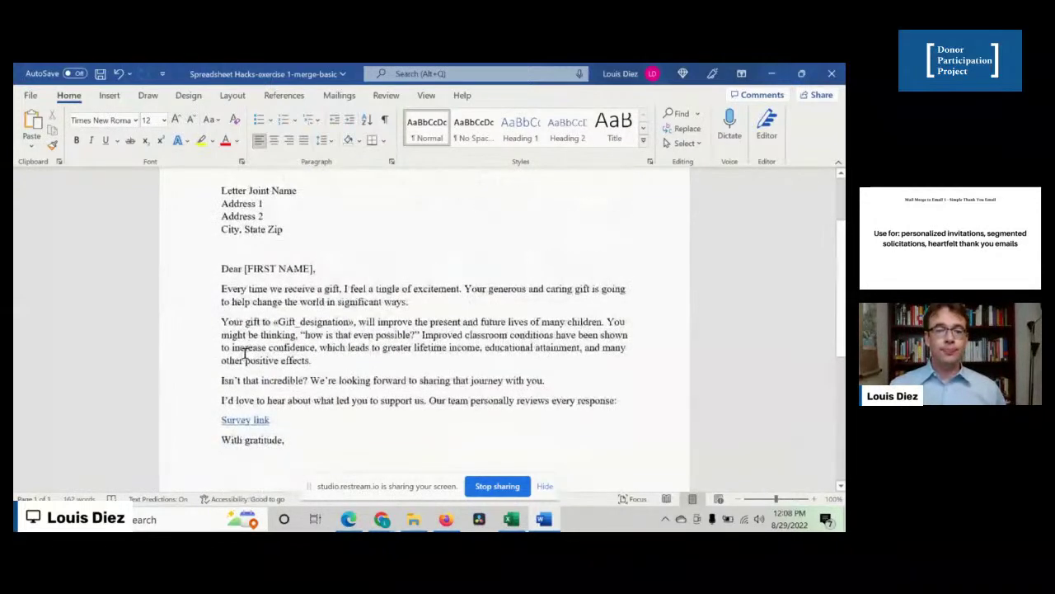
scroll(277, 338, up, 1)
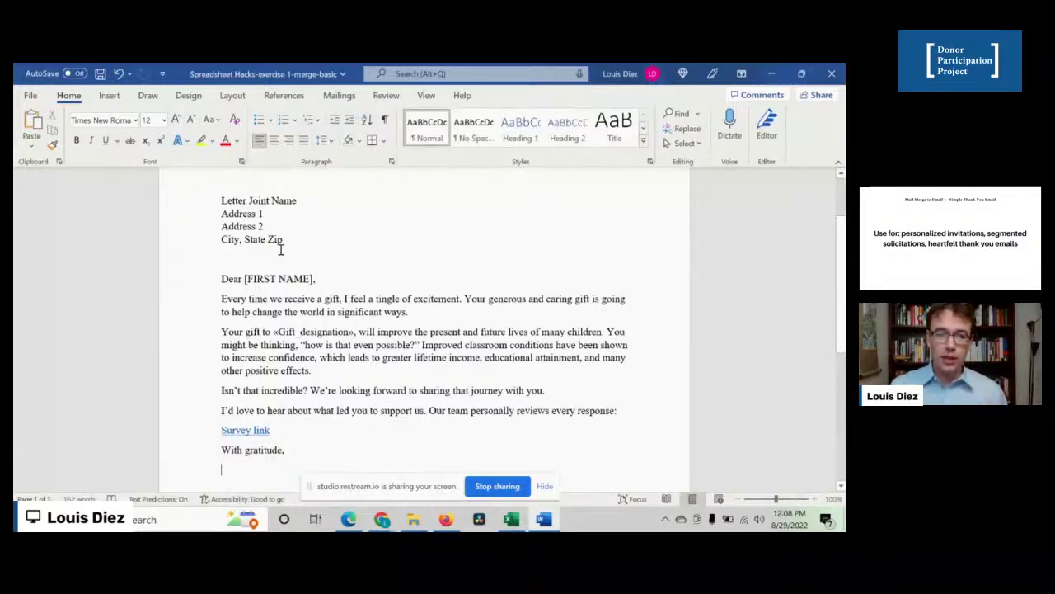
scroll(293, 249, up, 1)
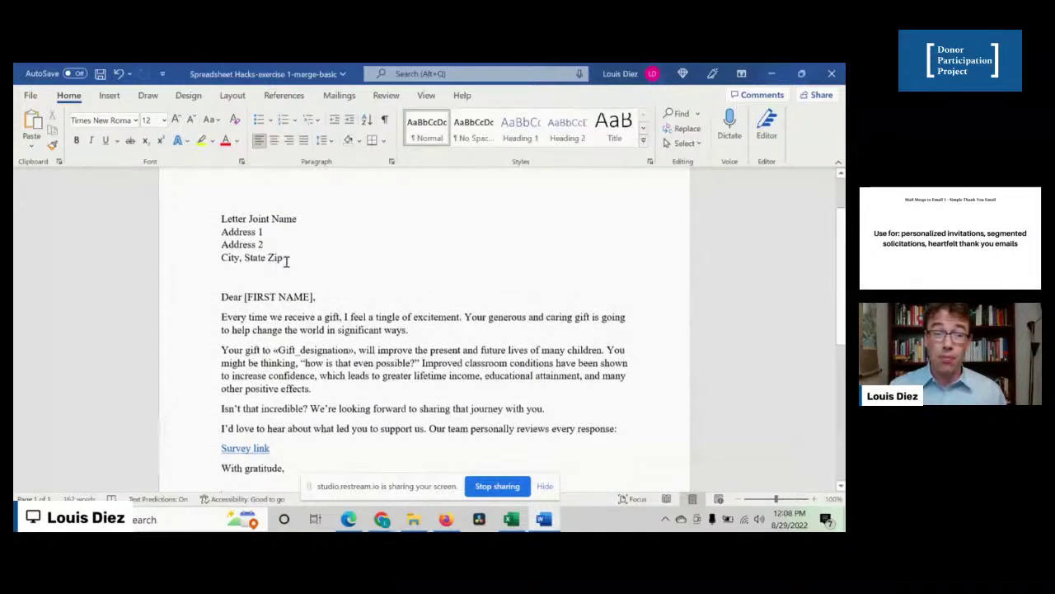
drag(283, 259, 199, 224)
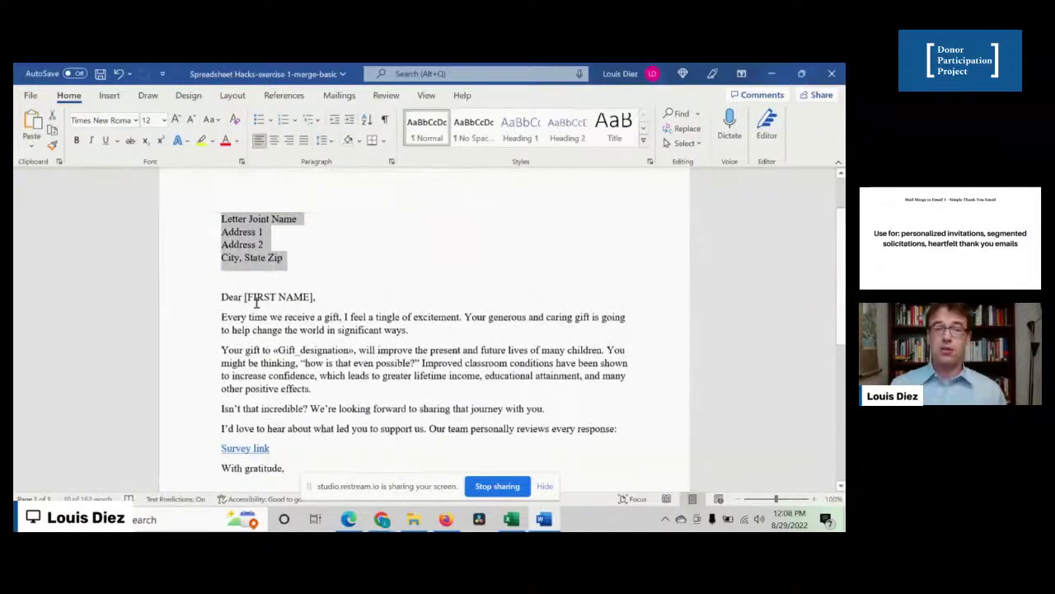
key(Delete)
key(Delete)
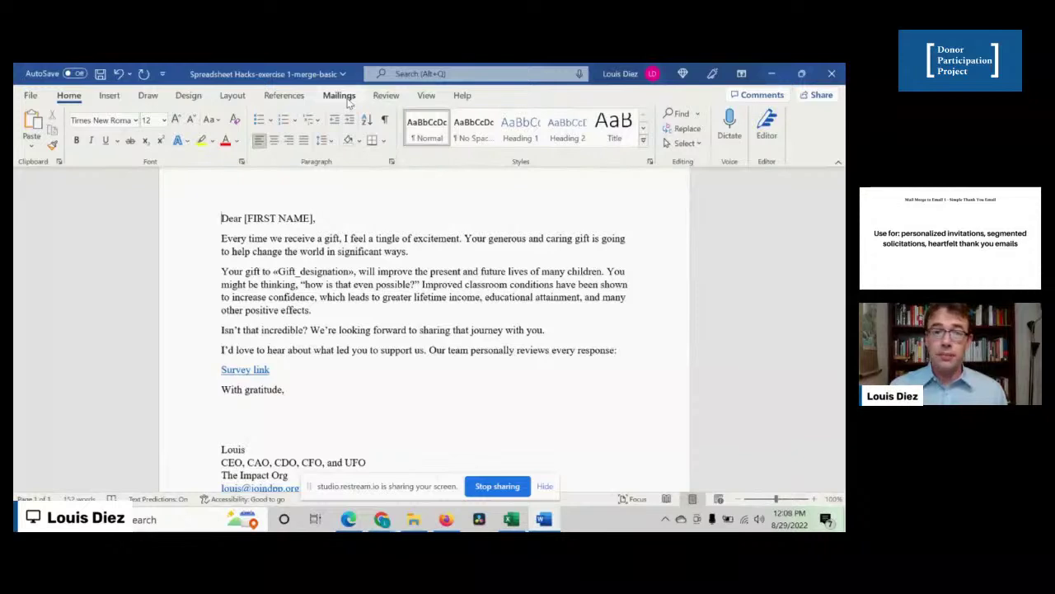
- Use the existing list Documents\Spreadsheet Hacks-data, table Merge-Basic$, as the letter's recipients
click(349, 102)
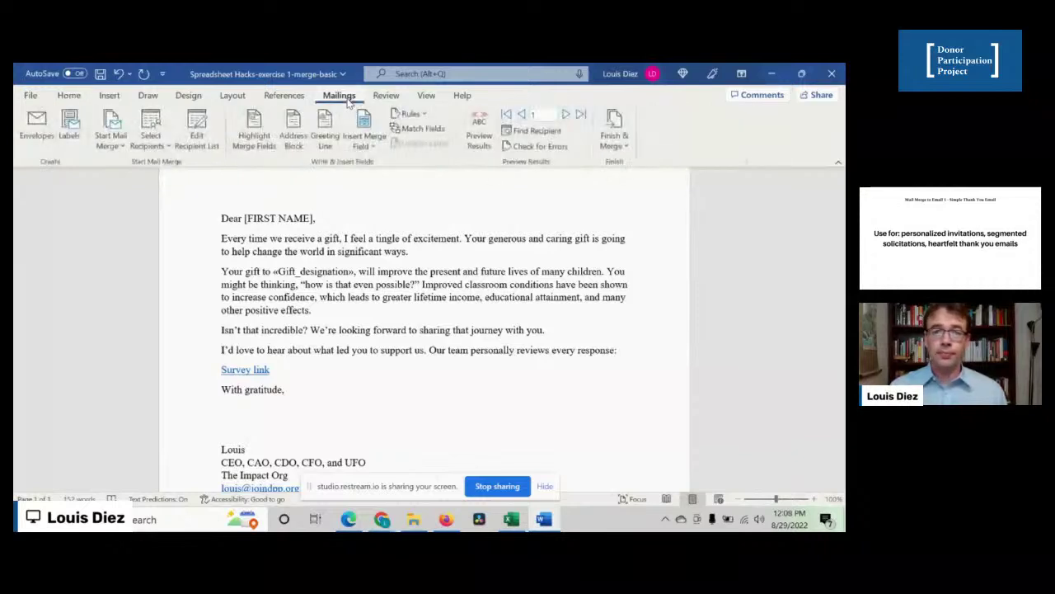
click(149, 148)
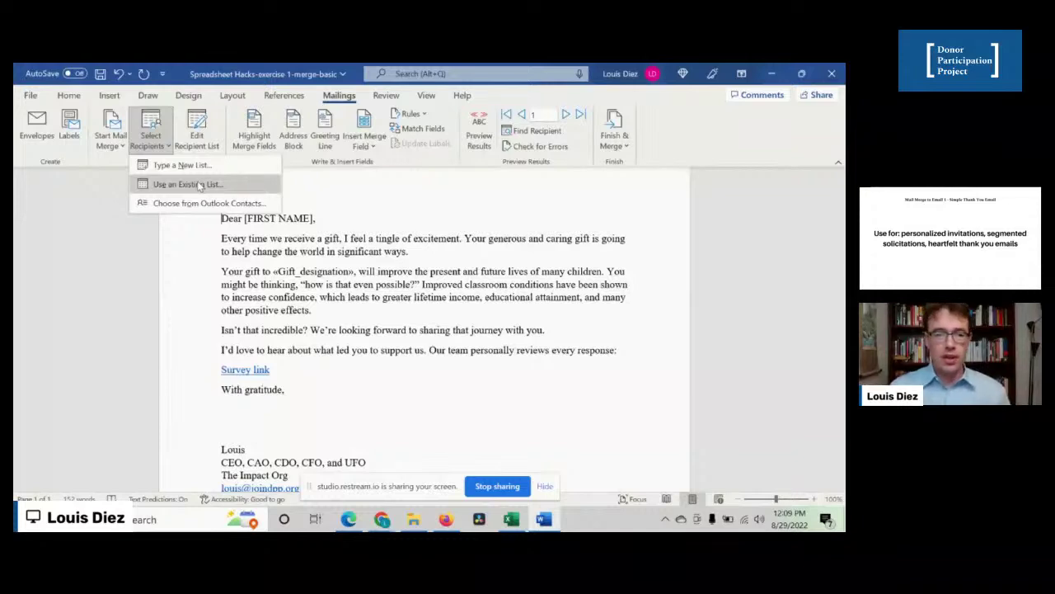
click(199, 185)
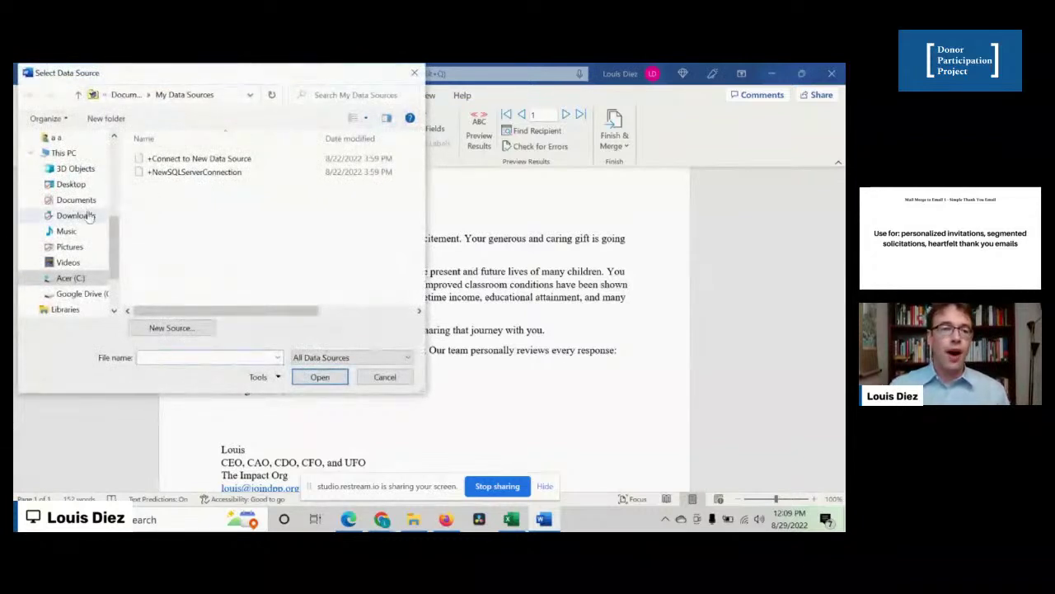
scroll(69, 216, up, 1)
scroll(68, 216, up, 3)
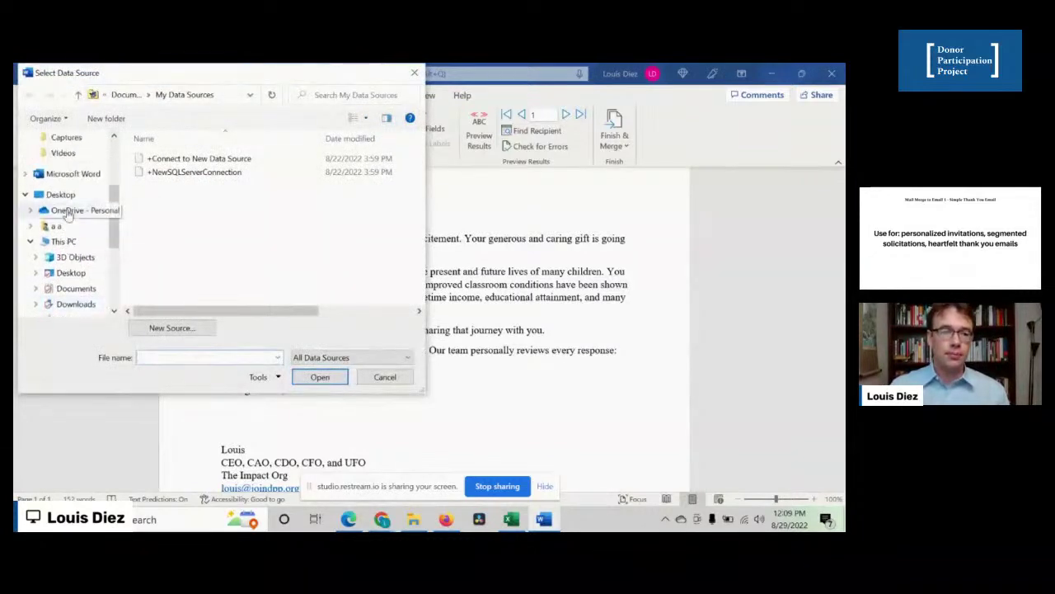
click(79, 293)
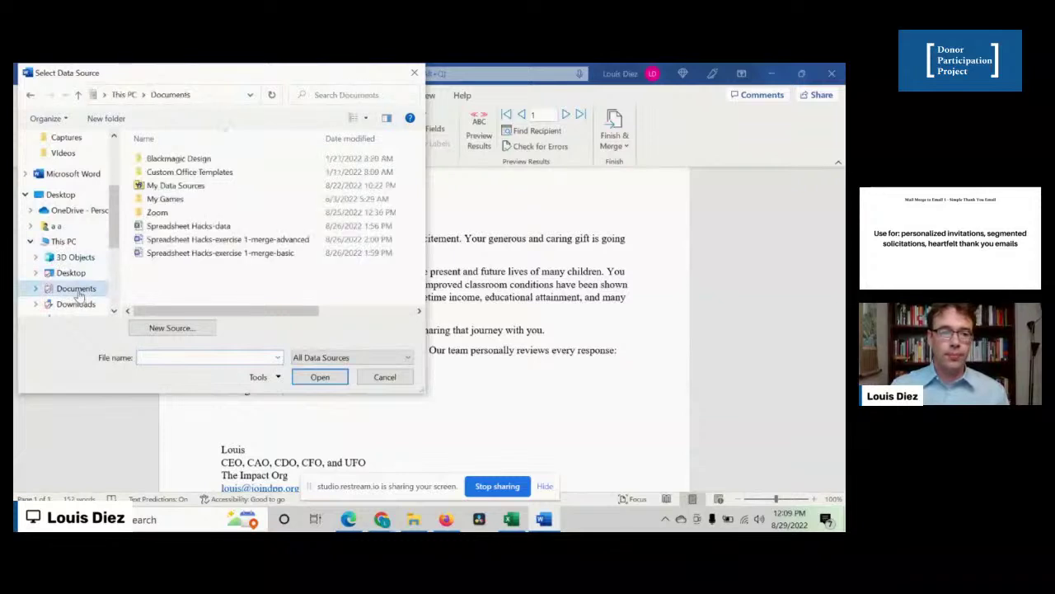
click(191, 230)
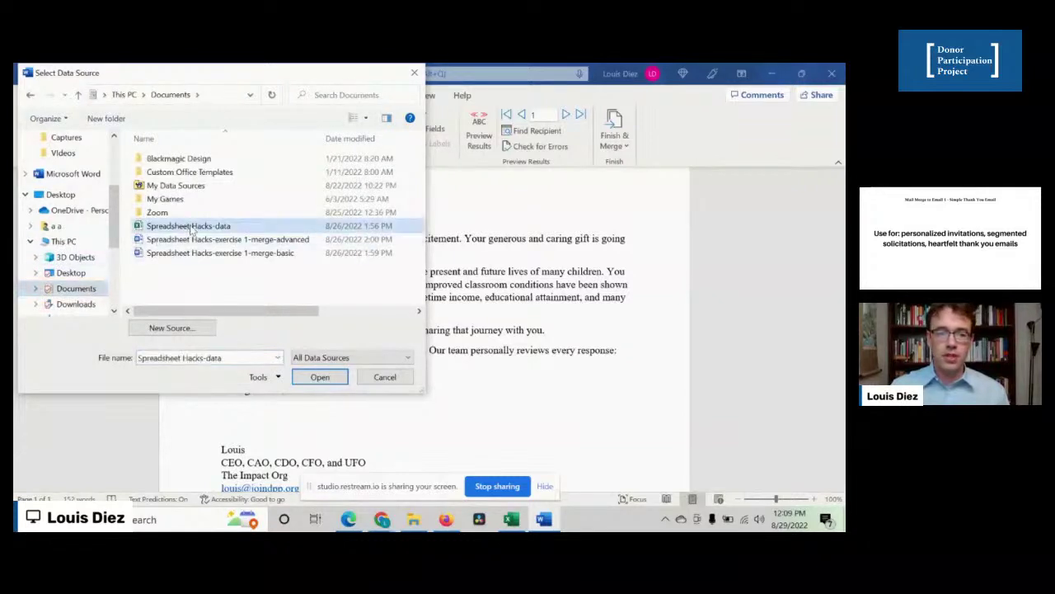
click(318, 377)
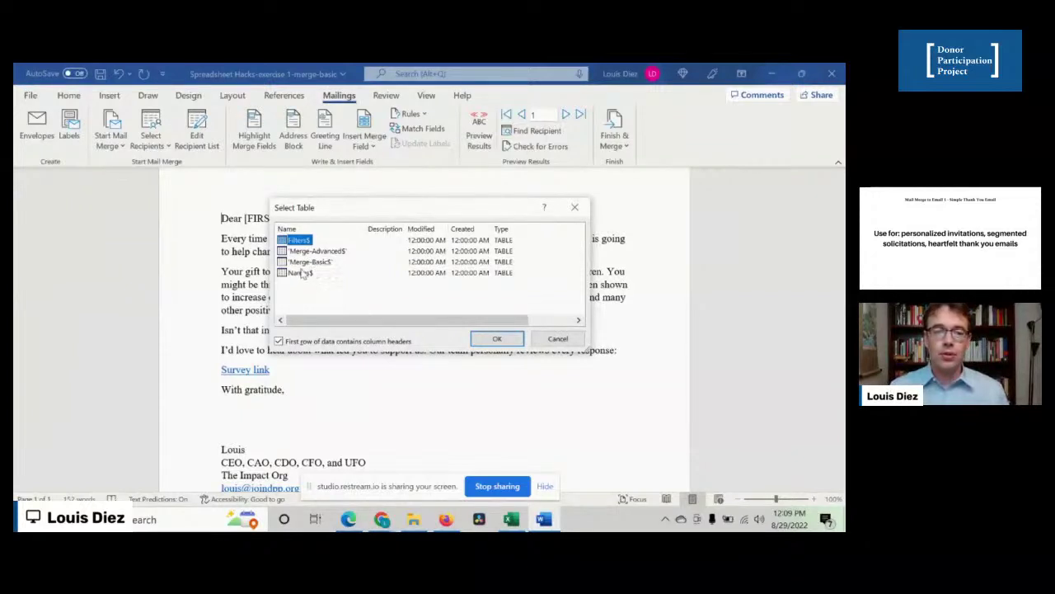
click(298, 262)
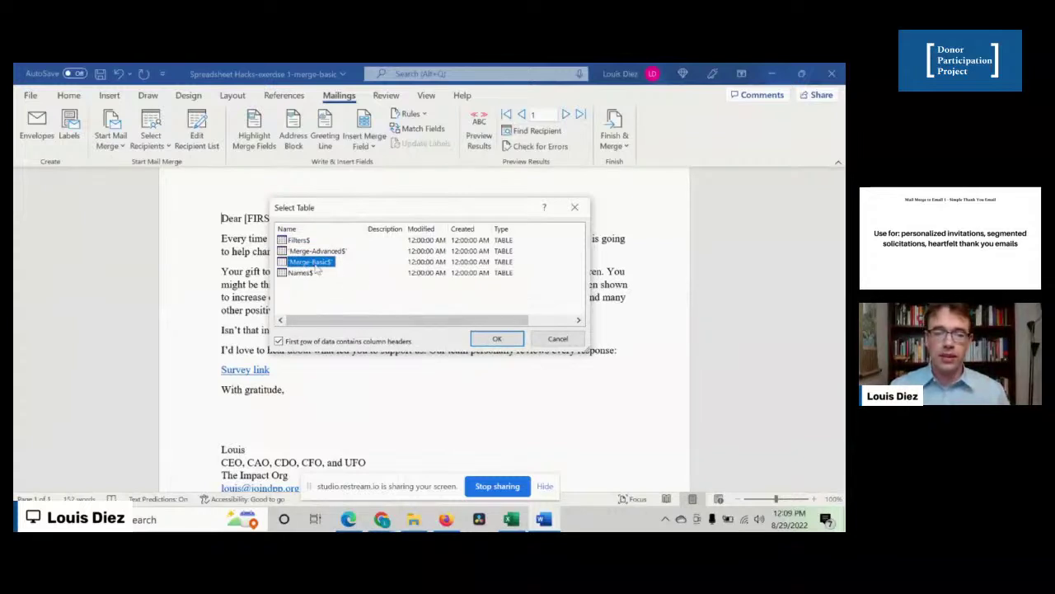
click(495, 340)
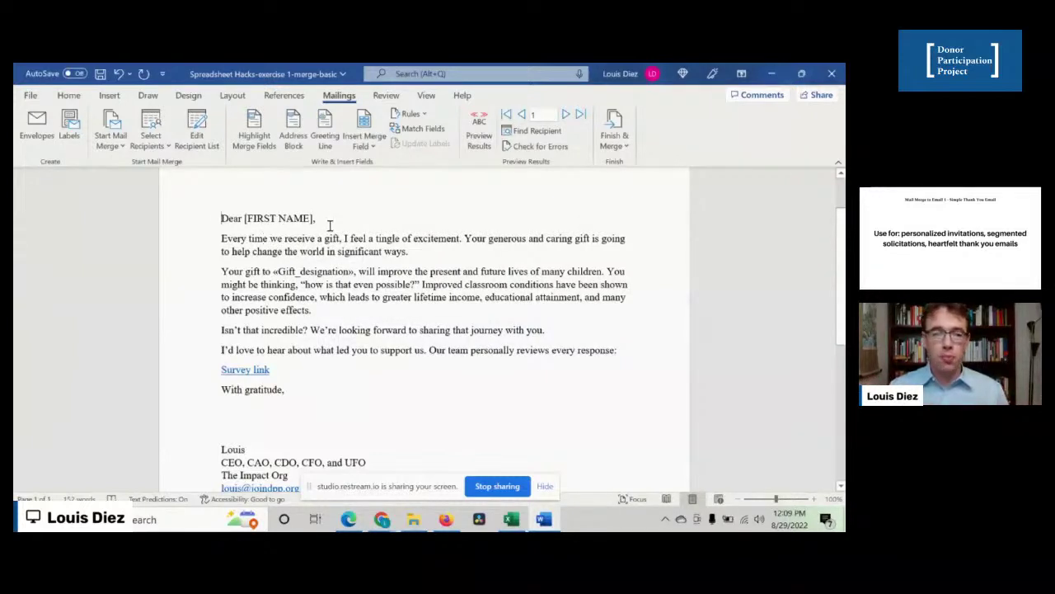
click(243, 218)
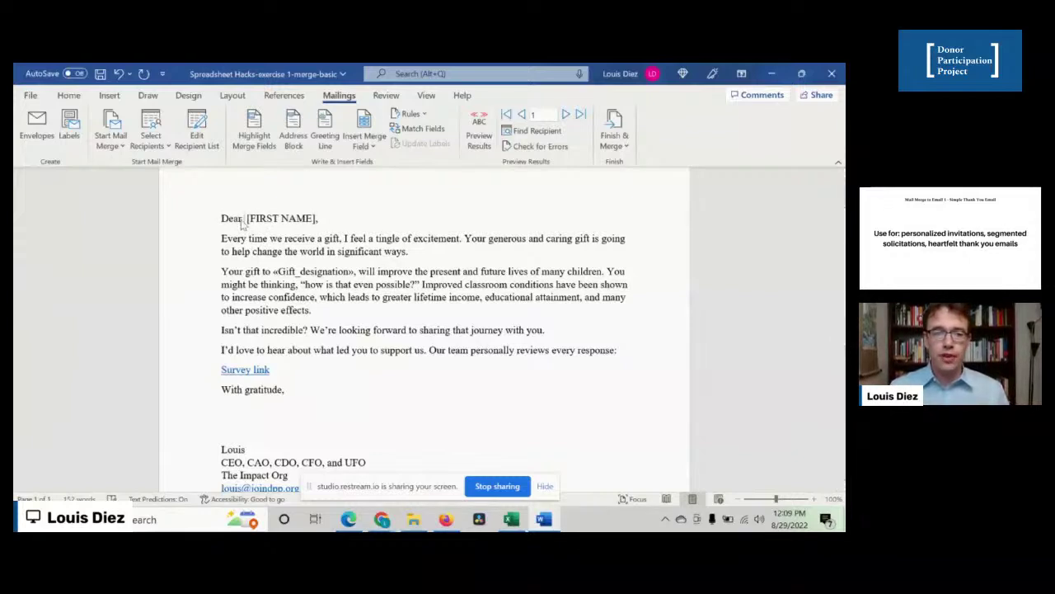
click(364, 146)
click(378, 185)
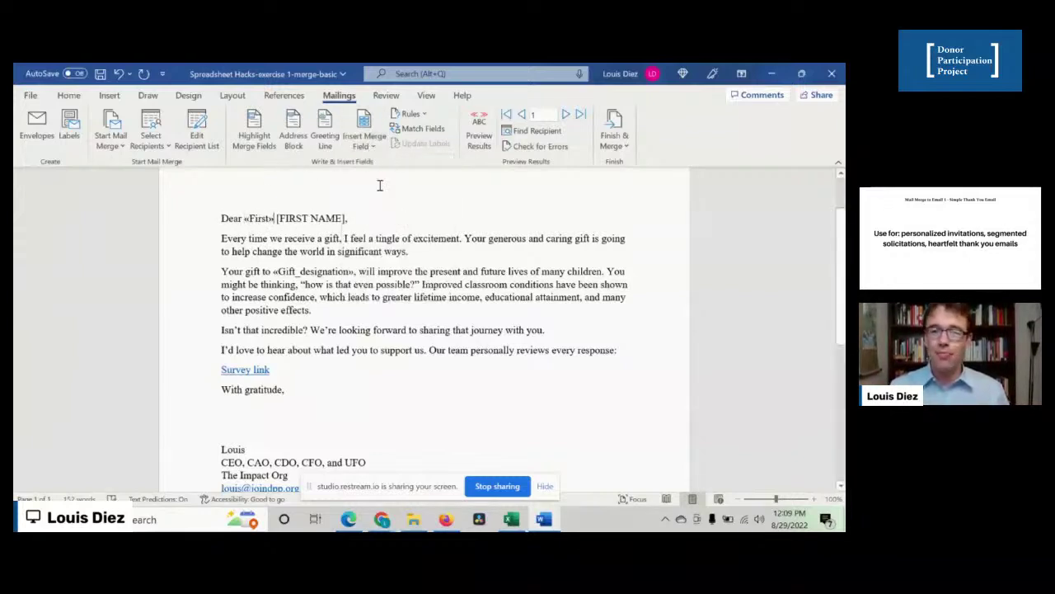
key(shift+Right)
key(shift+Right)
key(shift+Right)
key(shift+Right)
key(shift+Right)
key(shift+Right)
key(shift+Right)
key(shift+Right)
key(shift+Right)
key(shift+Right)
key(shift+Right)
key(shift+Right)
key(shift+Right)
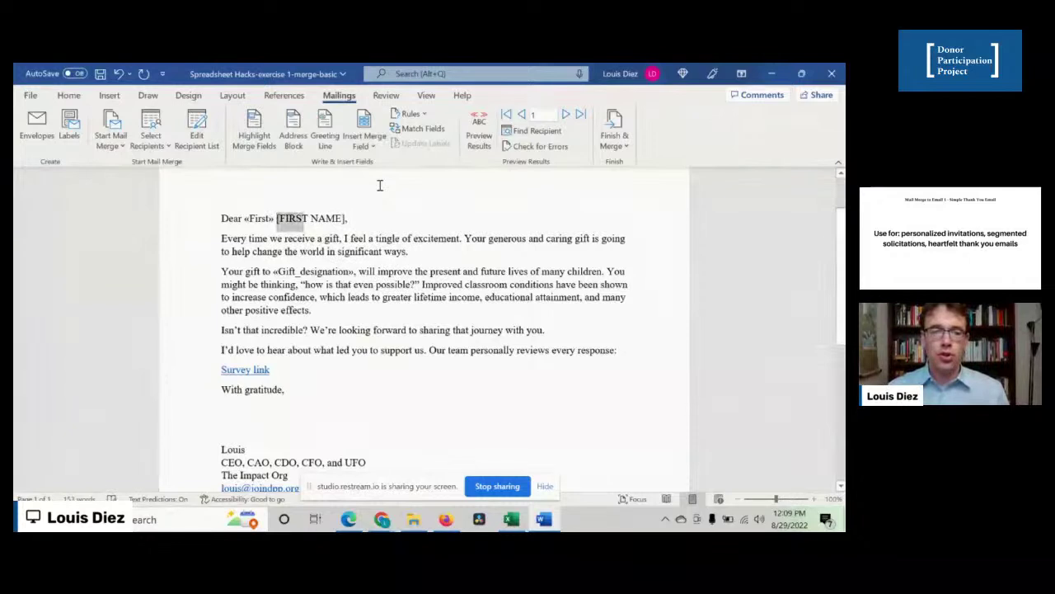
key(shift+Right)
key(Delete)
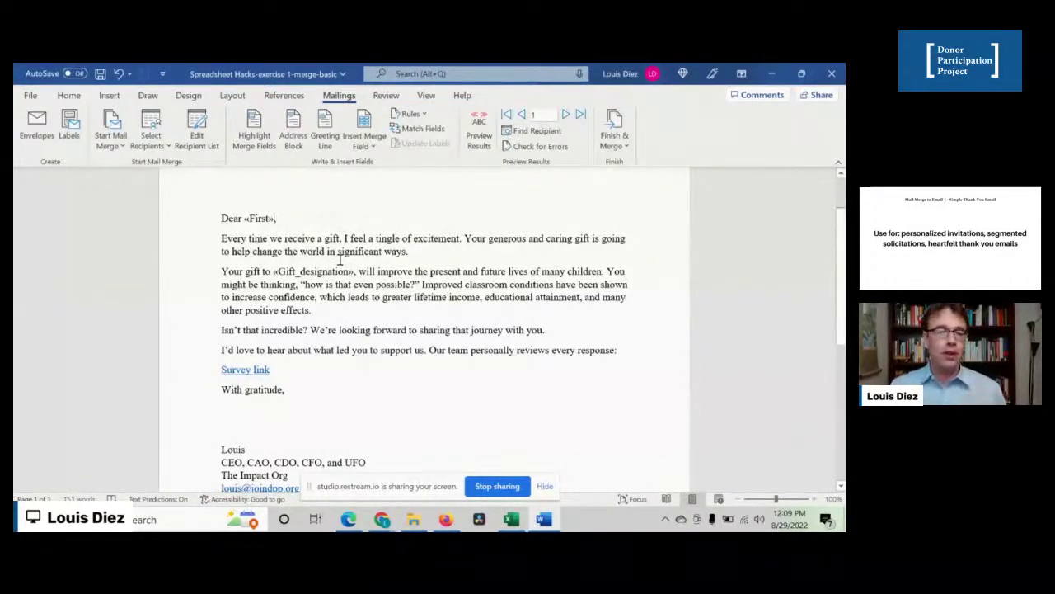
scroll(340, 260, up, 1)
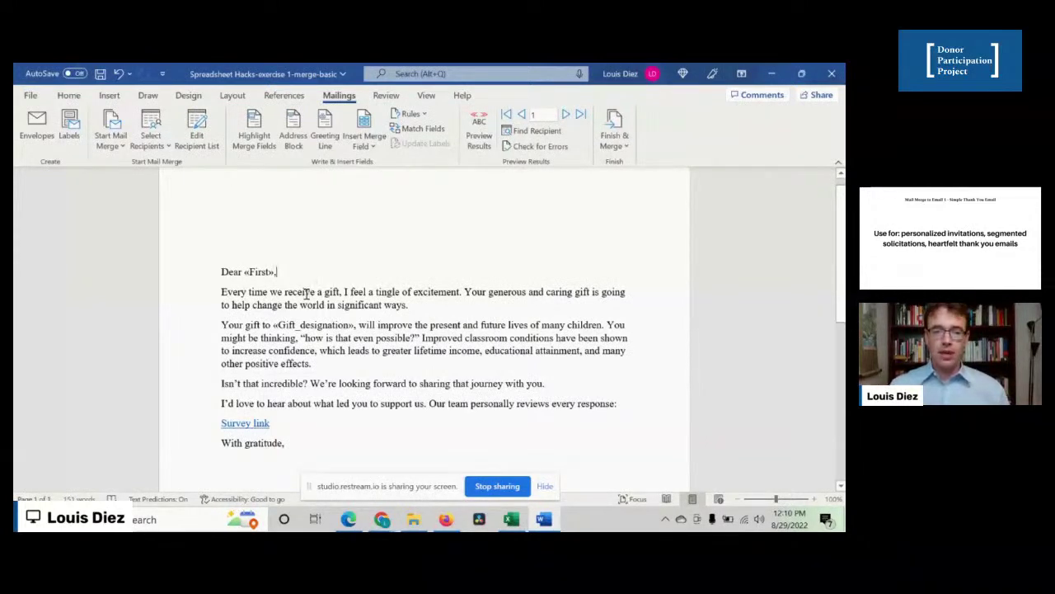
drag(307, 295, 327, 307)
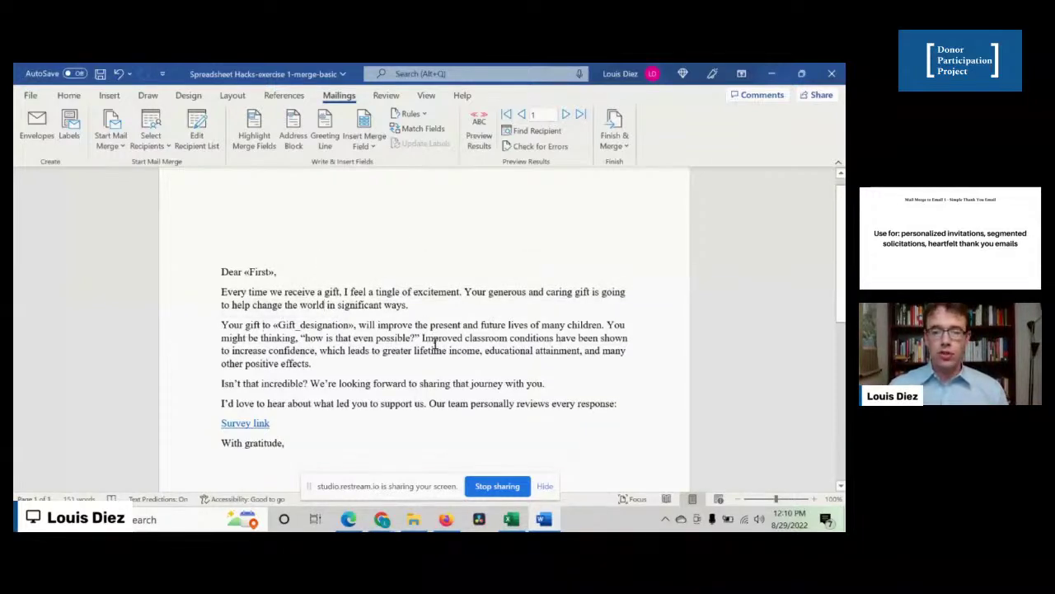
- Switch to Excel and review the salutation in D9, the first name in B2, and header B1
click(511, 526)
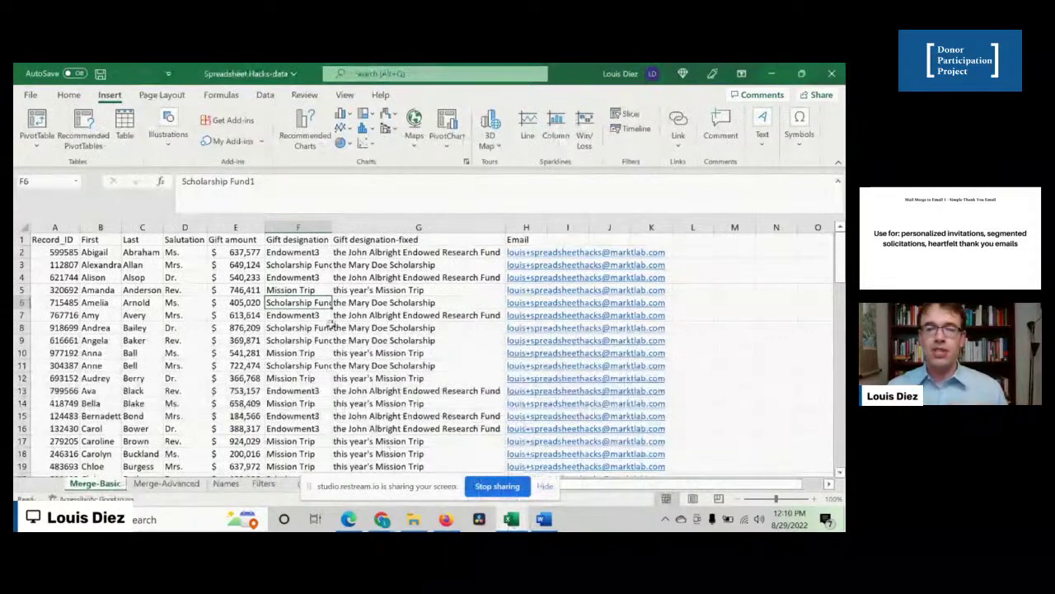
click(183, 340)
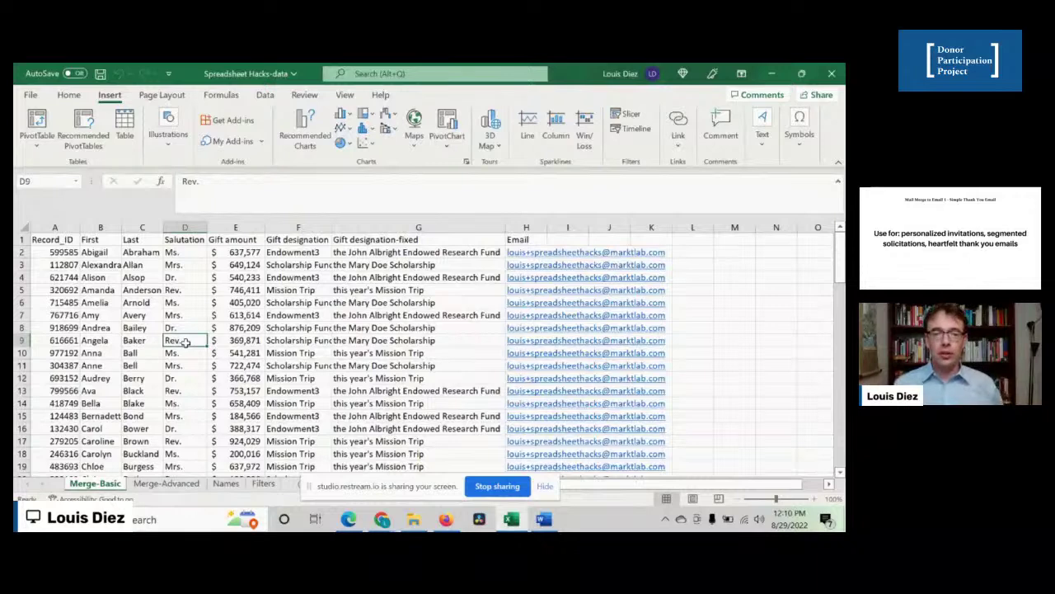
click(87, 253)
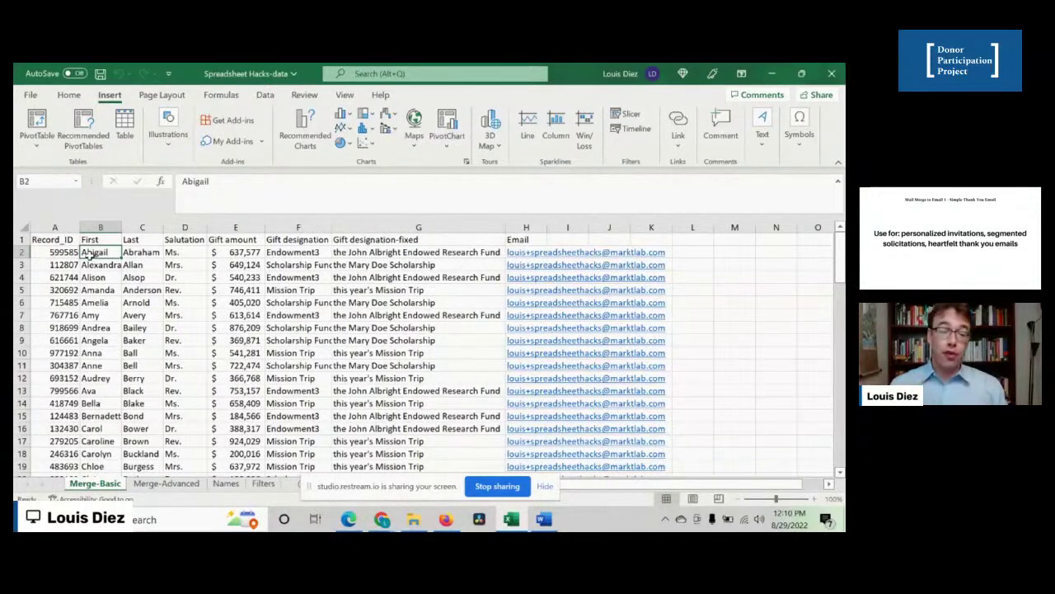
key(Right)
key(Right)
key(Left)
key(Left)
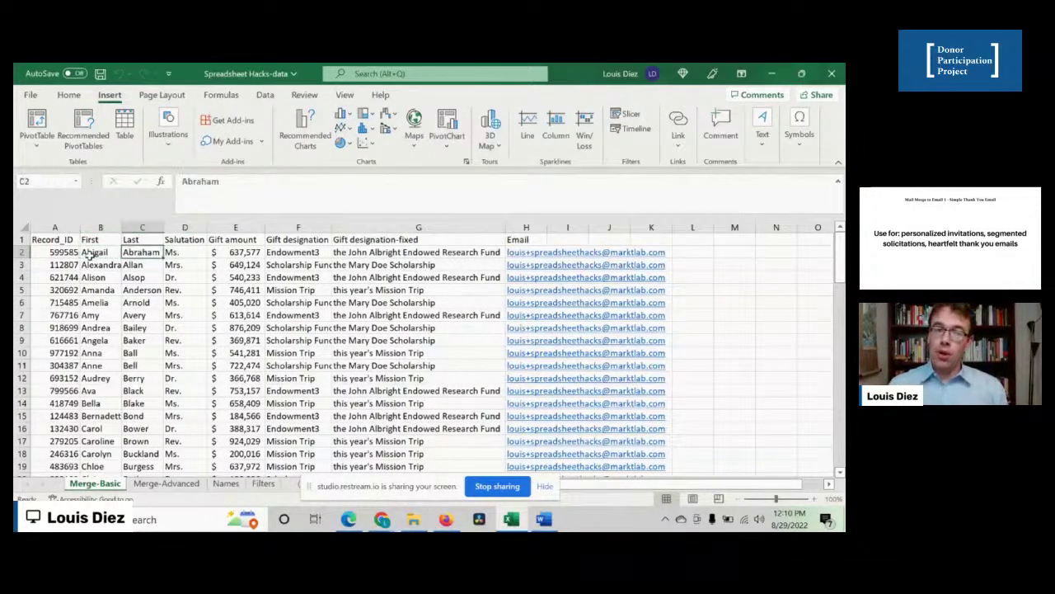
key(Up)
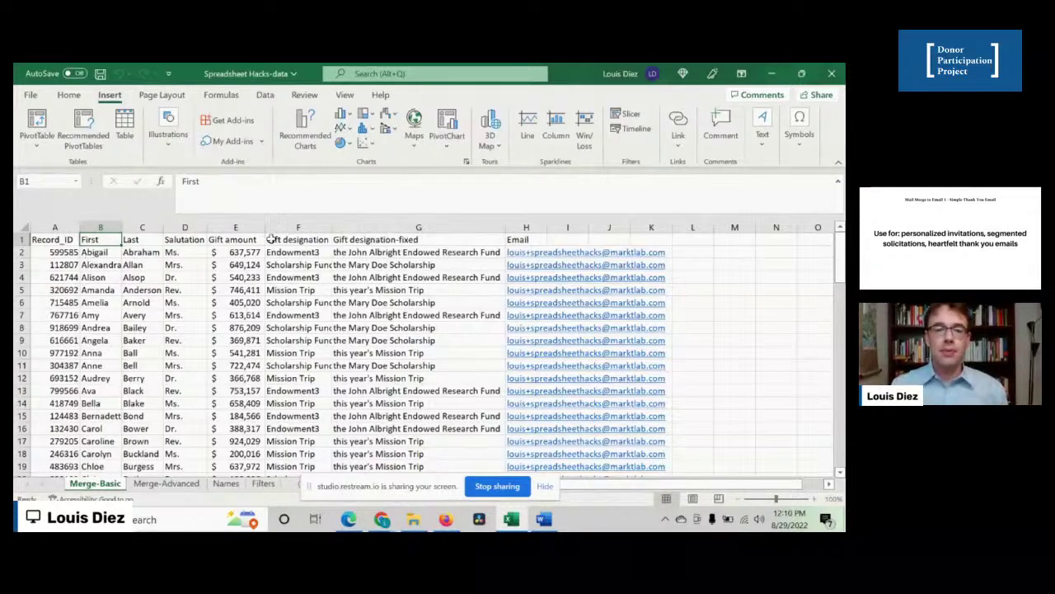
- Insert a blank column before Gift amount and give cell E1 the header 'Letter-name'
click(248, 229)
right_click(248, 231)
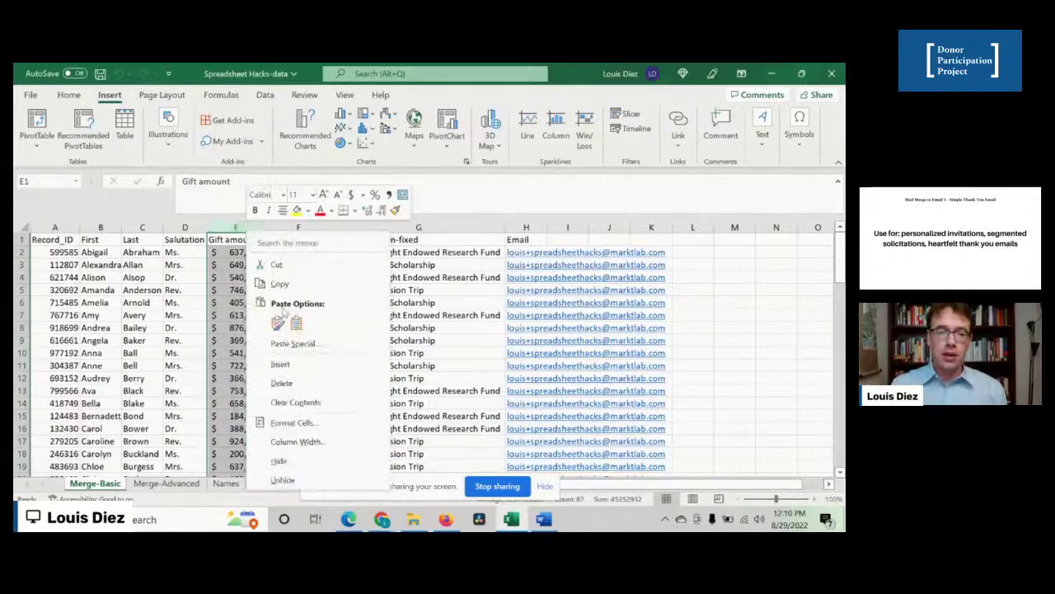
click(281, 363)
click(221, 238)
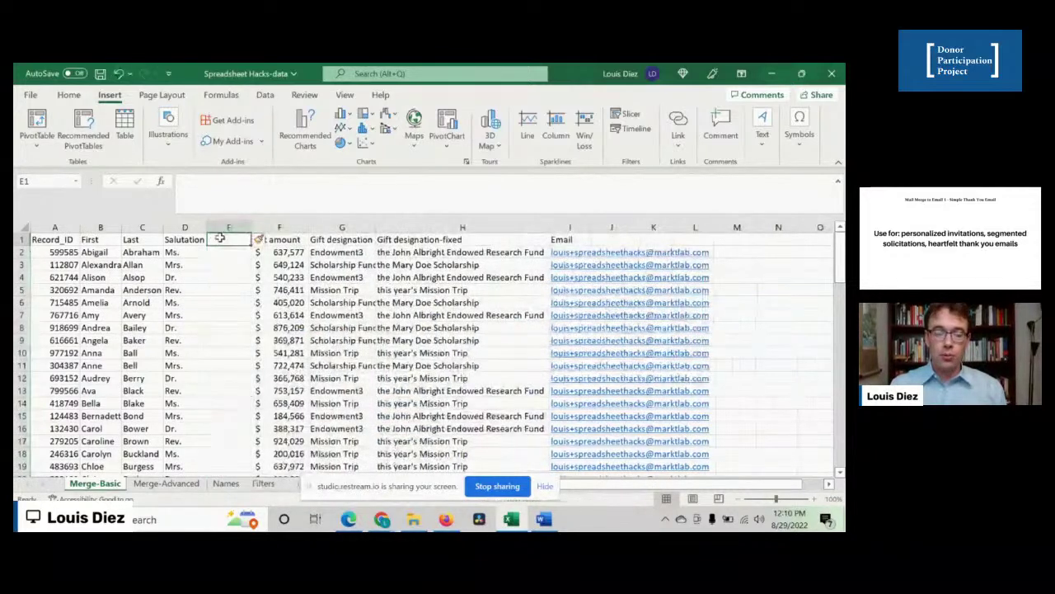
text(Letter-name)
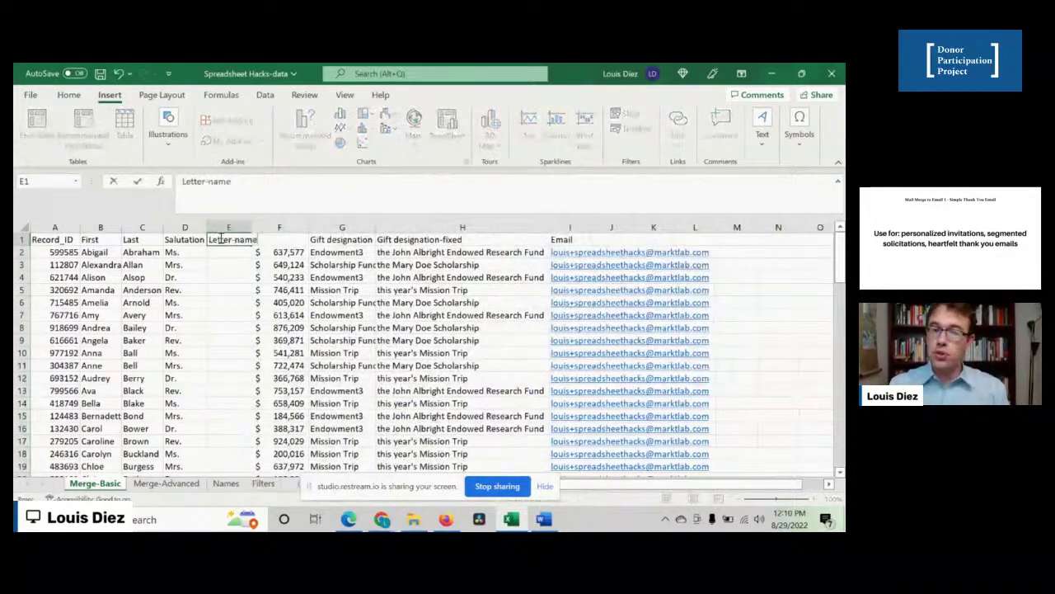
key(Return)
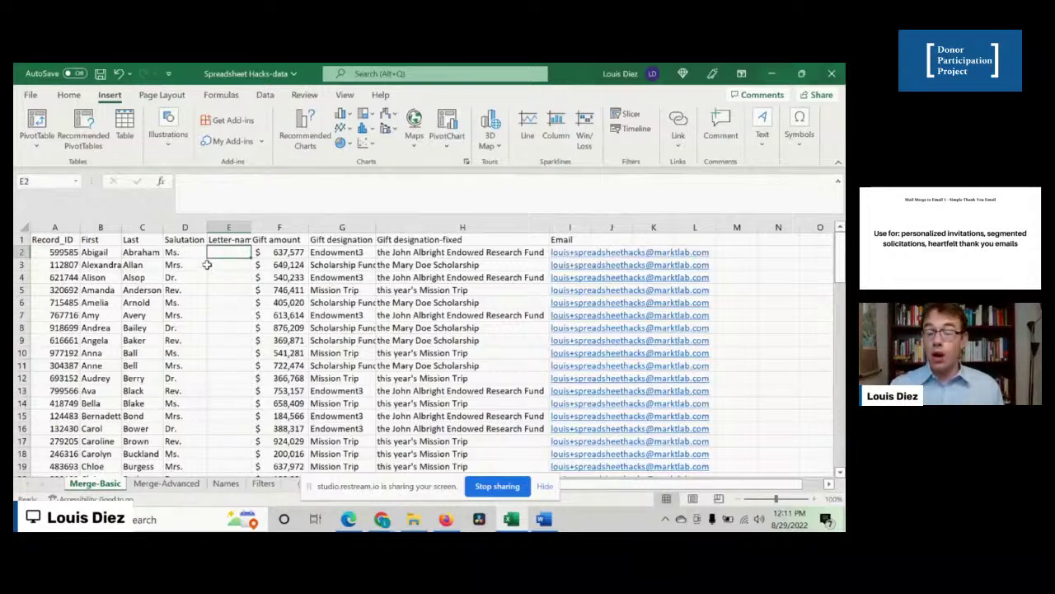
- Replace the 'Ms. Abraham' sample in E2 with =CONCATENATE(D2," ",B2) and fill it down
text(Ms.)
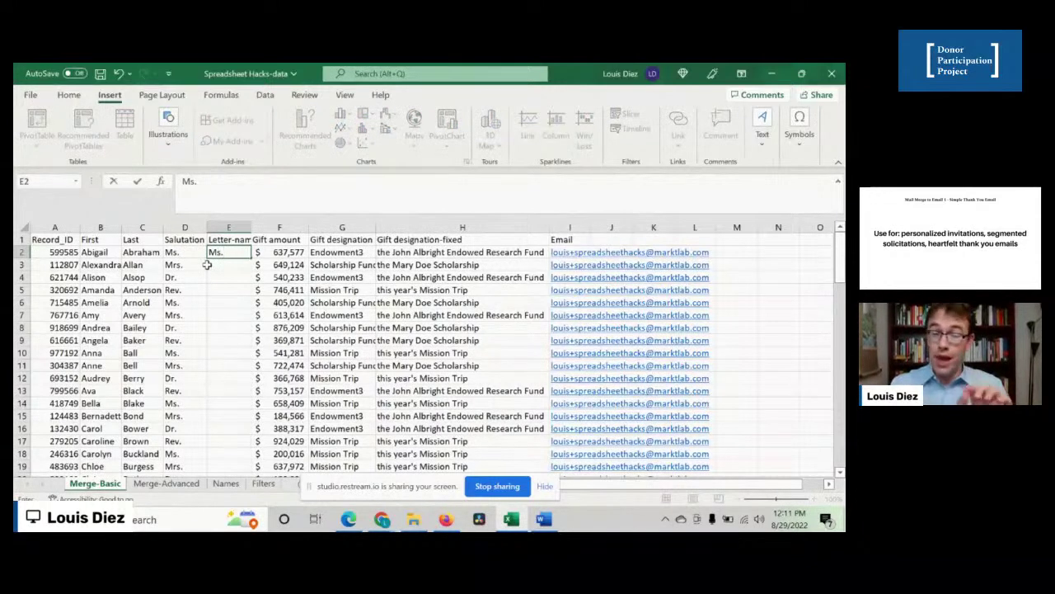
text( Abraham)
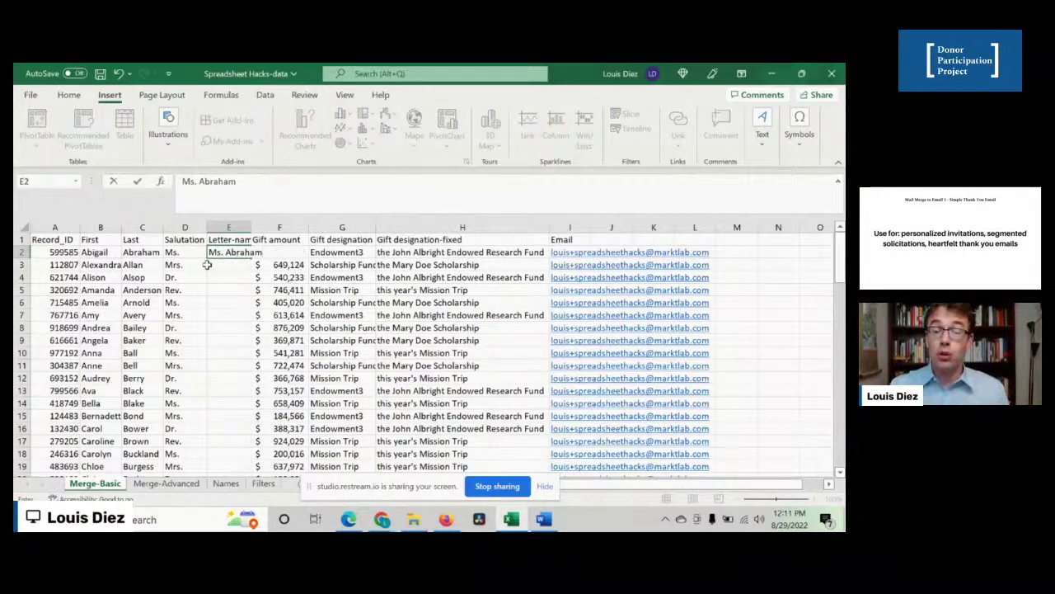
key(Return)
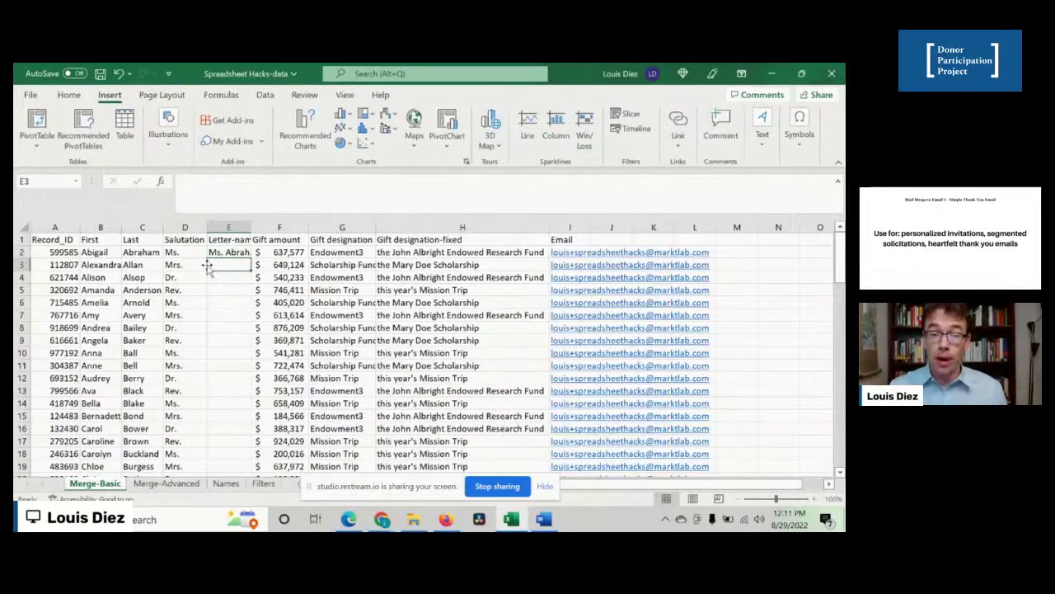
key(Up)
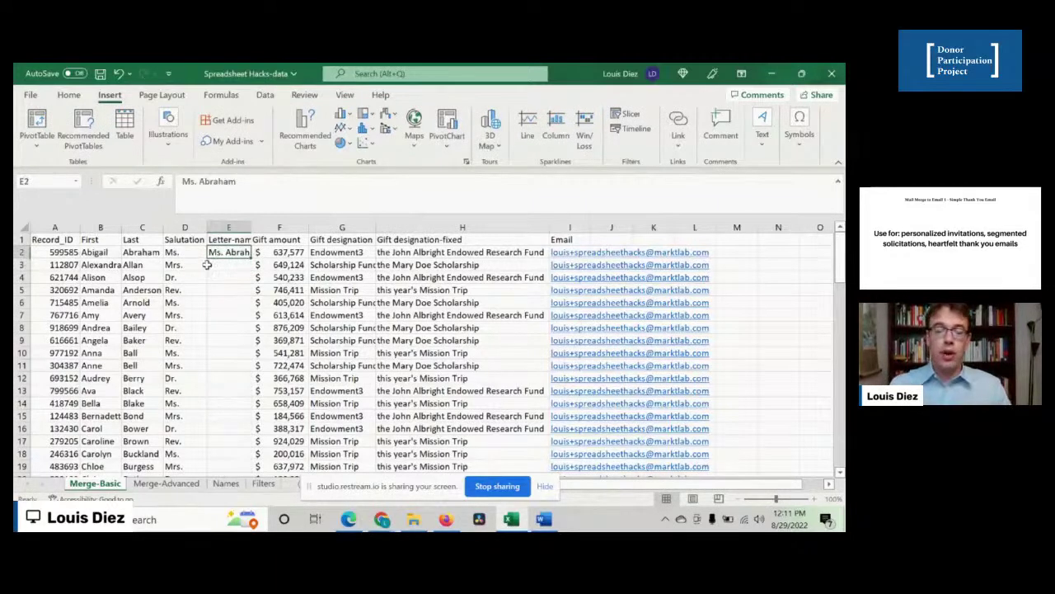
text(=concaten)
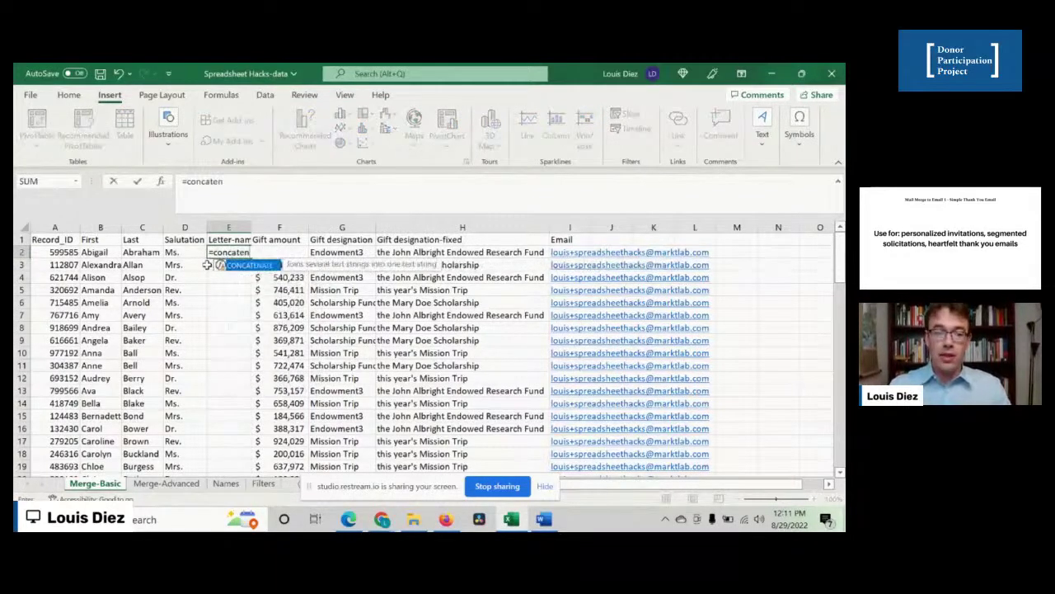
text(ate()
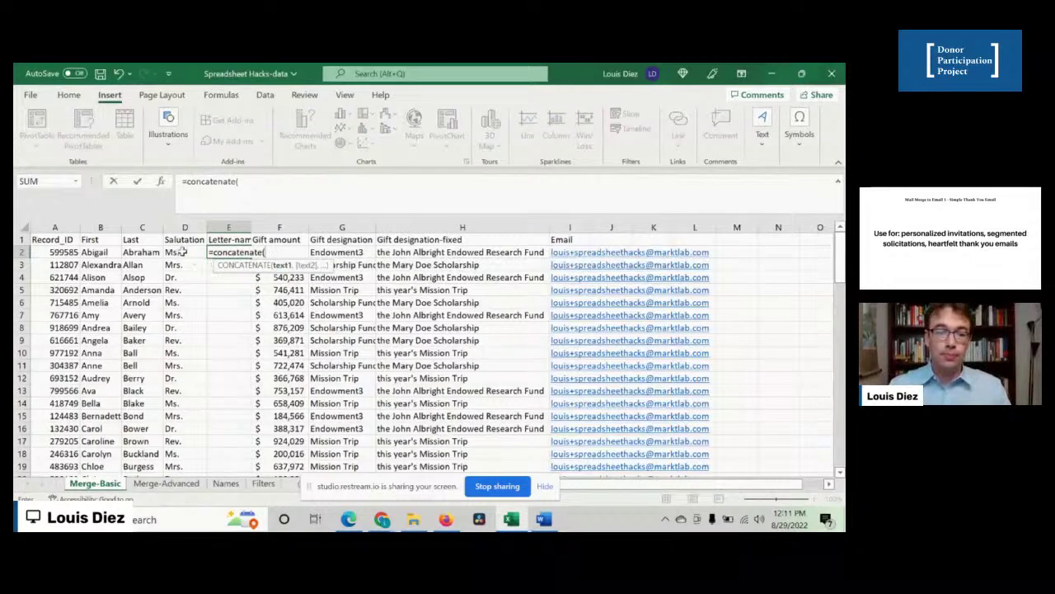
click(177, 252)
text(," ",)
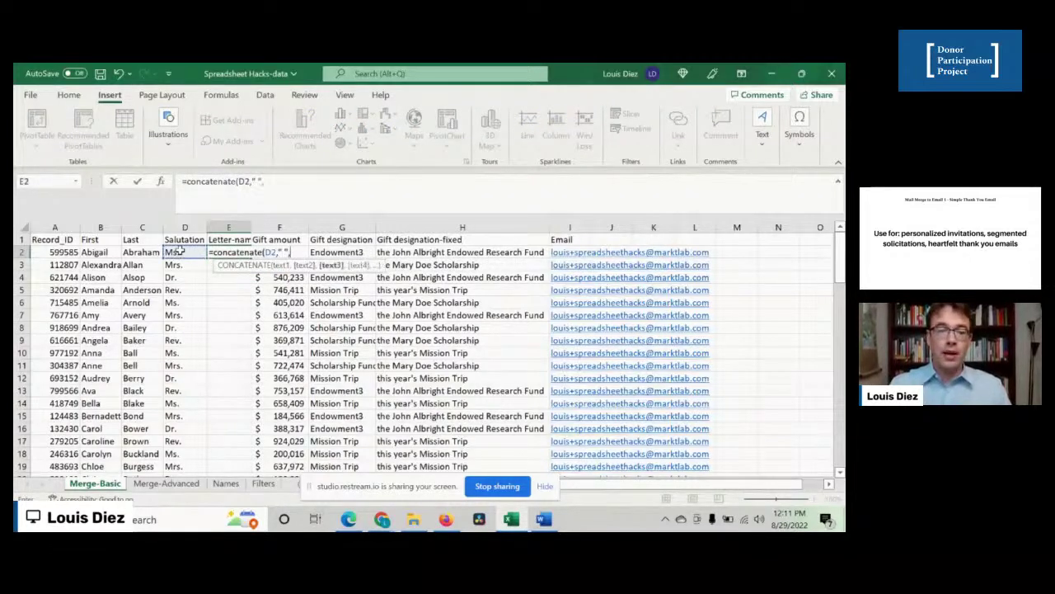
click(98, 252)
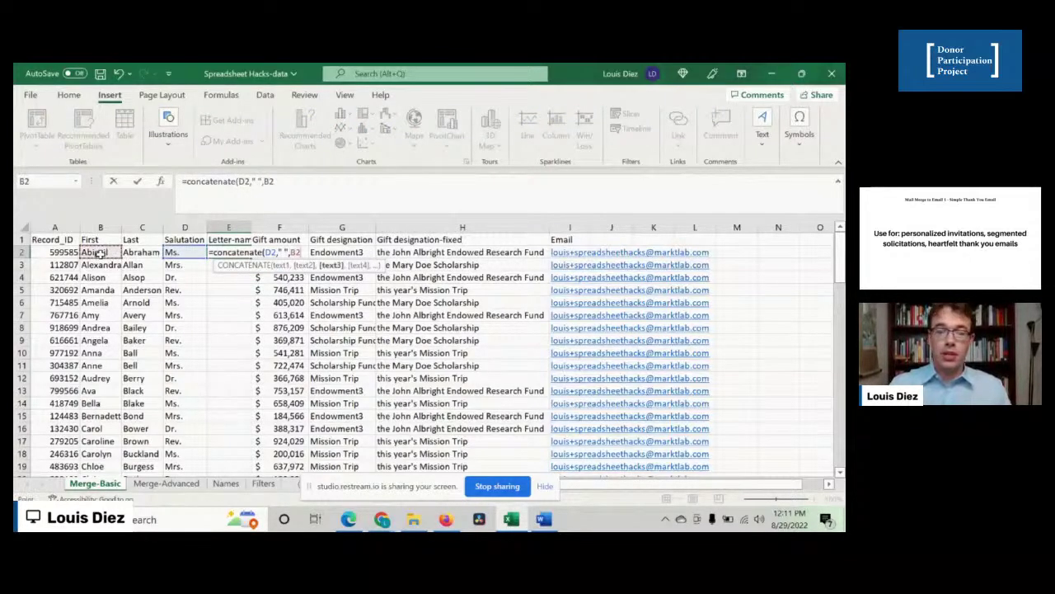
key(Return)
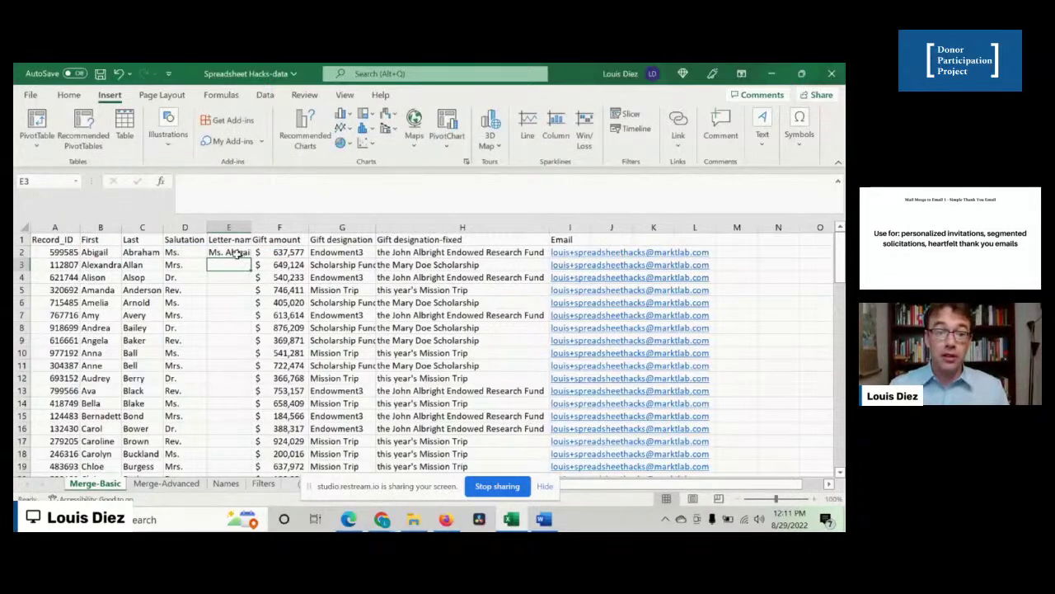
click(239, 253)
double_click(250, 258)
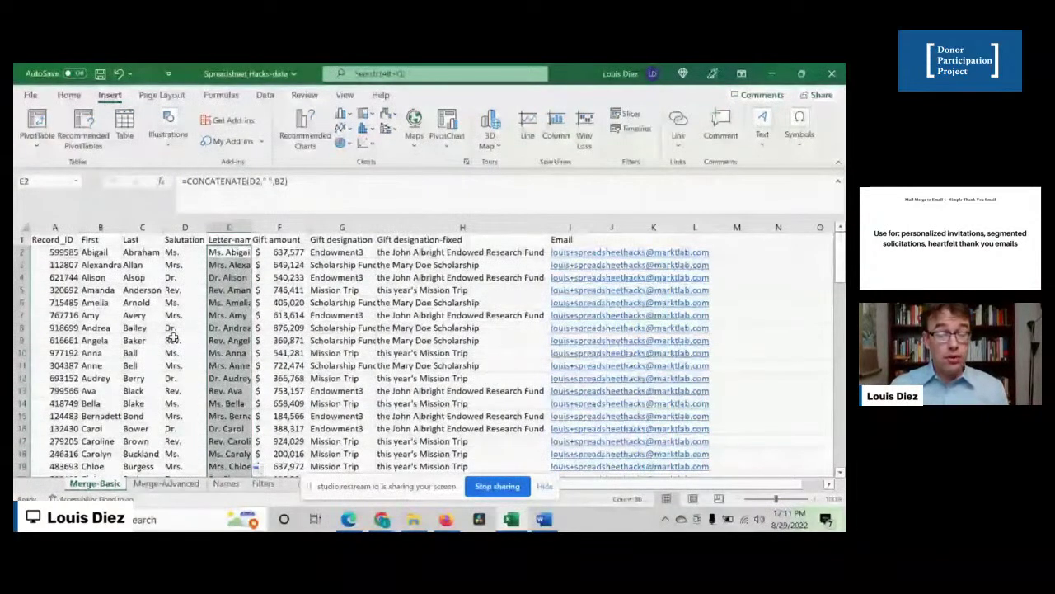
click(235, 327)
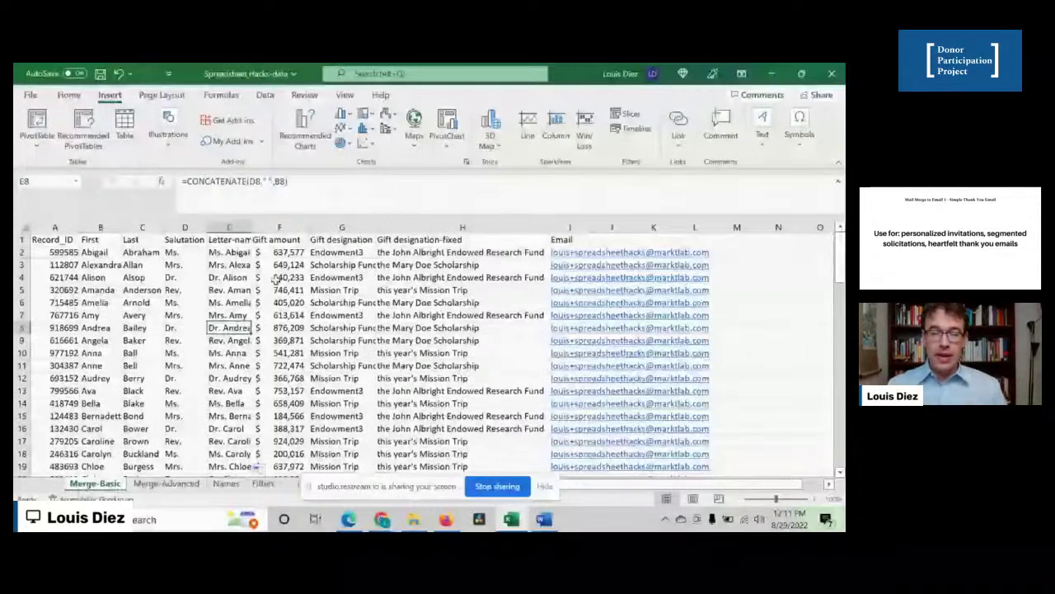
click(286, 290)
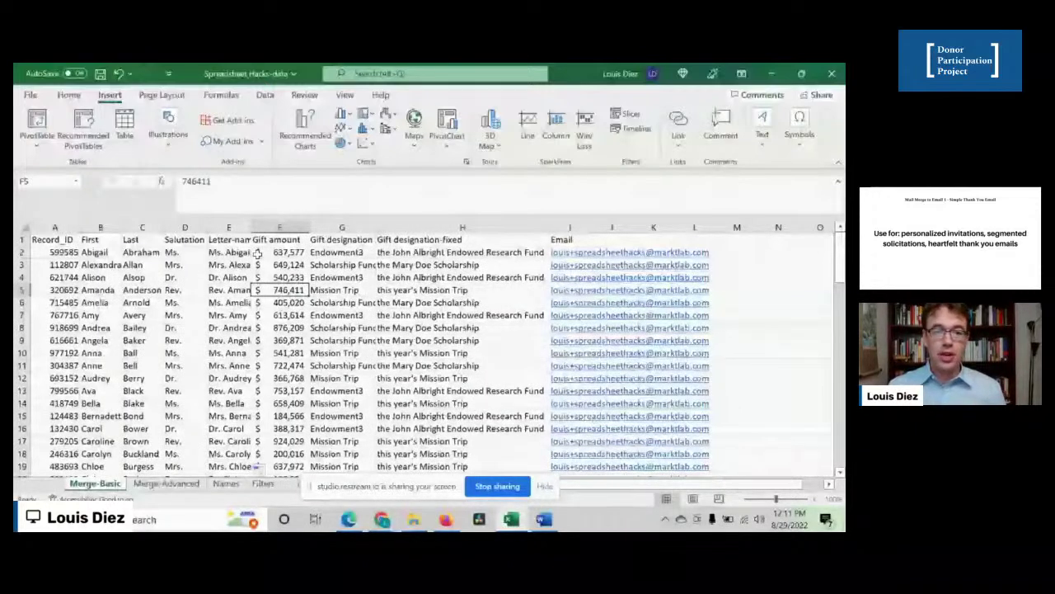
double_click(205, 180)
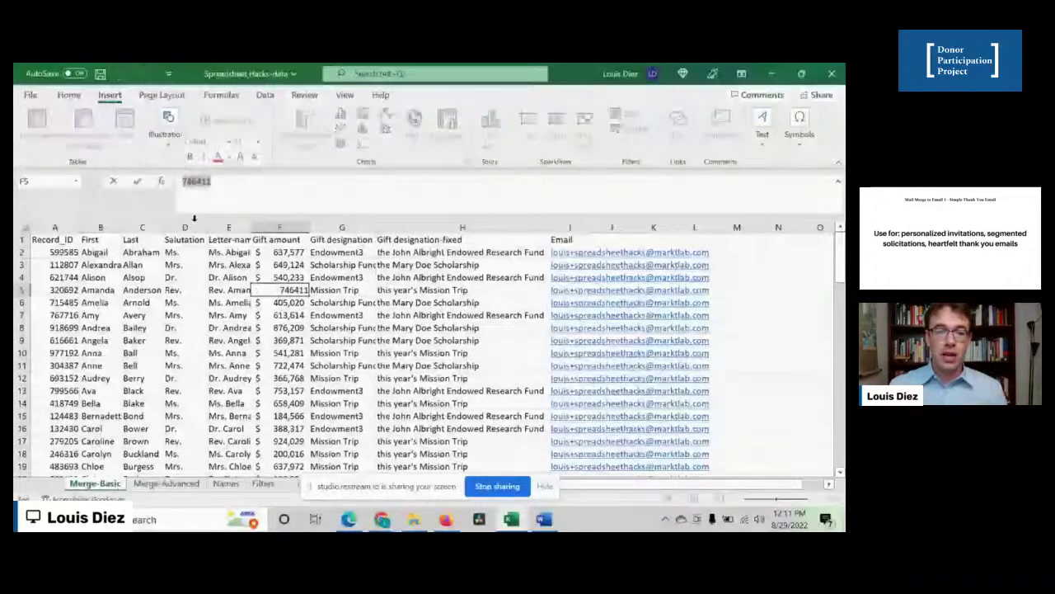
key(Escape)
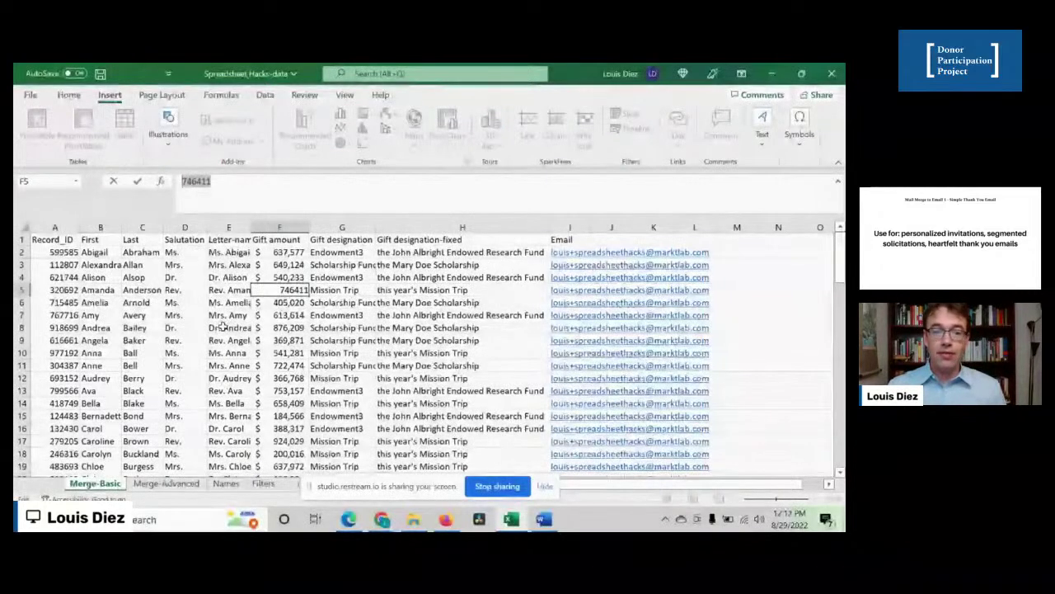
click(231, 327)
click(273, 340)
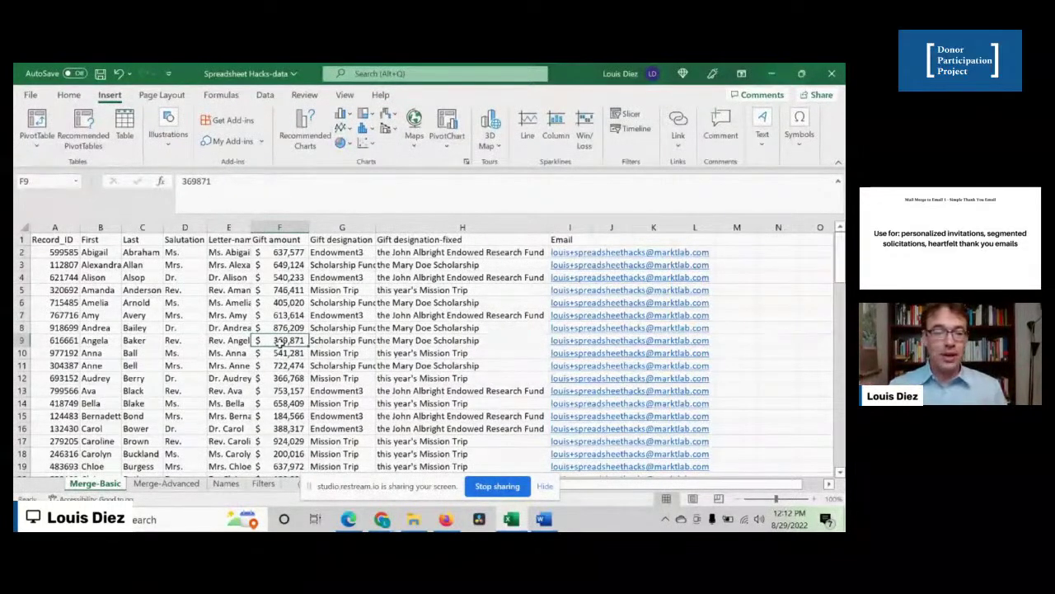
click(350, 290)
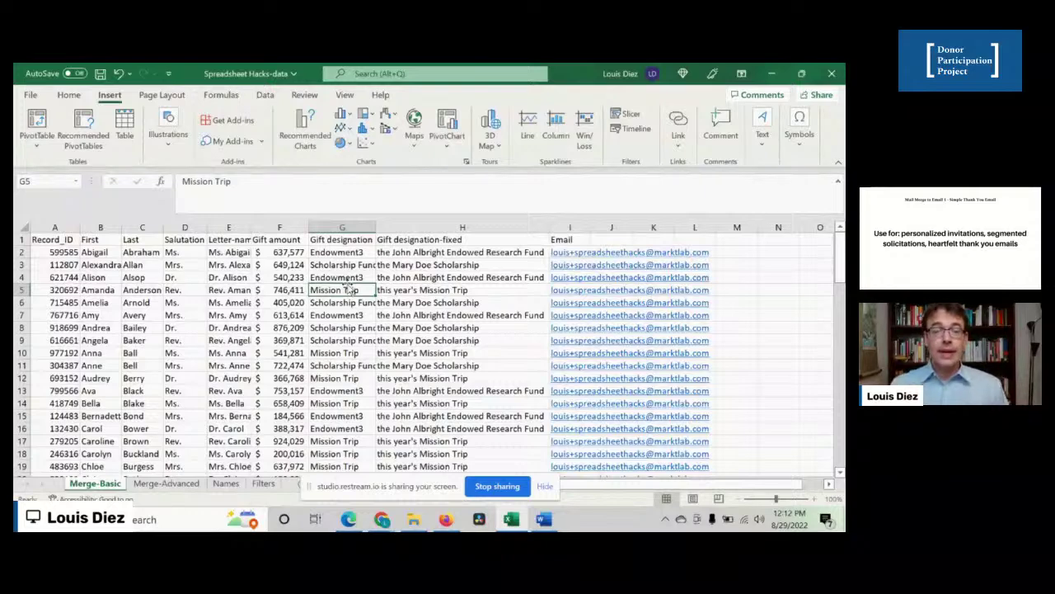
- Insert a new column H and copy the 'Gift designation-fixed' header into H1
click(343, 354)
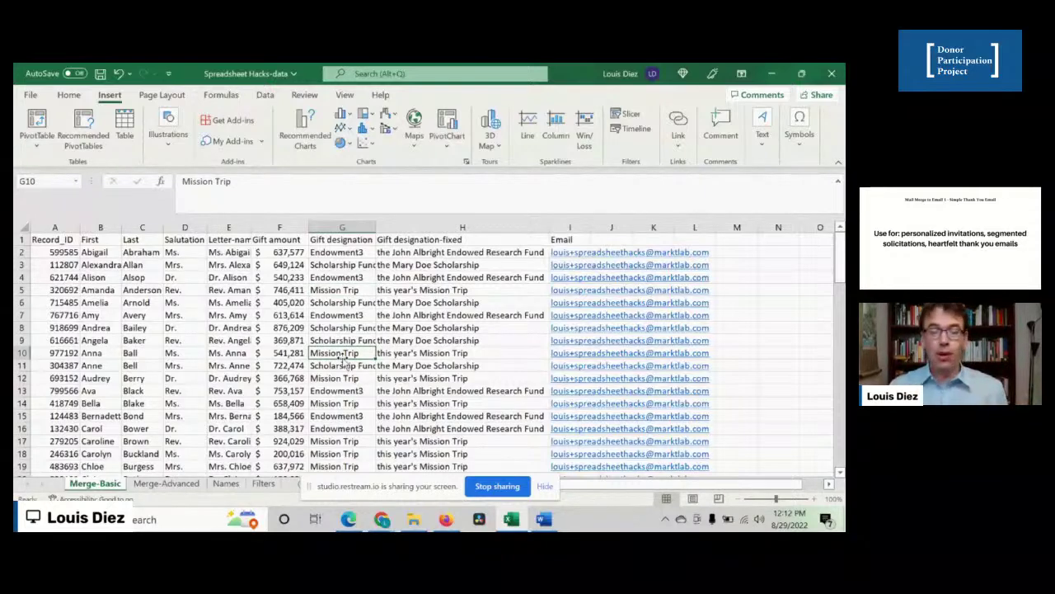
key(ctrl+Down)
key(ctrl+Up)
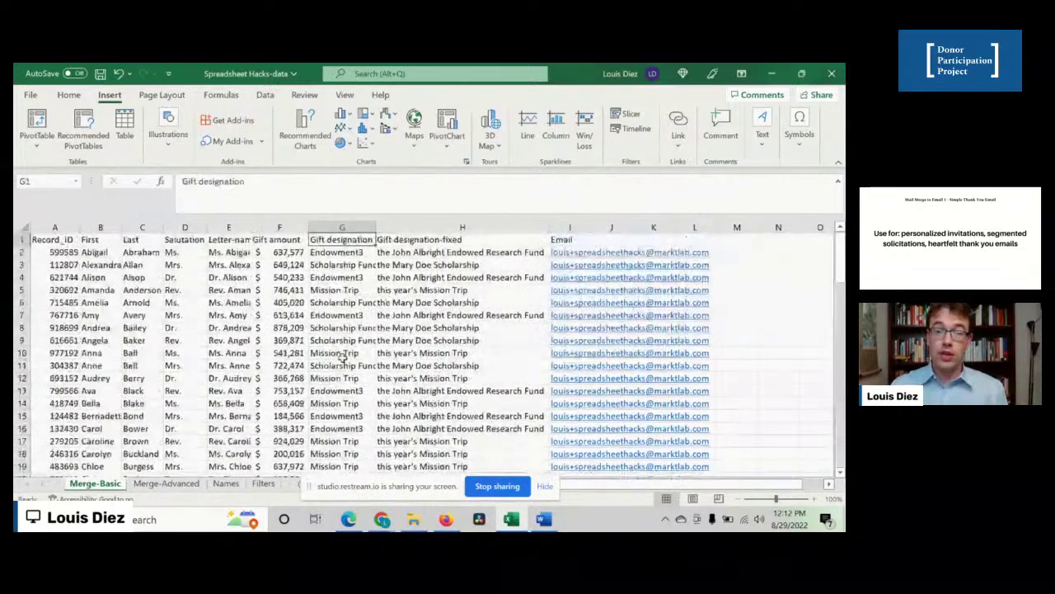
click(465, 228)
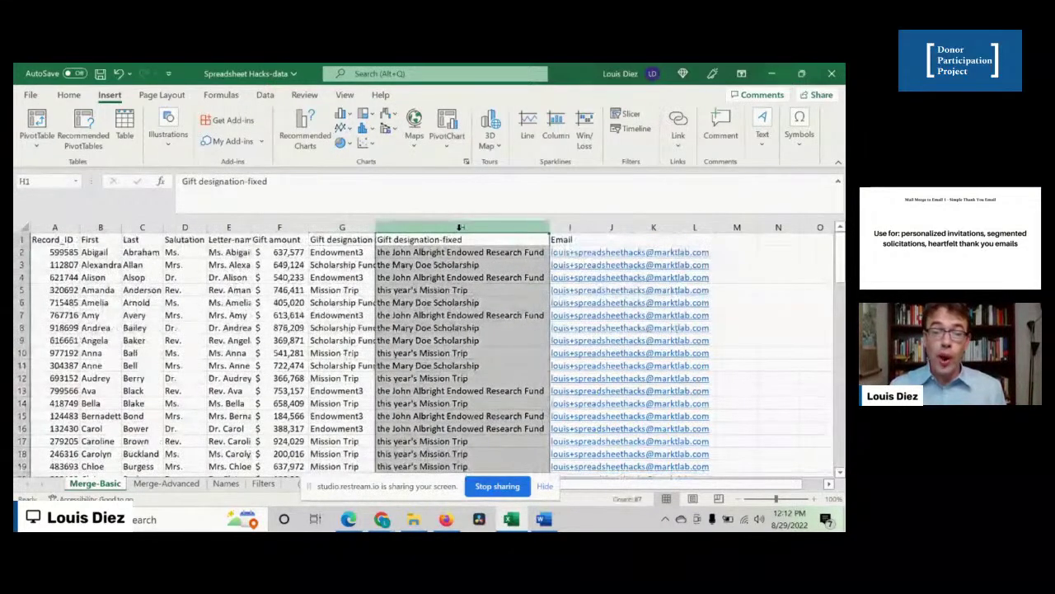
right_click(464, 232)
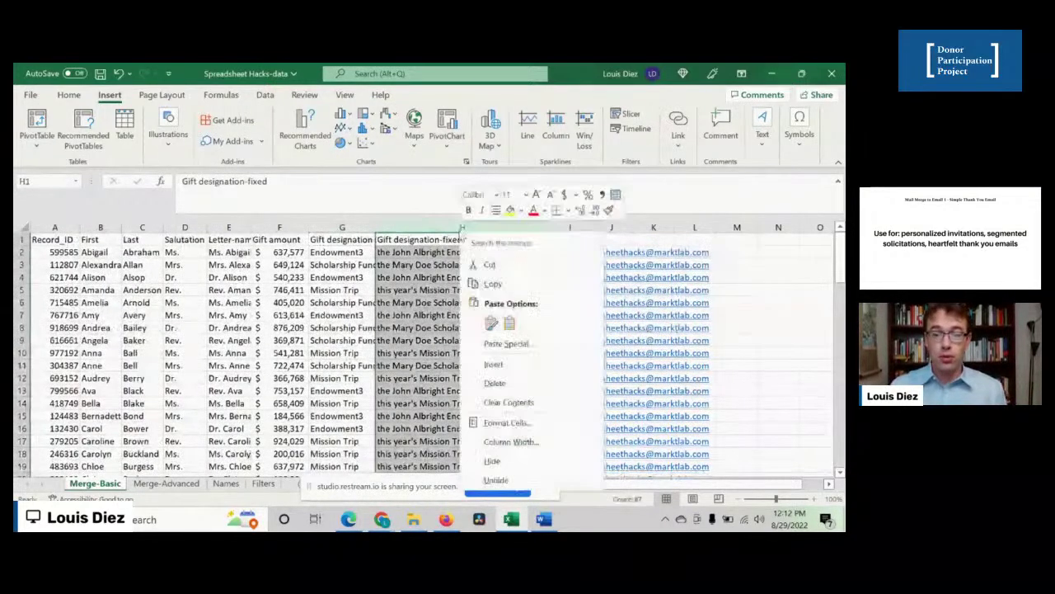
click(491, 365)
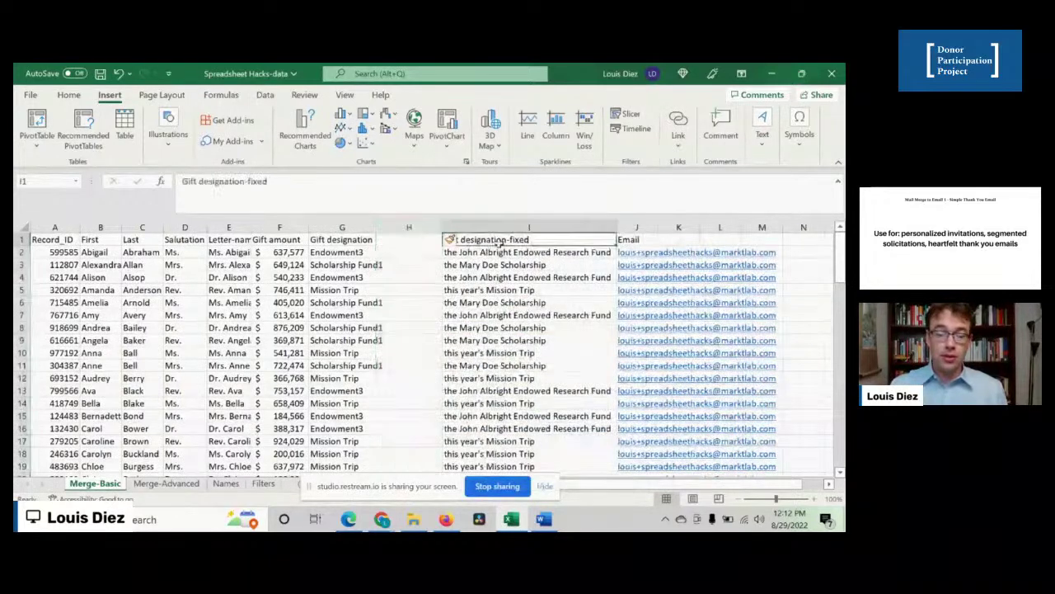
key(ctrl+c)
key(Left)
key(ctrl+v)
- Copy all Gift designation values into column H, then open Find and Replace on it
key(Left)
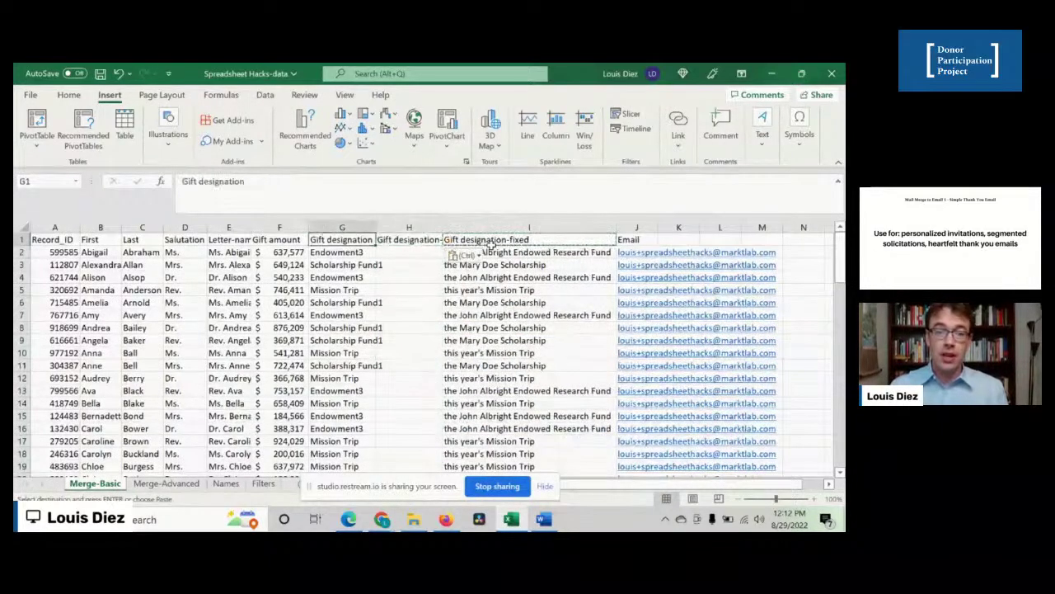
key(Down)
key(ctrl+shift+Down)
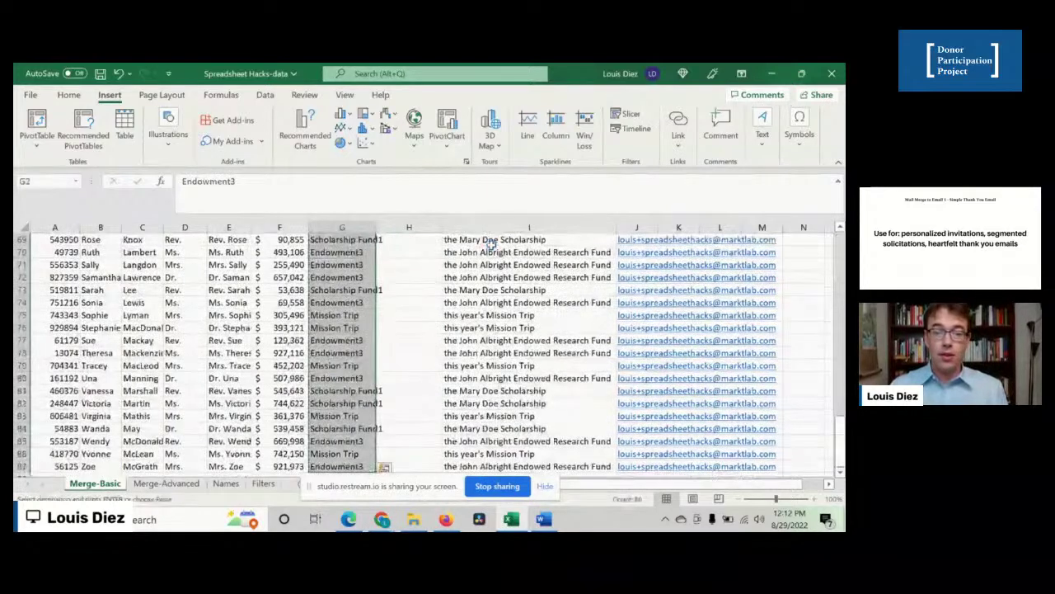
key(ctrl+c)
key(Right)
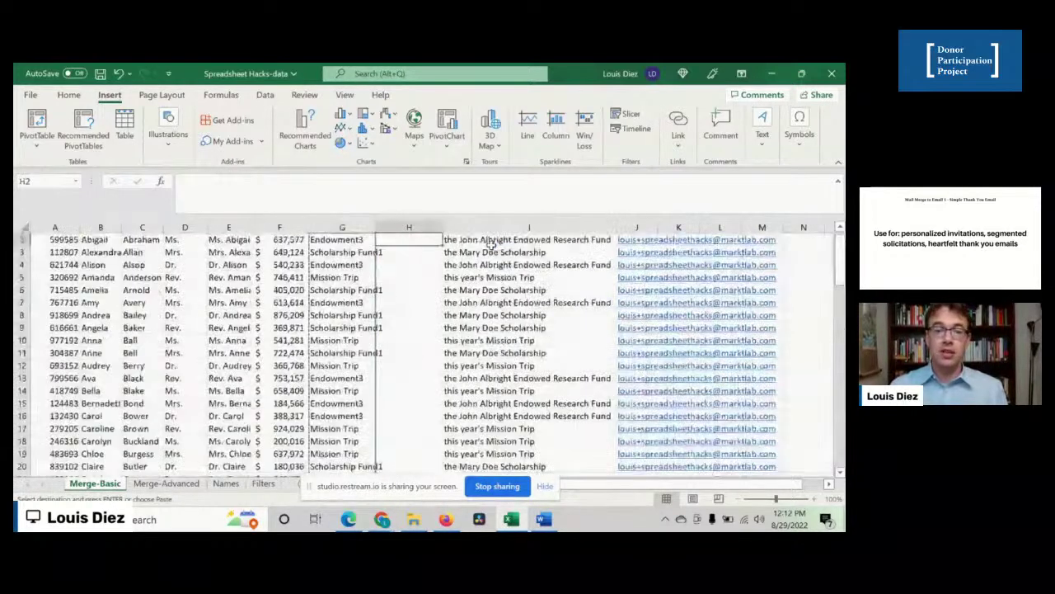
key(ctrl+v)
key(ctrl+Up)
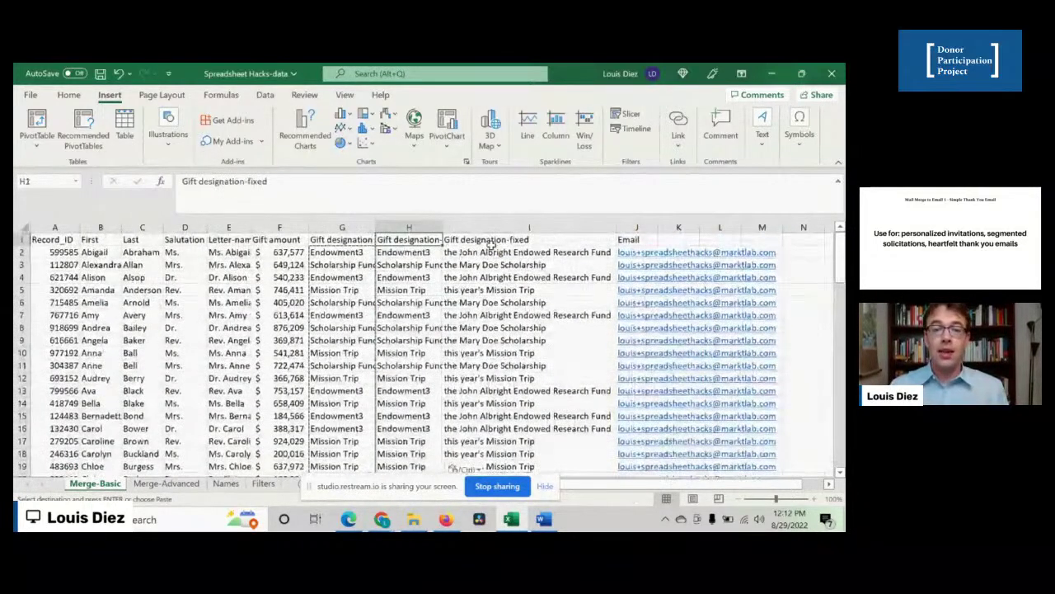
click(407, 228)
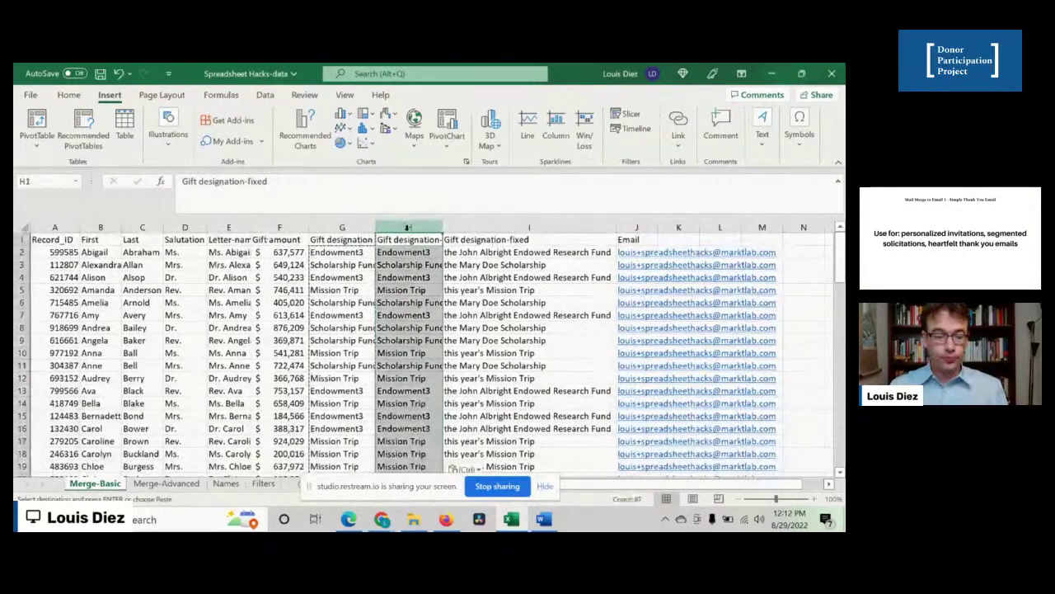
key(ctrl+f)
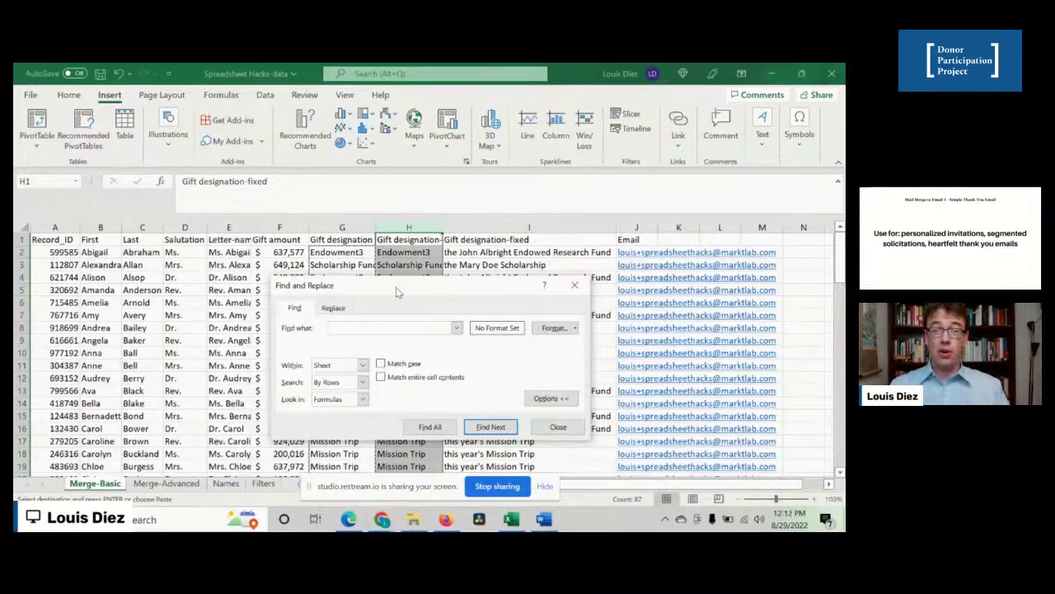
- Replace every Endowment3 in column H with 'the John Albright Endowed Research Fund'
text(En)
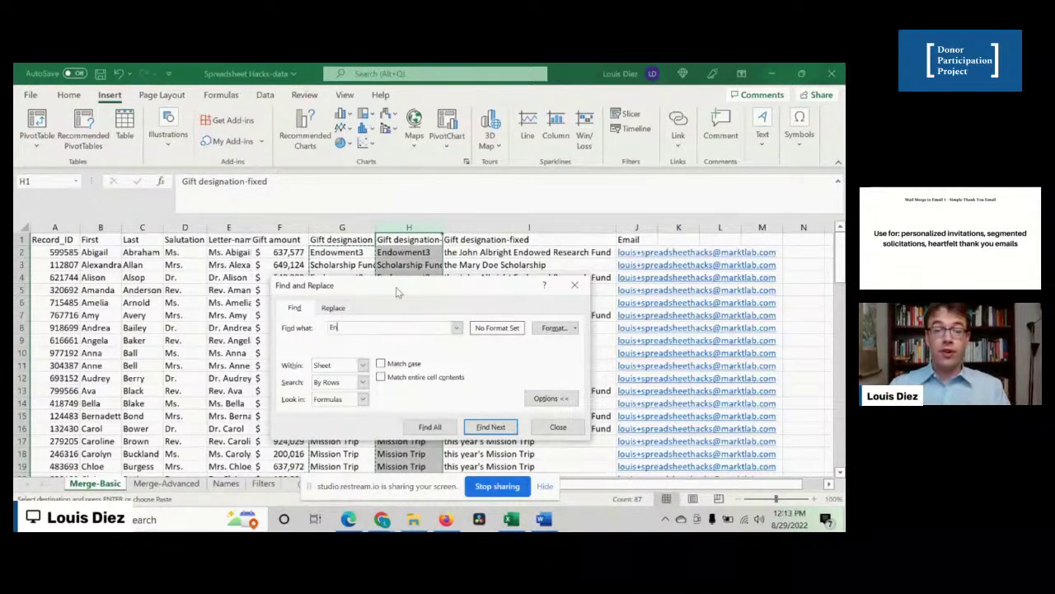
text(dowment3)
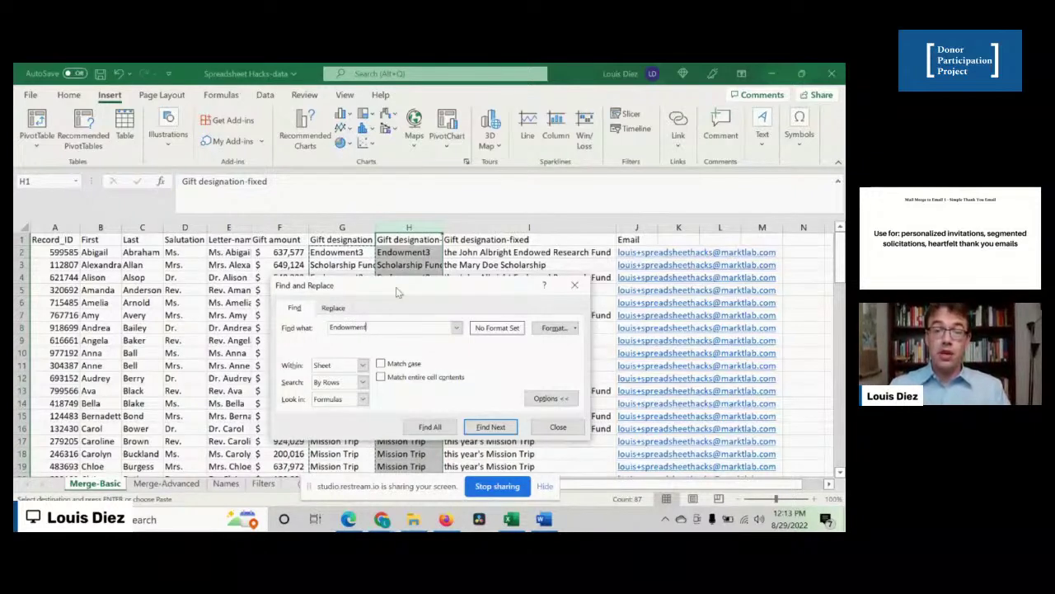
click(346, 308)
click(347, 344)
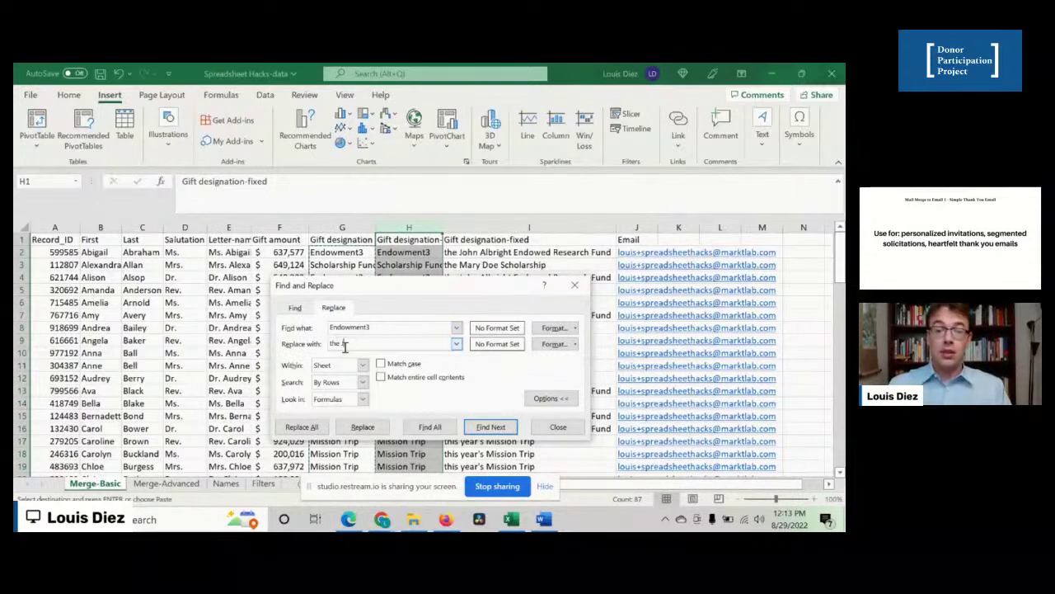
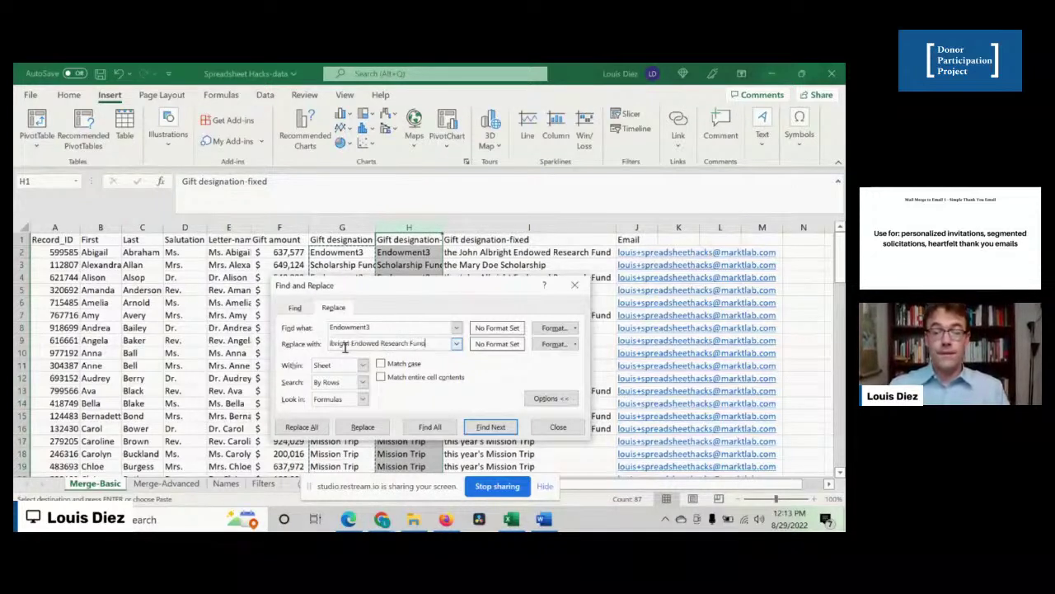
click(297, 427)
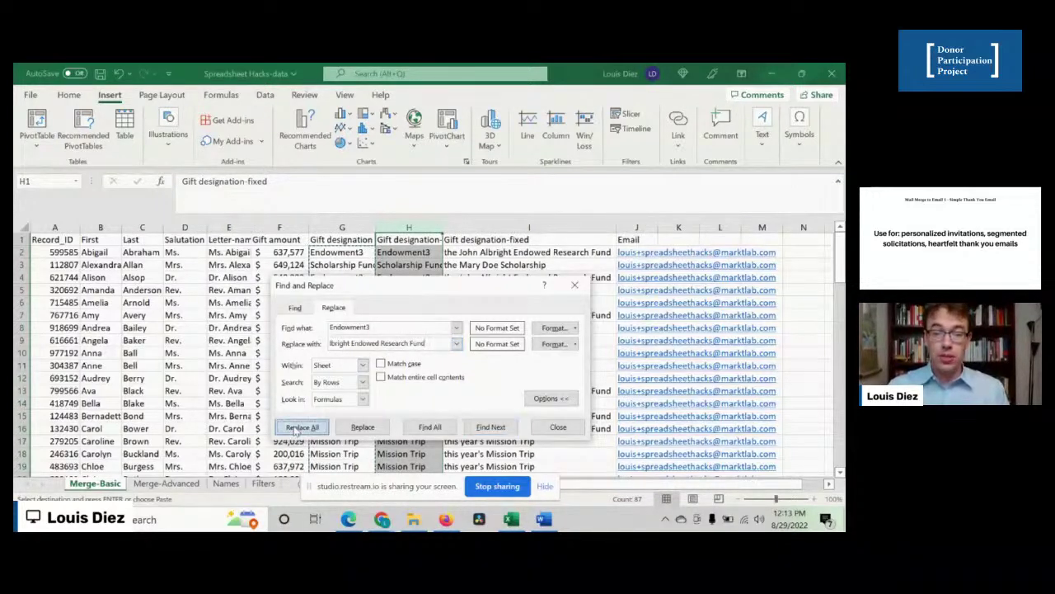
click(486, 325)
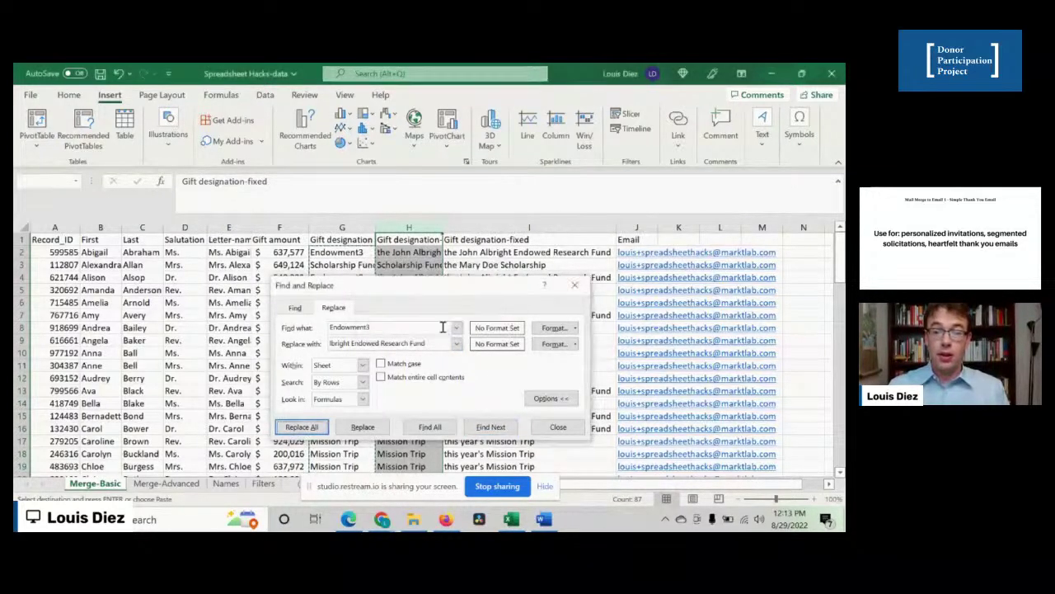
click(545, 431)
click(392, 256)
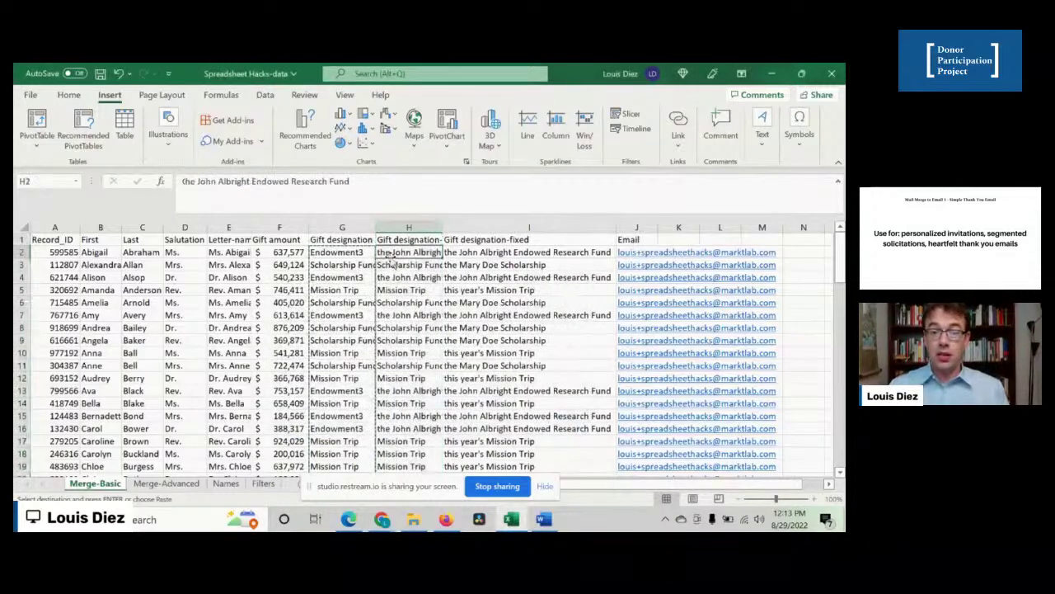
- Compare column H with the original designations, then delete the temporary column H
key(Down)
key(Up)
key(Left)
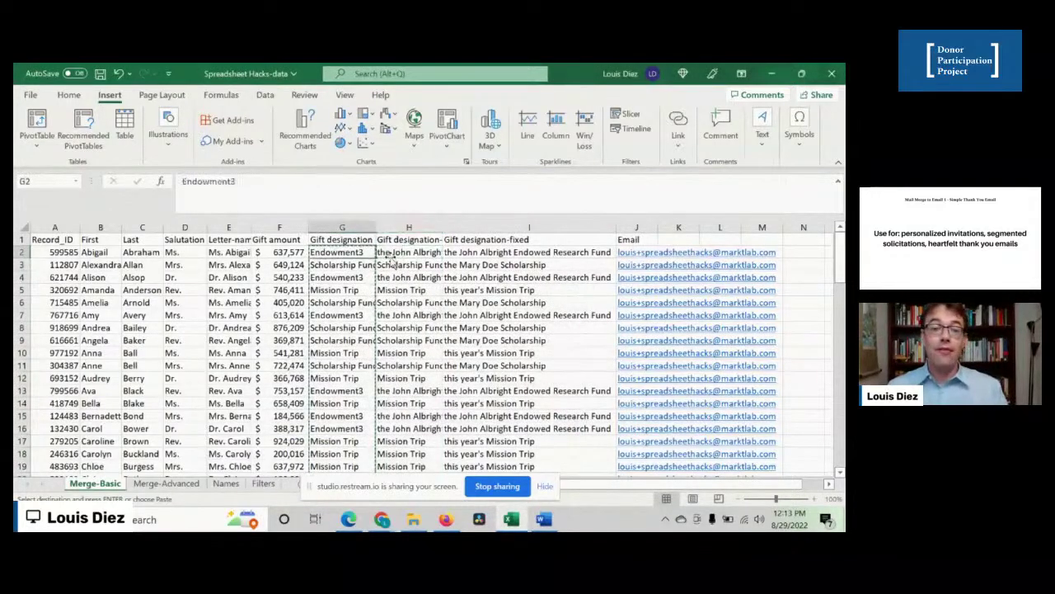
key(Down)
key(Down)
key(Down)
key(Down)
key(Down)
key(Down)
key(Down)
key(Down)
key(Down)
key(Down)
key(Down)
key(Down)
key(Down)
key(Down)
key(Down)
key(Down)
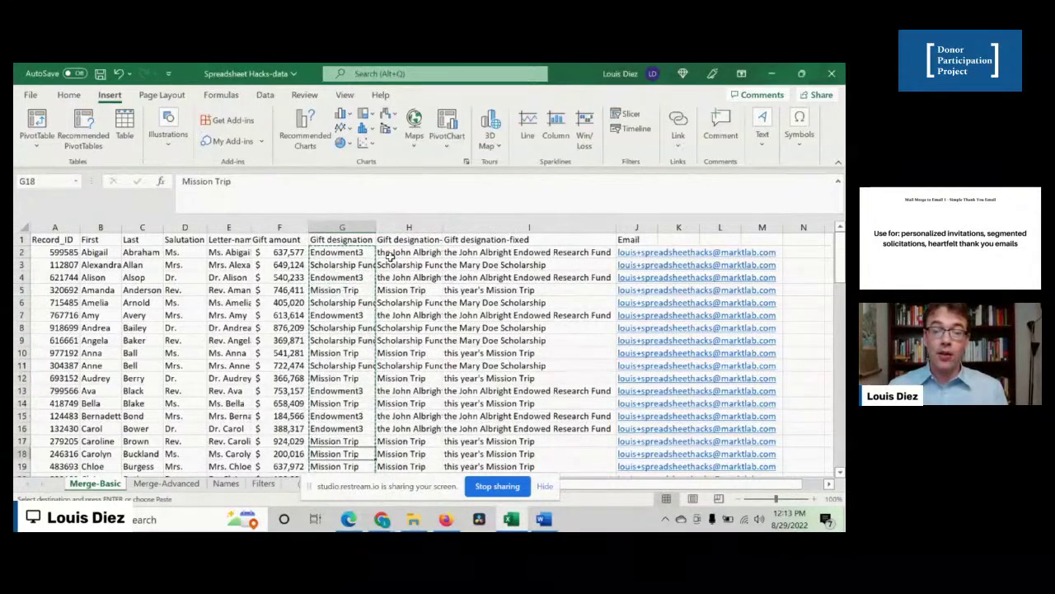
click(495, 276)
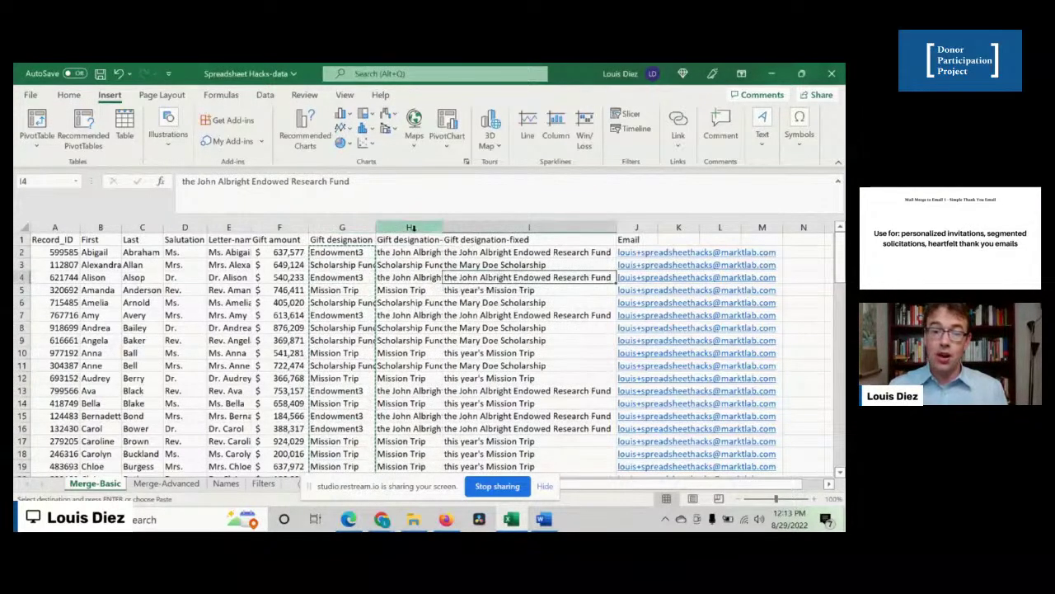
click(410, 228)
right_click(412, 229)
click(452, 383)
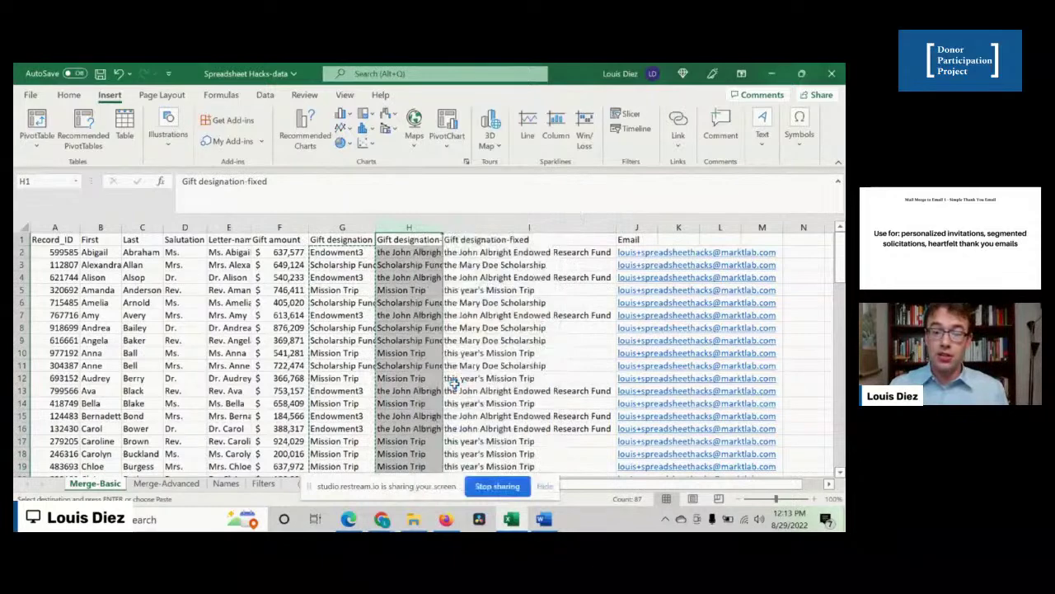
- Point out the Endowment3 entries in rows 7 and 4, then return to the Word letter
click(357, 314)
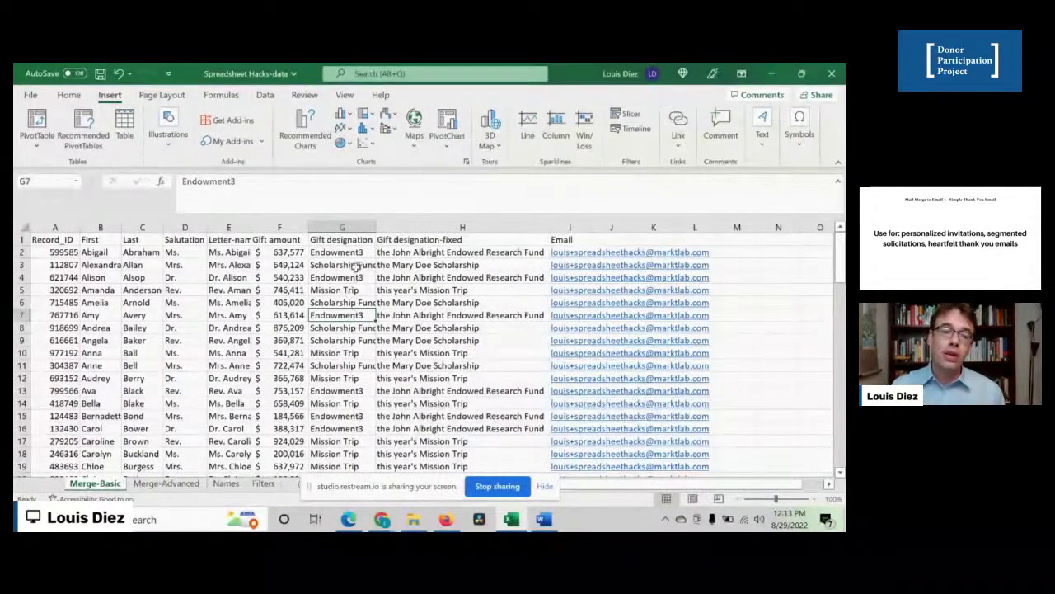
click(355, 276)
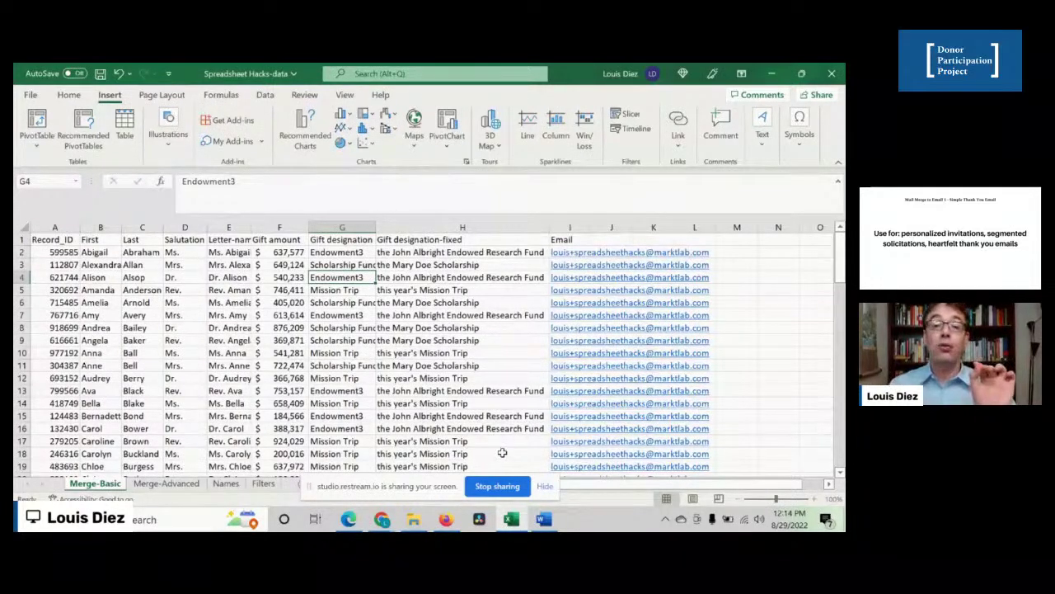
click(542, 518)
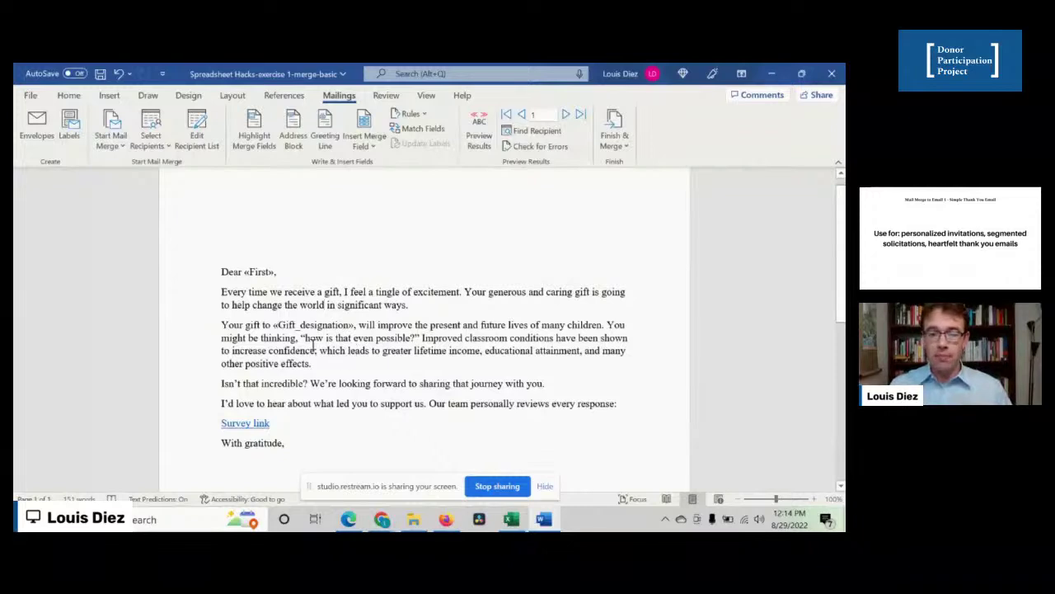
drag(301, 338, 301, 385)
click(358, 386)
click(310, 351)
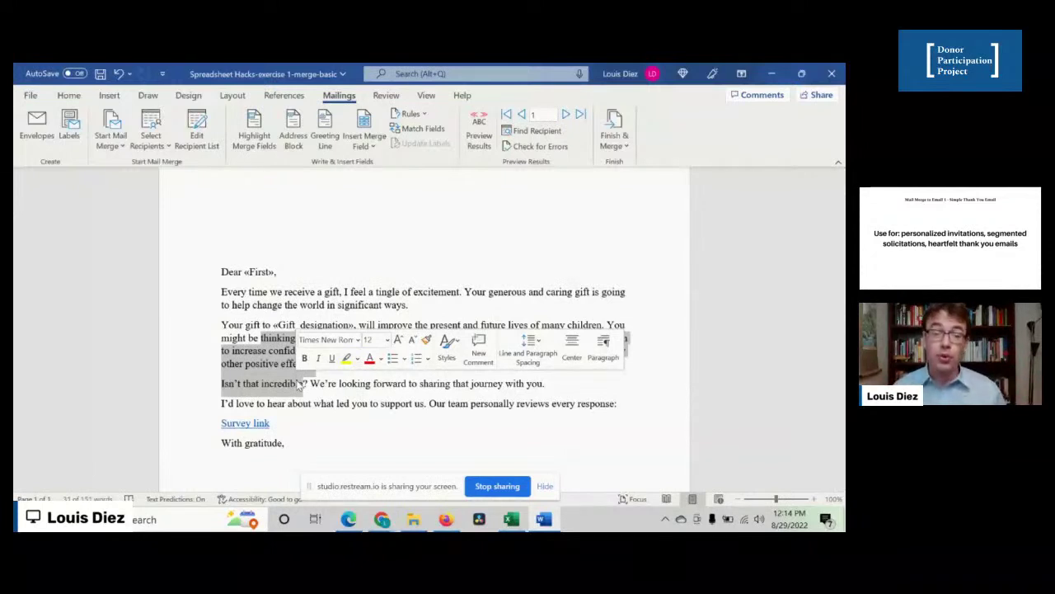
click(369, 401)
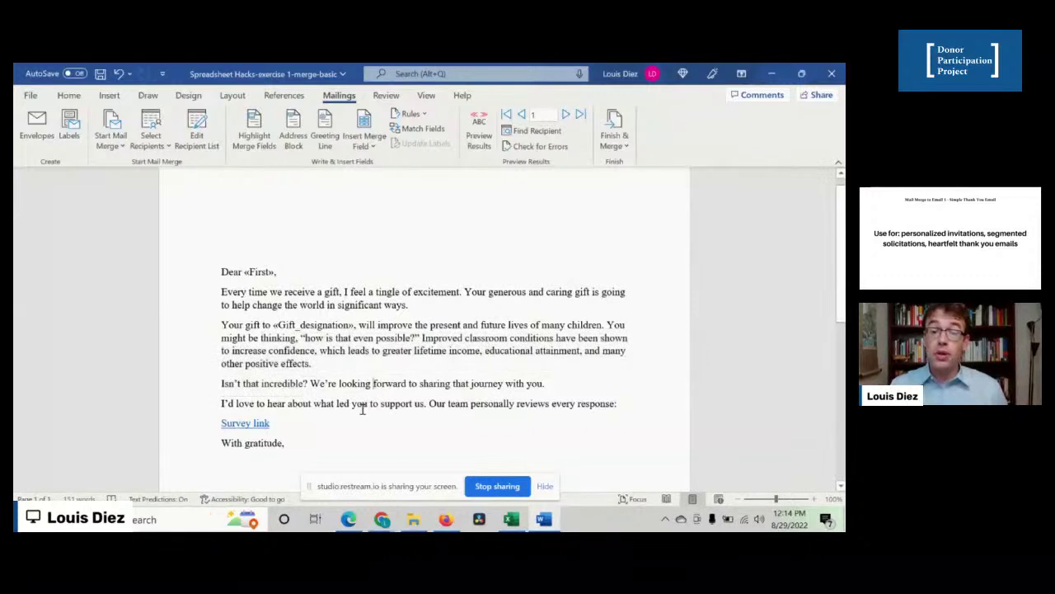
drag(368, 403, 249, 338)
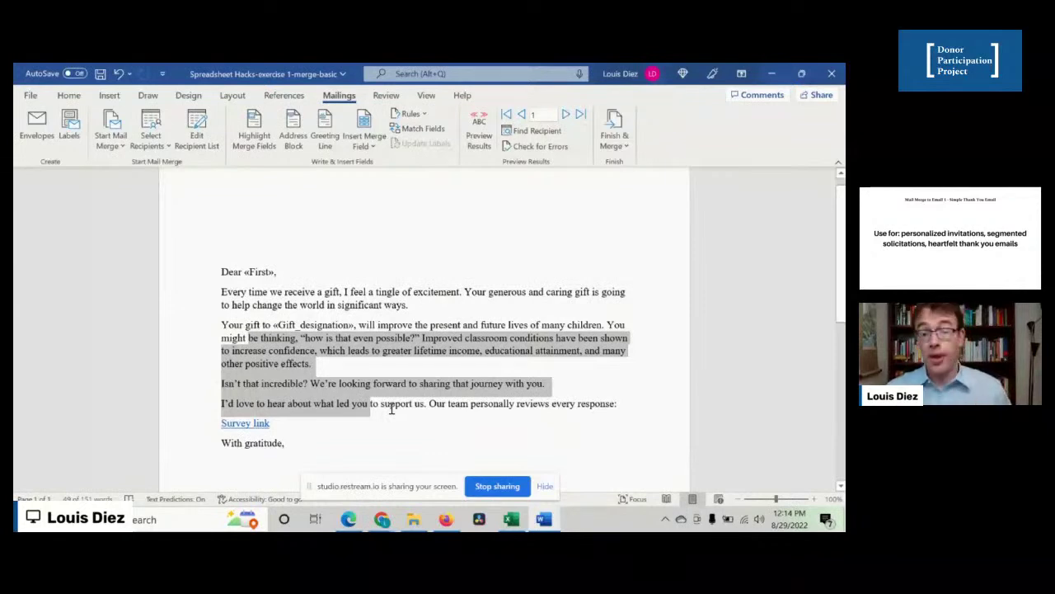
click(391, 410)
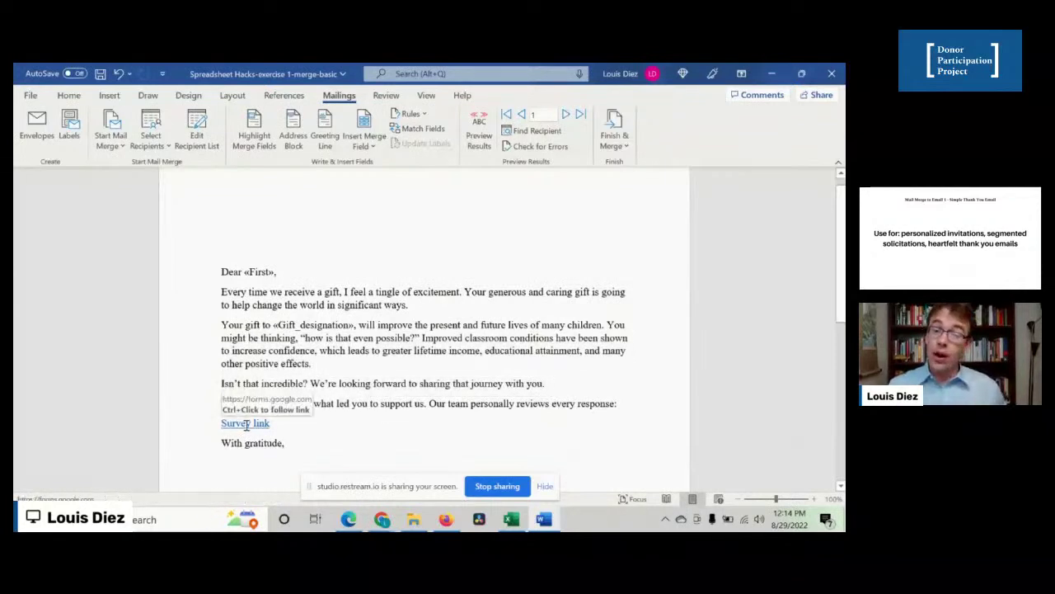
scroll(363, 403, down, 3)
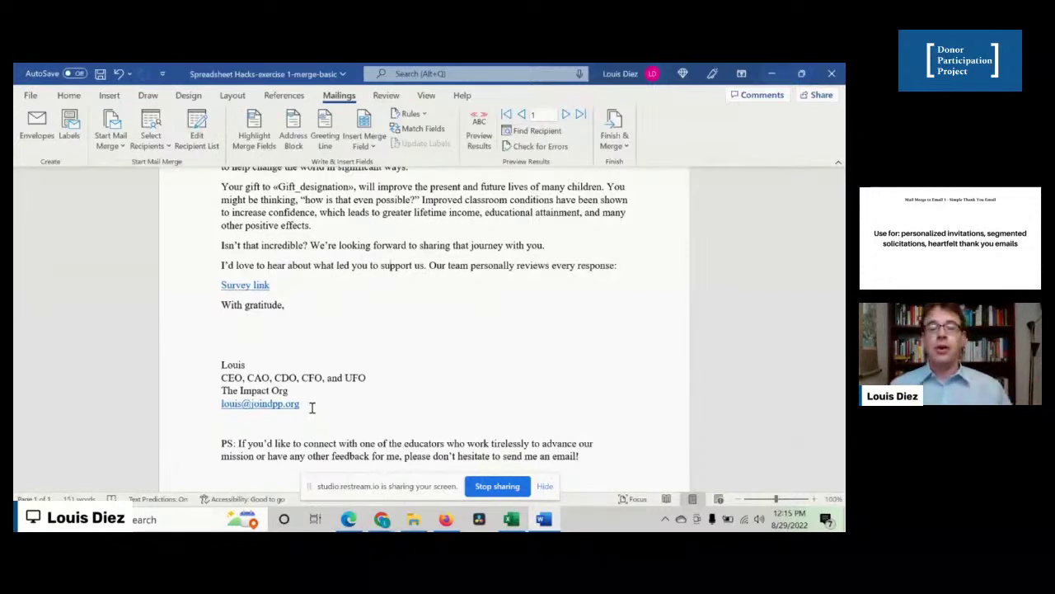
scroll(358, 341, up, 1)
scroll(359, 341, up, 4)
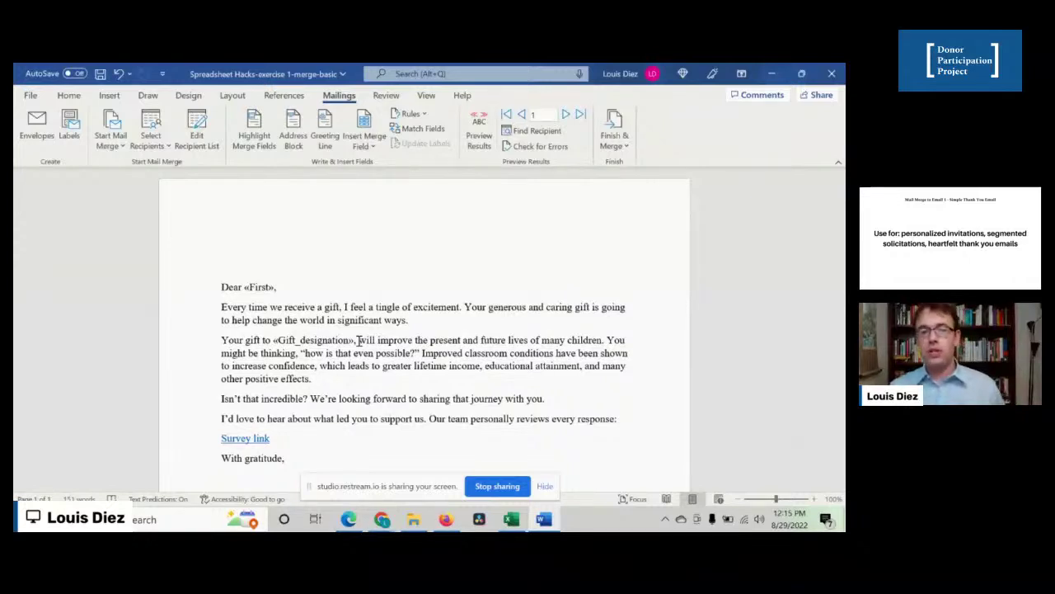
click(615, 141)
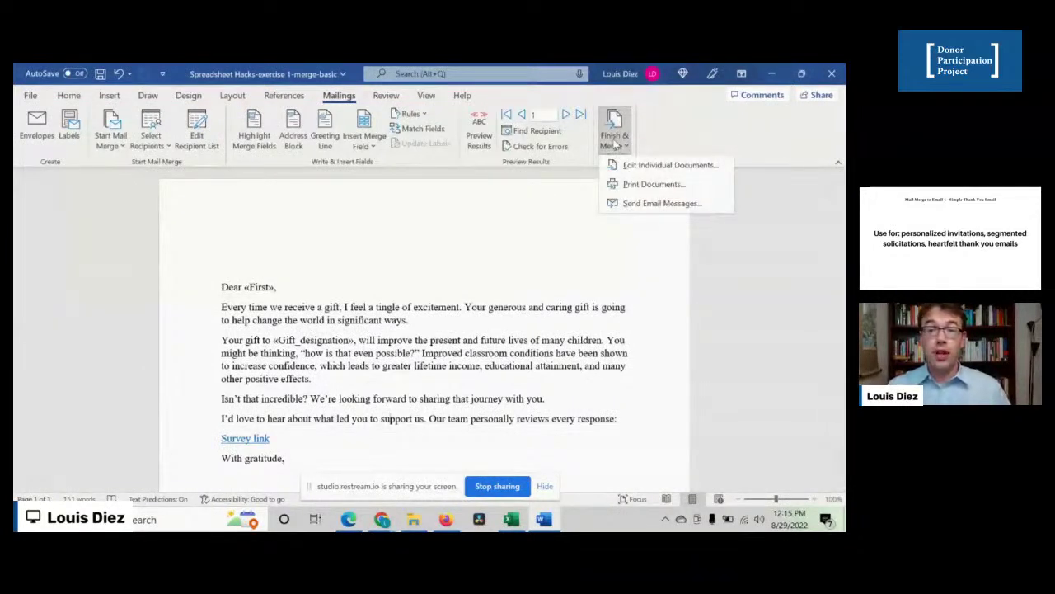
click(629, 204)
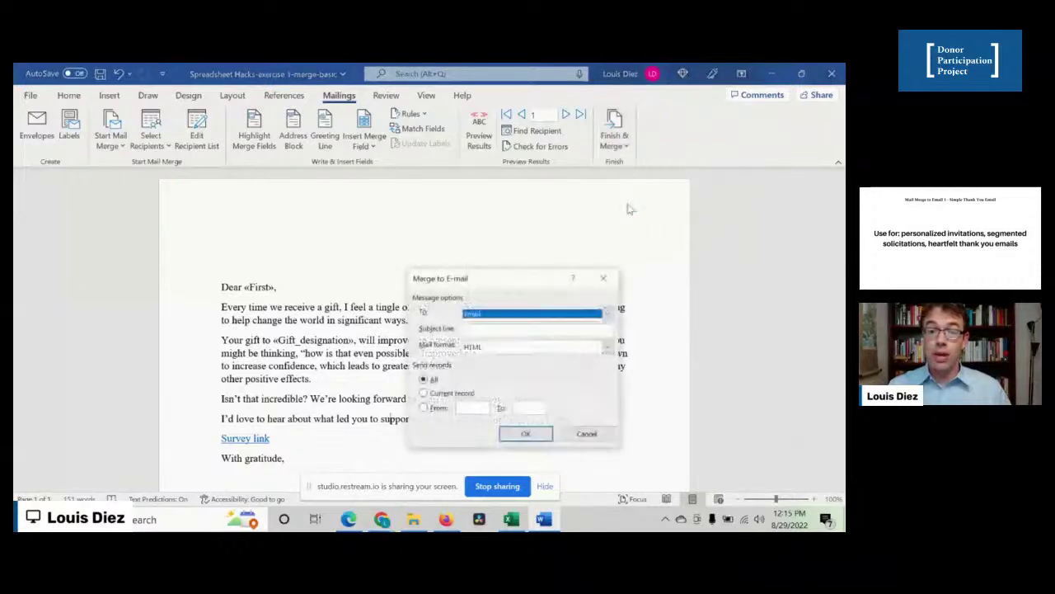
click(470, 316)
click(477, 318)
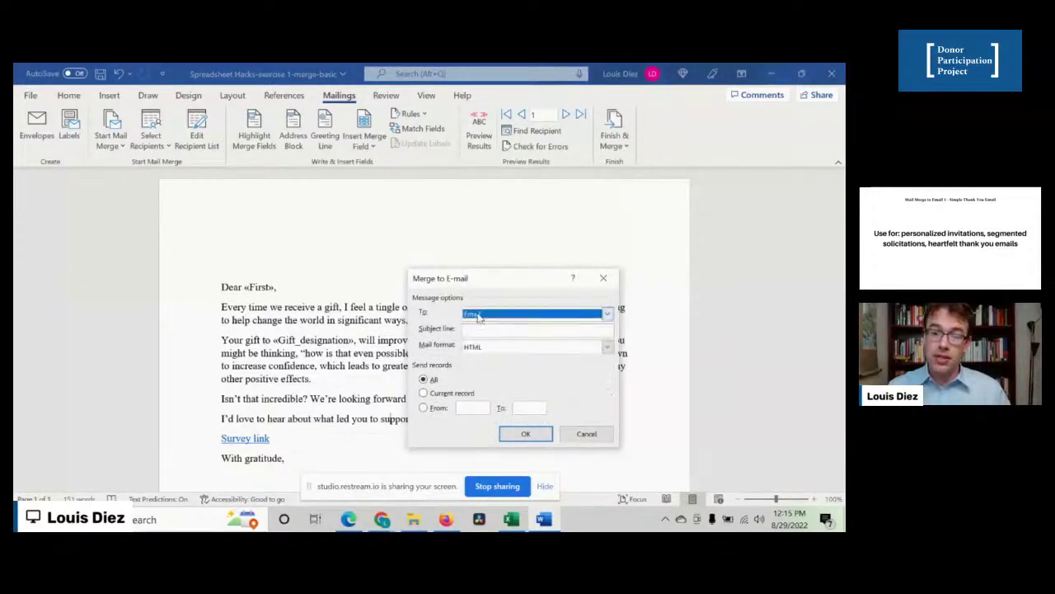
click(511, 519)
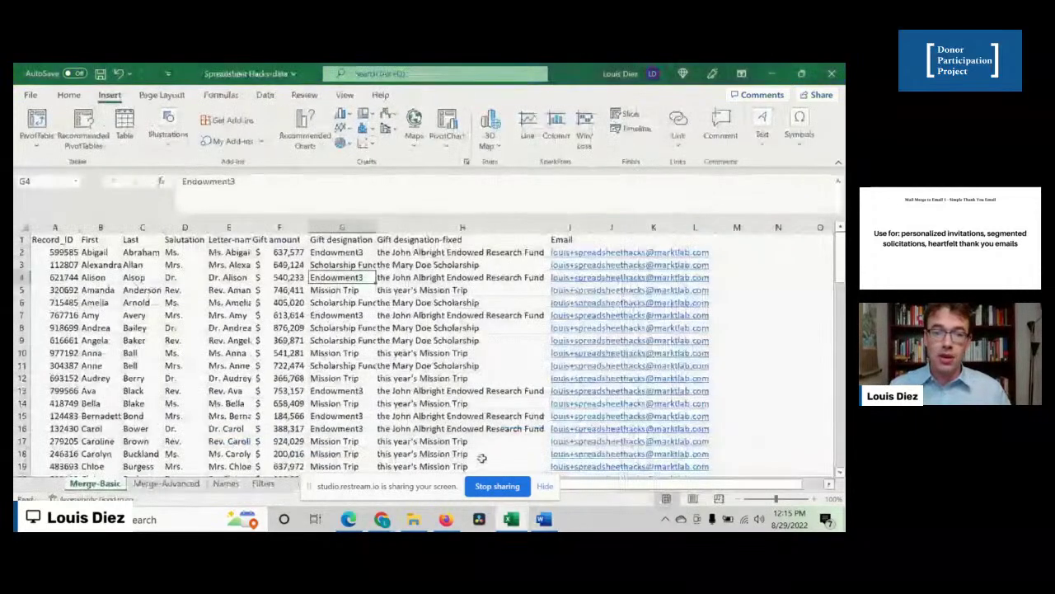
click(569, 240)
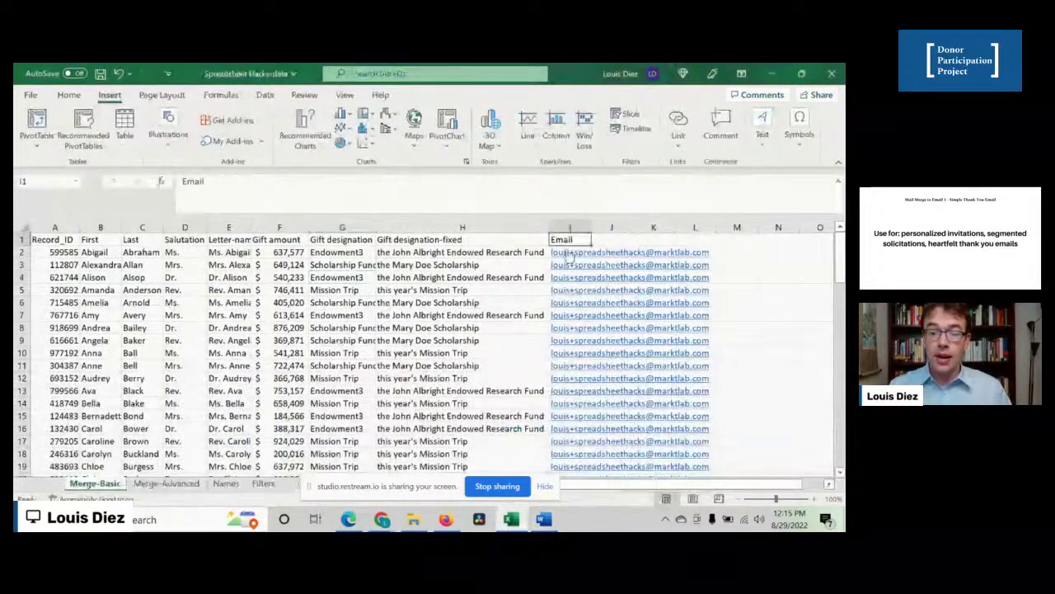
click(513, 521)
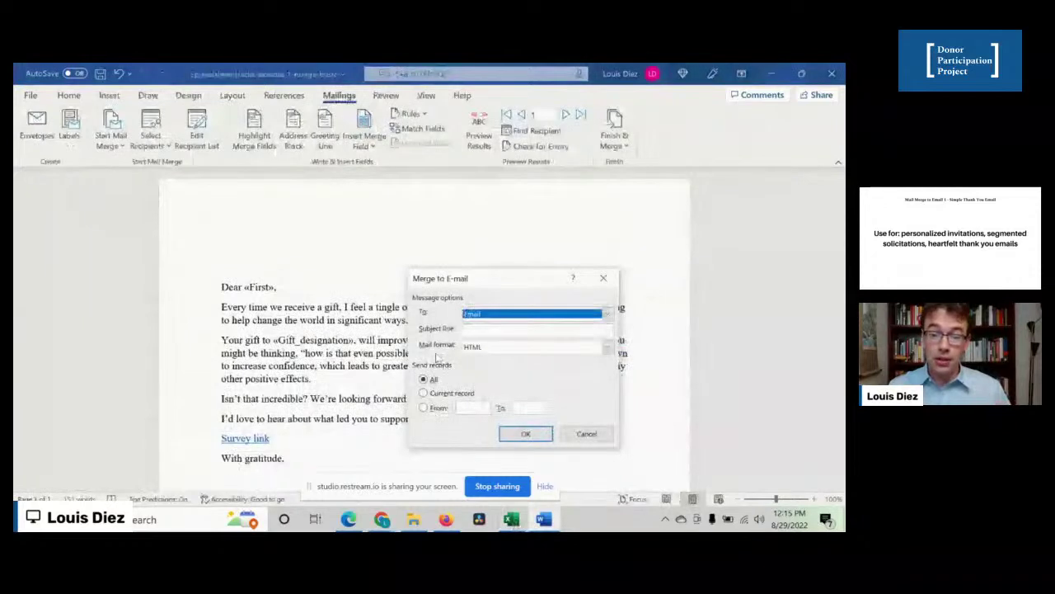
click(501, 329)
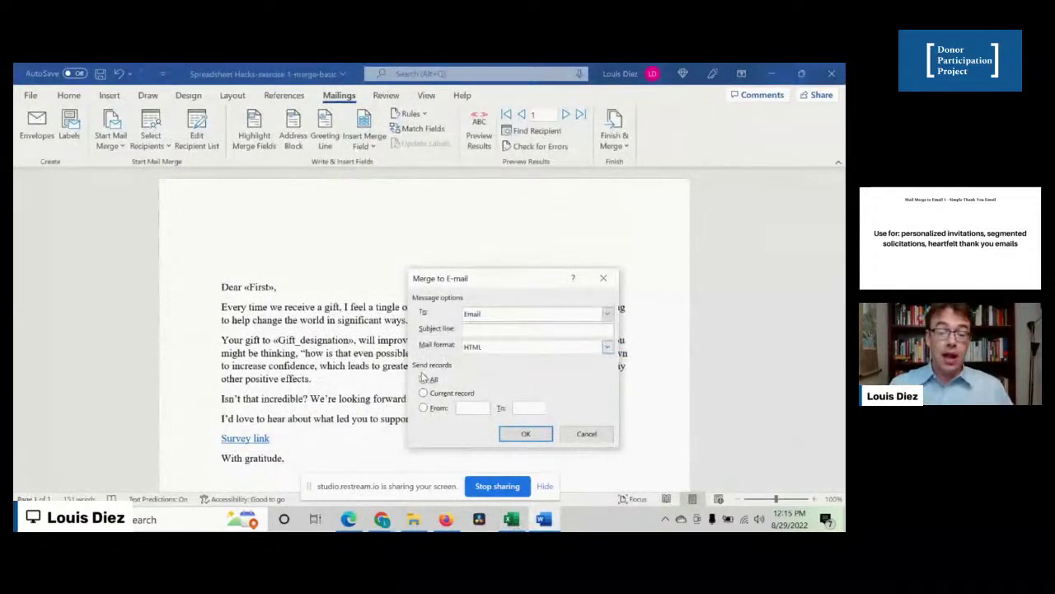
text(Thank you)
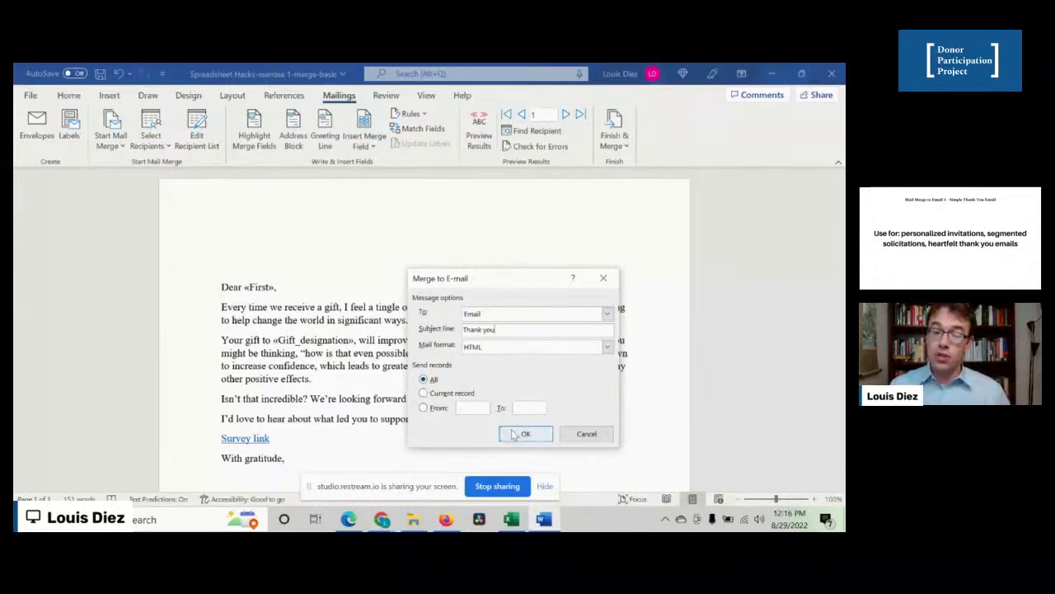
click(605, 434)
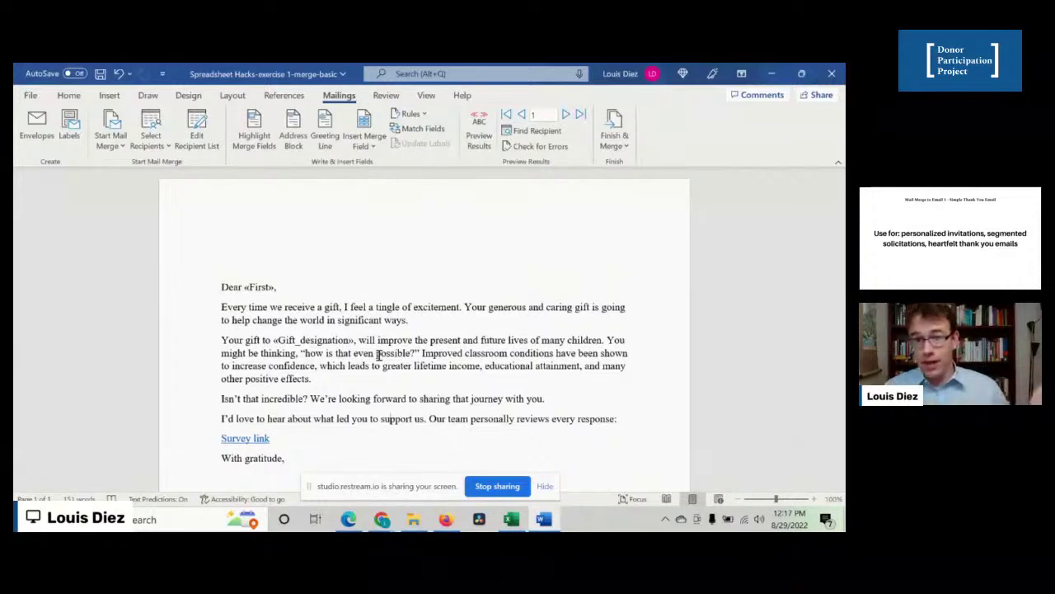
- Preview the first and second donors' letters, then show the merge field codes again
click(479, 138)
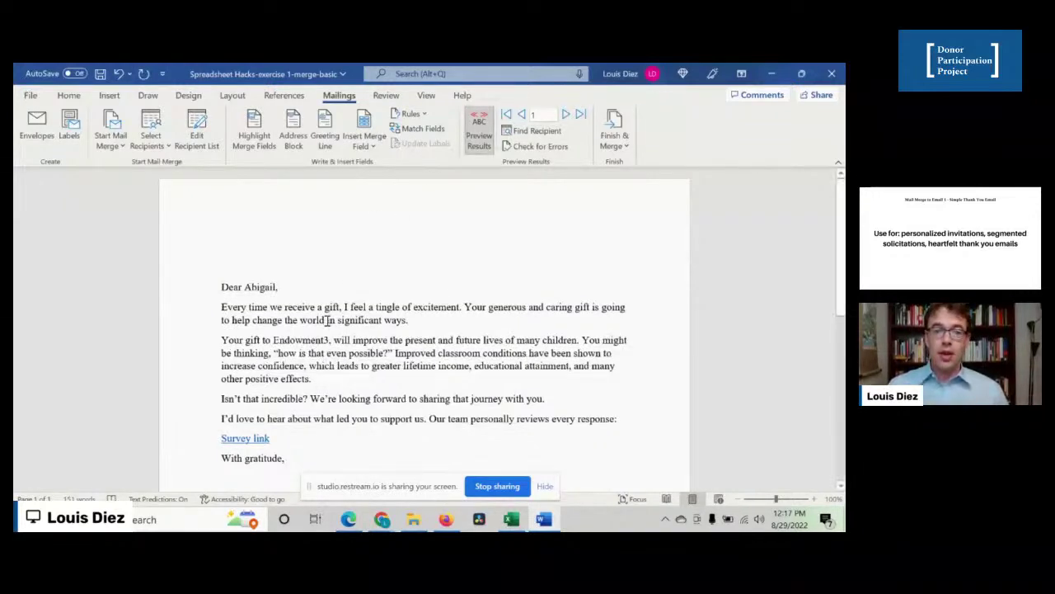
click(567, 115)
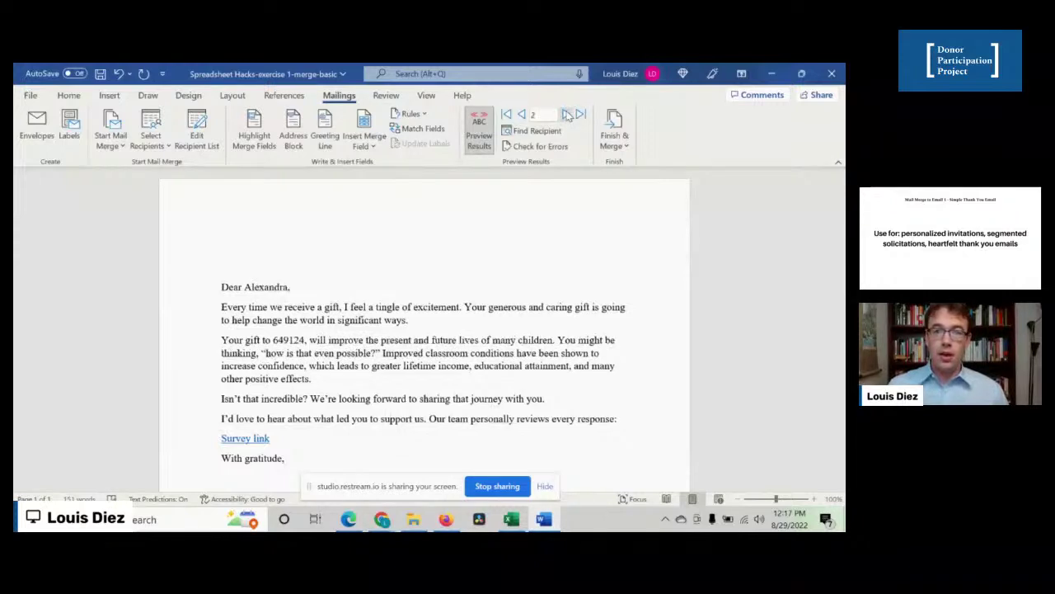
click(522, 114)
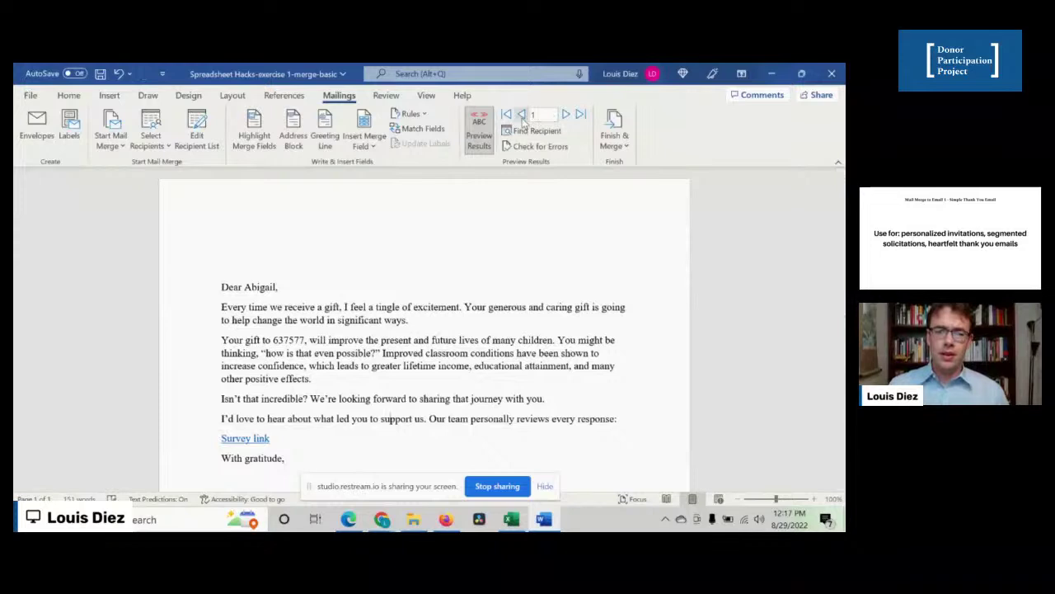
click(479, 132)
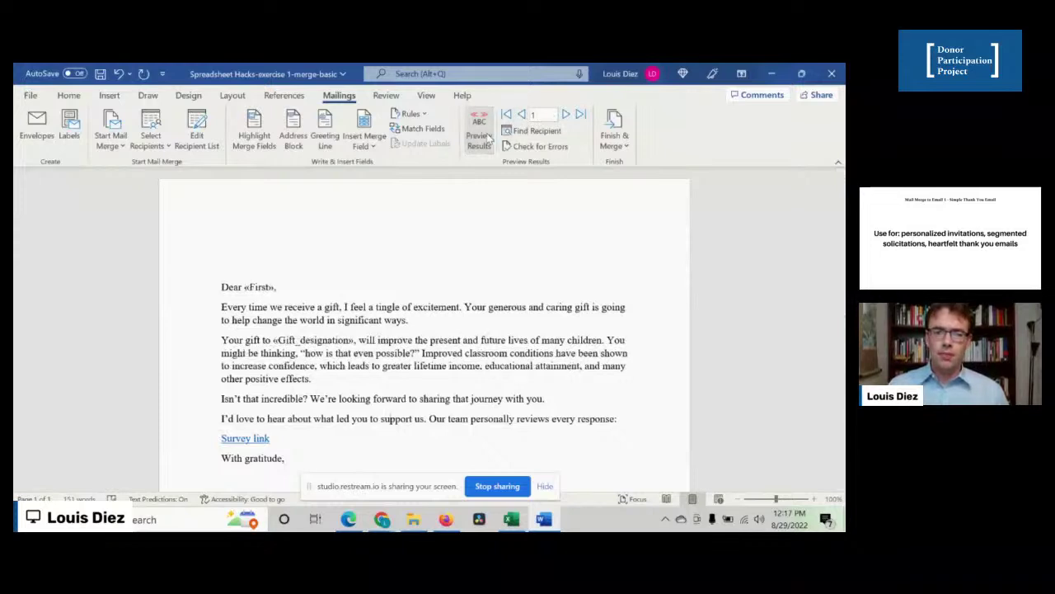
- Replace the «Gift_designation» field after 'Your gift to' with «Gift_designationfixed»
click(290, 342)
click(271, 341)
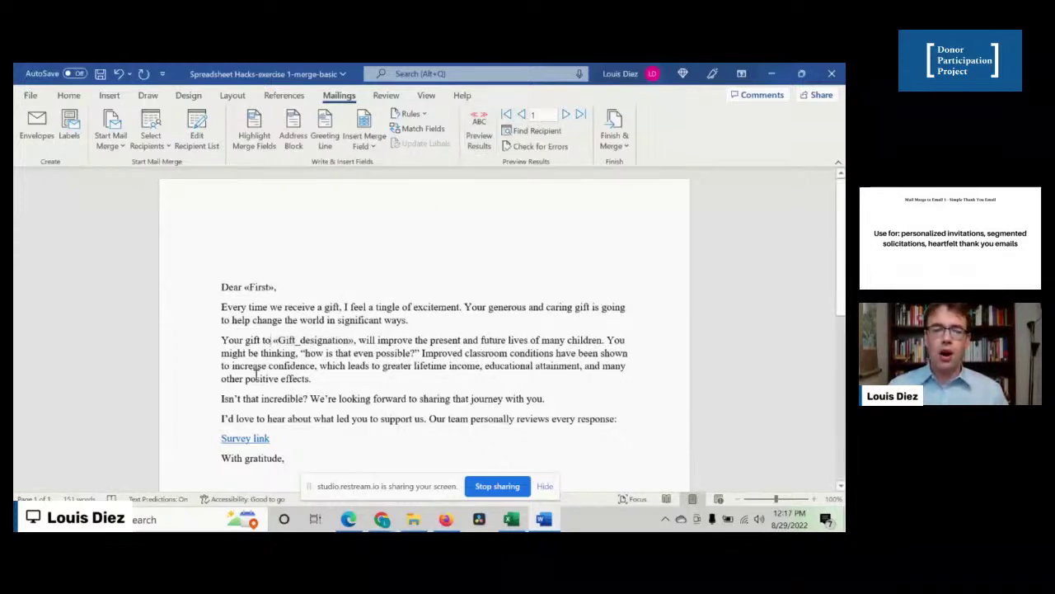
key(shift+Right)
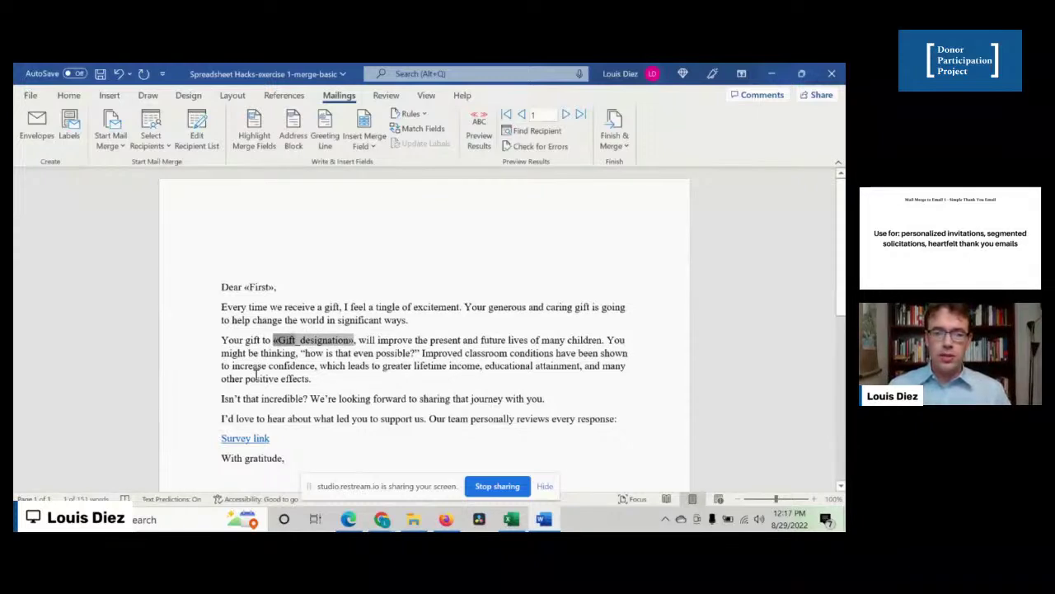
key(Delete)
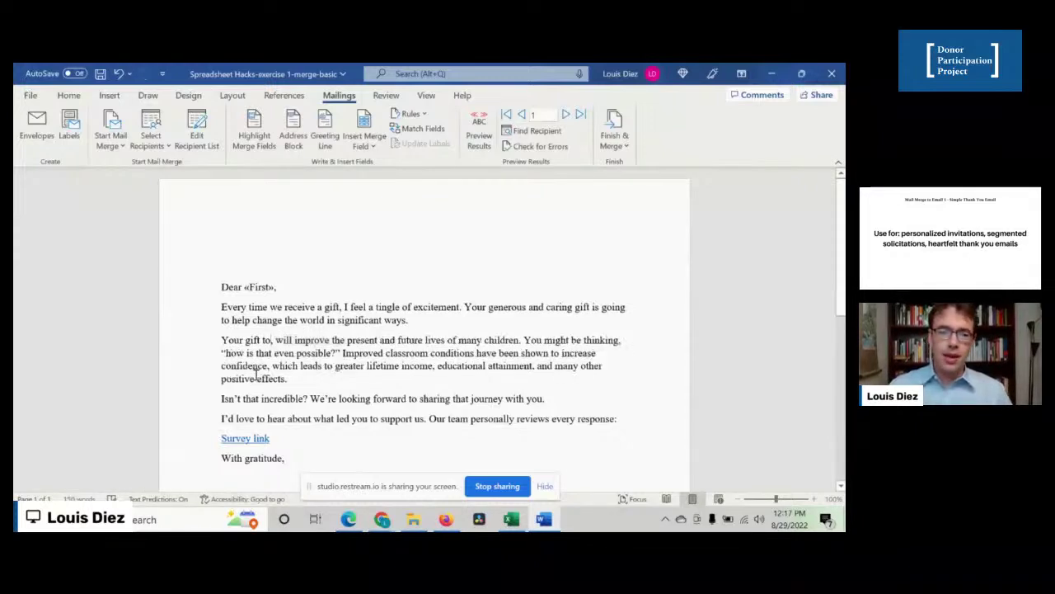
click(361, 146)
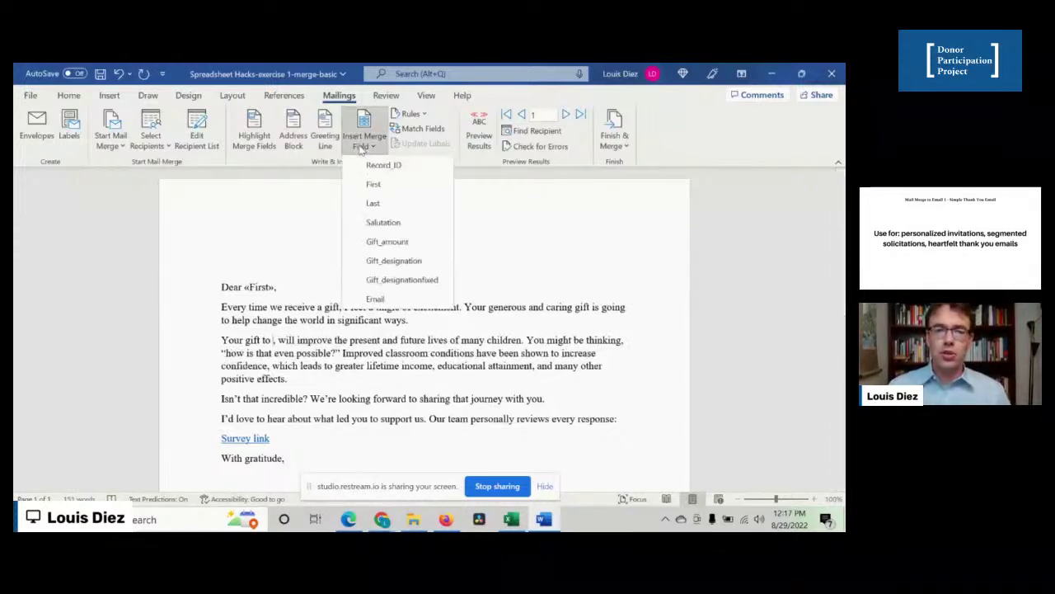
click(395, 280)
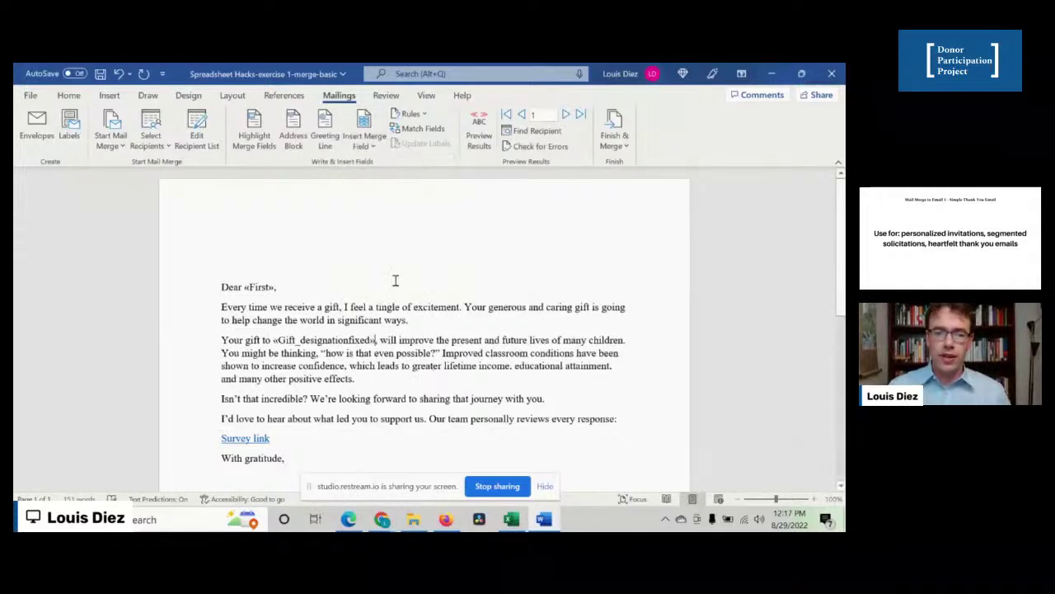
- Preview several donors' letters with the new designation field, then bring Excel forward
click(479, 130)
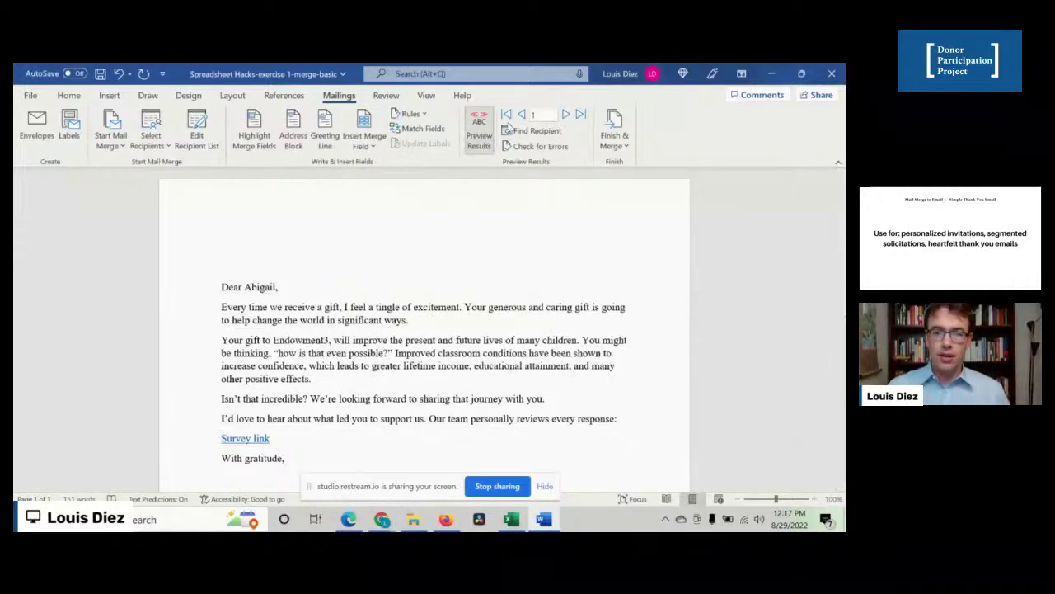
click(569, 115)
click(569, 115)
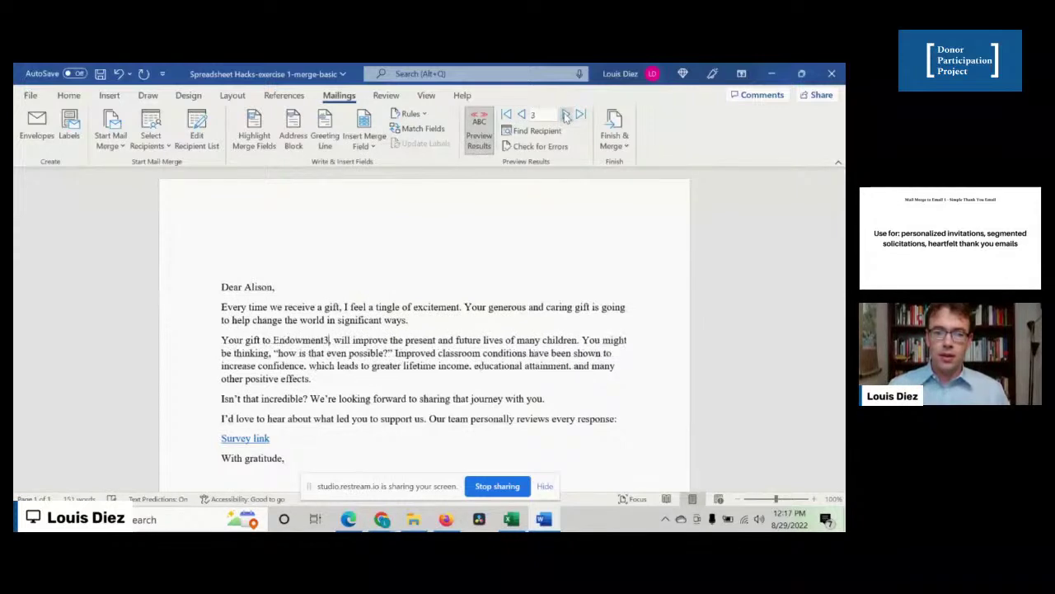
click(567, 116)
click(566, 116)
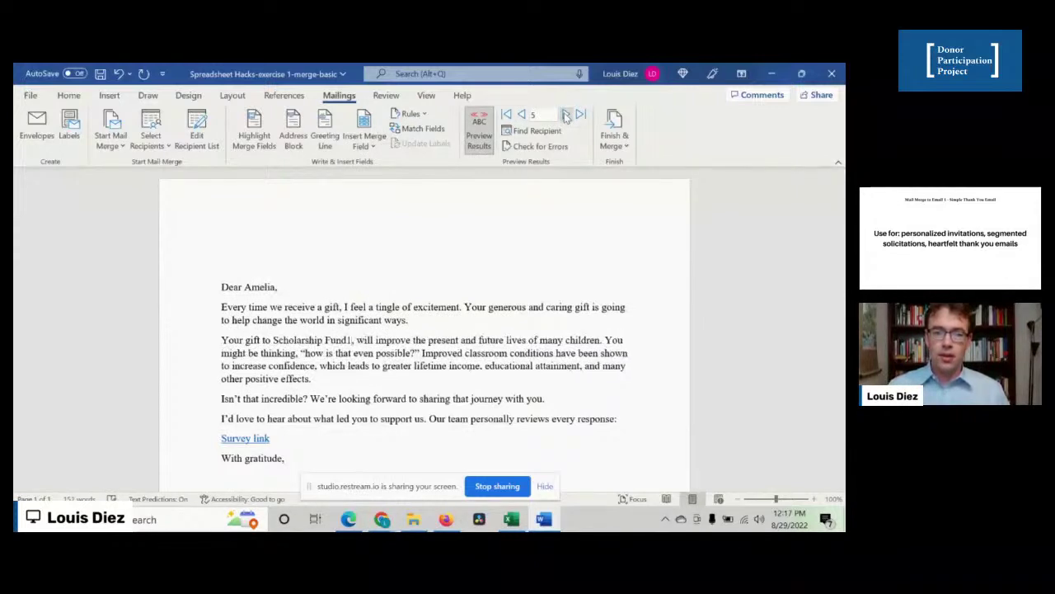
click(566, 117)
click(522, 116)
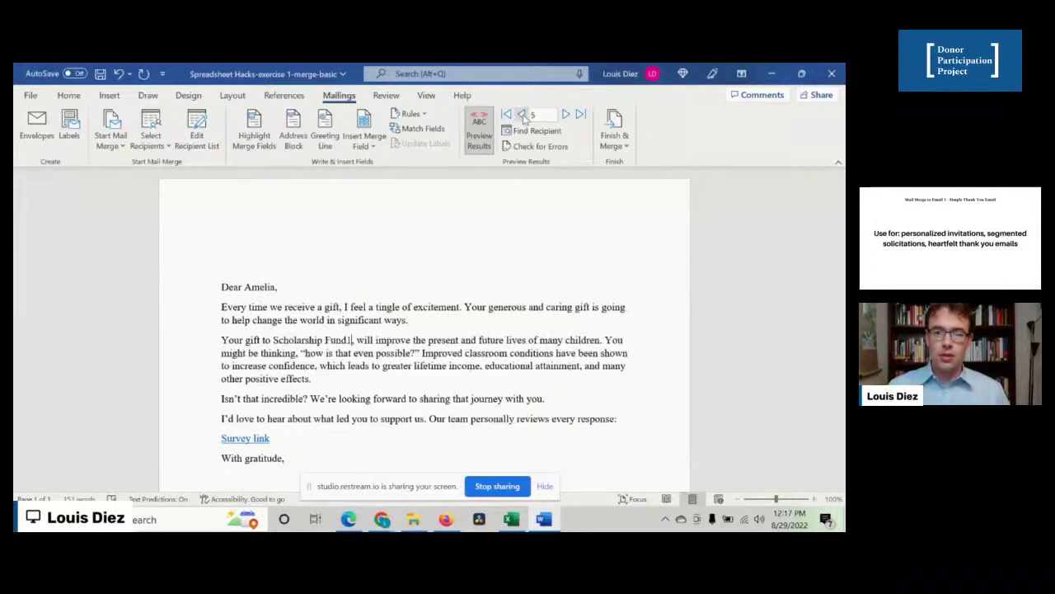
click(522, 117)
click(512, 520)
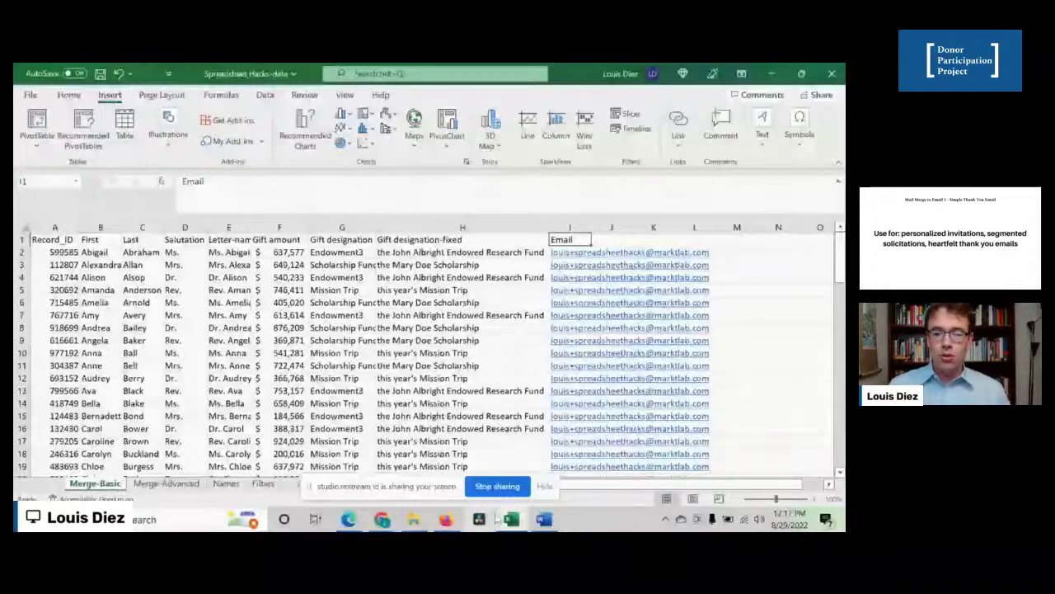
- Bring back record 4's letter in Word, highlight the gift paragraph, then switch to the LinkedIn live event
mouse_move(510, 519)
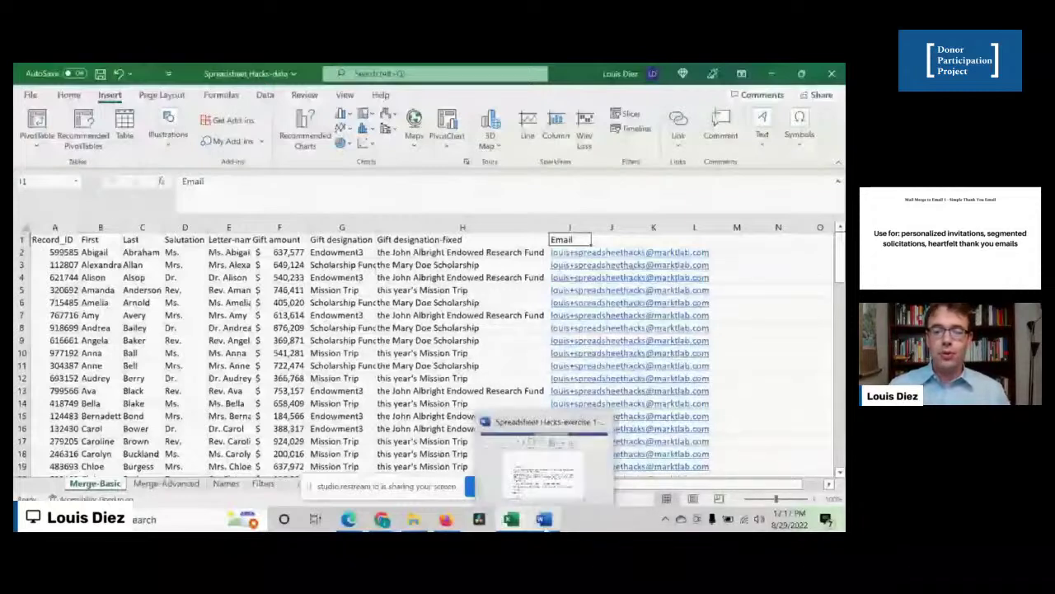
click(544, 527)
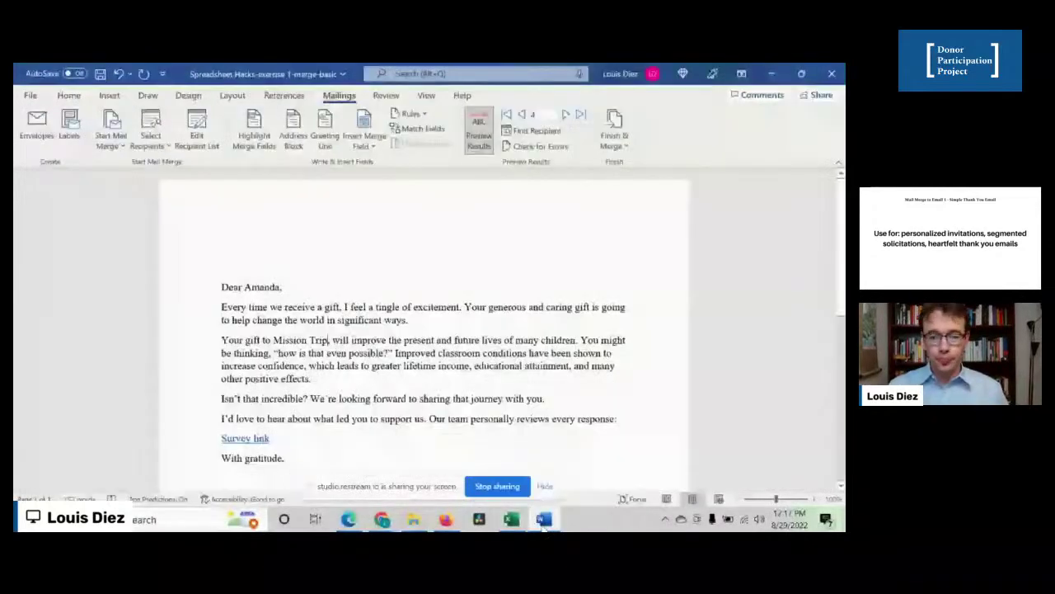
drag(348, 321, 353, 419)
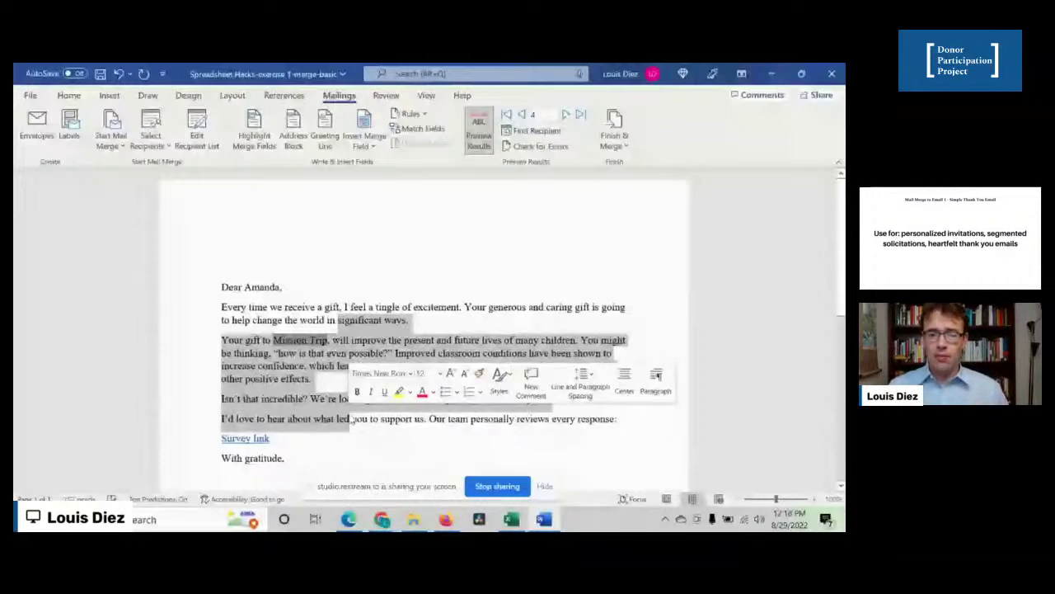
click(328, 419)
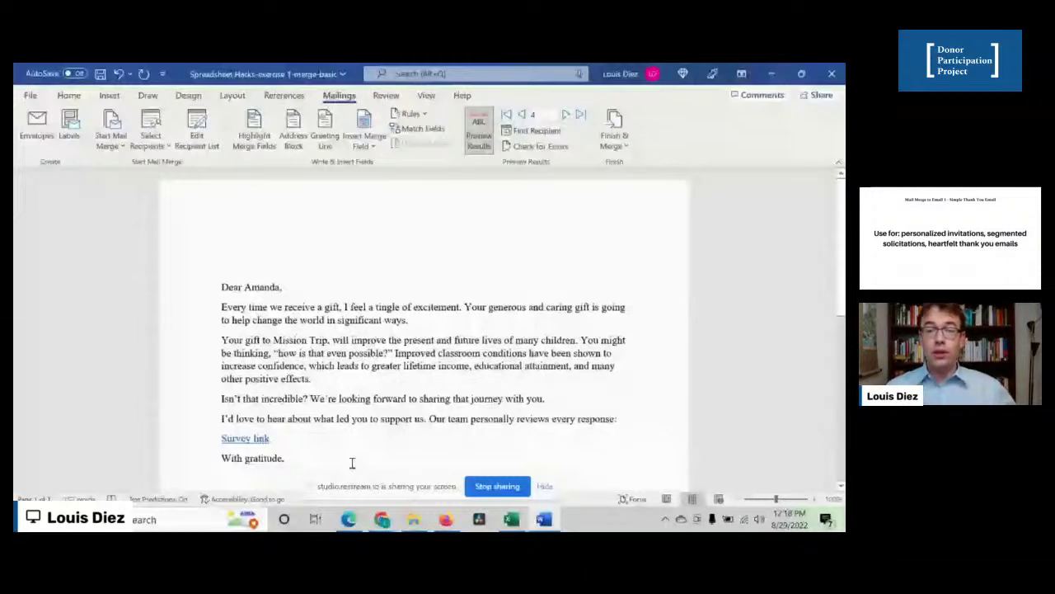
mouse_move(341, 521)
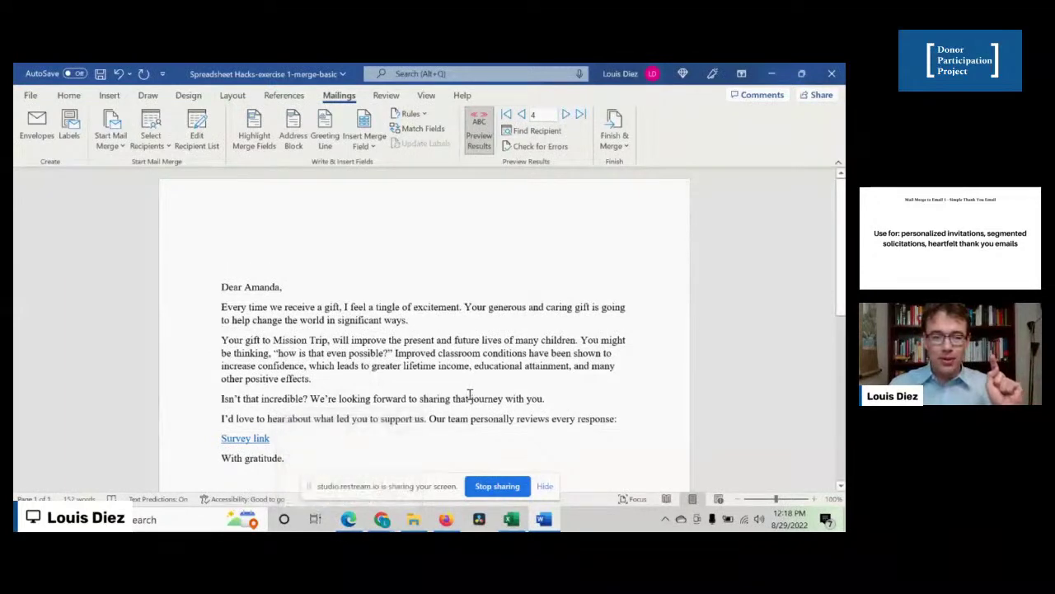
key(alt+Tab)
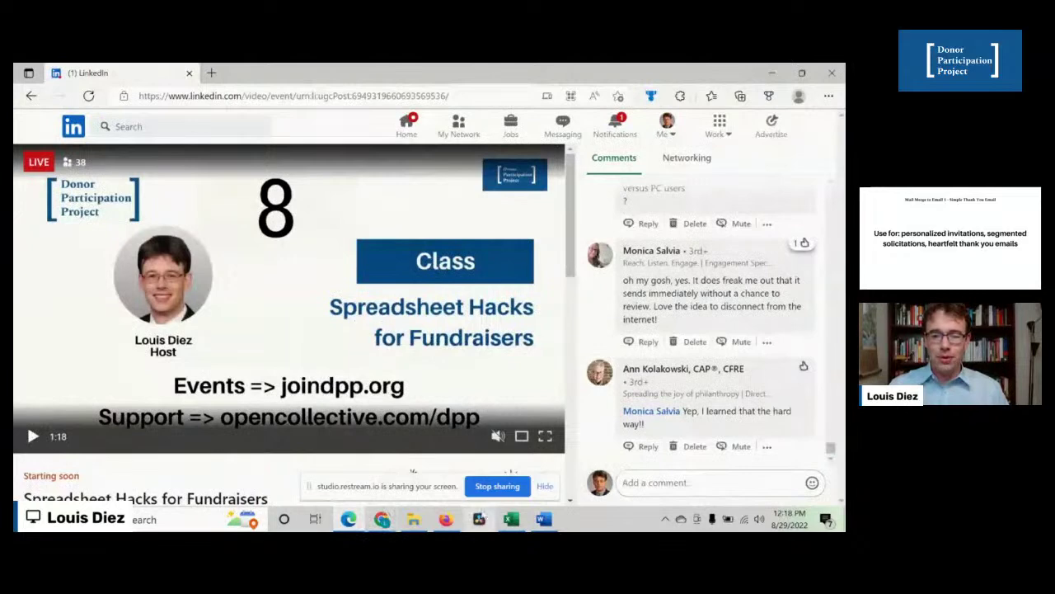
- Open Spreadsheet Hacks-exercise 1-merge-advanced from Documents and accept the SQL data connection prompt
click(510, 520)
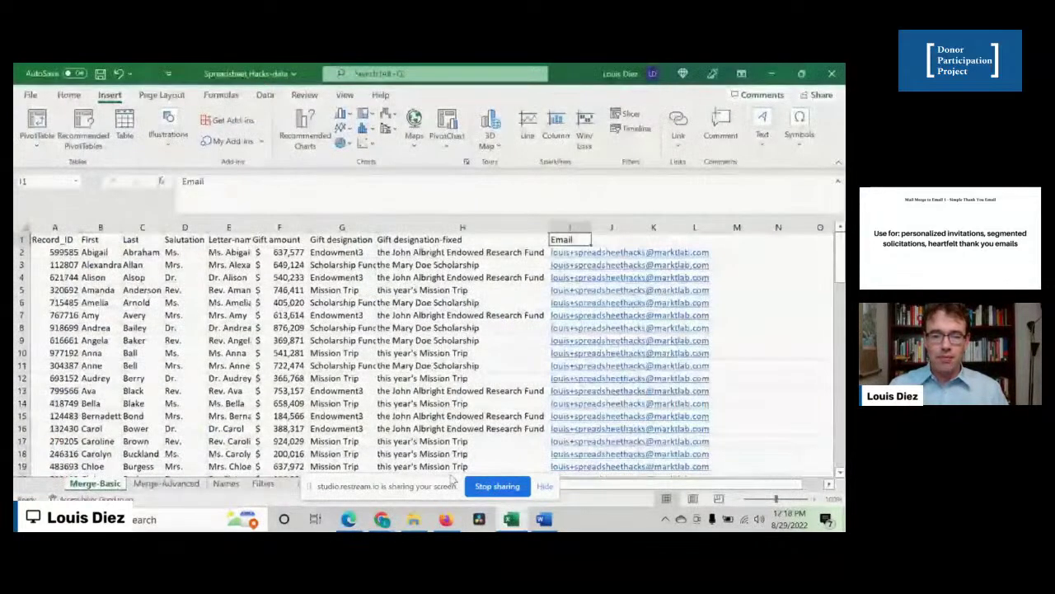
click(414, 519)
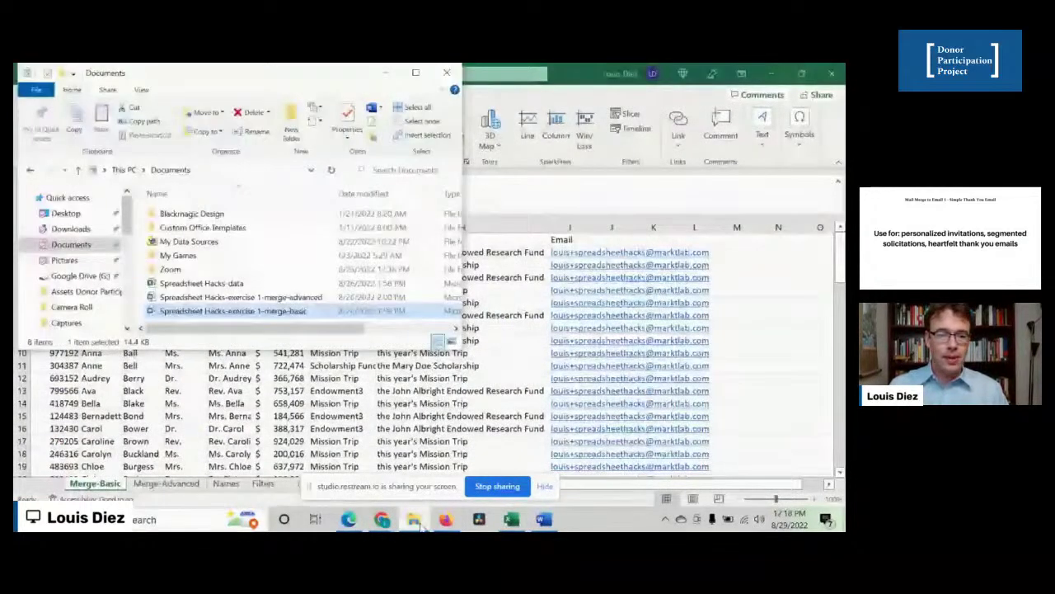
double_click(262, 299)
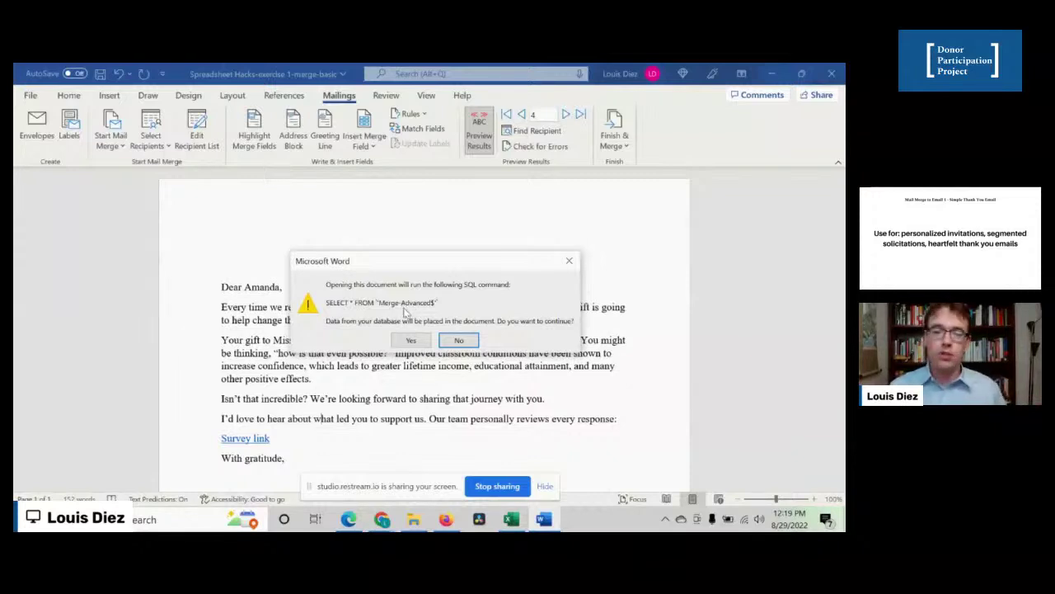
click(409, 341)
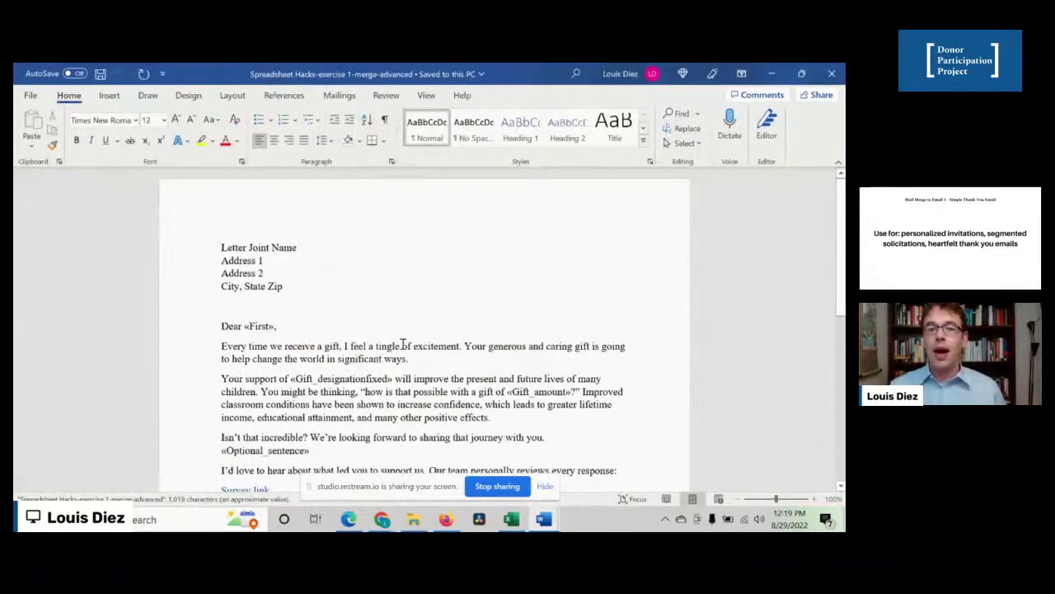
- Delete the four-line placeholder address block and the blank line above Dear «First»,
drag(285, 289, 205, 250)
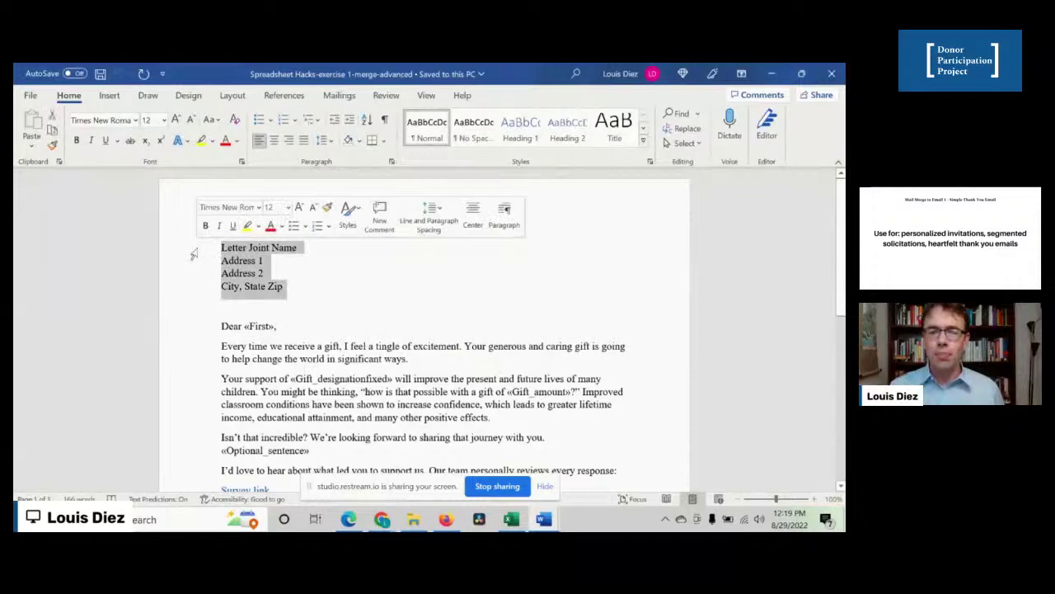
key(Delete)
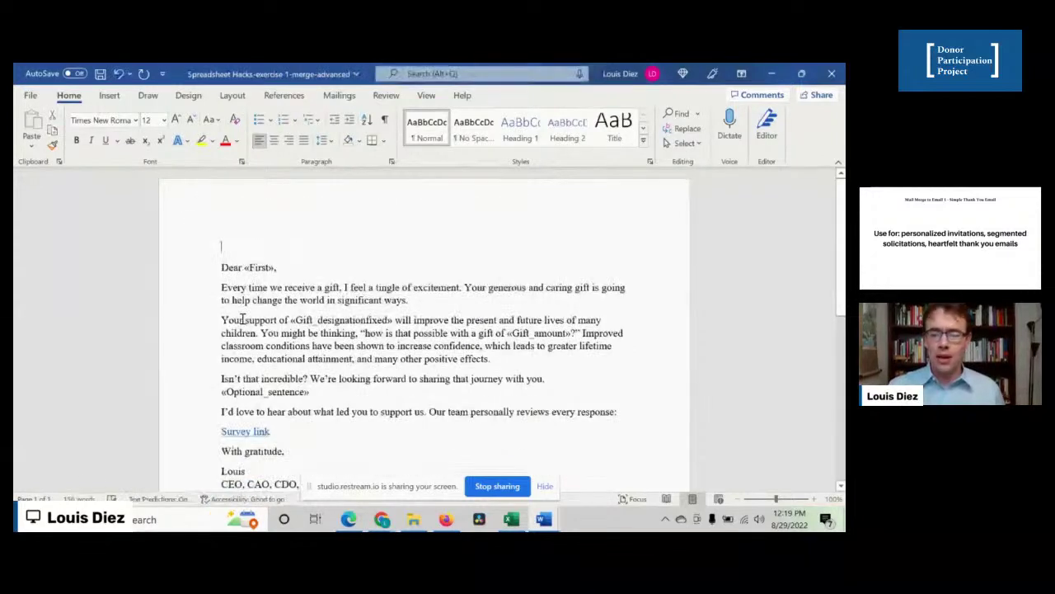
key(Delete)
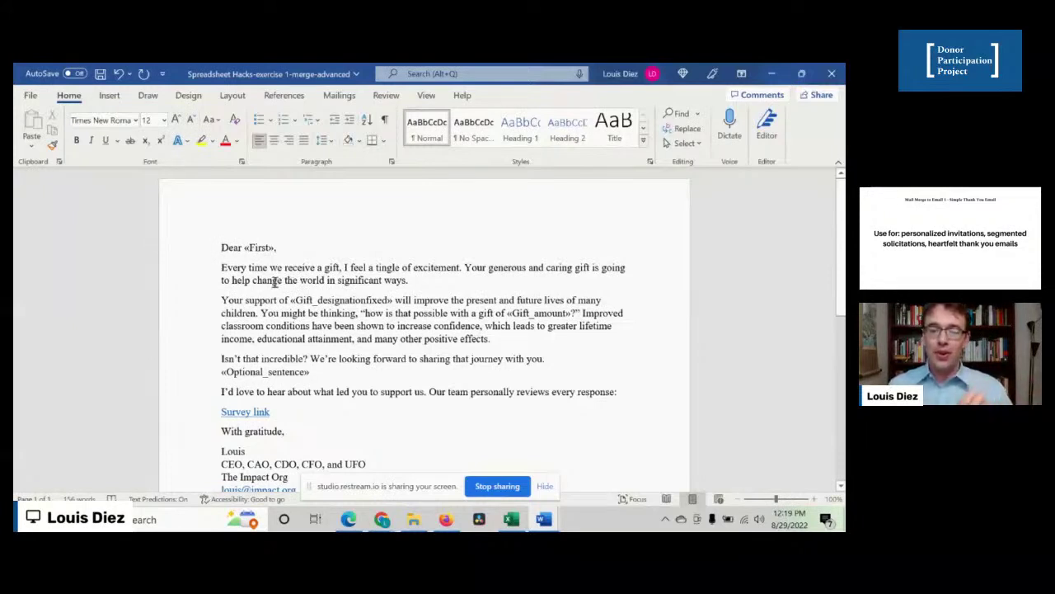
click(339, 95)
click(480, 136)
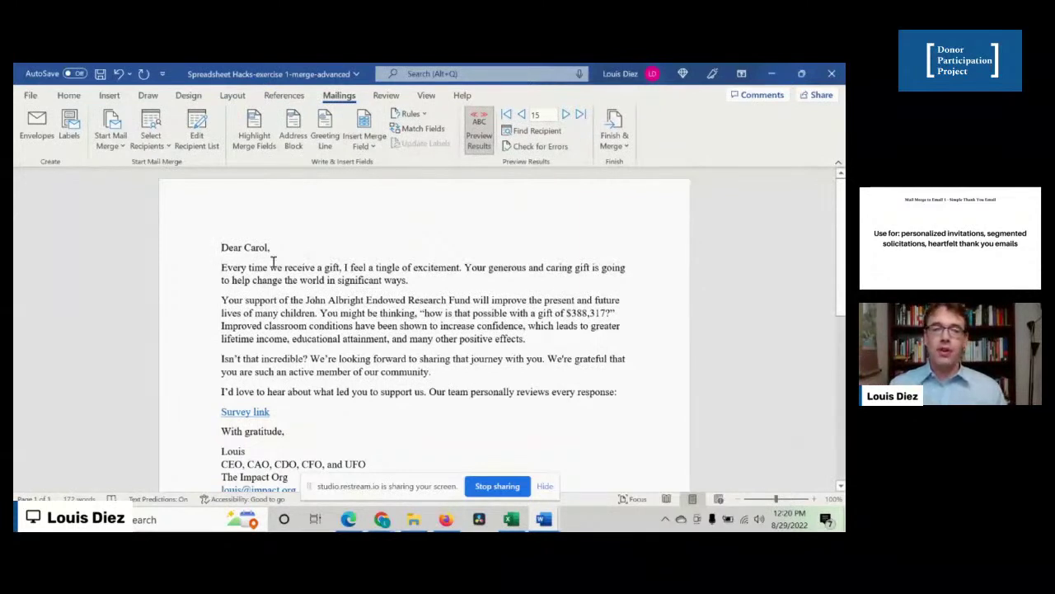
click(332, 304)
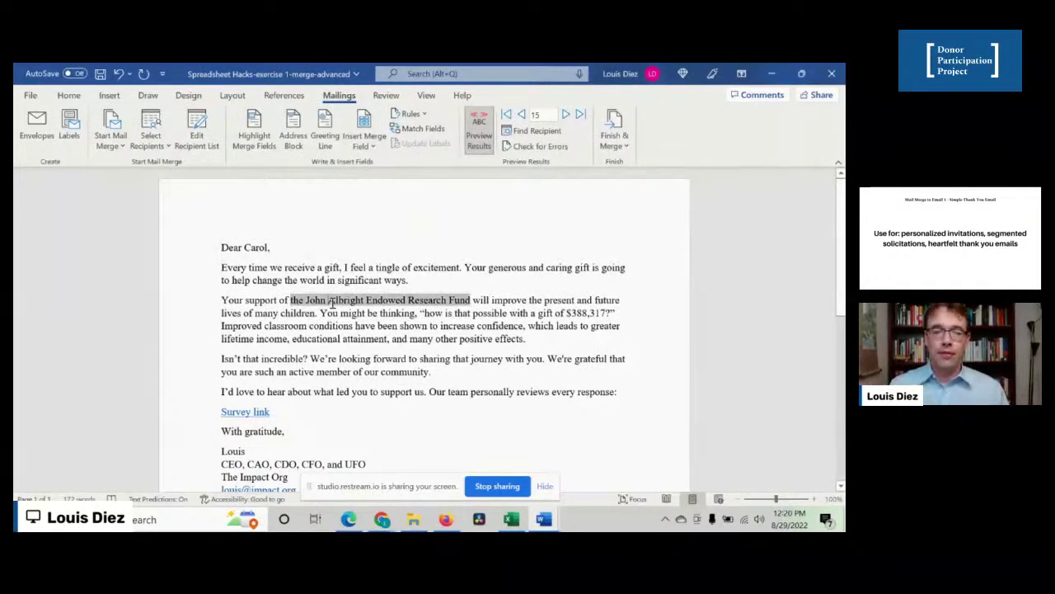
click(577, 315)
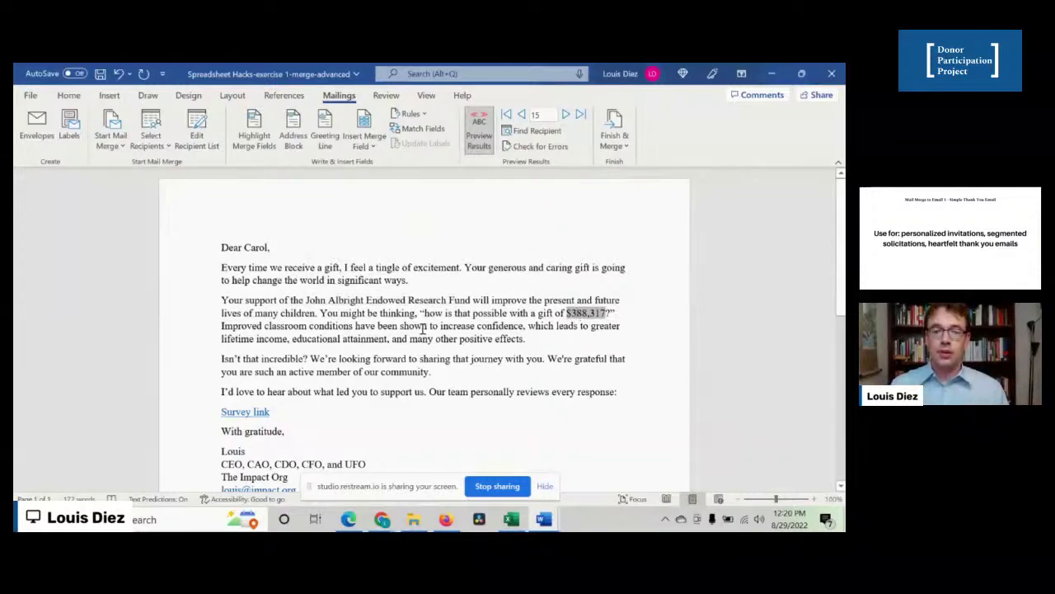
click(353, 371)
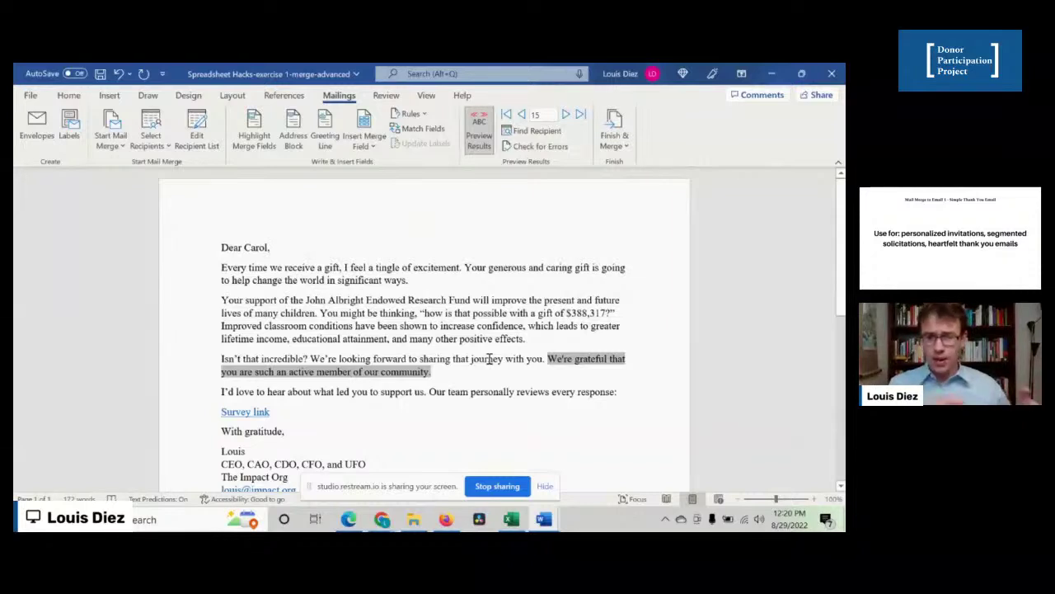
click(583, 314)
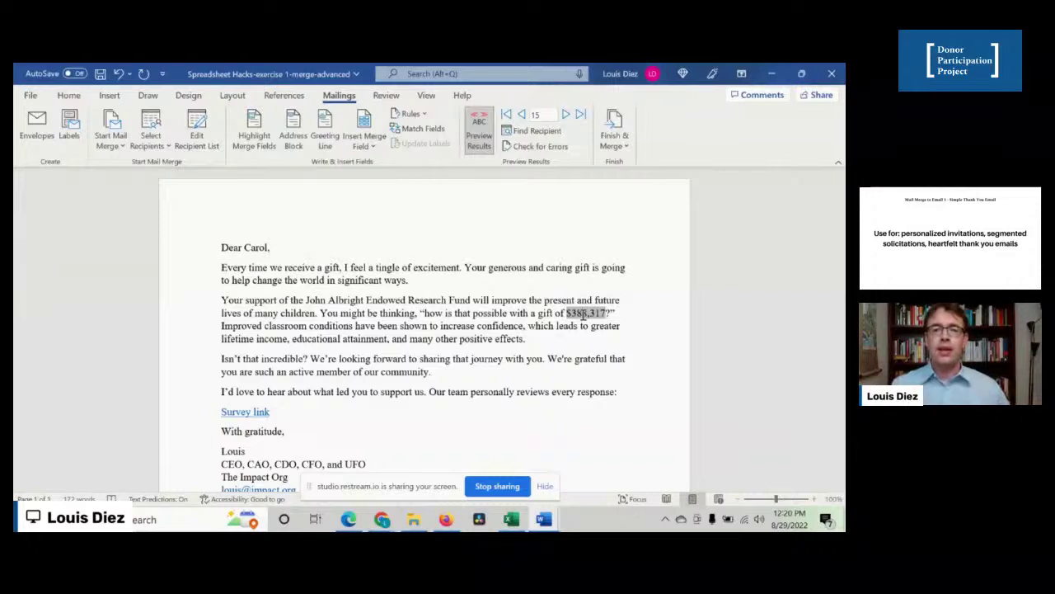
click(479, 129)
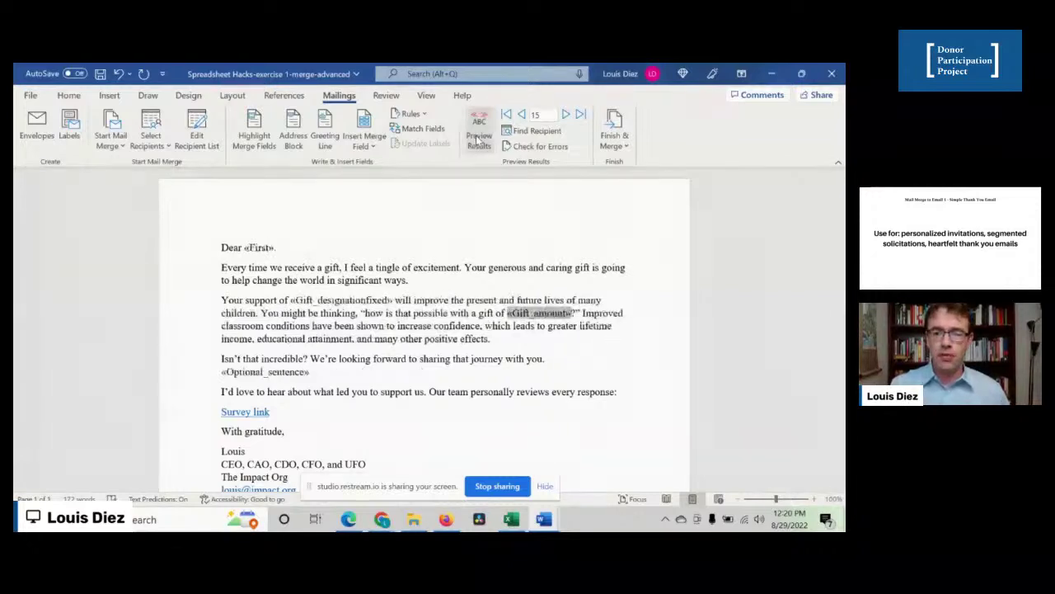
- Put the caret in the Gift_amount merge field and reveal the field codes with Alt+F9
click(403, 312)
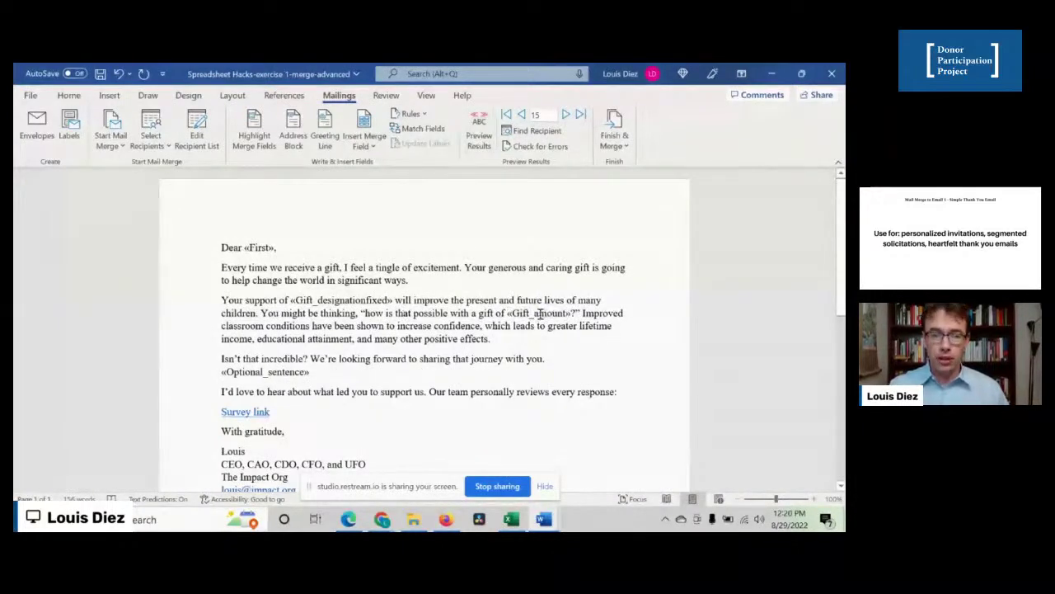
click(361, 147)
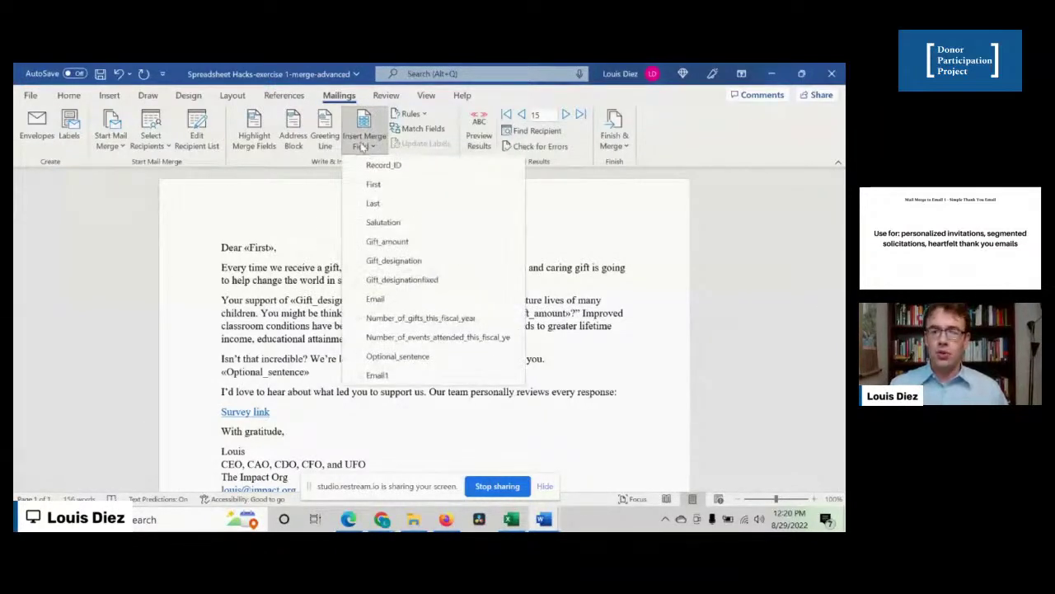
click(302, 326)
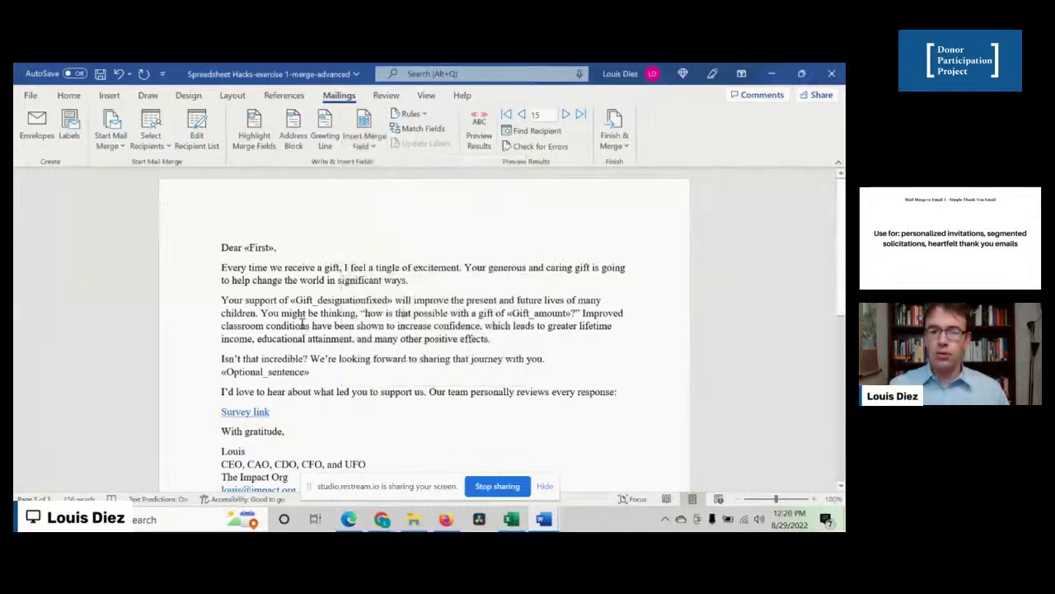
click(535, 317)
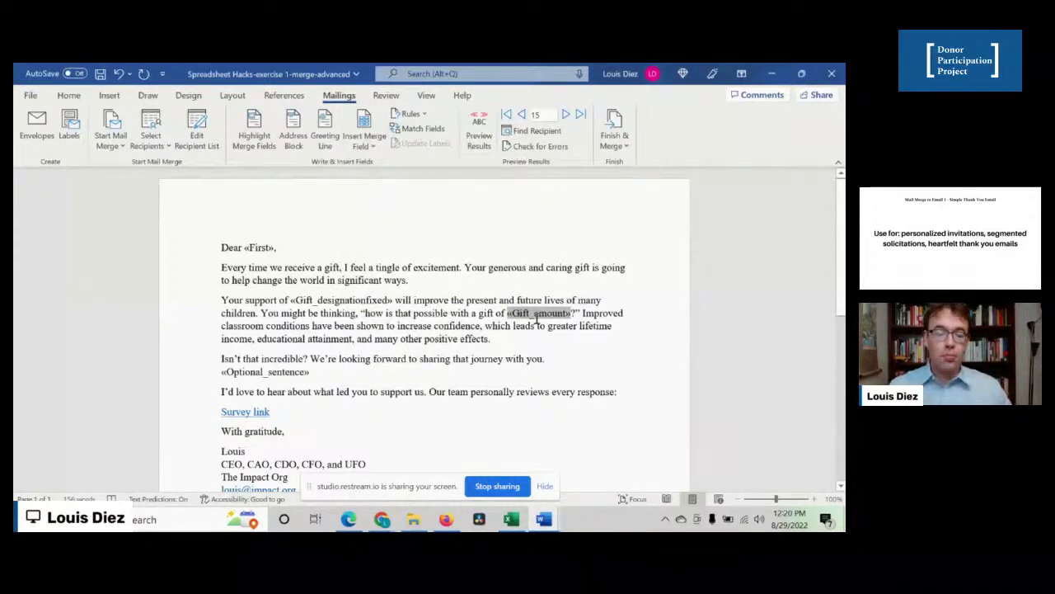
key(alt+F9)
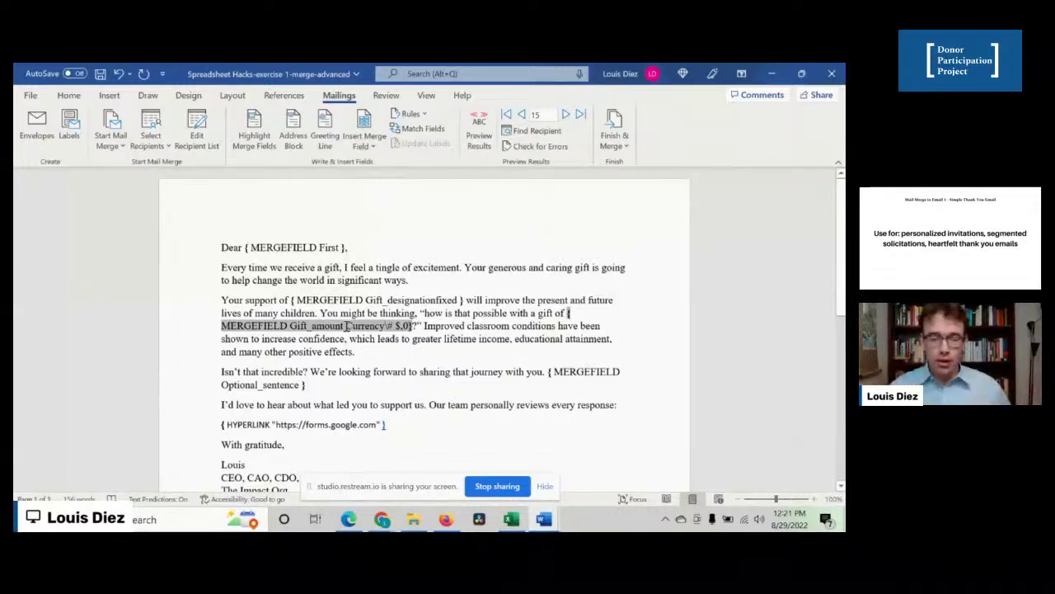
- Set the Currency\# $,0 switch text to Calibri, then hide the field codes again
drag(346, 326, 410, 326)
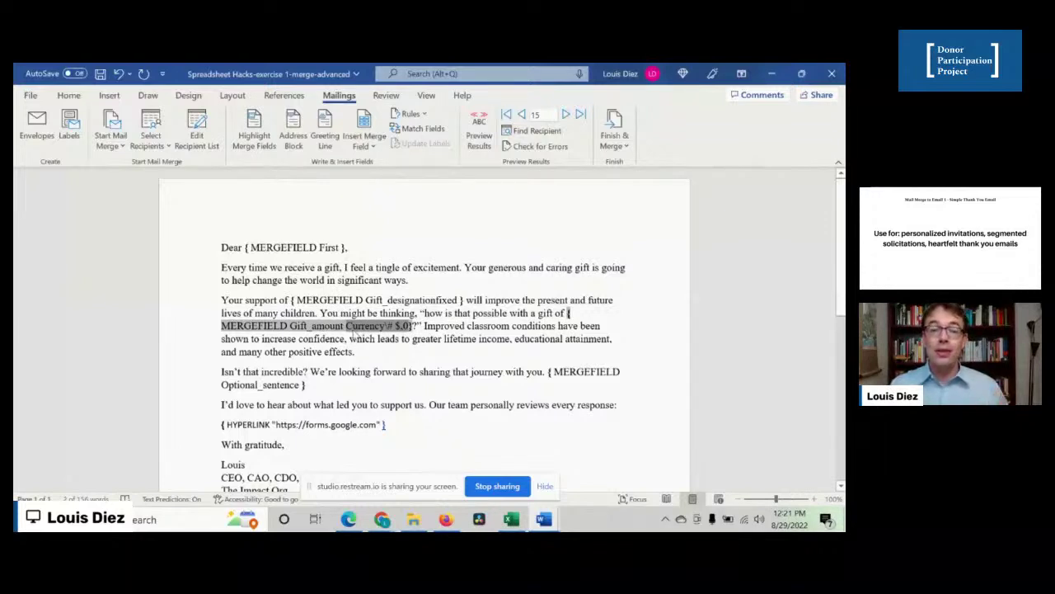
click(347, 327)
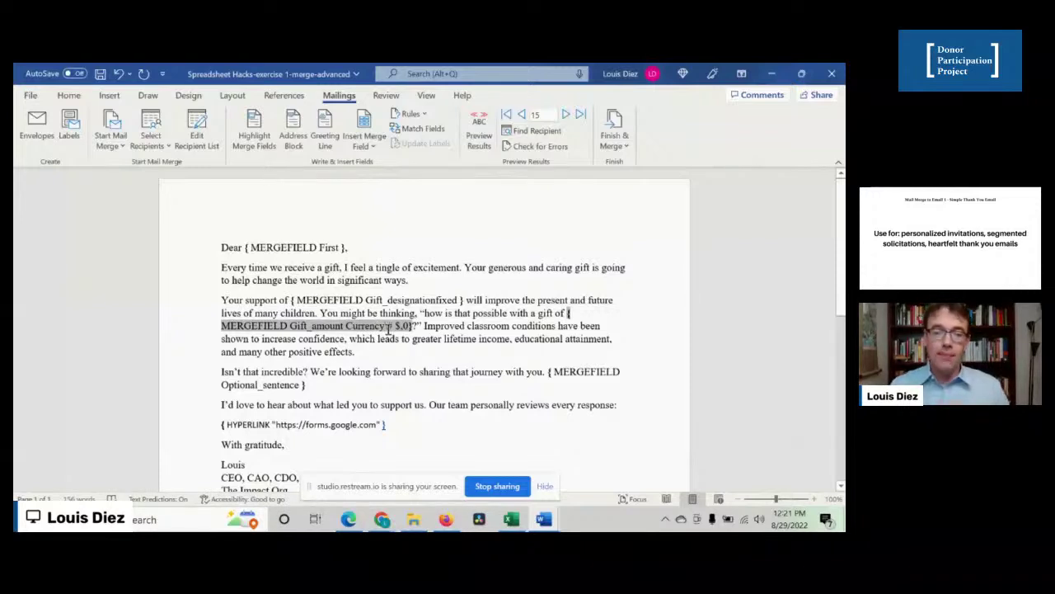
drag(385, 327, 410, 330)
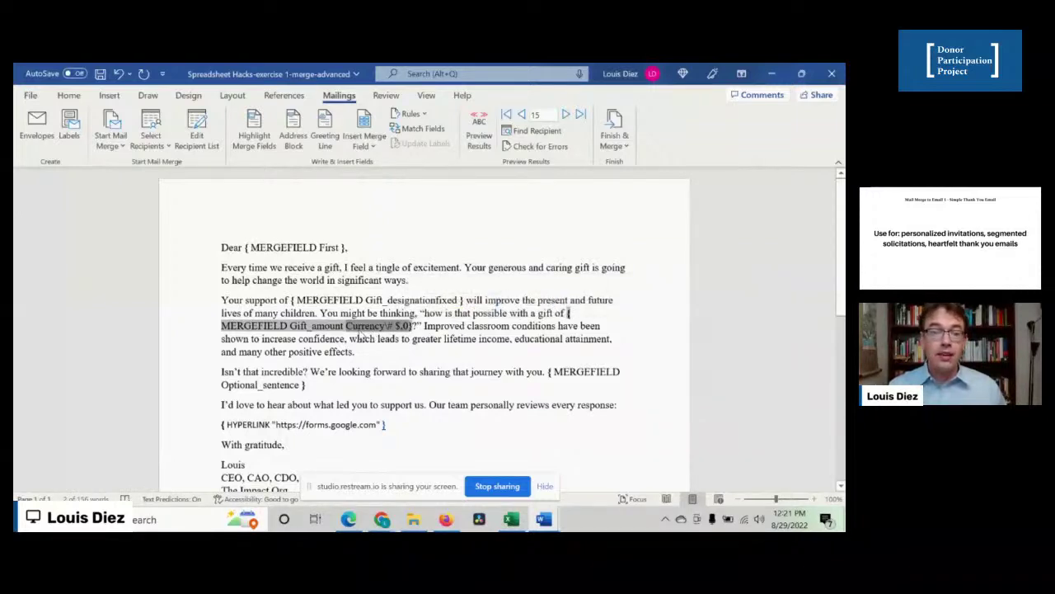
click(74, 96)
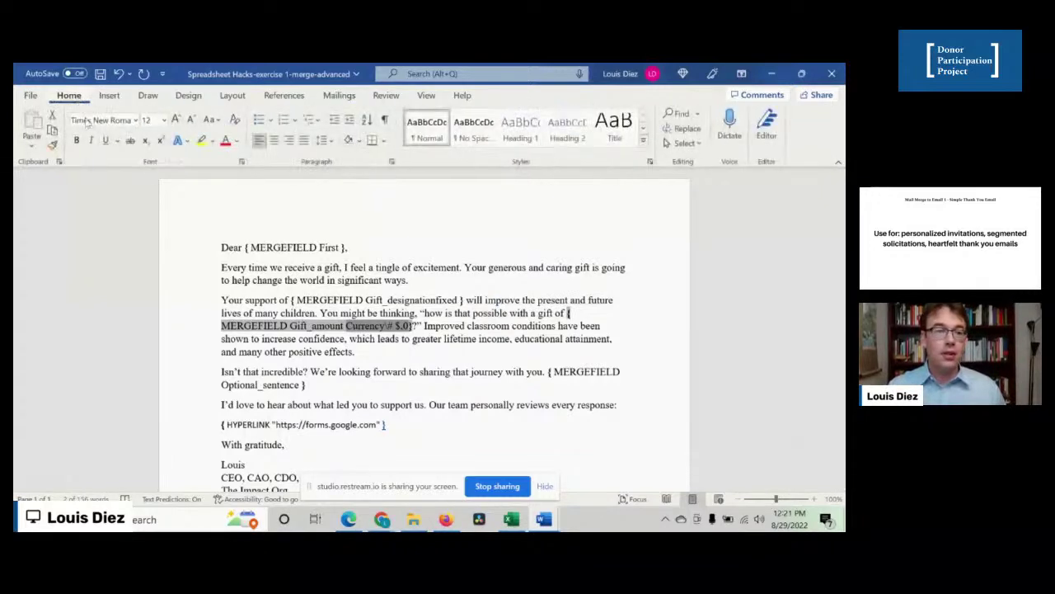
click(129, 121)
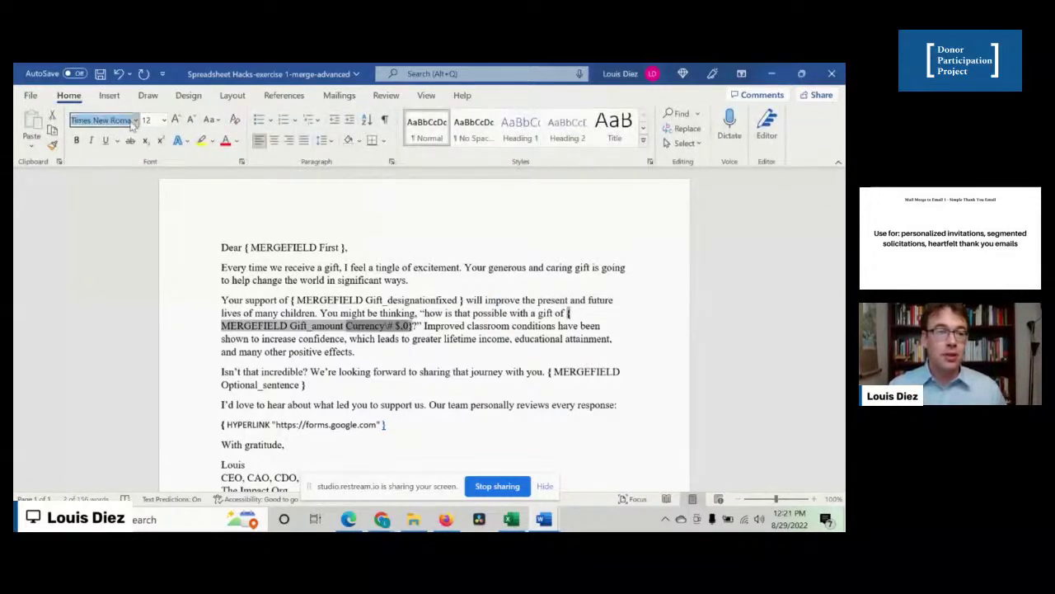
click(135, 120)
click(99, 173)
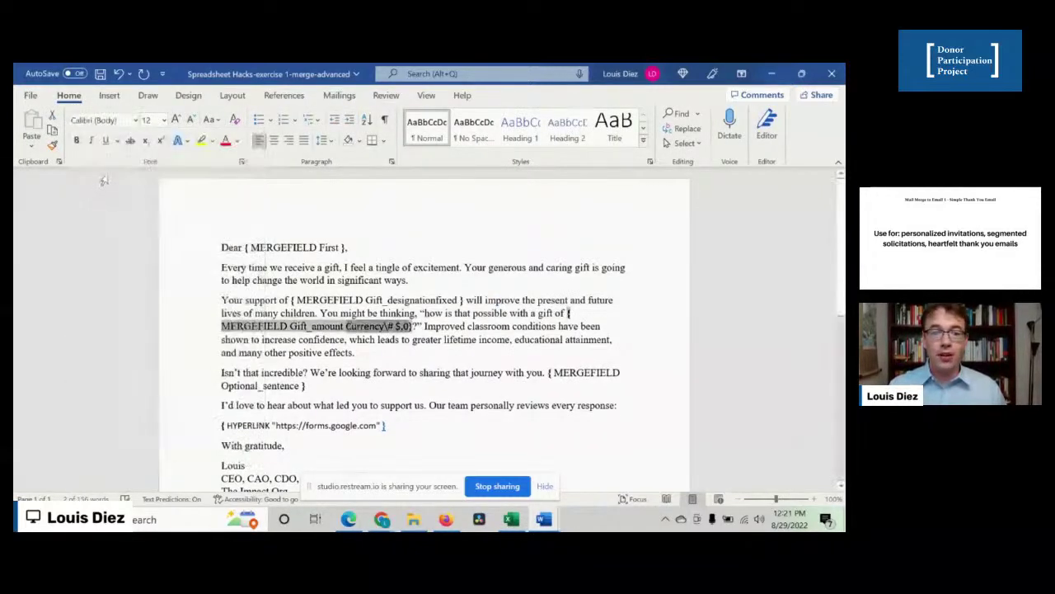
click(294, 300)
click(266, 301)
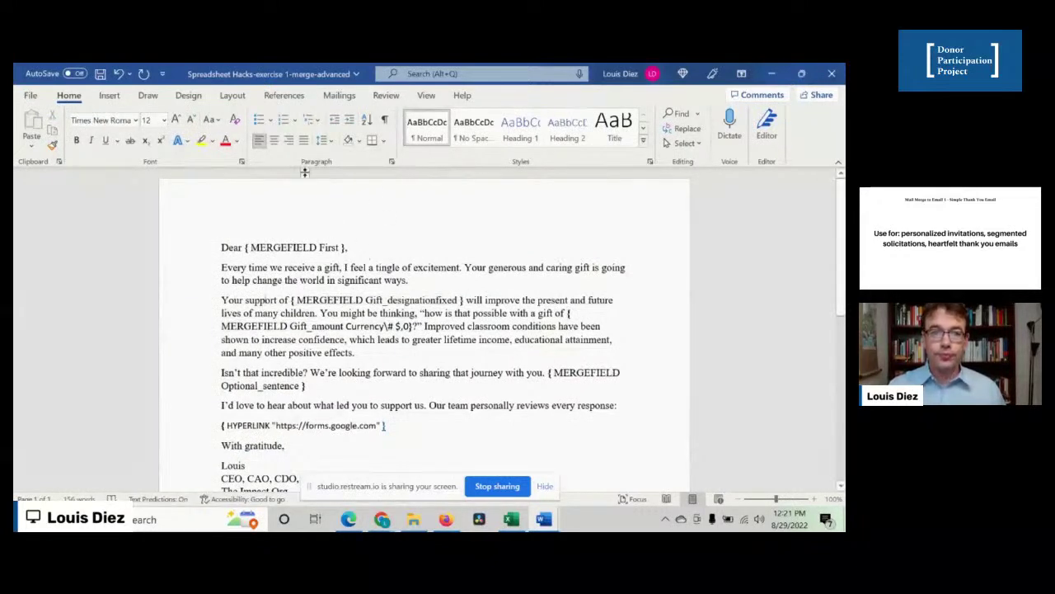
click(315, 327)
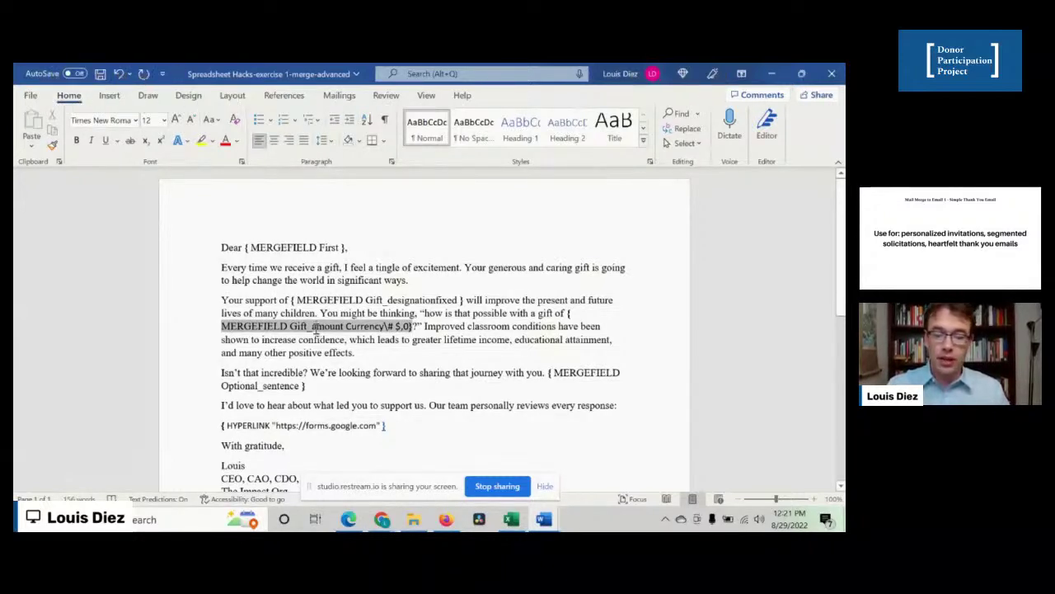
key(alt+F9)
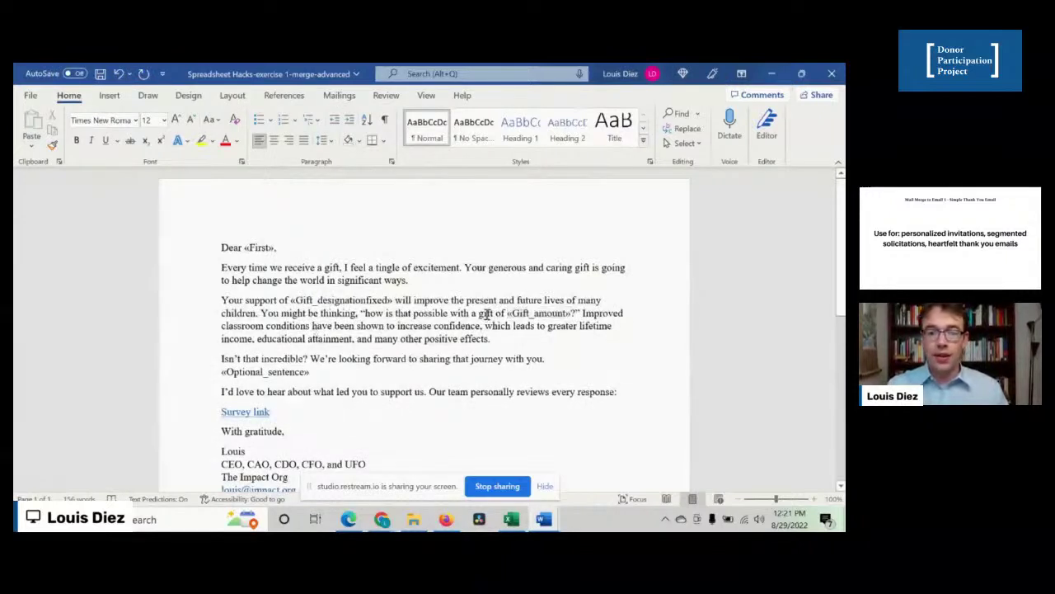
- Preview the first recipient's gift amount, then turn the preview back off
click(342, 95)
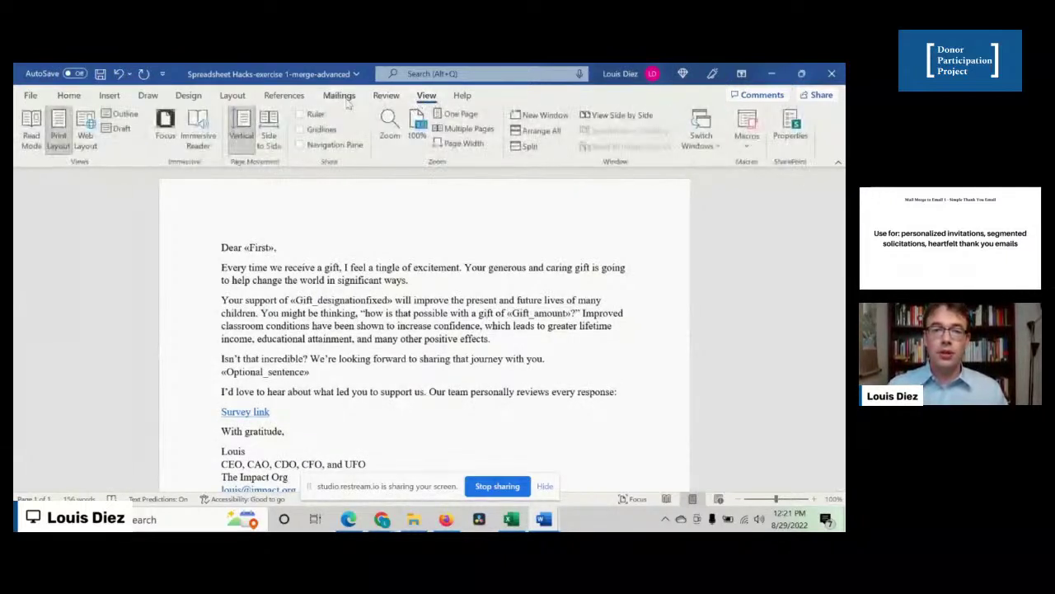
click(479, 130)
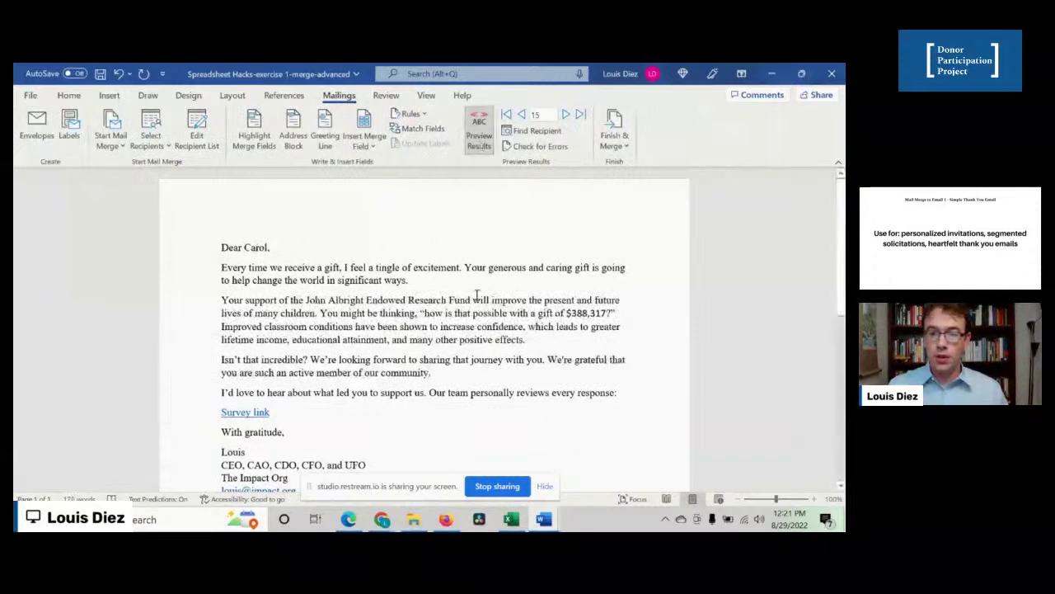
click(571, 316)
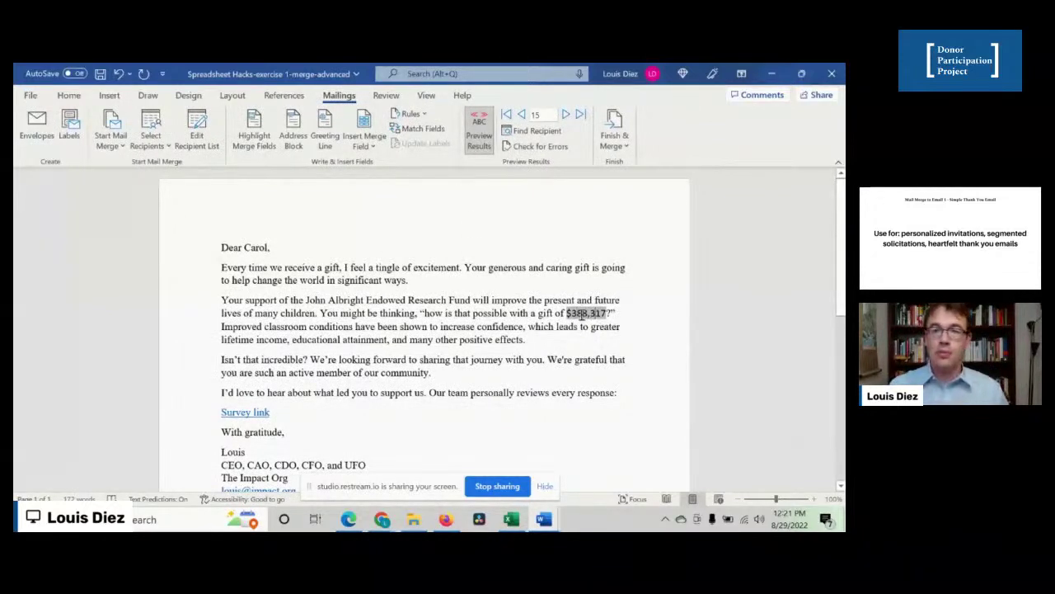
click(479, 136)
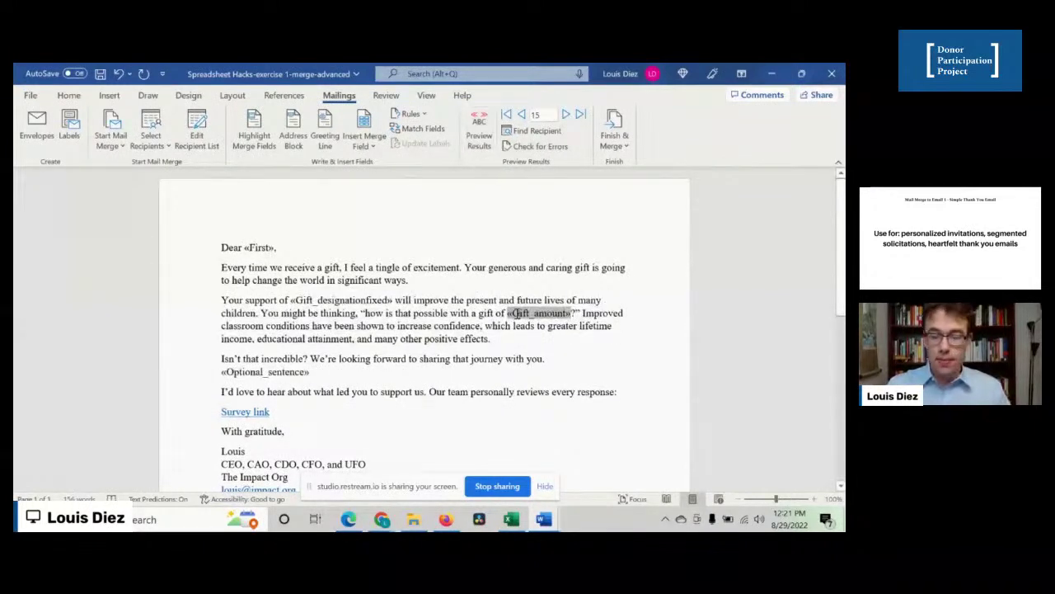
- Set the Gift_amount code's currency-format part to Times New Roman and hide the field codes
key(alt+F9)
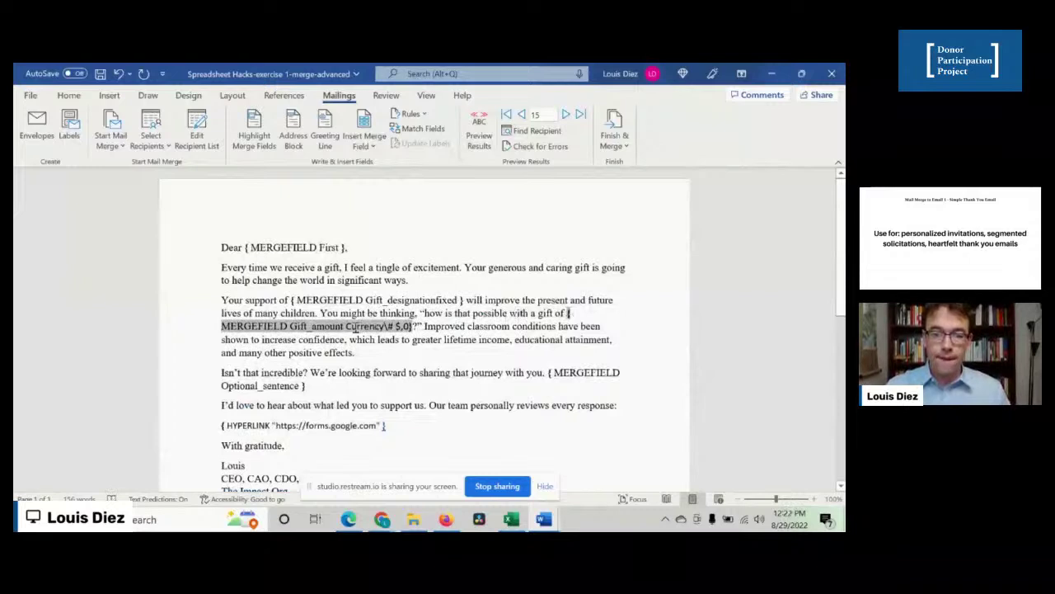
drag(333, 327, 414, 328)
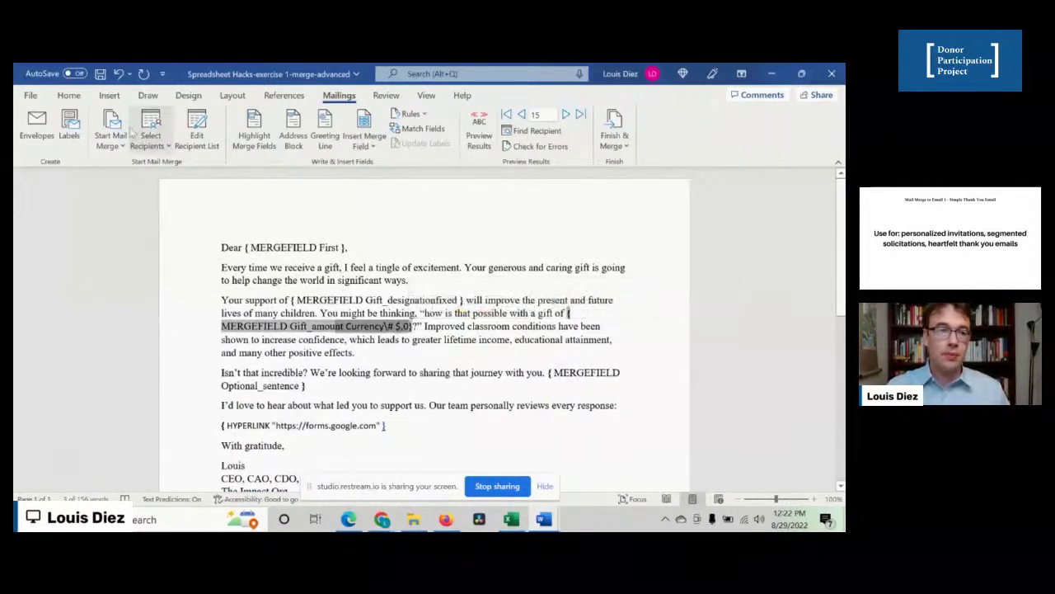
click(68, 96)
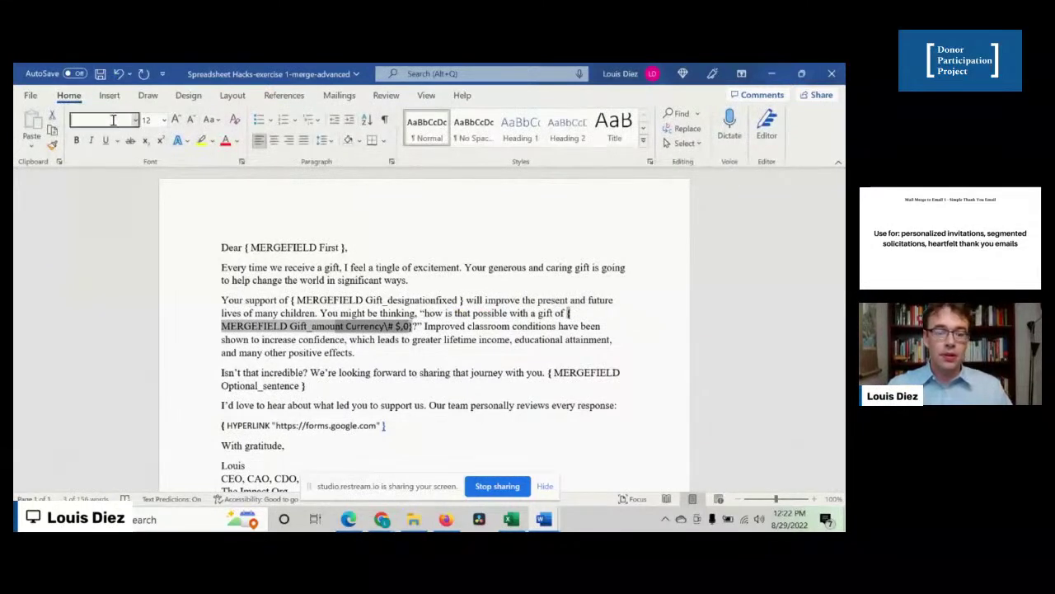
click(113, 122)
key(Return)
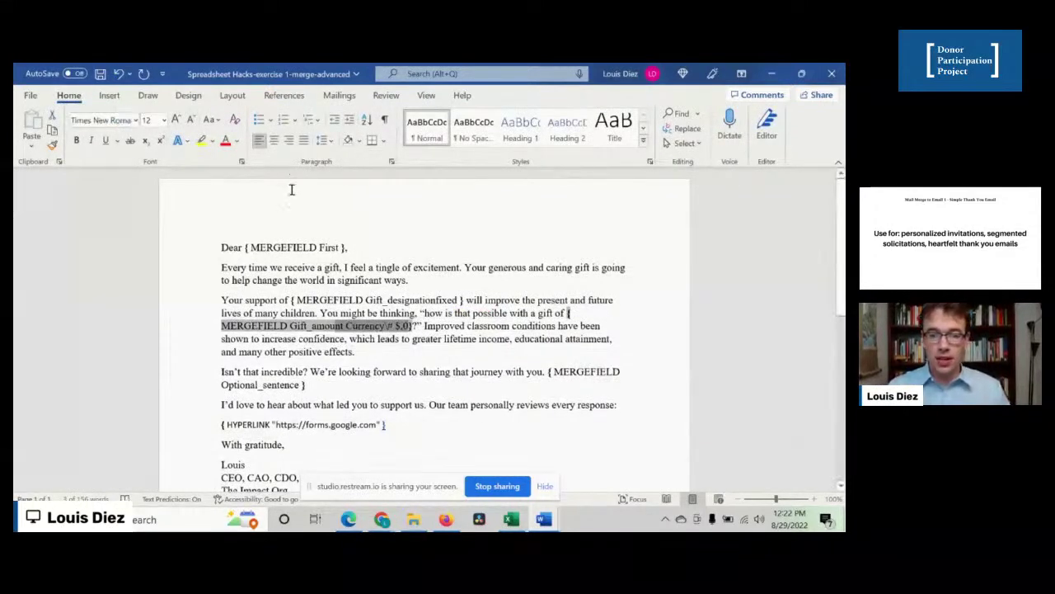
click(249, 313)
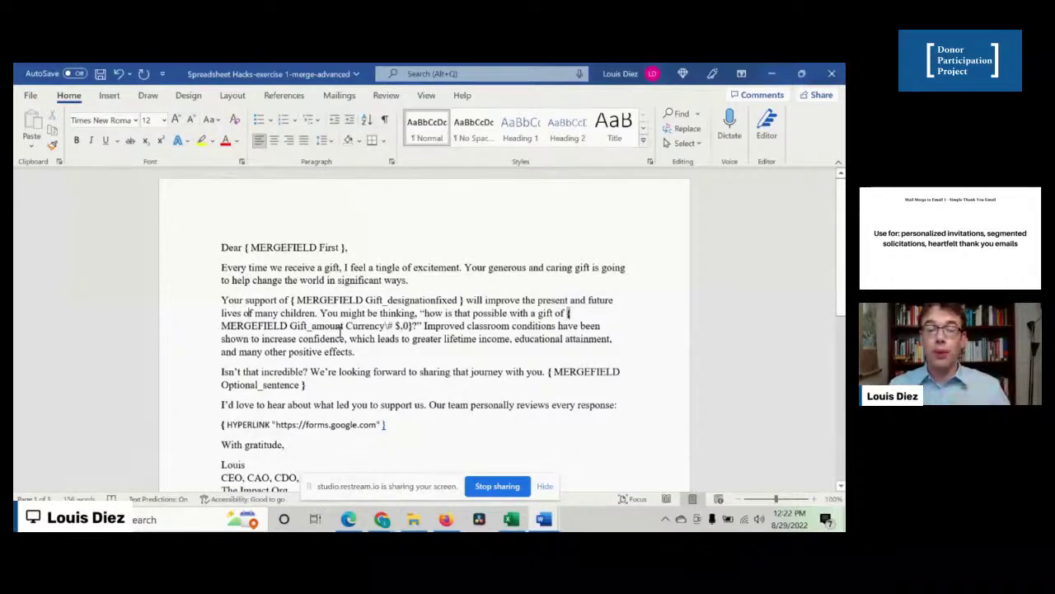
click(360, 329)
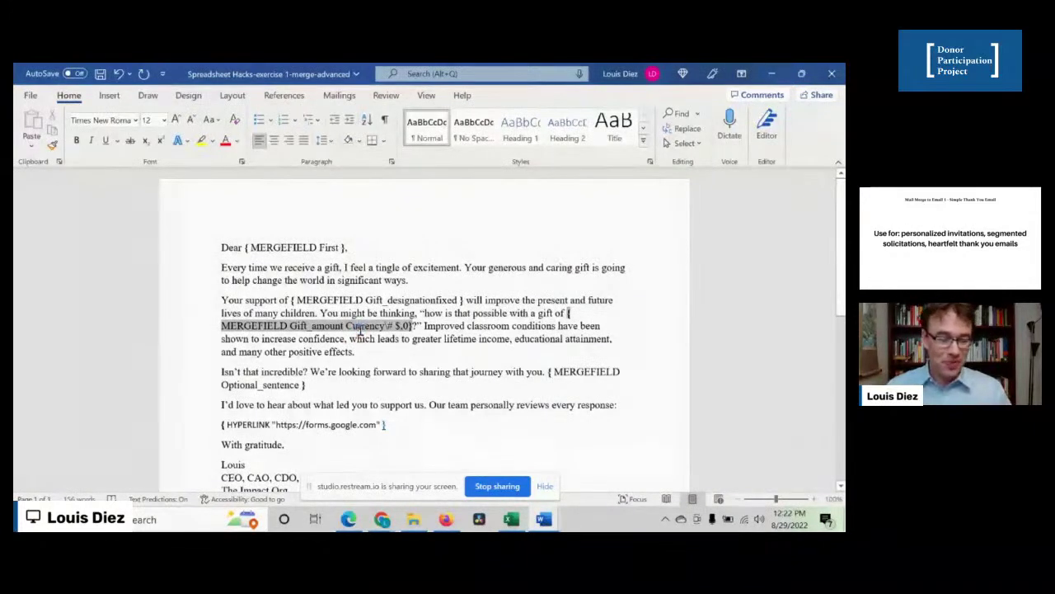
key(alt+F9)
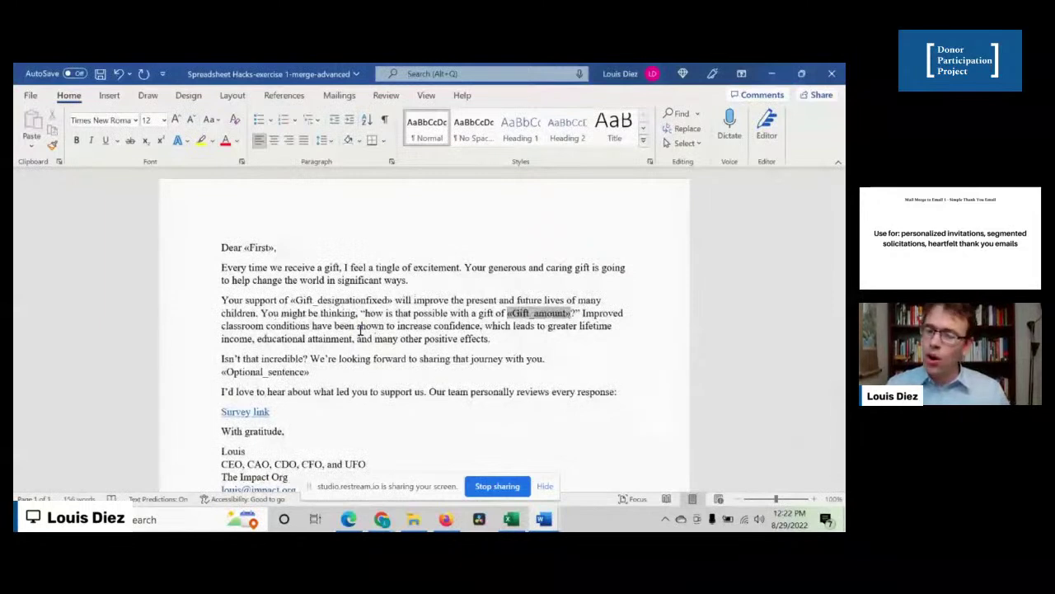
click(367, 328)
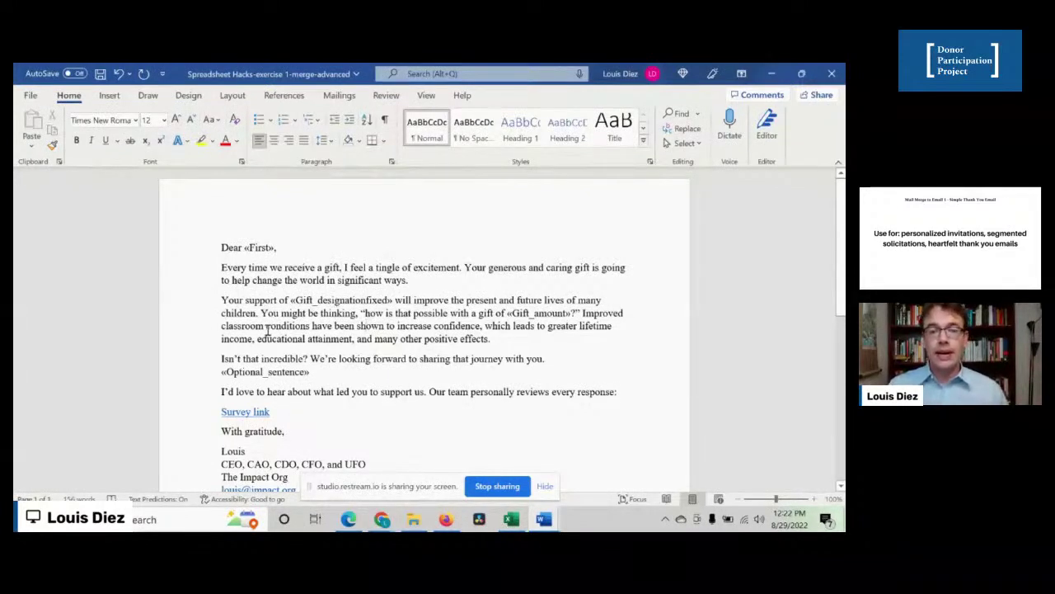
click(532, 311)
click(375, 314)
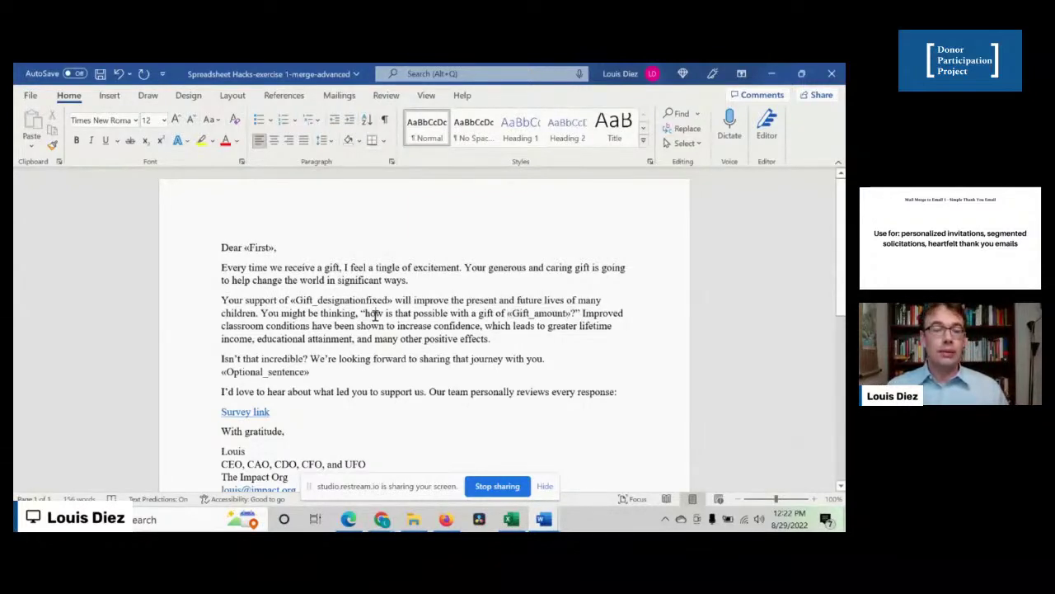
scroll(374, 316, down, 1)
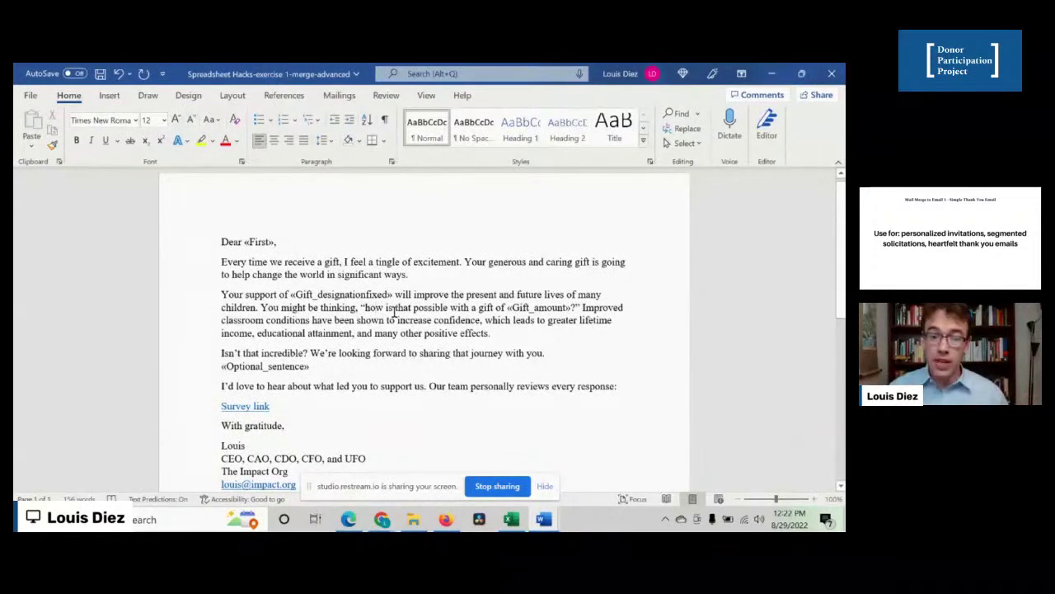
scroll(394, 310, down, 1)
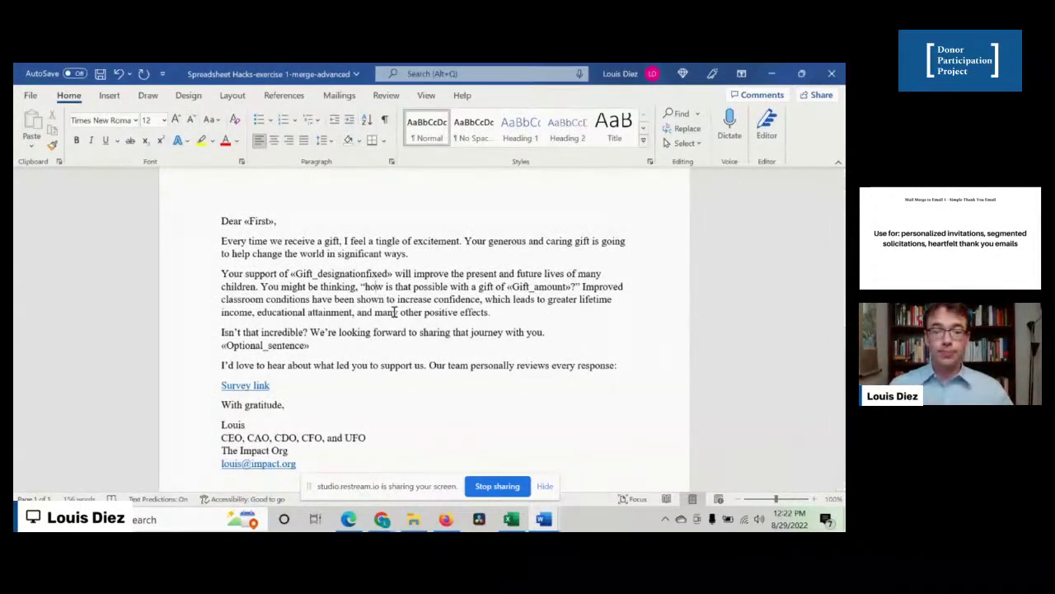
scroll(394, 312, down, 1)
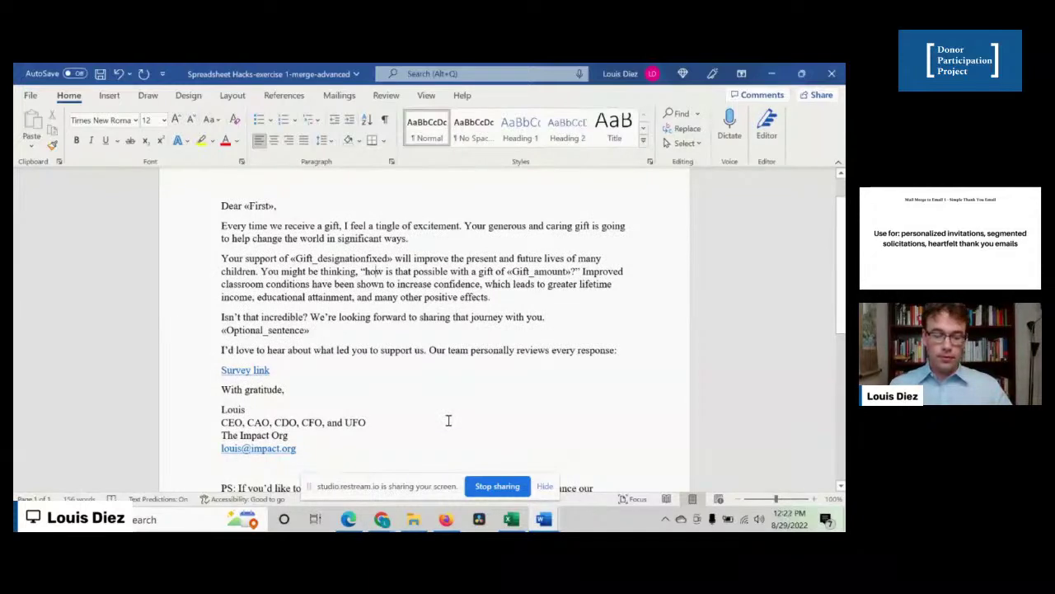
- Switch to the donor workbook in Excel and open its Merge-Advanced sheet
click(507, 521)
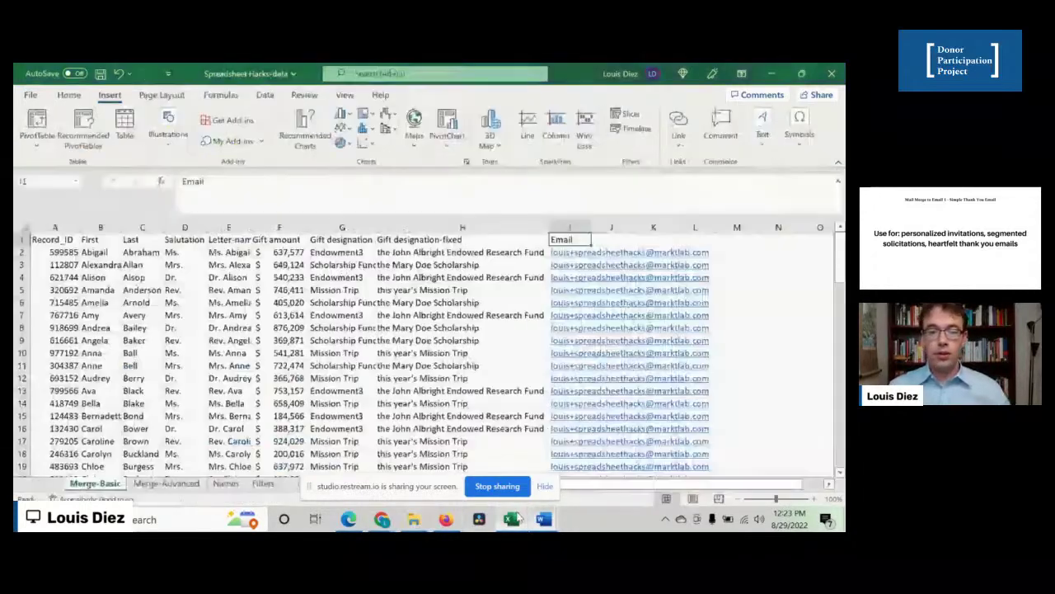
click(341, 328)
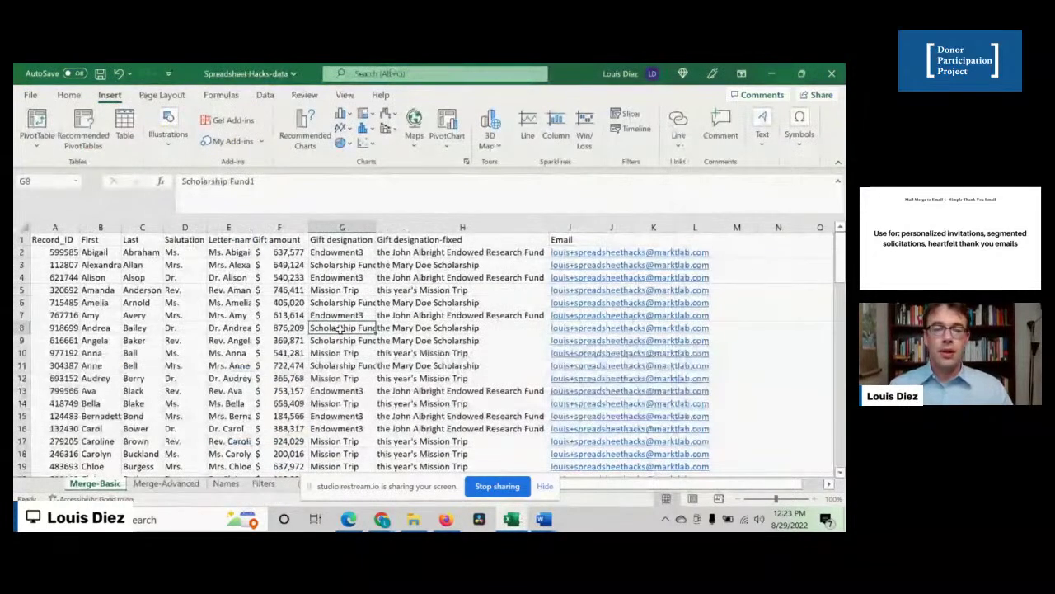
click(166, 484)
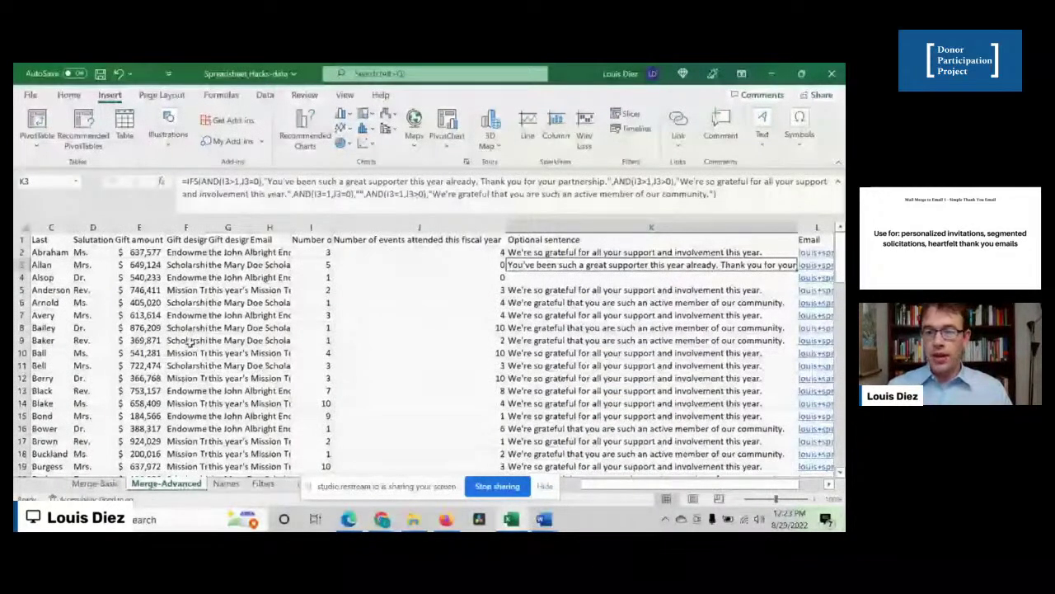
- Move through row 2's salutation, gift amount and designation cells to the empty Email cell H2
key(Left)
key(Left)
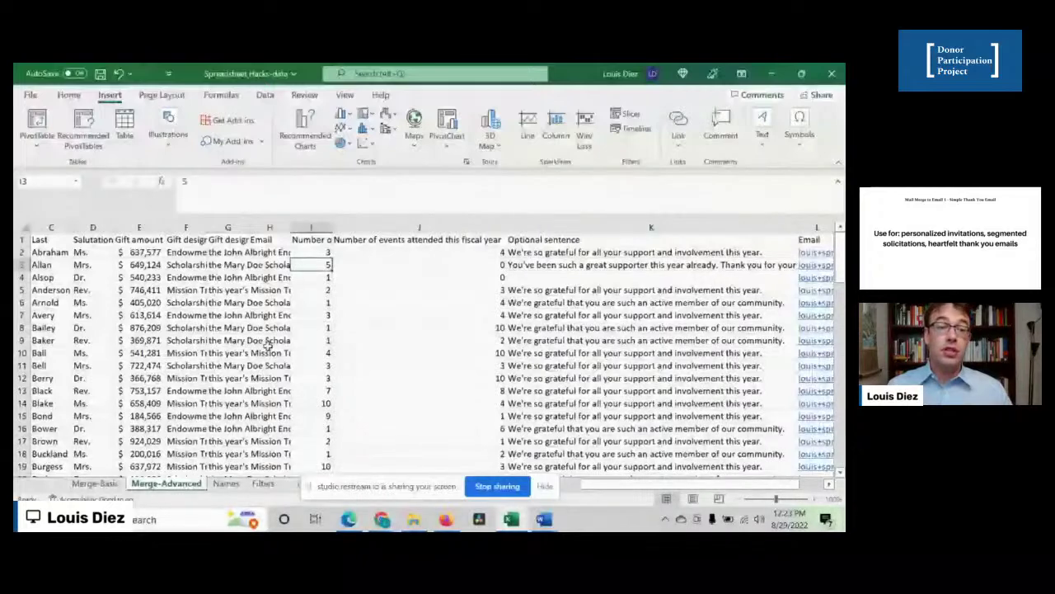
key(Home)
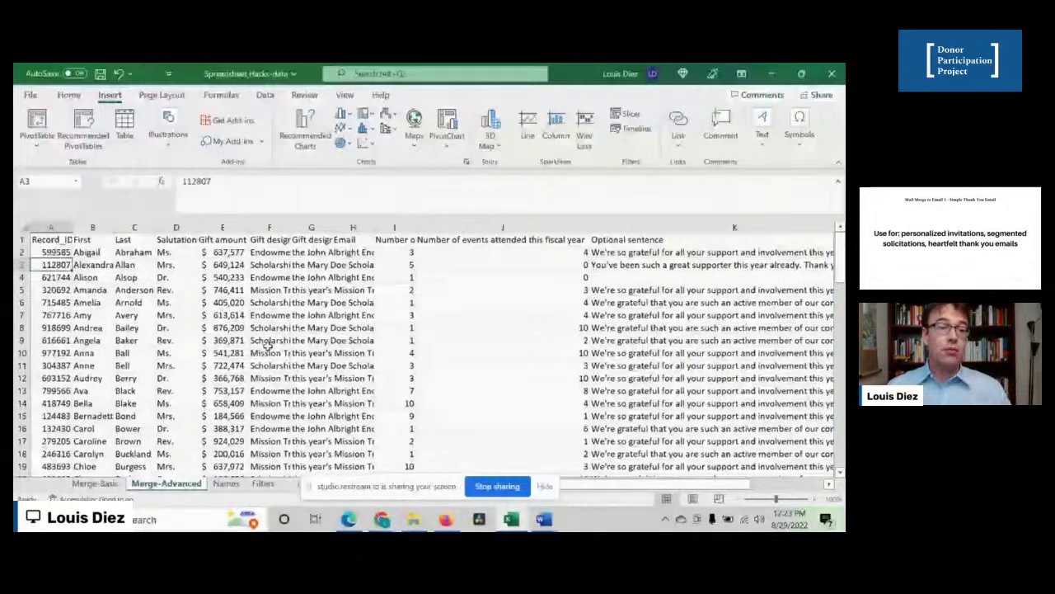
key(Up)
key(Right)
key(Right)
key(Right)
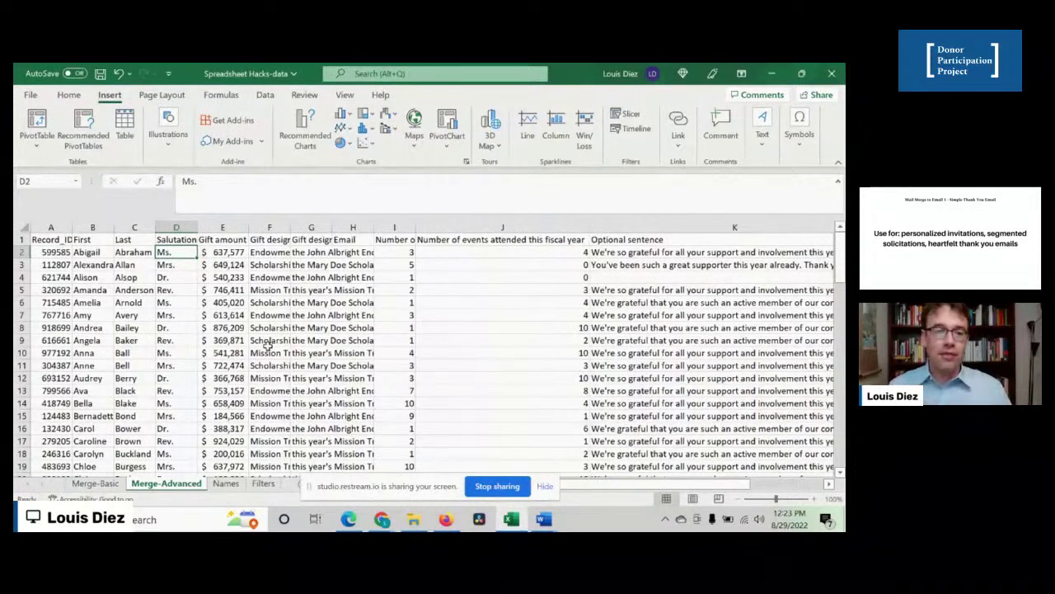
key(Right)
key(Right)
key(Right)
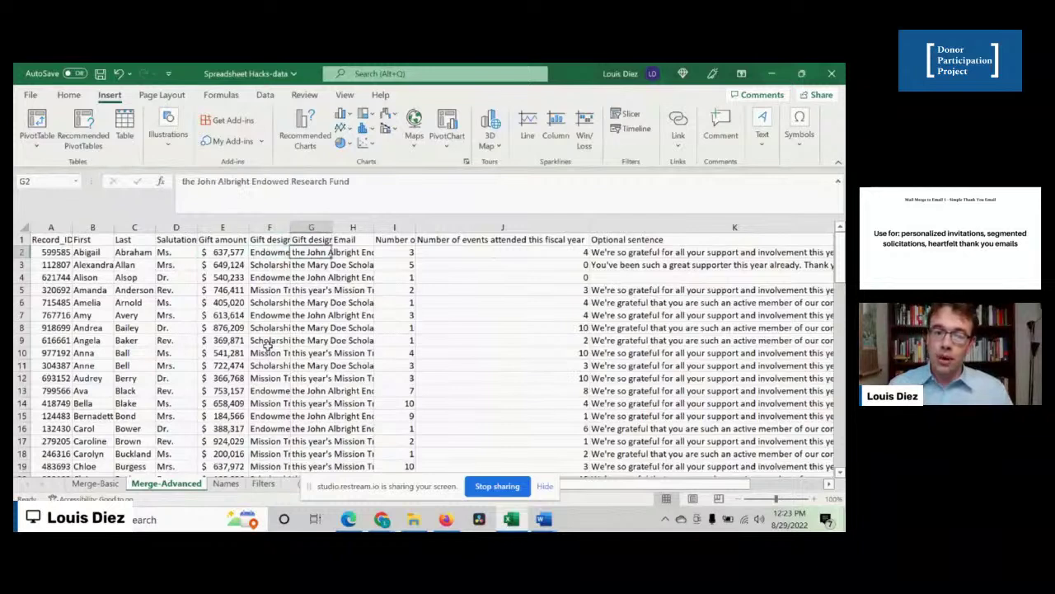
key(Down)
key(Down)
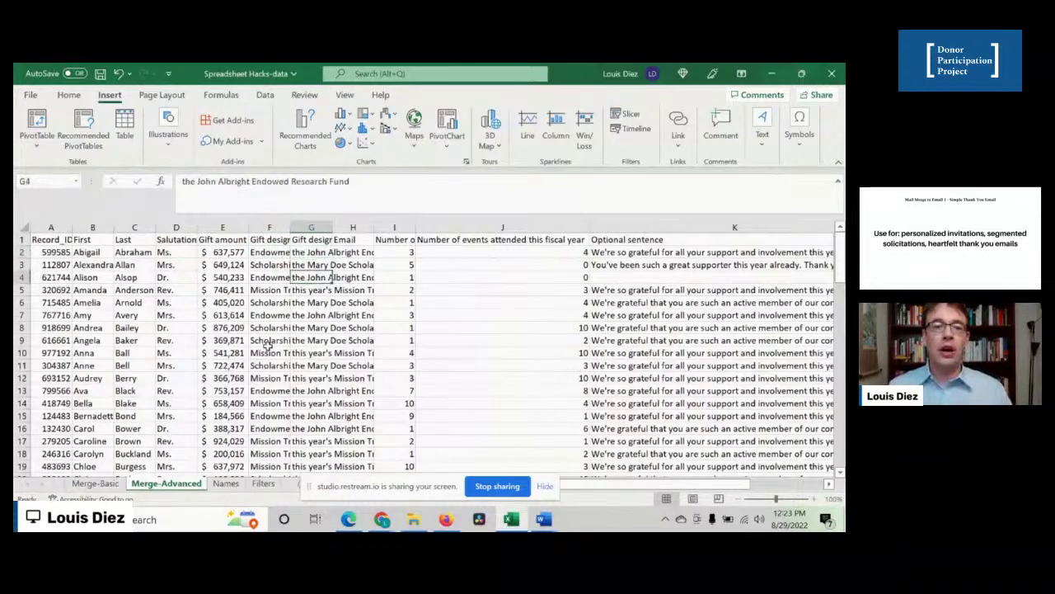
key(Up)
key(Up)
key(Right)
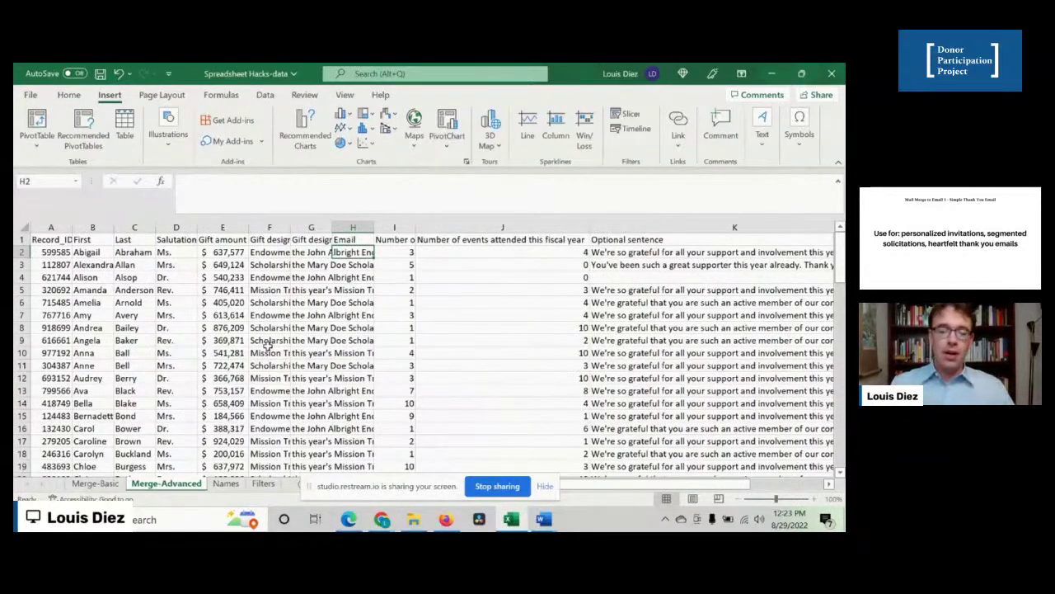
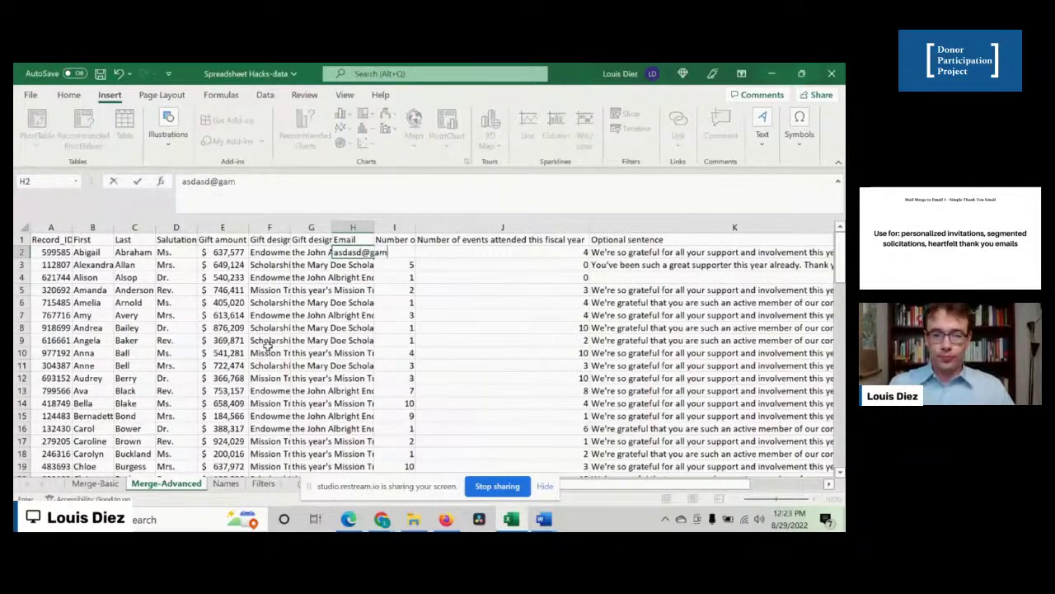
- Enter a placeholder test e-mail address in cell H2
key(Return)
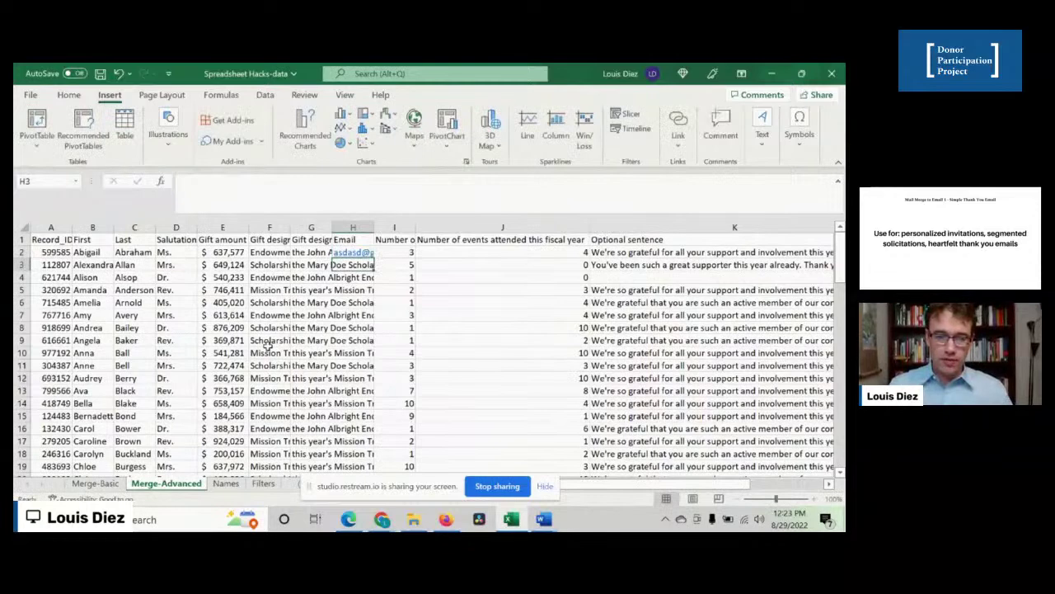
- Copy the test address from H2 down the whole Email column with the fill handle
click(351, 253)
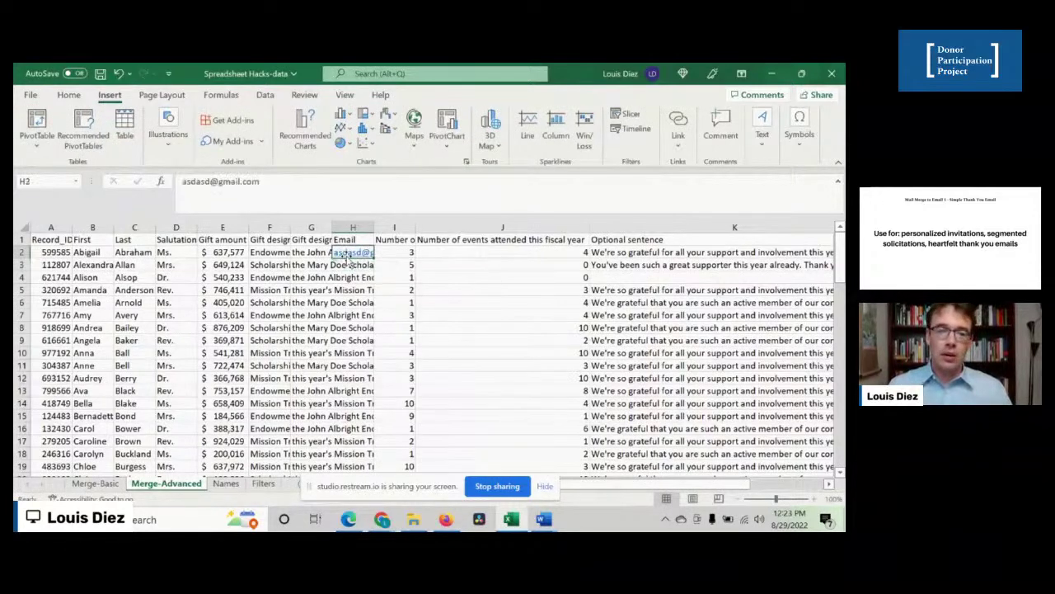
double_click(374, 258)
click(314, 264)
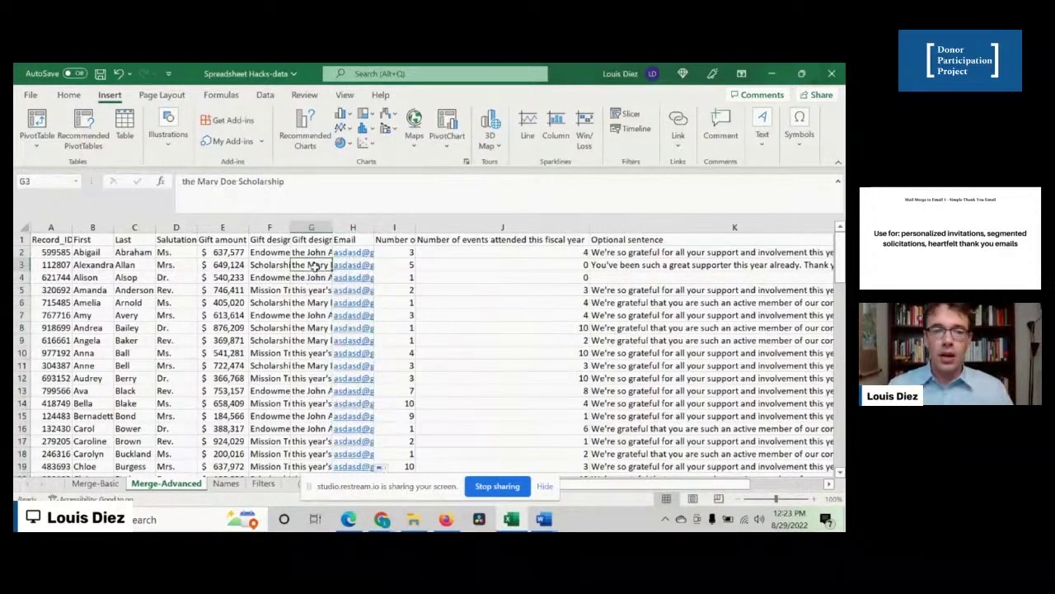
key(Right)
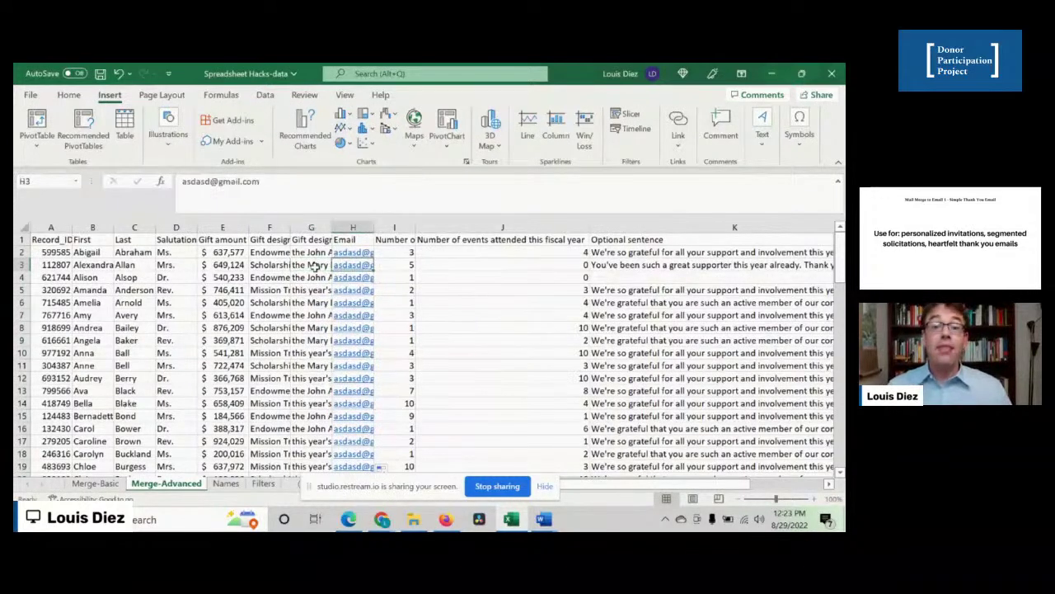
key(Up)
key(Right)
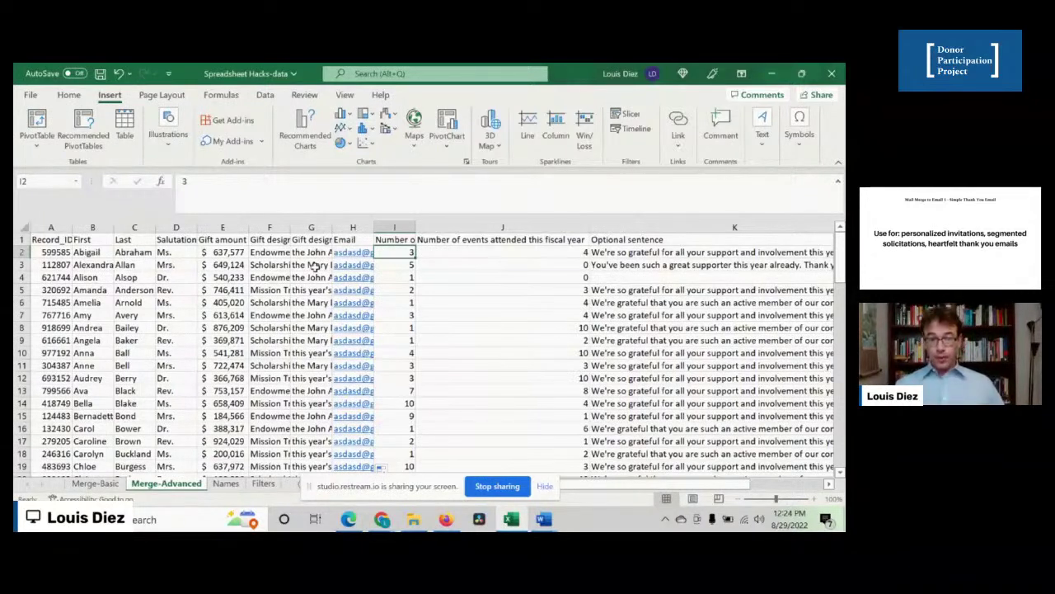
- Check the gift and event count headers and J2, then show K2's IFS optional-sentence formula
key(Up)
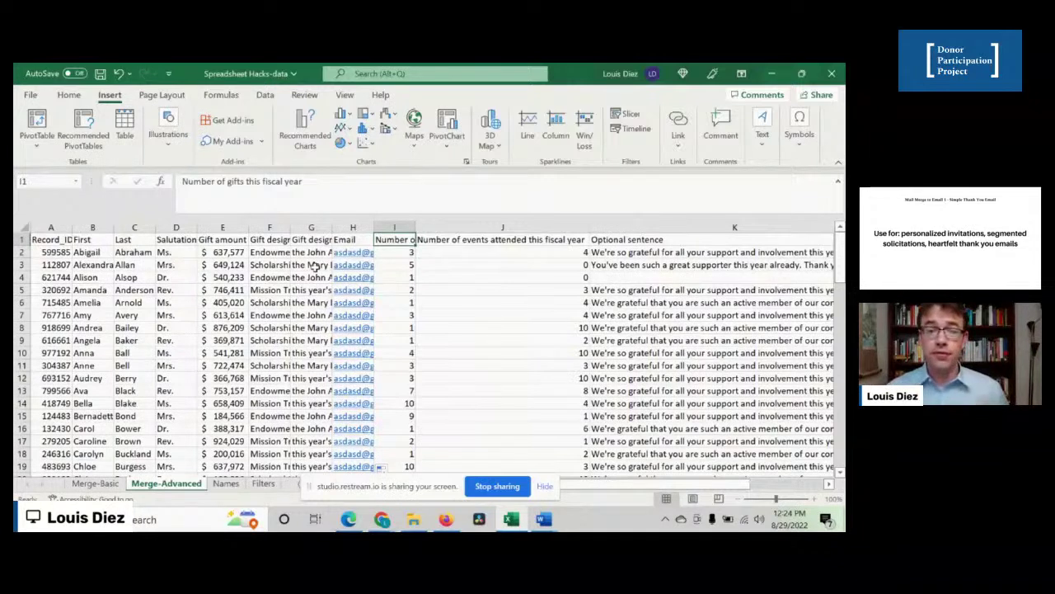
key(Right)
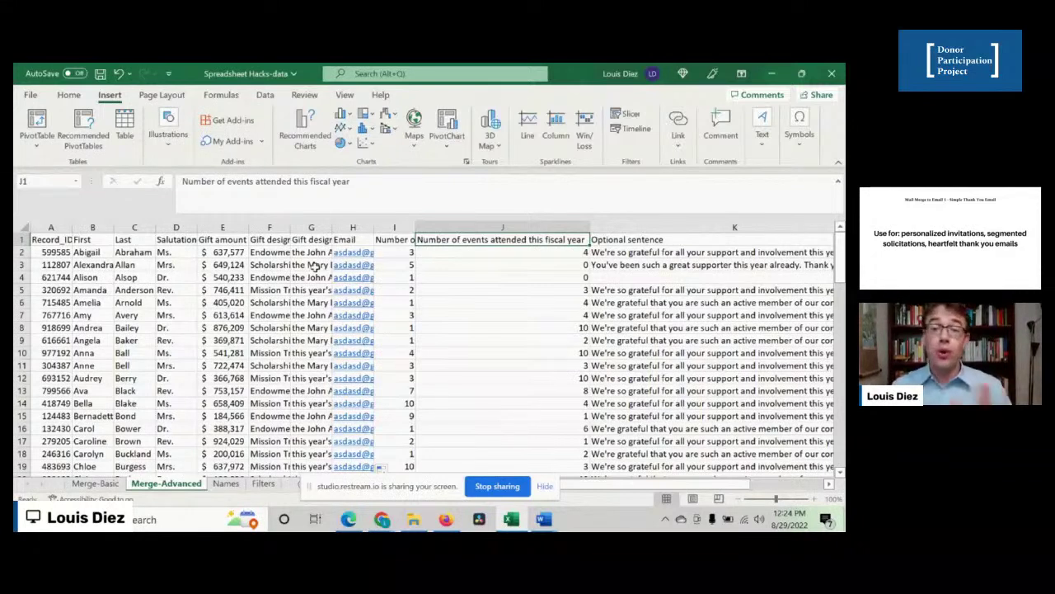
key(Down)
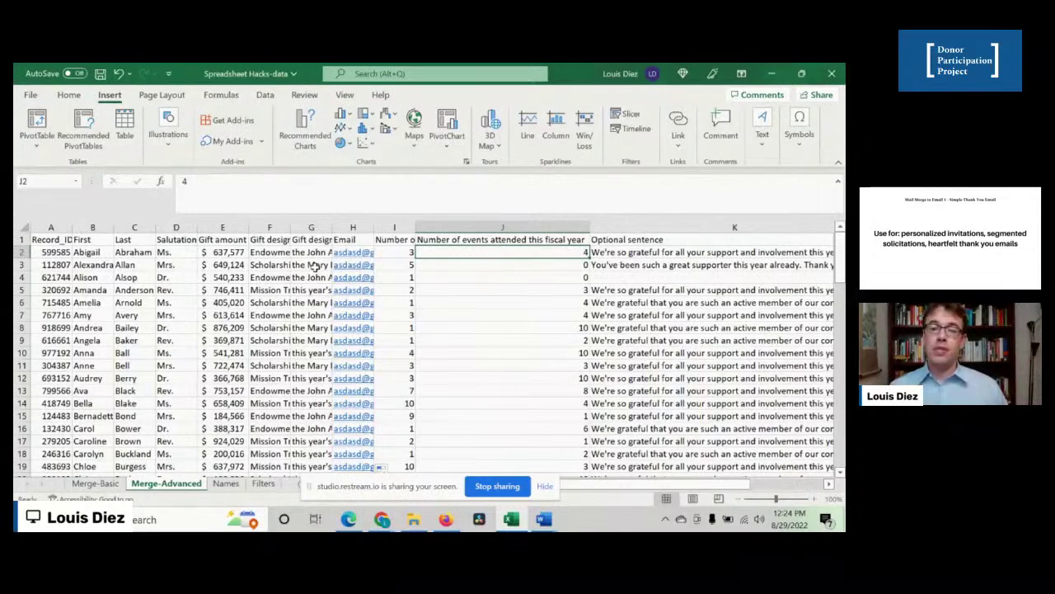
key(Right)
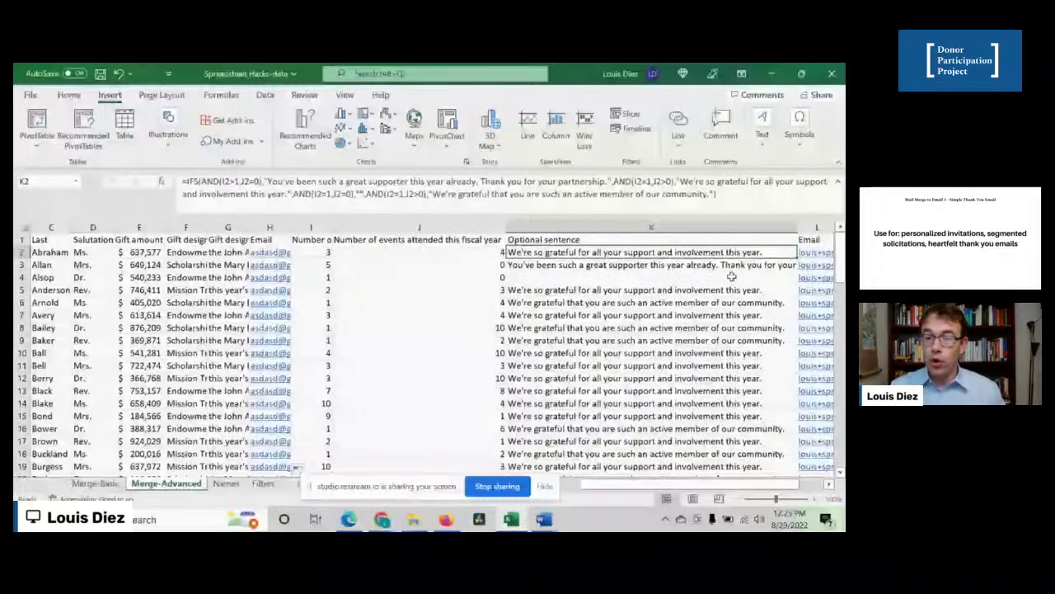
- Fill the K2 formula down column K and inspect the sentences for rows 4, 5, 8 and 9
drag(799, 259, 773, 429)
scroll(618, 327, up, 2)
click(577, 278)
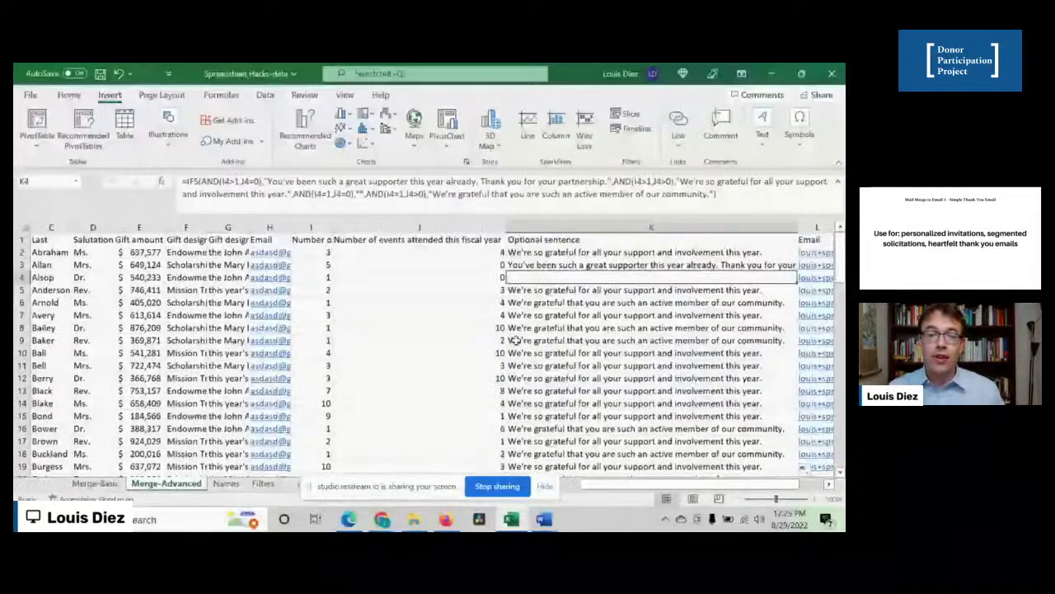
click(514, 340)
click(514, 290)
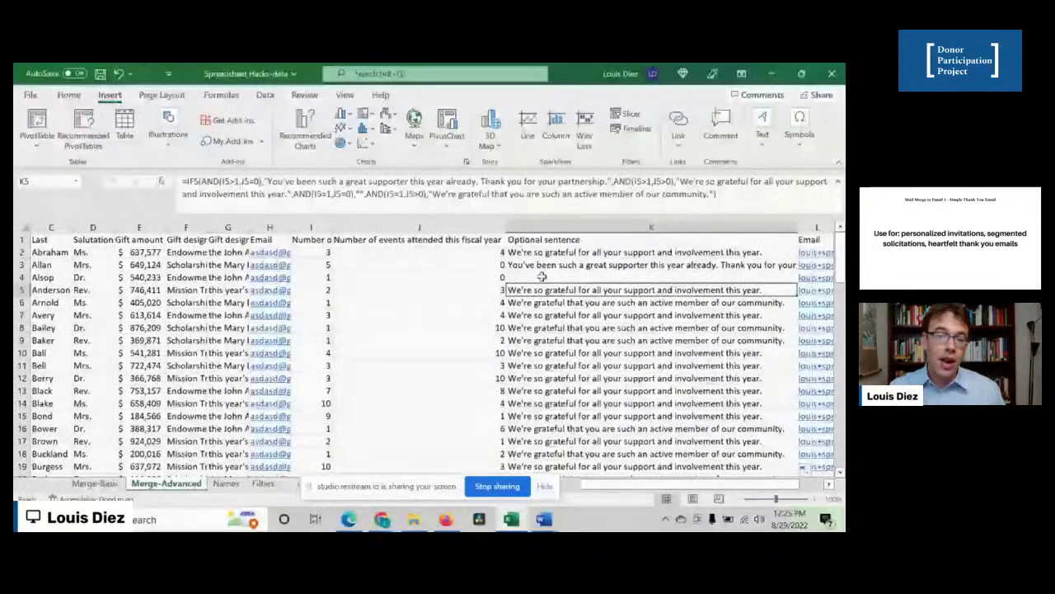
click(541, 277)
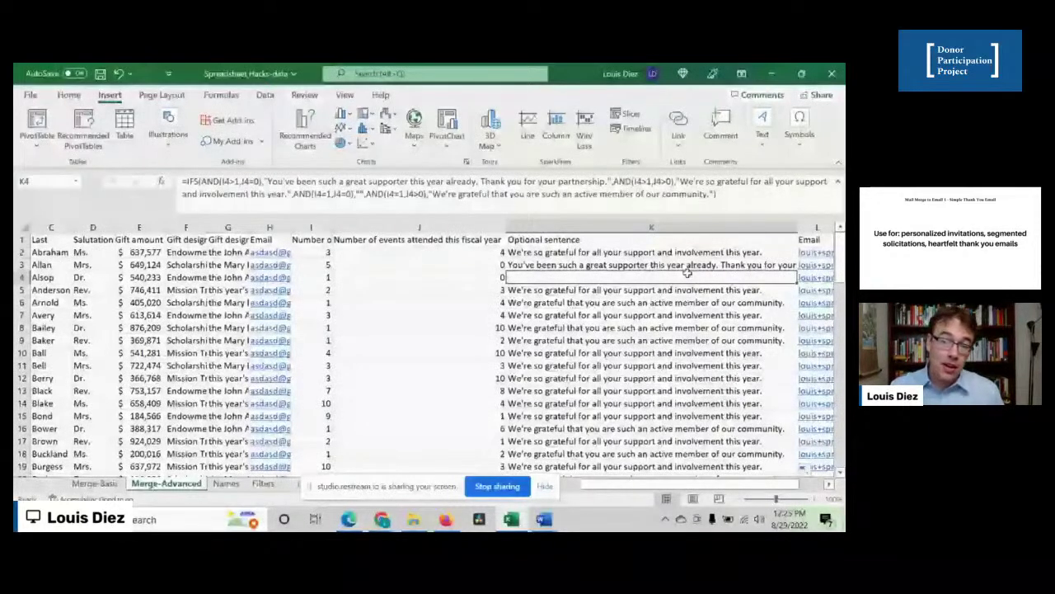
click(582, 328)
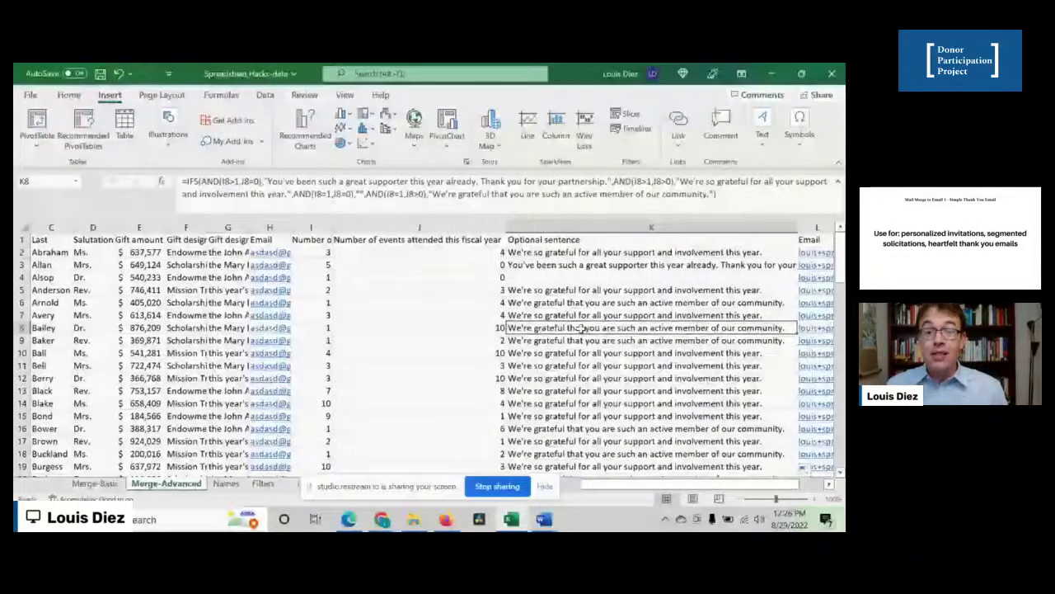
- Confirm row 4's blank sentence matches its 0 events count, then return to Word
key(Up)
key(Up)
key(Up)
key(Up)
key(Up)
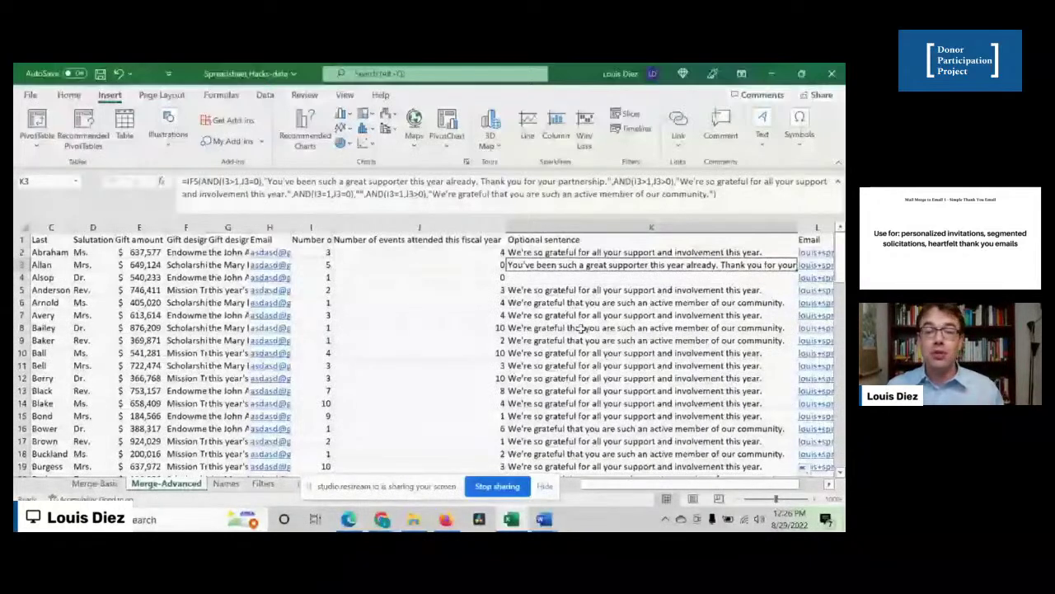
key(Down)
key(Left)
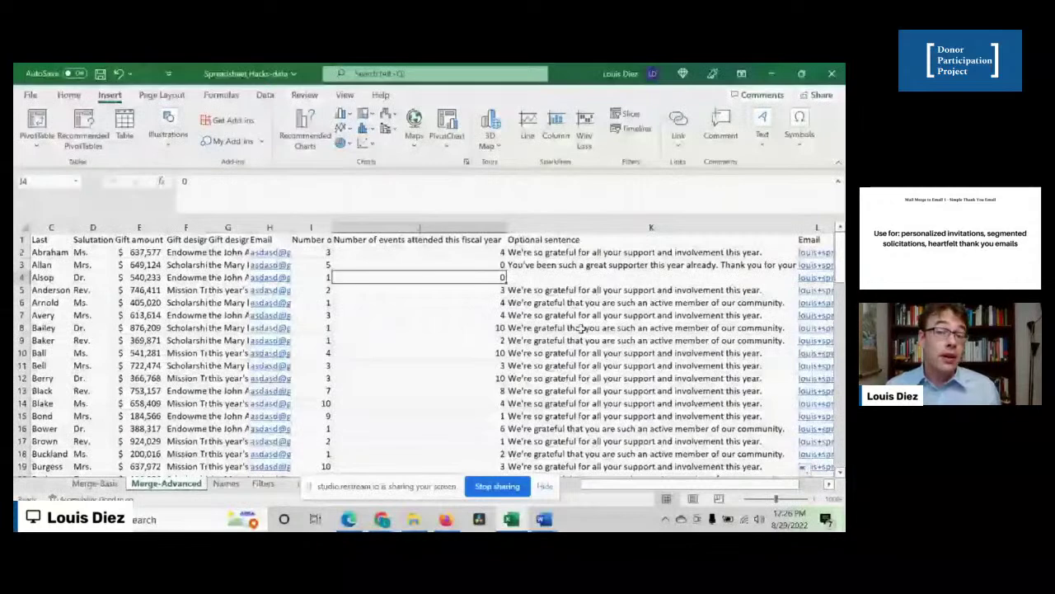
key(Right)
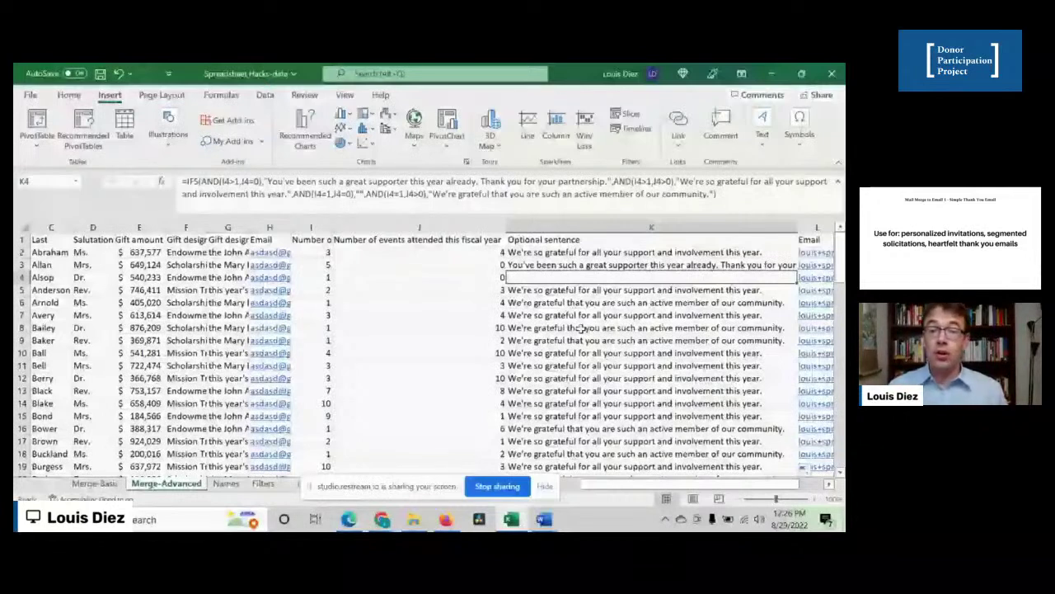
key(Up)
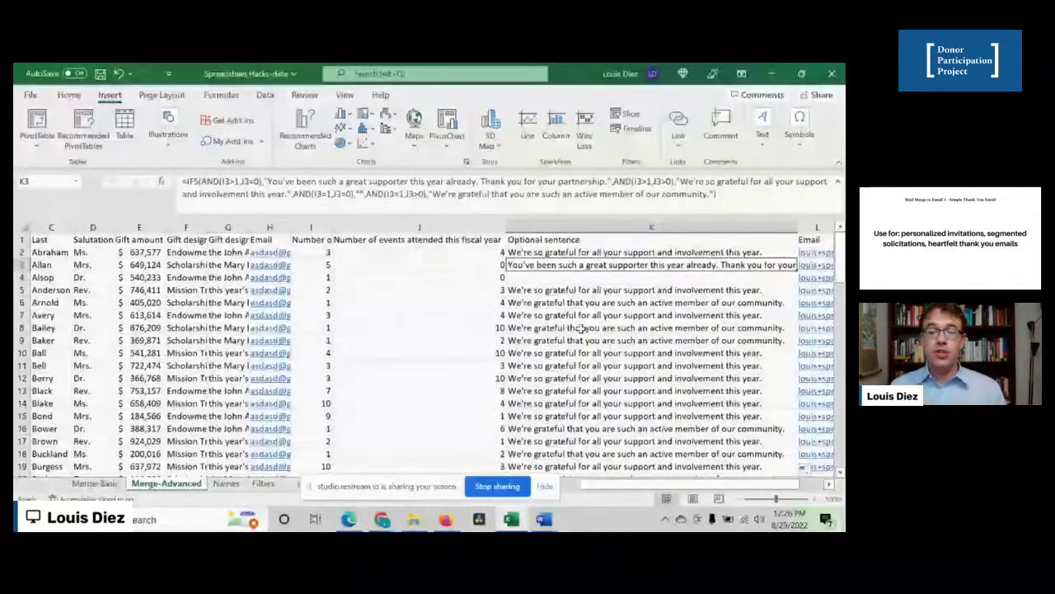
key(Down)
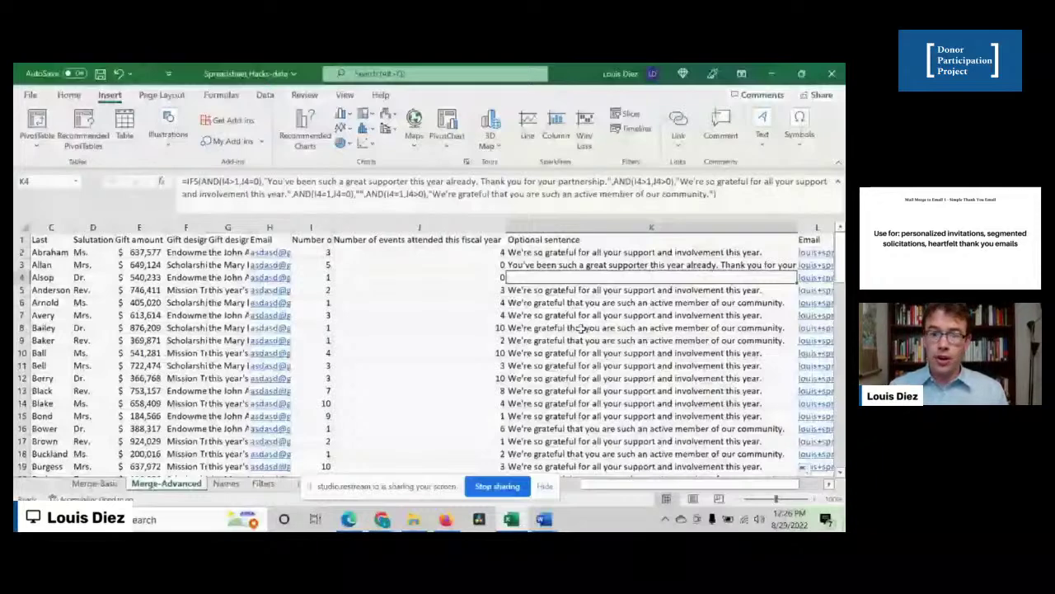
key(alt+Tab)
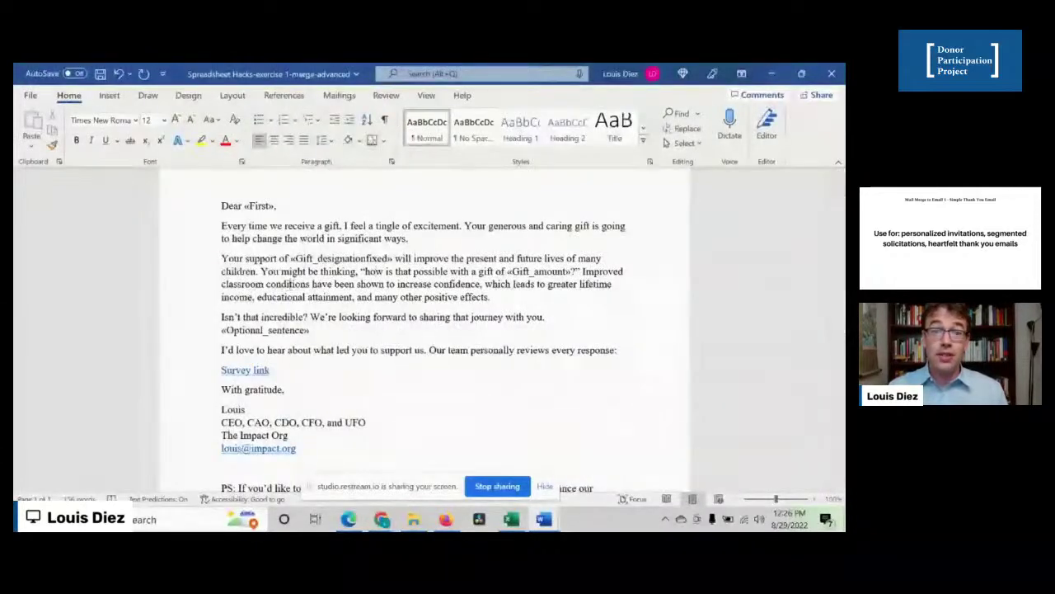
- Preview the merged letter with real donor data and check its optional sentence
click(348, 99)
click(477, 136)
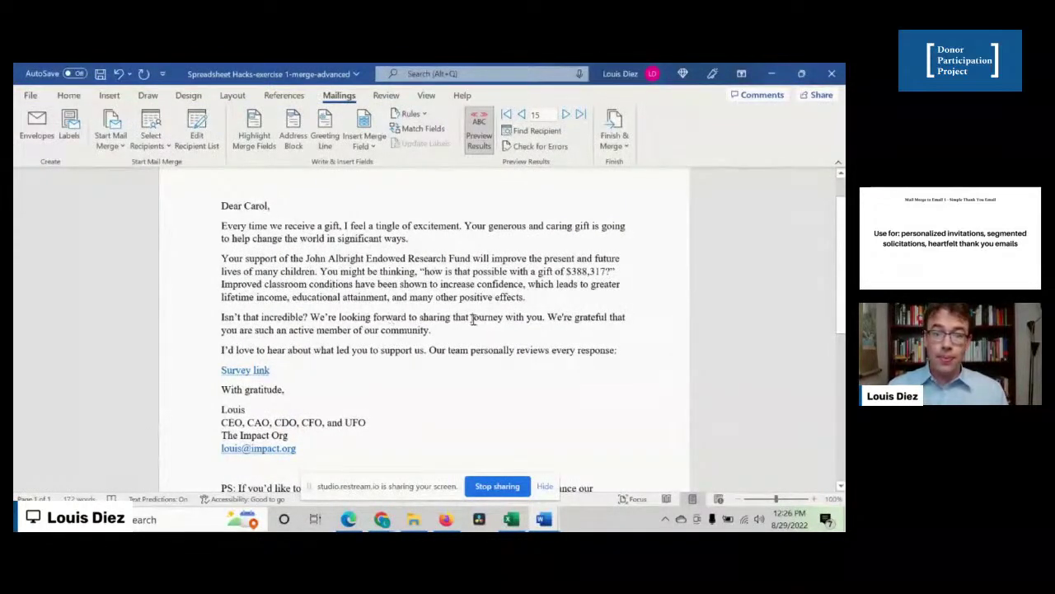
drag(547, 324, 544, 330)
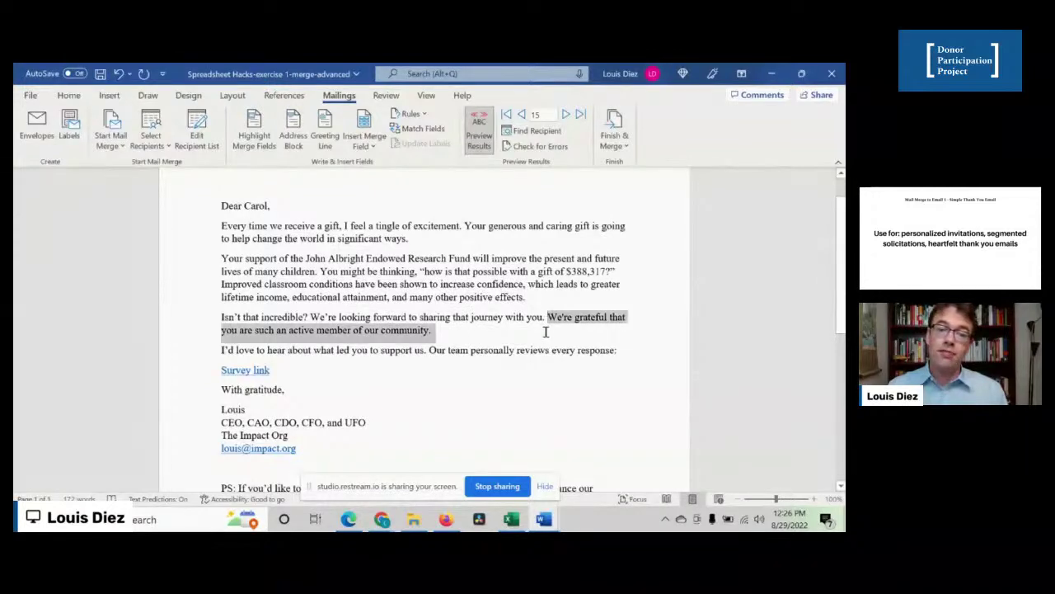
click(421, 324)
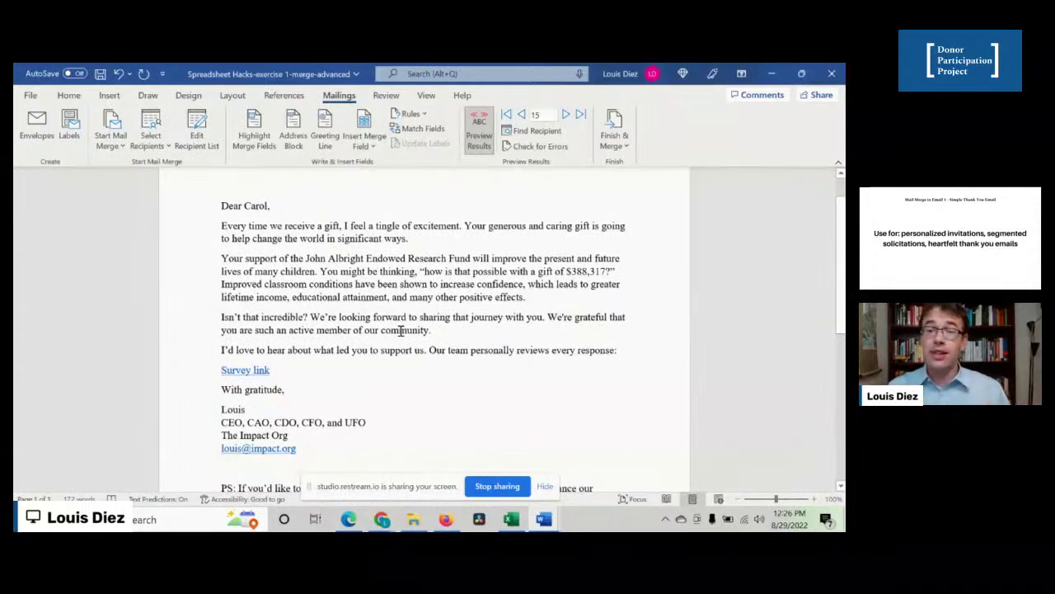
- Advance through the next recipients' letters, reaching the $637,972 gift with the "so grateful" sentence
click(565, 115)
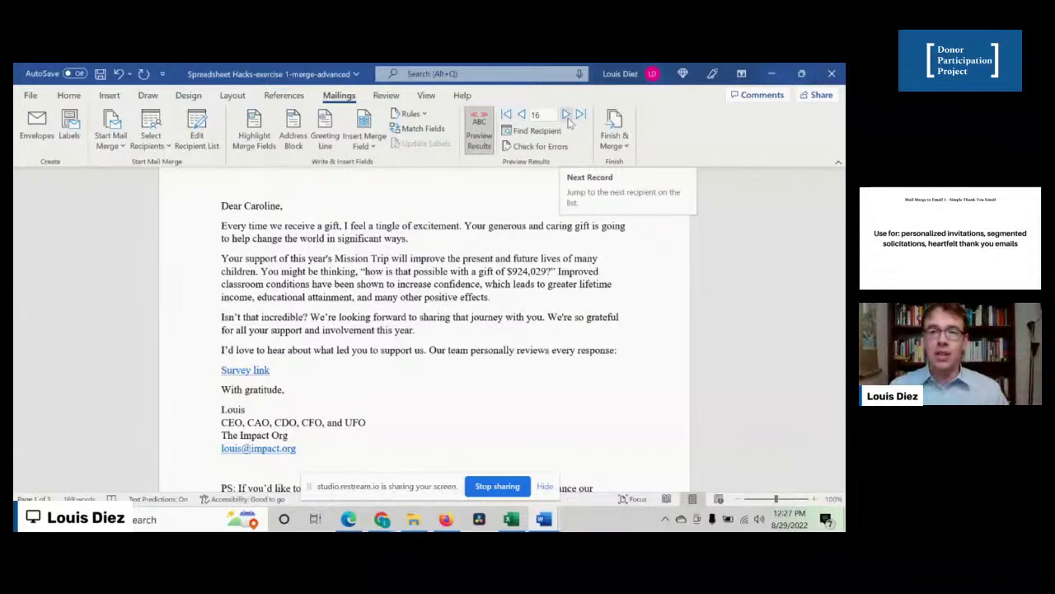
click(566, 116)
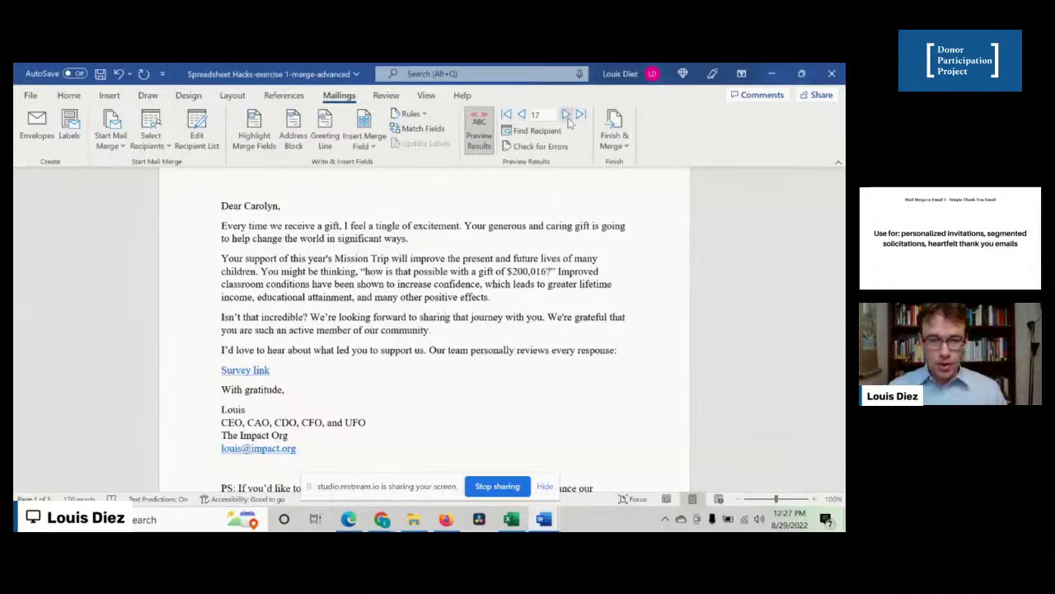
click(566, 115)
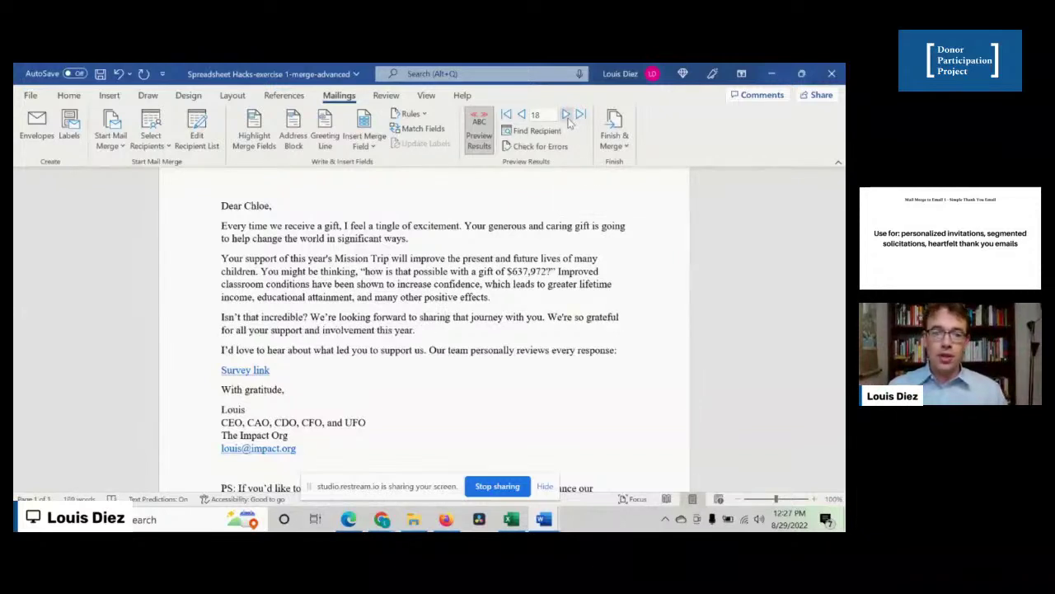
click(566, 115)
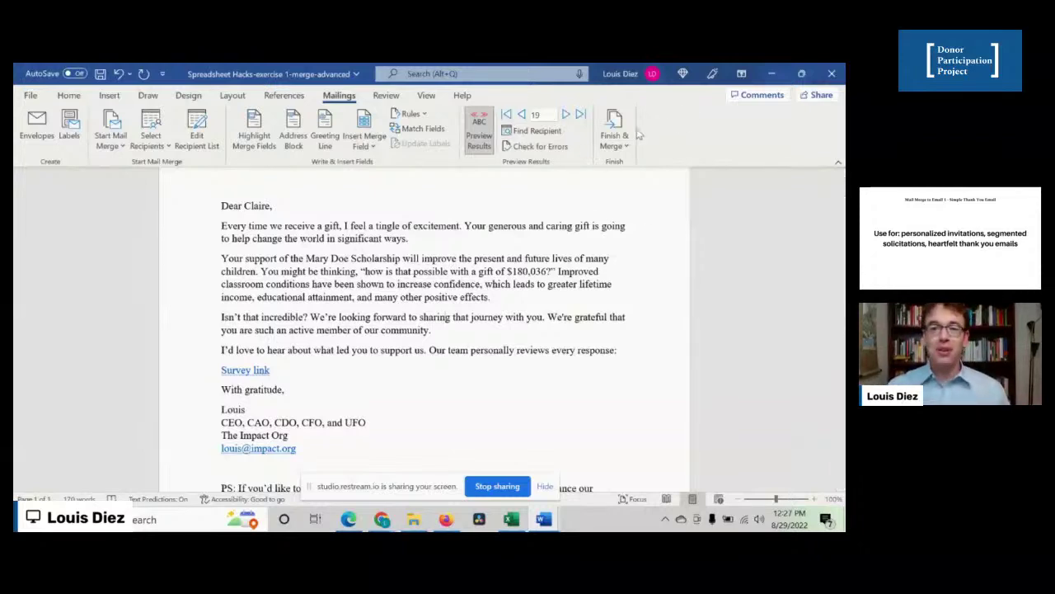
- Begin a Send Email Messages merge with the Email column as To, then cancel it and return to the slide
click(620, 152)
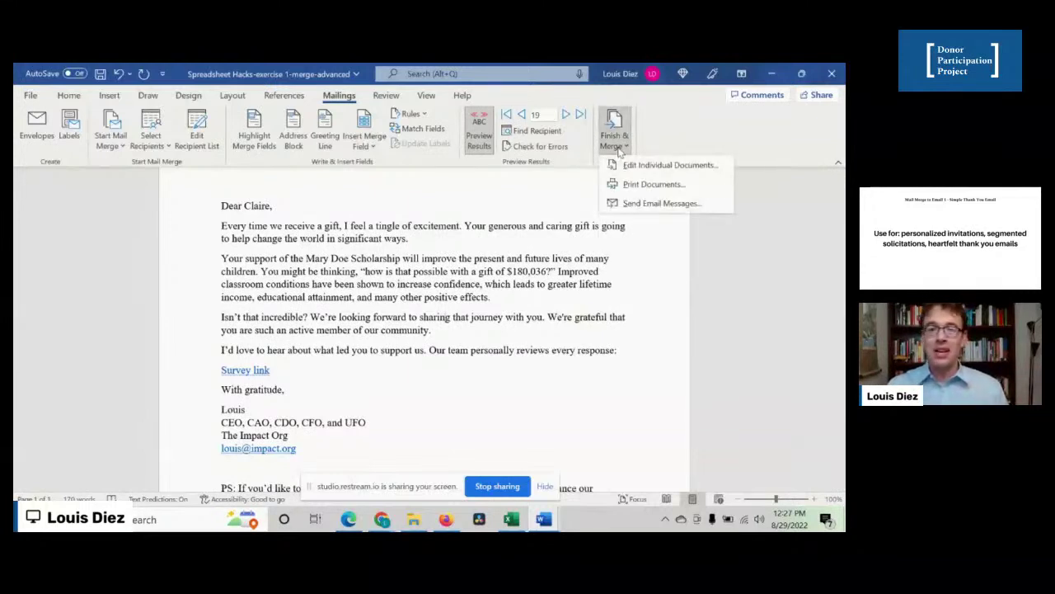
click(651, 202)
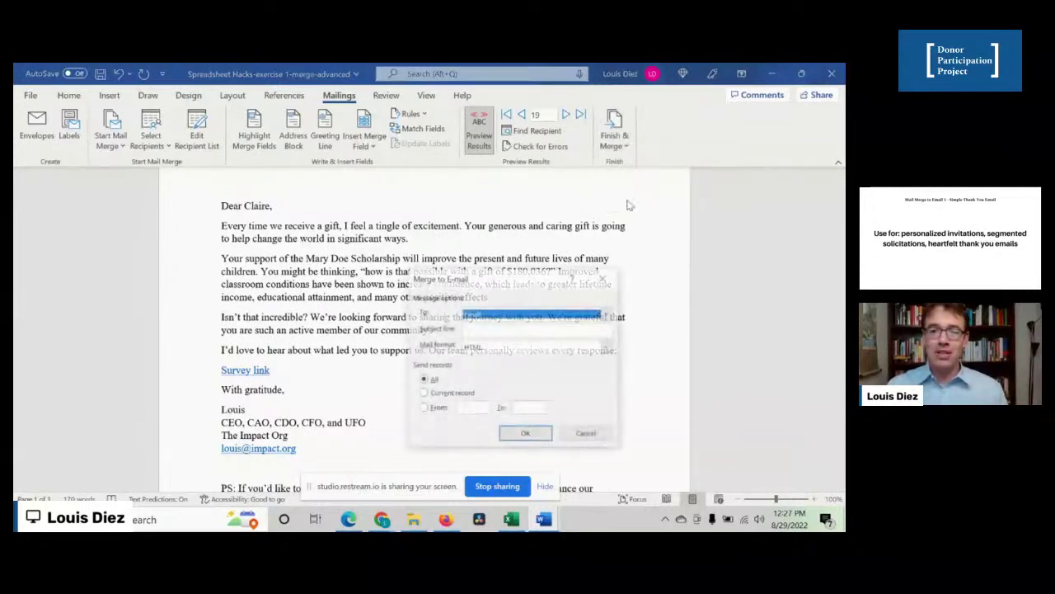
click(492, 317)
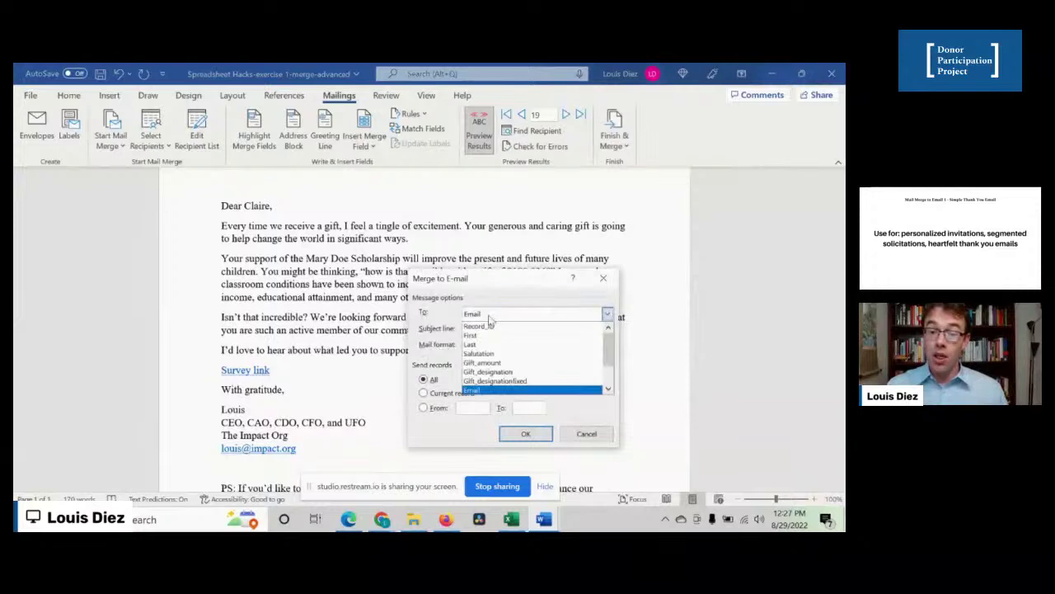
click(441, 332)
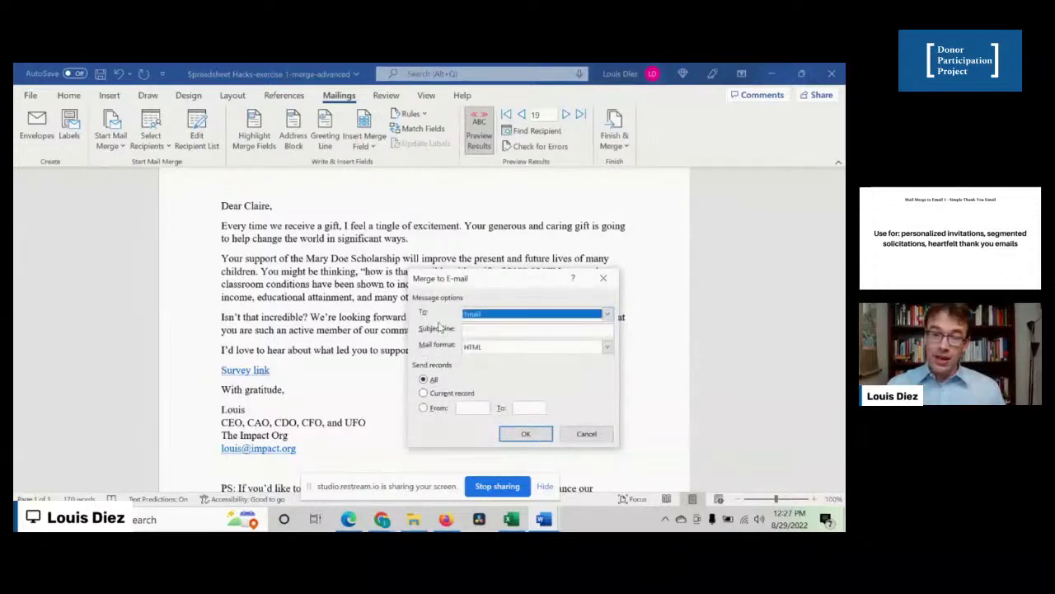
click(487, 331)
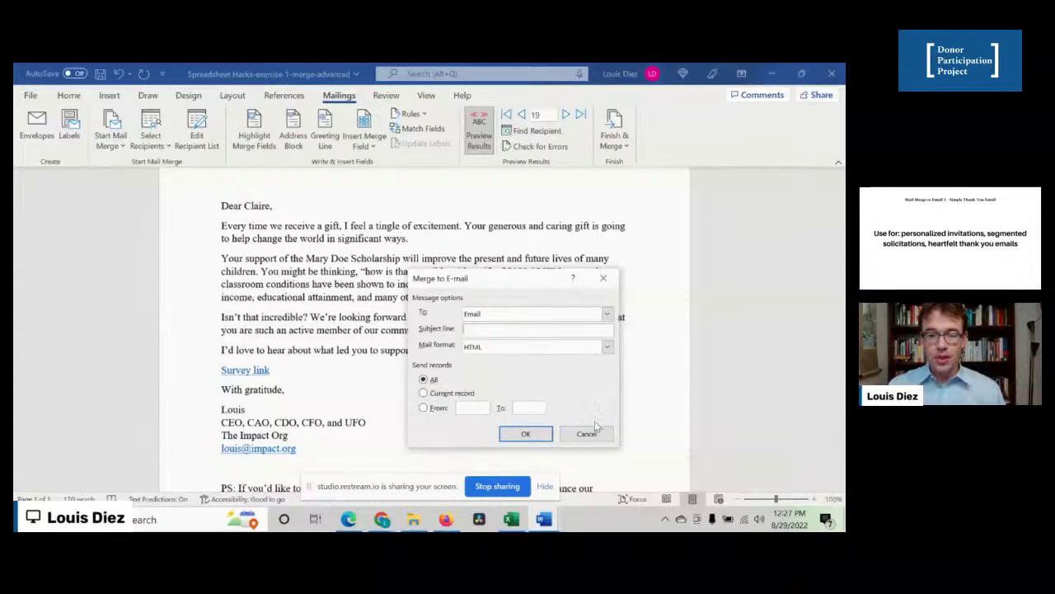
click(587, 434)
click(501, 481)
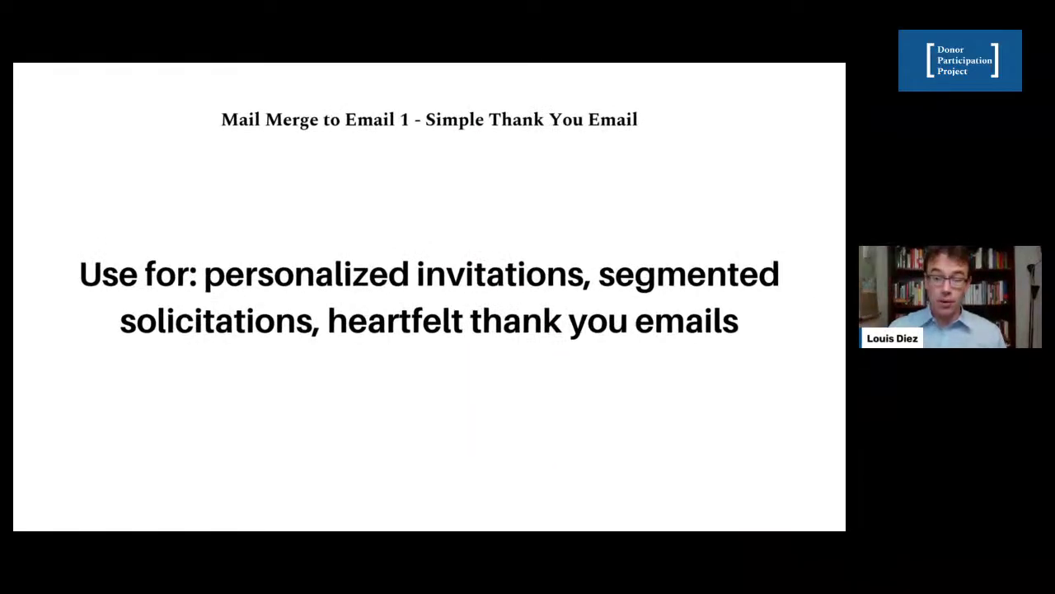
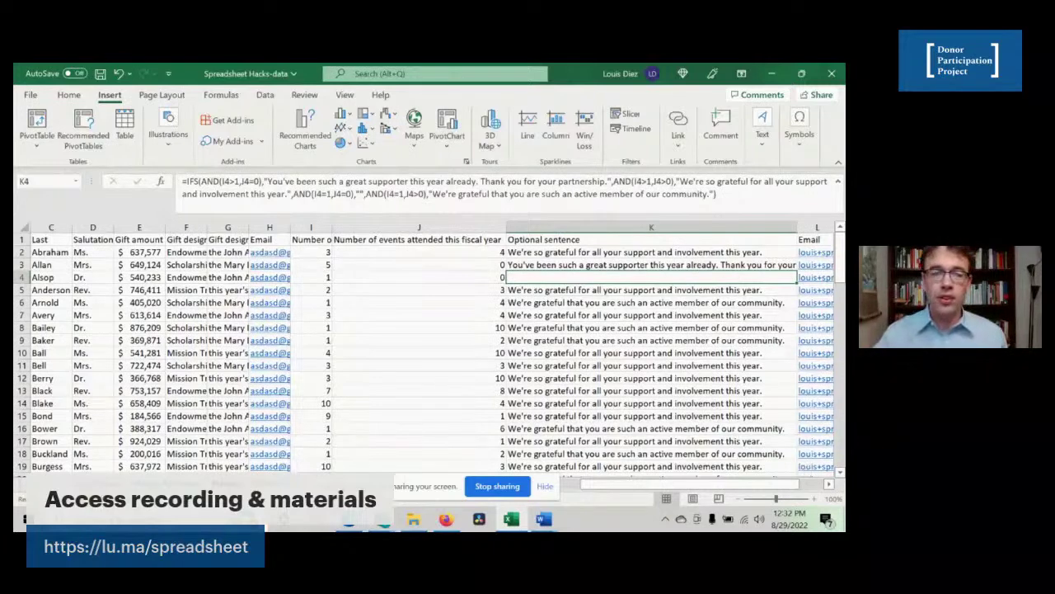
- Move to the worksheet with the Full Name examples and LEFT, MID and IF splitting formulas
key(ctrl+Page_Up)
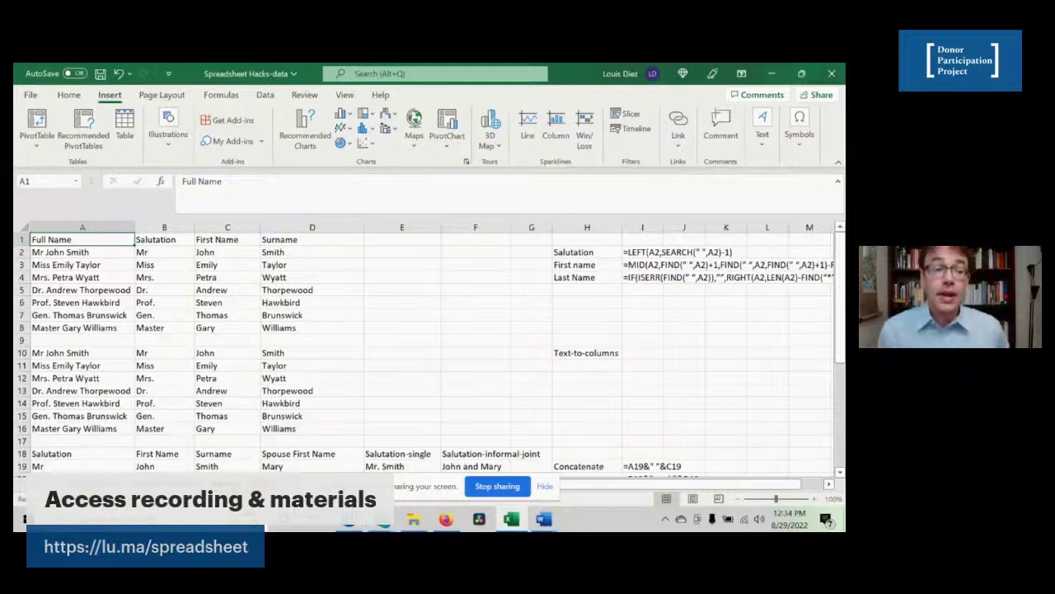
- Review the full name Mr John Smith and the salutation LEFT formula in I2
click(107, 252)
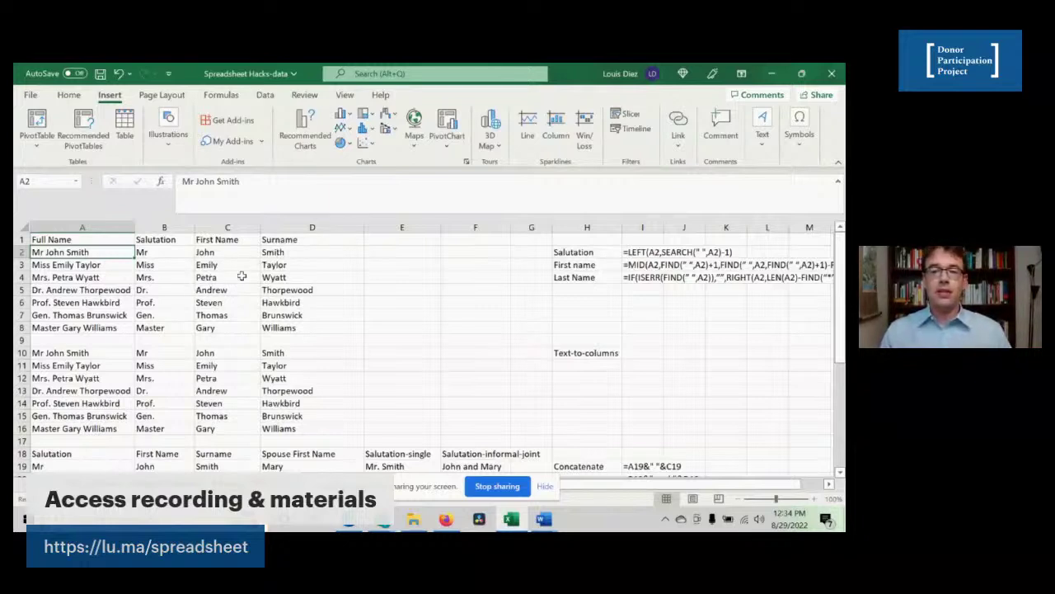
click(583, 253)
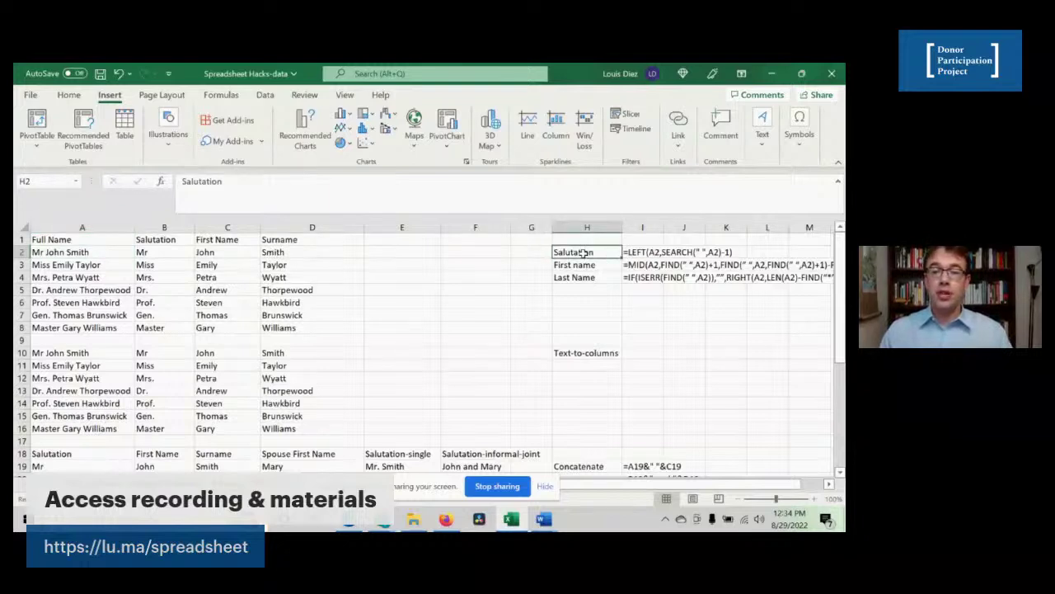
key(Right)
key(Down)
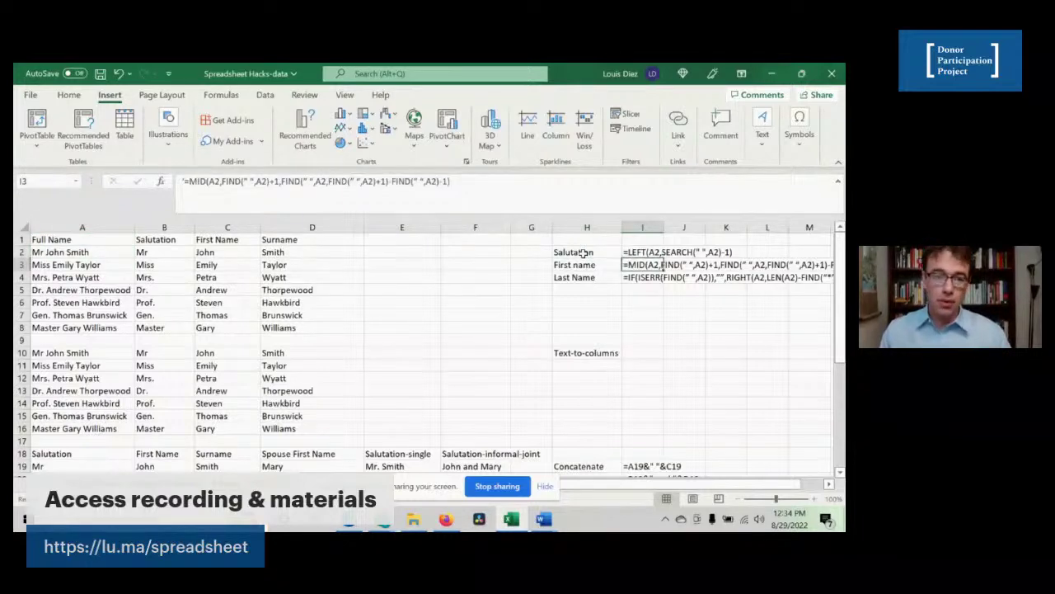
key(Up)
key(Left)
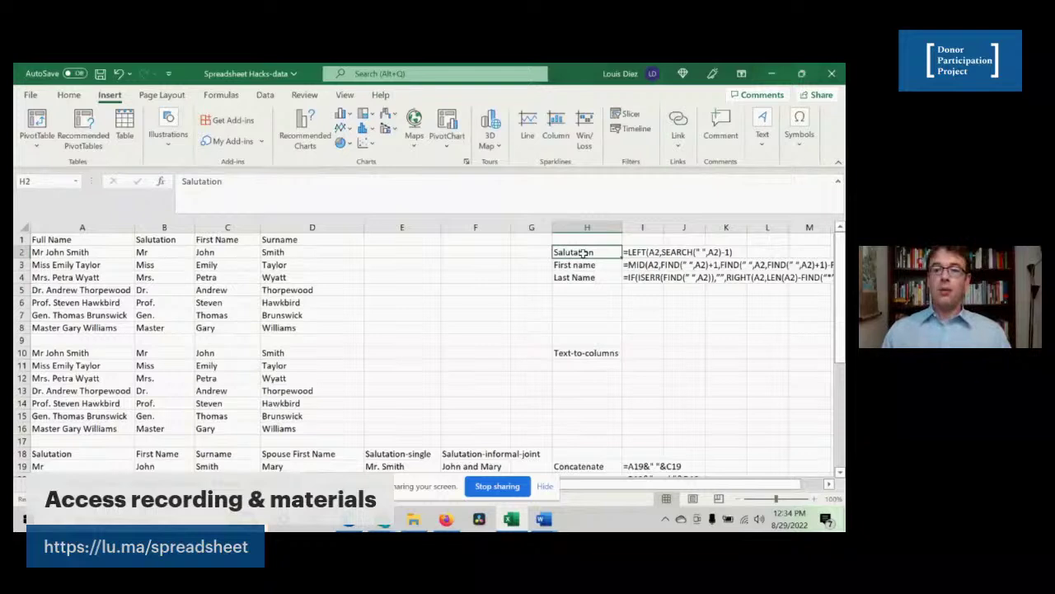
key(Right)
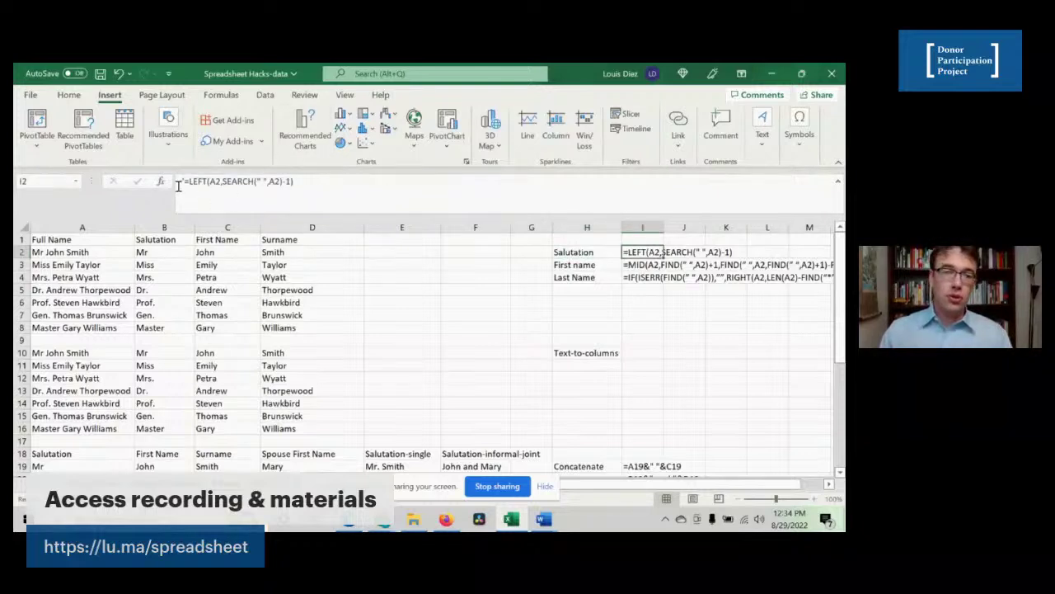
- Open the first-name MID formula in I3 for editing in the formula bar
click(573, 252)
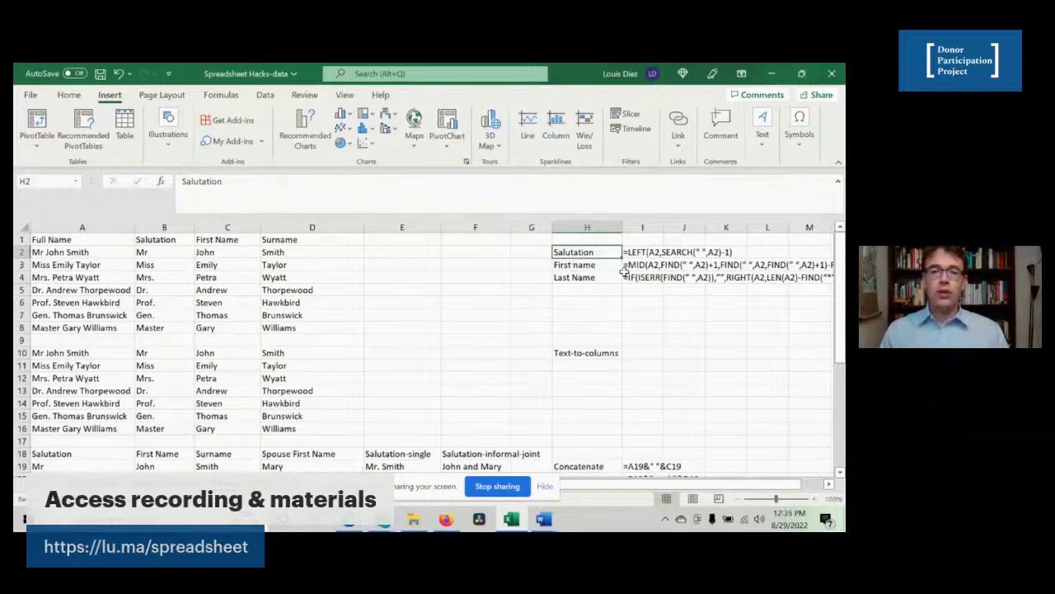
click(629, 265)
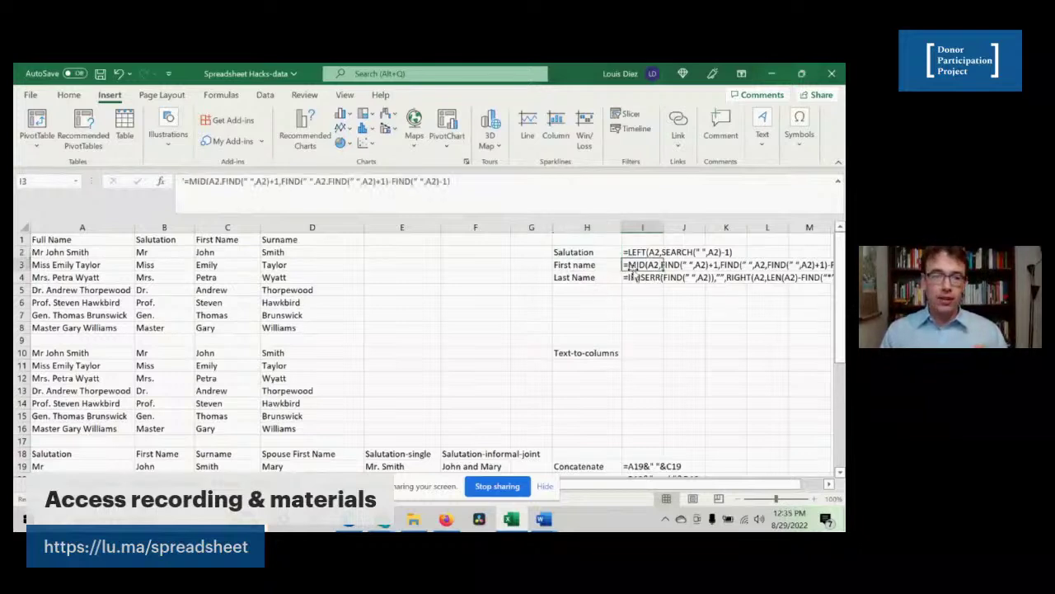
click(247, 181)
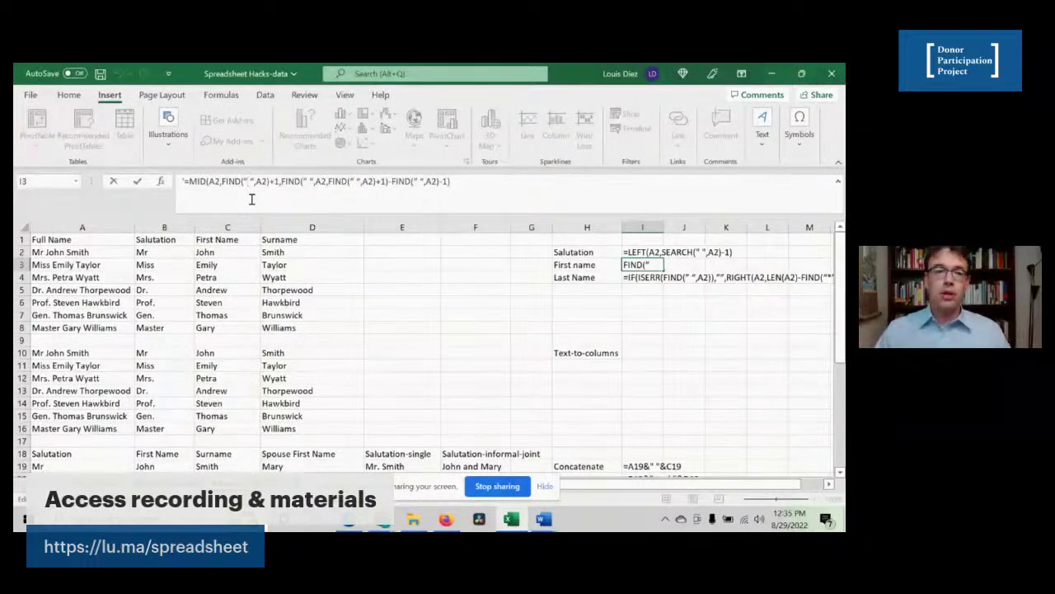
- Replace the curly quotes in I3's first two FIND calls with straight quotes
key(BackSpace)
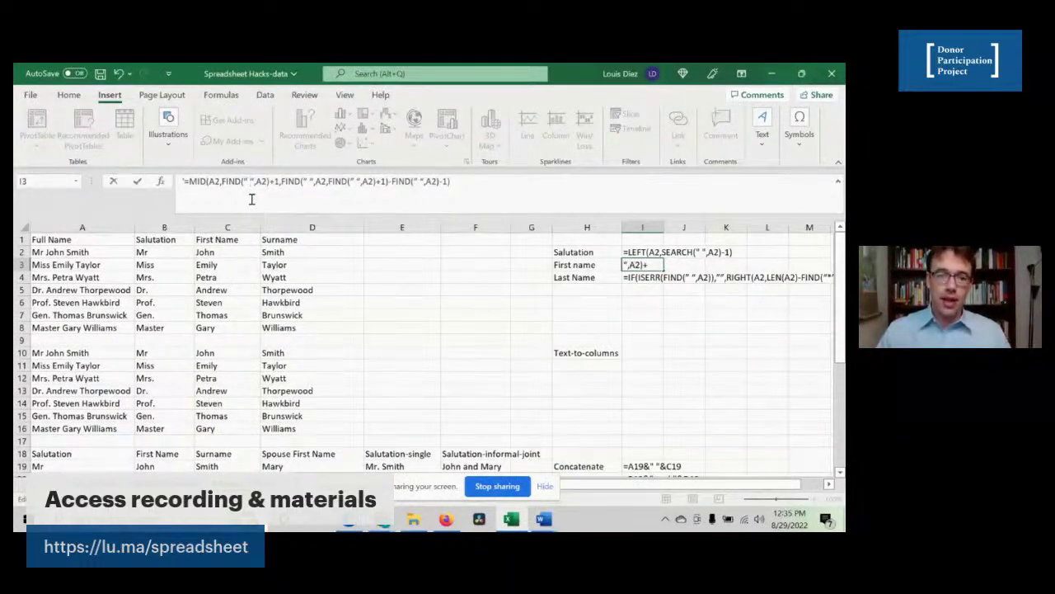
key(BackSpace)
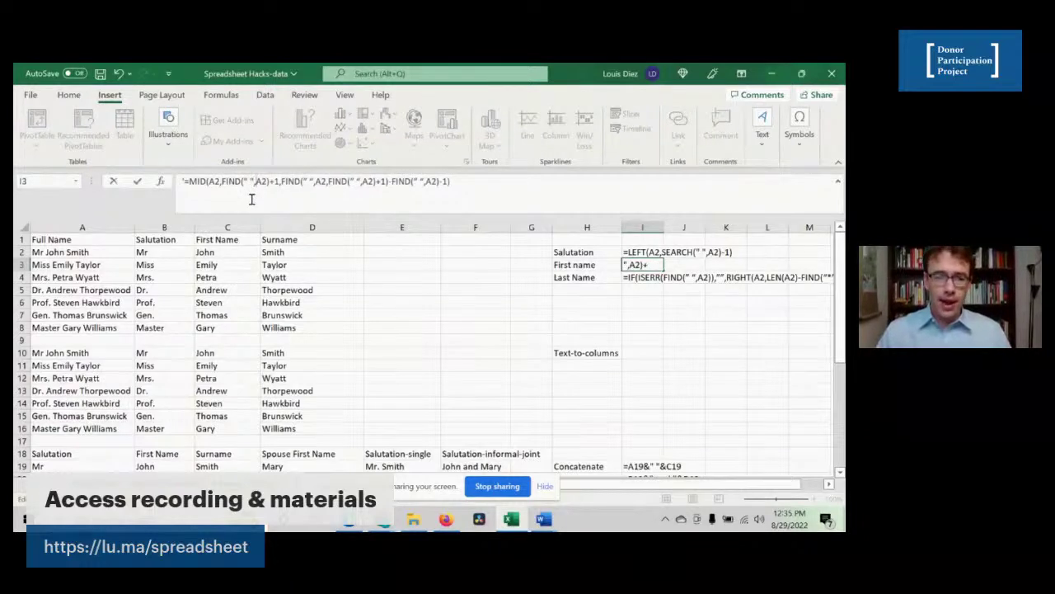
key(Right)
key(Right)
key(Right)
key(Right)
key(Right)
key(Right)
key(Right)
key(Right)
key(Right)
key(Right)
key(Right)
key(Right)
key(Delete)
text(")
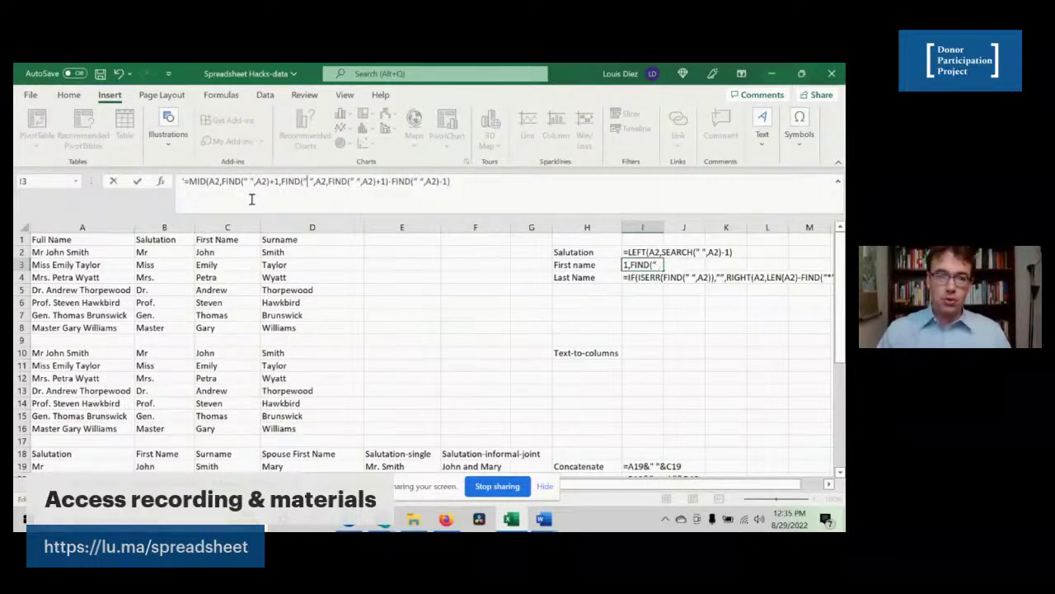
key(Right)
key(Right)
key(BackSpace)
text(")
key(Right)
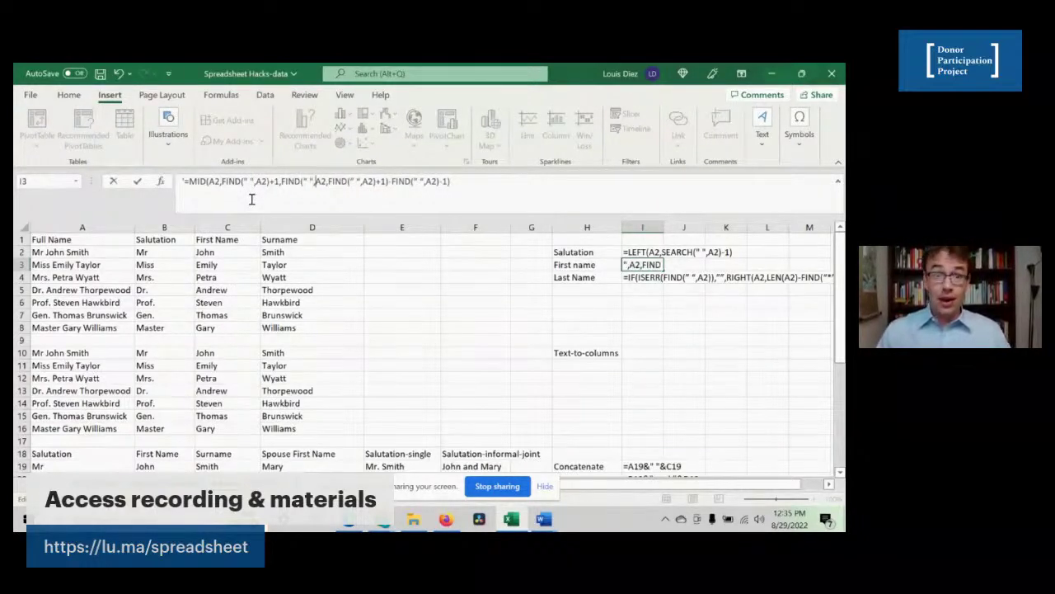
- Straighten the quotes in the third and fourth FIND calls and commit the corrected formula
key(Right)
key(Right)
key(Right)
key(Right)
key(Right)
key(Right)
key(Right)
key(Right)
key(Right)
key(Delete)
text(")
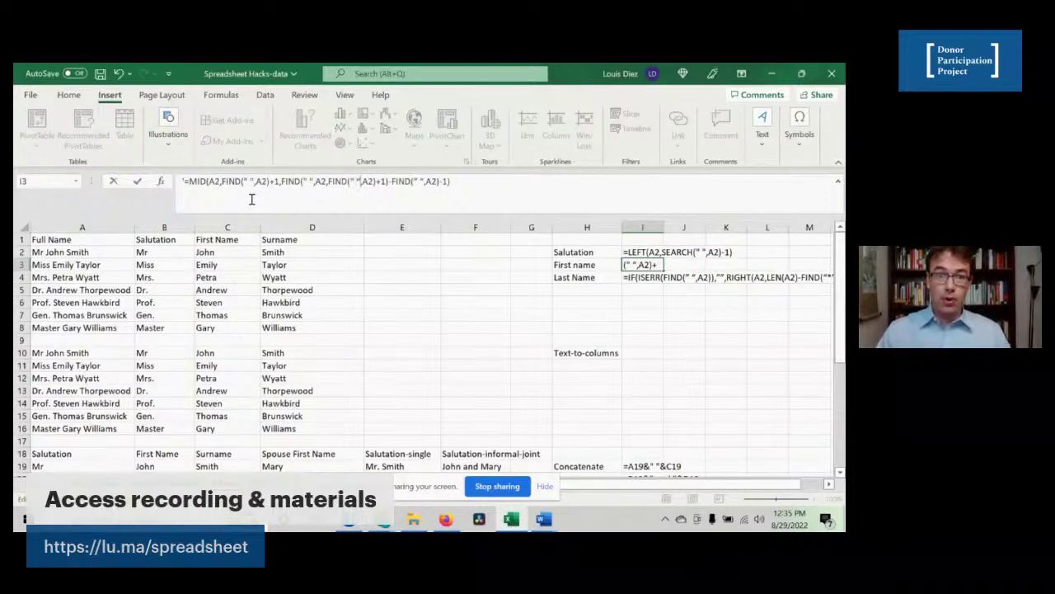
key(BackSpace)
text(")
key(Right)
key(Right)
key(Right)
key(Right)
key(Right)
key(Right)
key(Right)
key(Right)
key(Right)
key(Right)
key(Right)
key(Right)
key(Right)
key(Right)
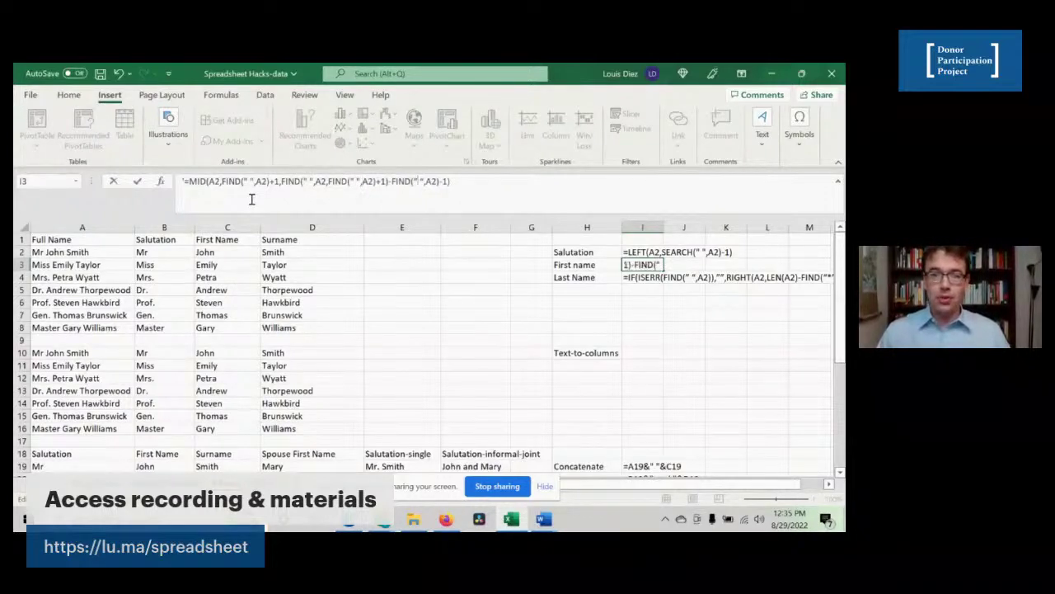
key(BackSpace)
text(")
key(Right)
key(Right)
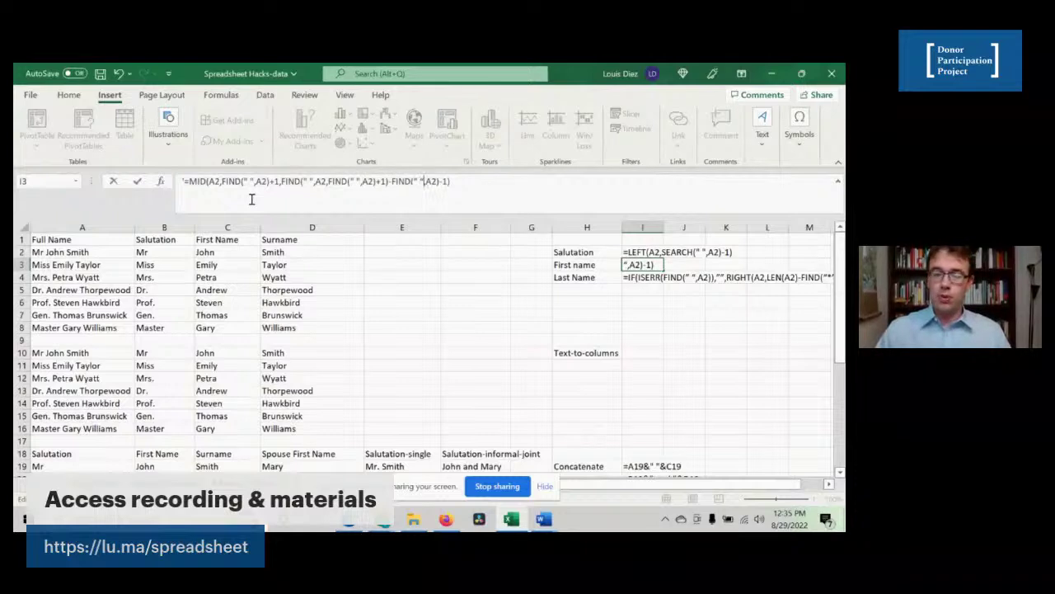
key(BackSpace)
text(")
key(Return)
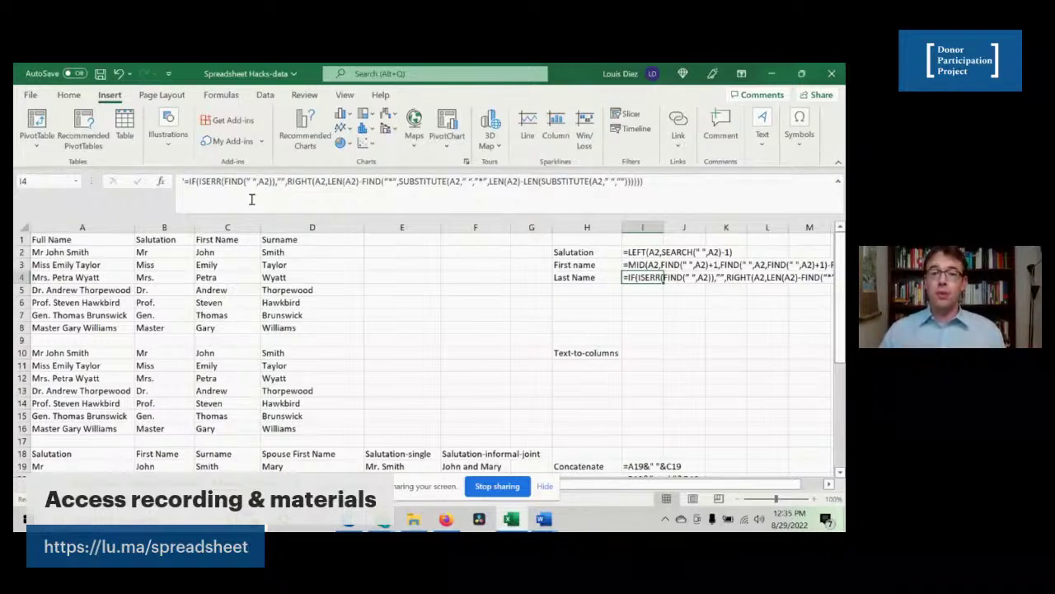
key(Left)
key(Left)
key(Left)
key(Left)
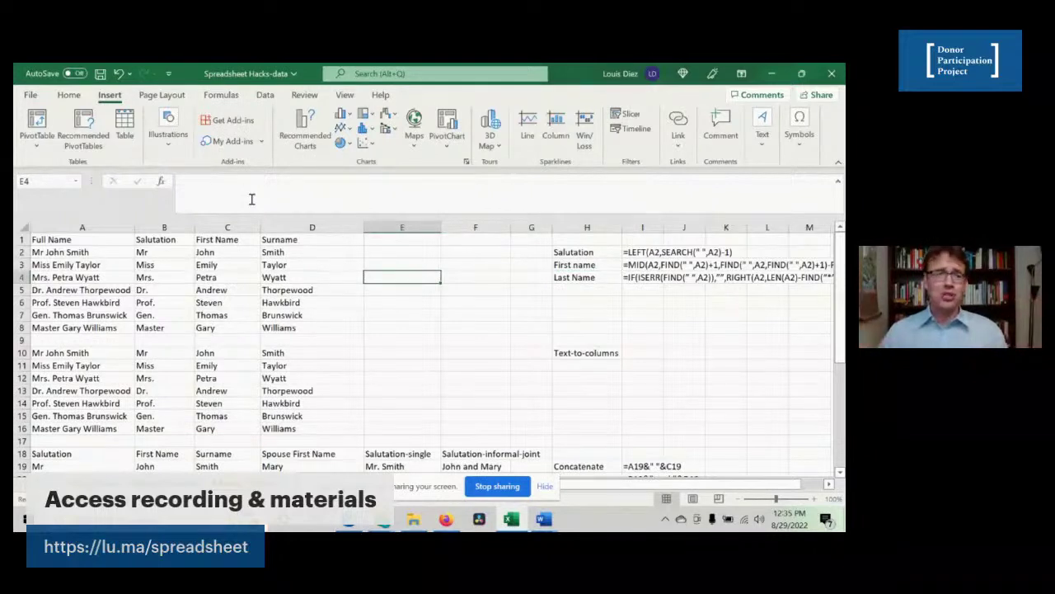
key(Left)
key(Left)
key(Up)
key(Up)
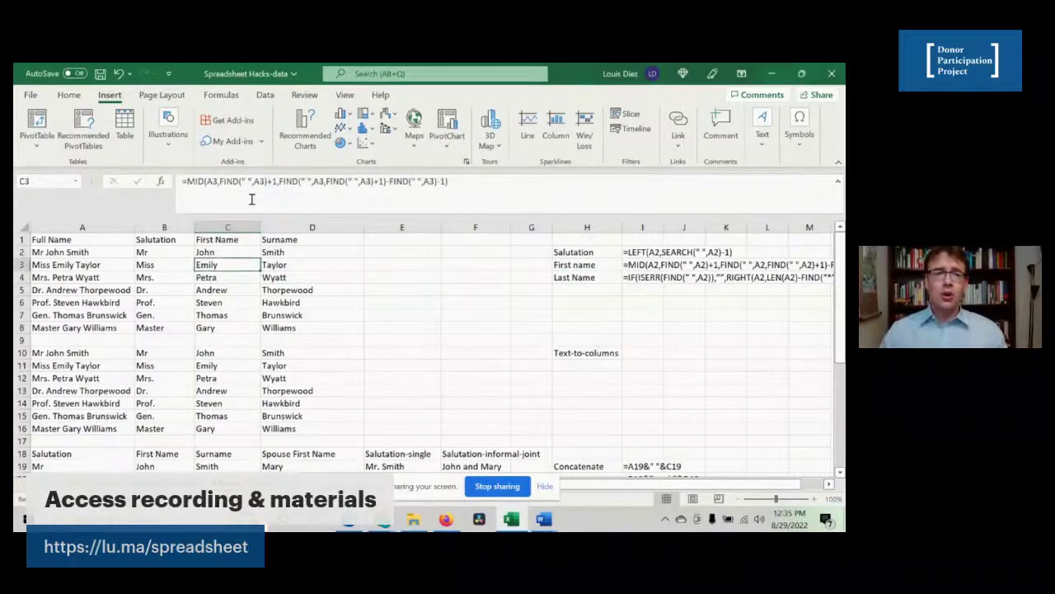
key(Left)
key(Left)
key(shift+Down)
key(shift+Down)
key(shift+Down)
key(shift+Down)
key(shift+Down)
key(shift+Down)
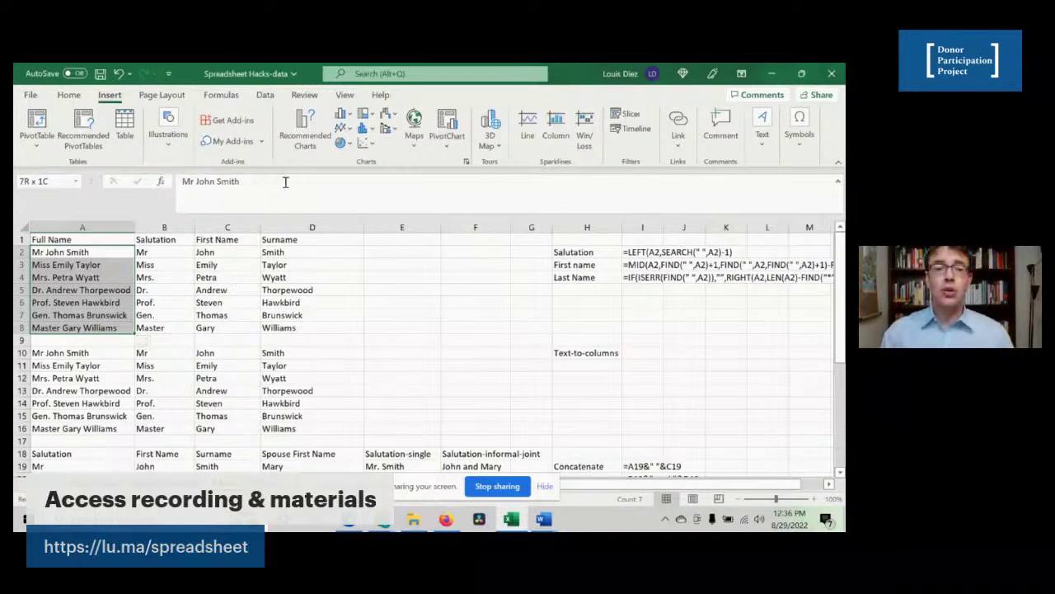
- Inspect the A2 references in B2's LEFT/SEARCH salutation formula, leaving it unchanged
click(144, 256)
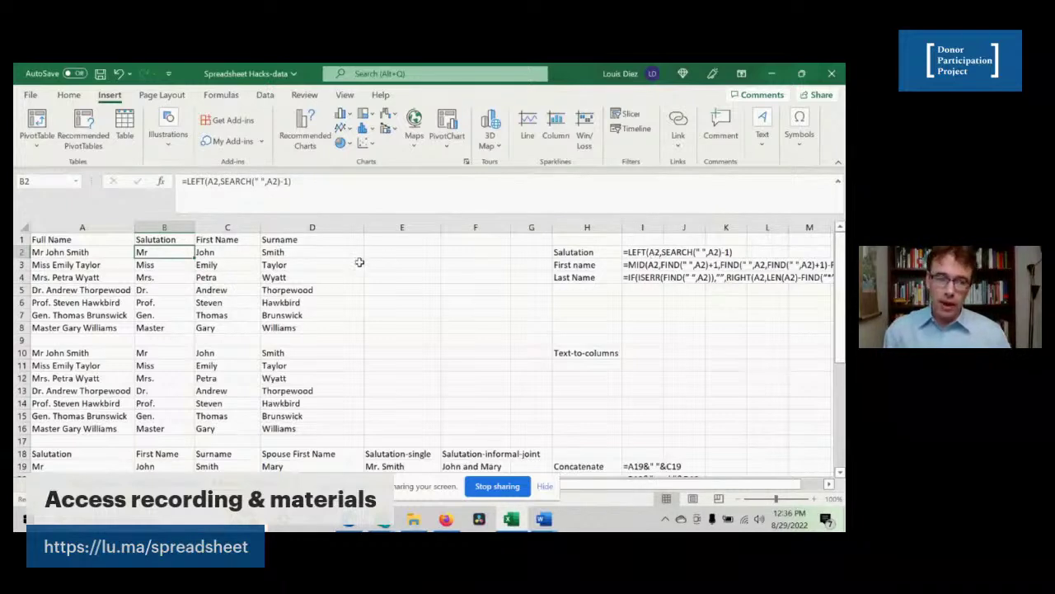
double_click(210, 181)
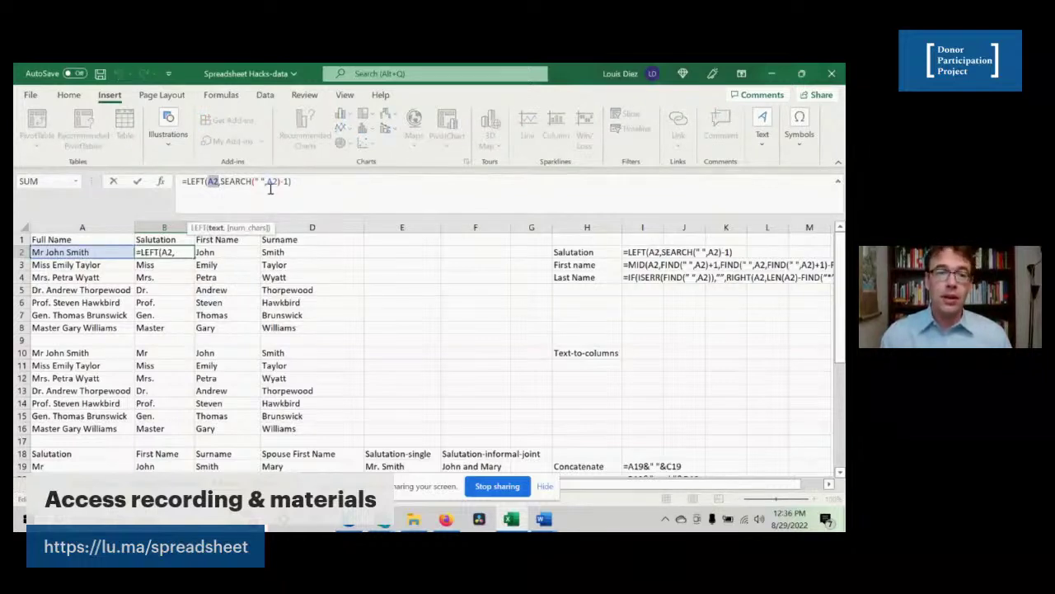
double_click(274, 182)
double_click(267, 181)
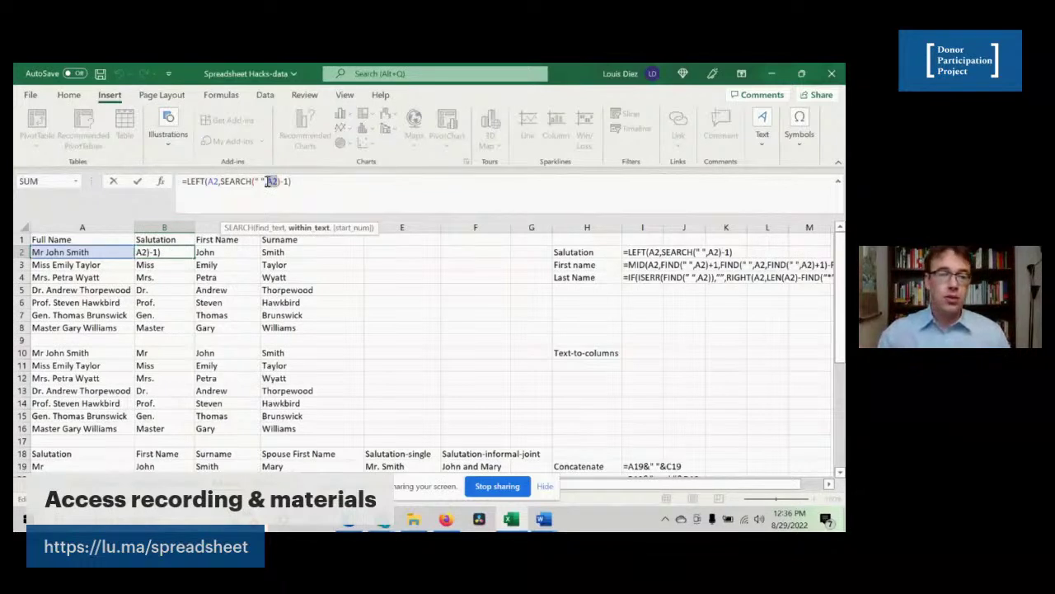
key(Return)
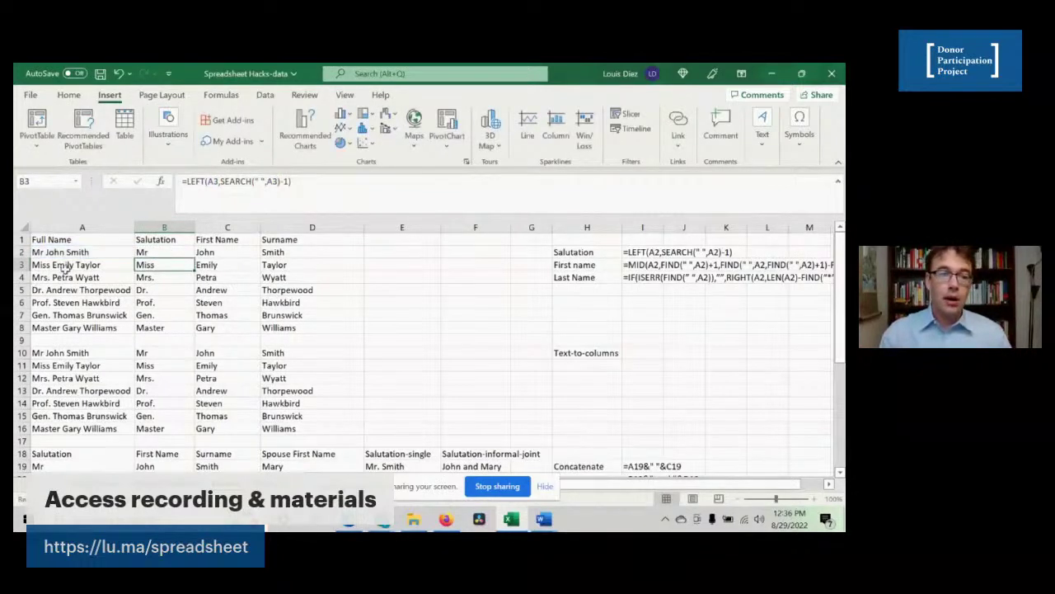
- Fill the salutation formula from B2 down to B8, giving titles Mr through Master
click(156, 252)
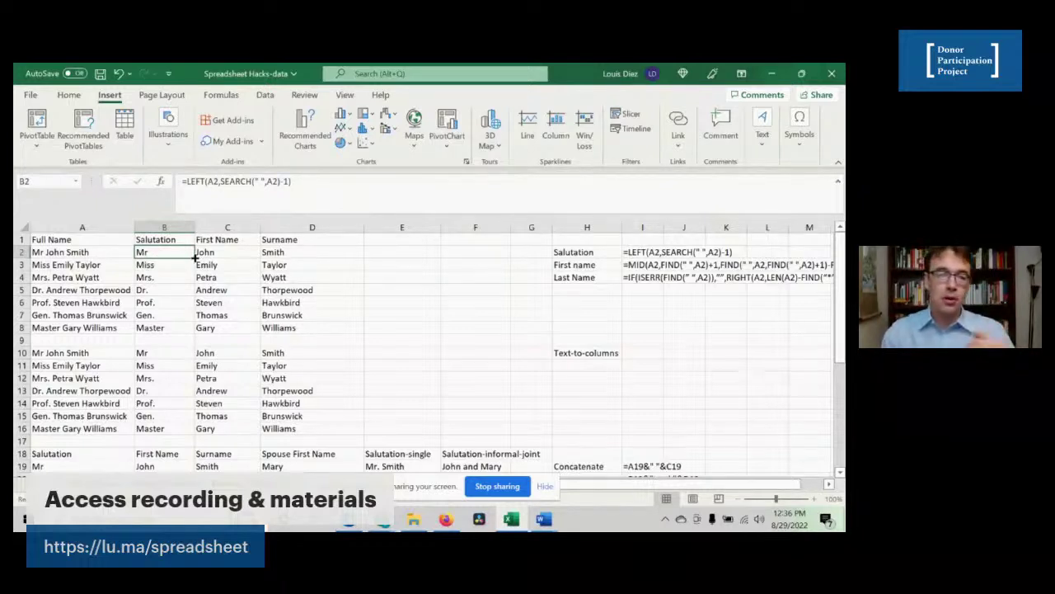
drag(195, 258, 185, 332)
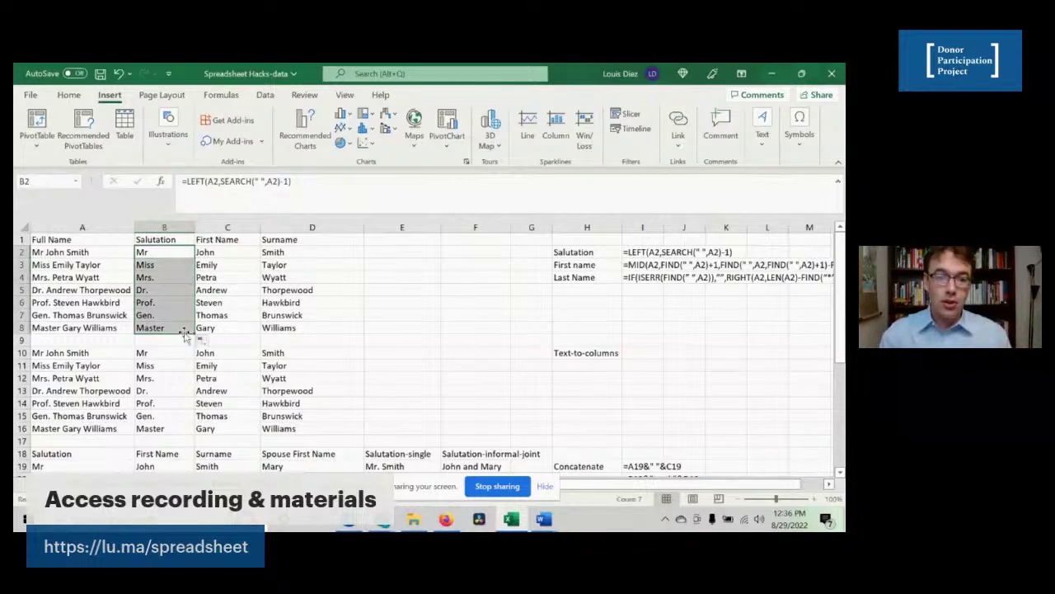
click(156, 250)
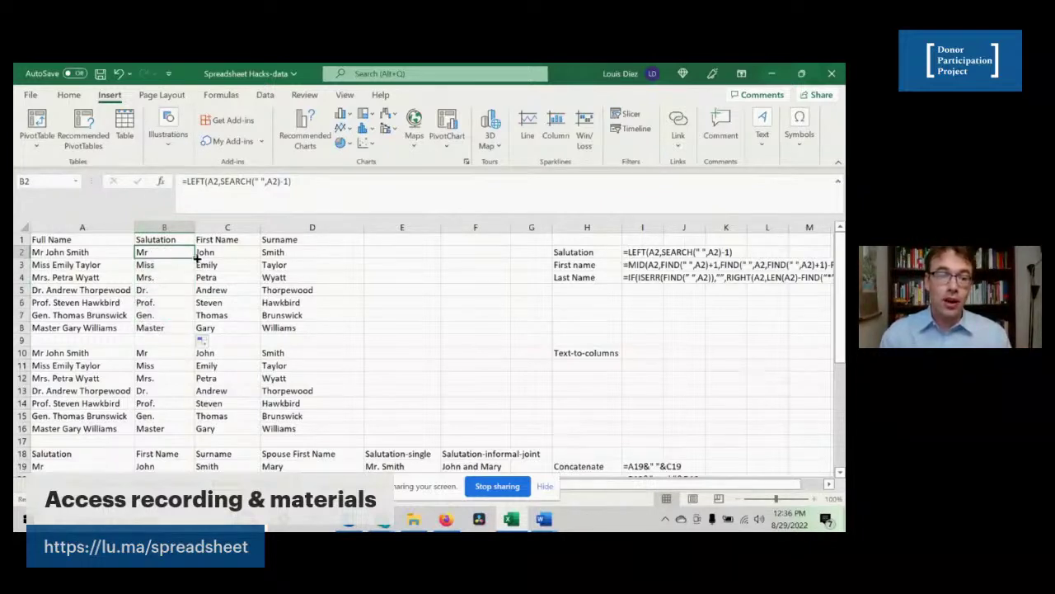
double_click(198, 258)
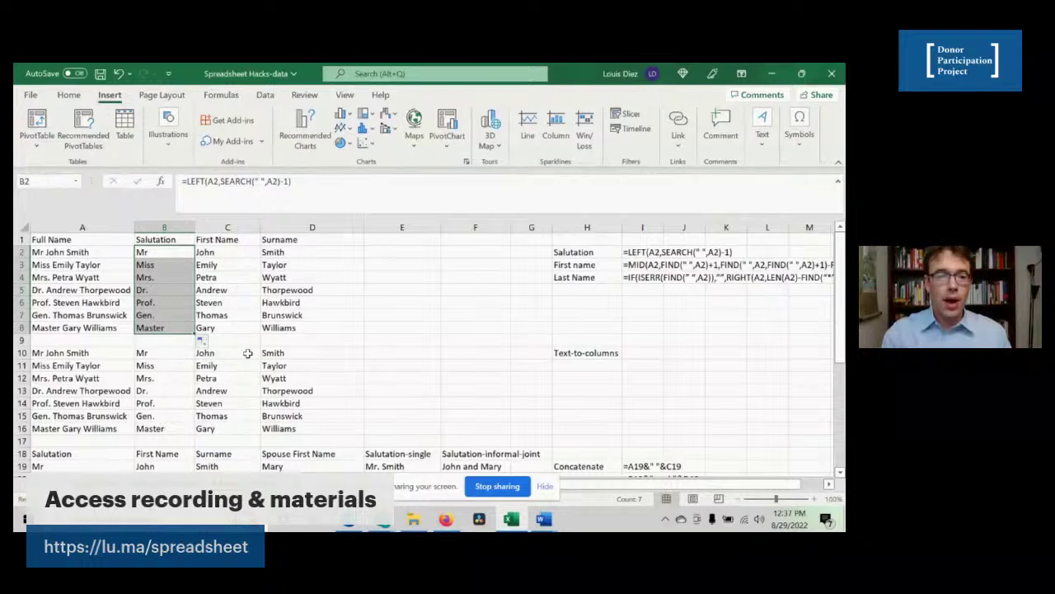
click(221, 256)
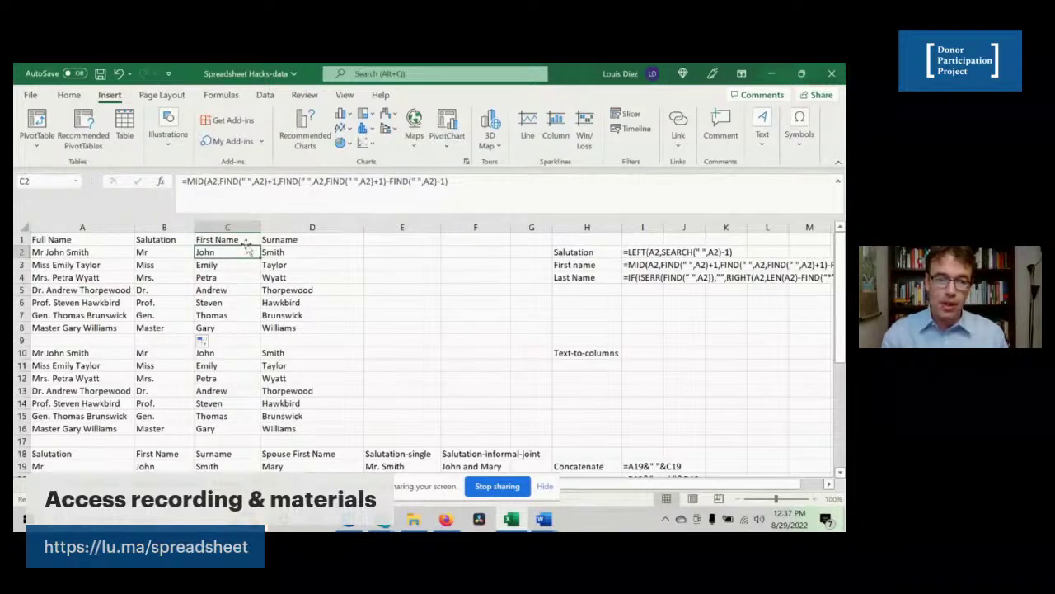
drag(175, 256, 359, 331)
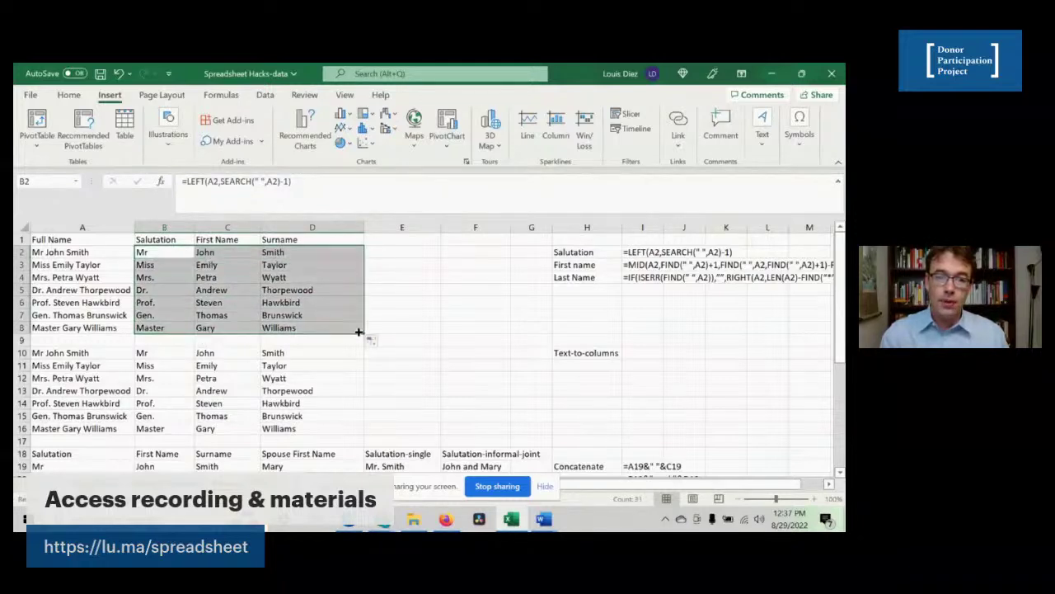
click(227, 254)
click(308, 252)
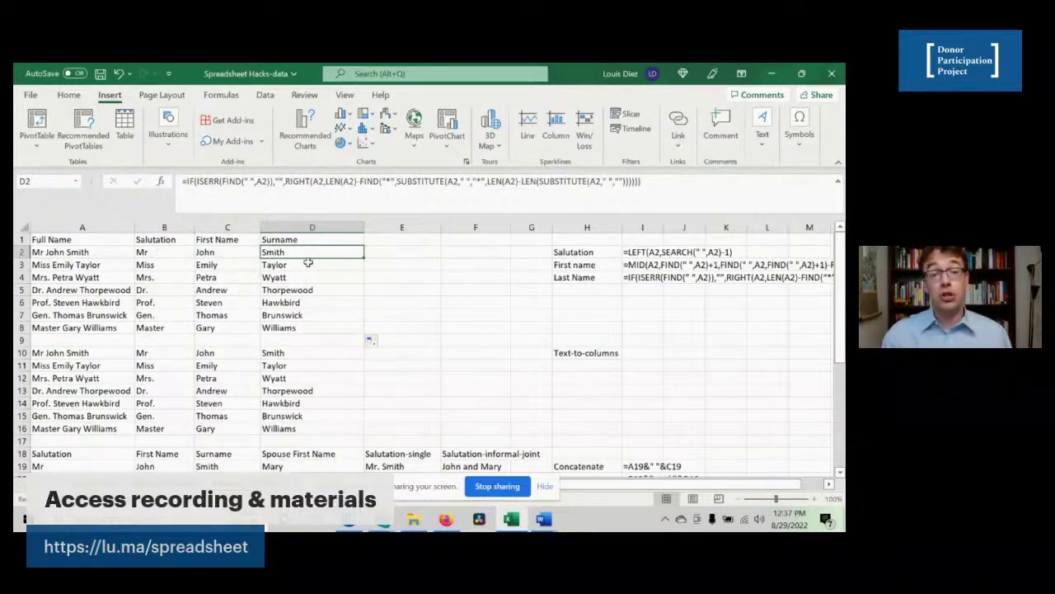
click(268, 292)
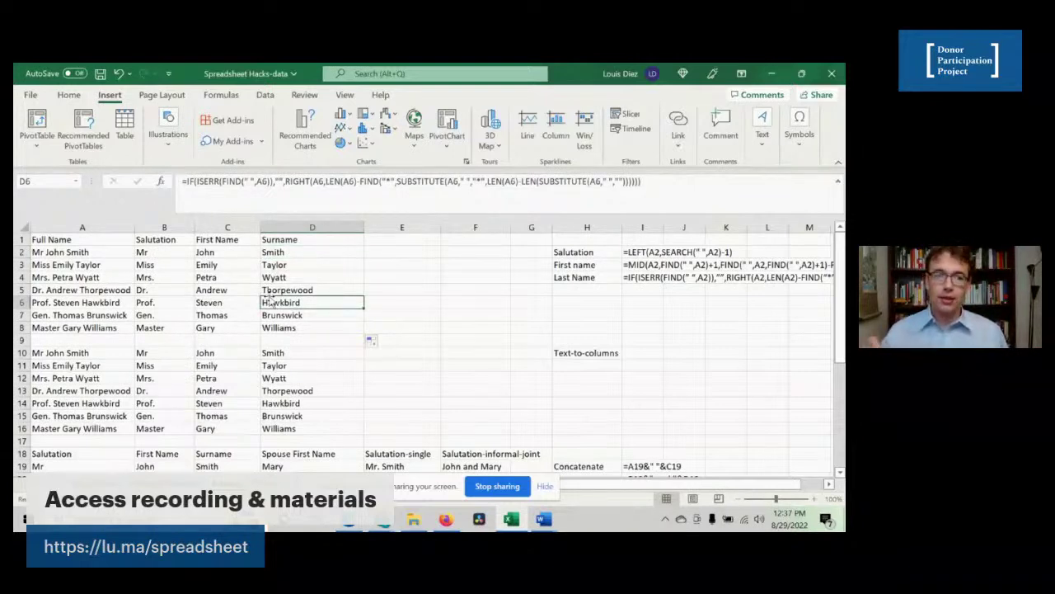
click(168, 254)
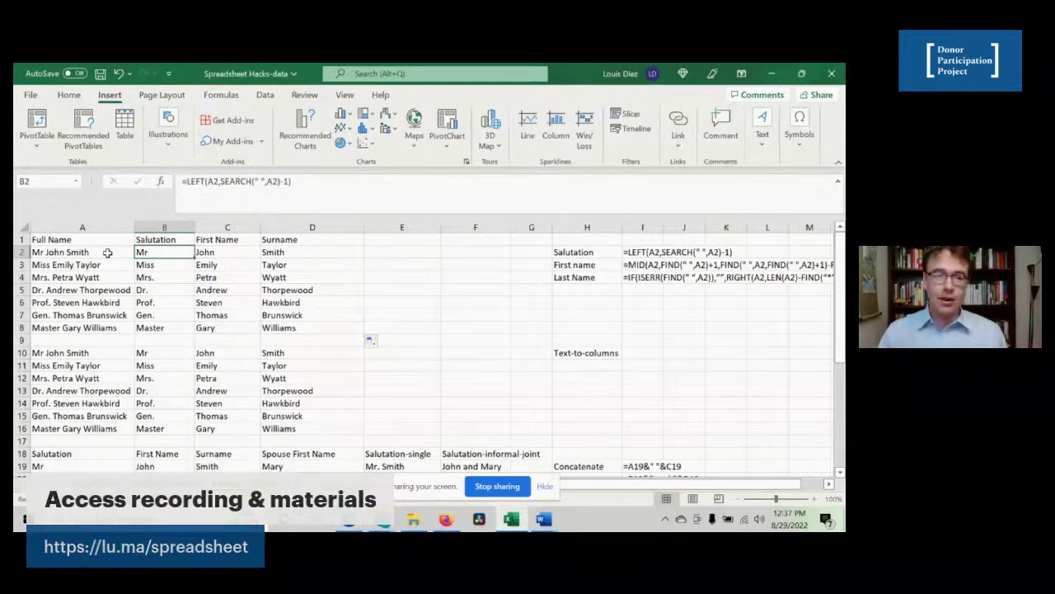
drag(107, 252, 86, 326)
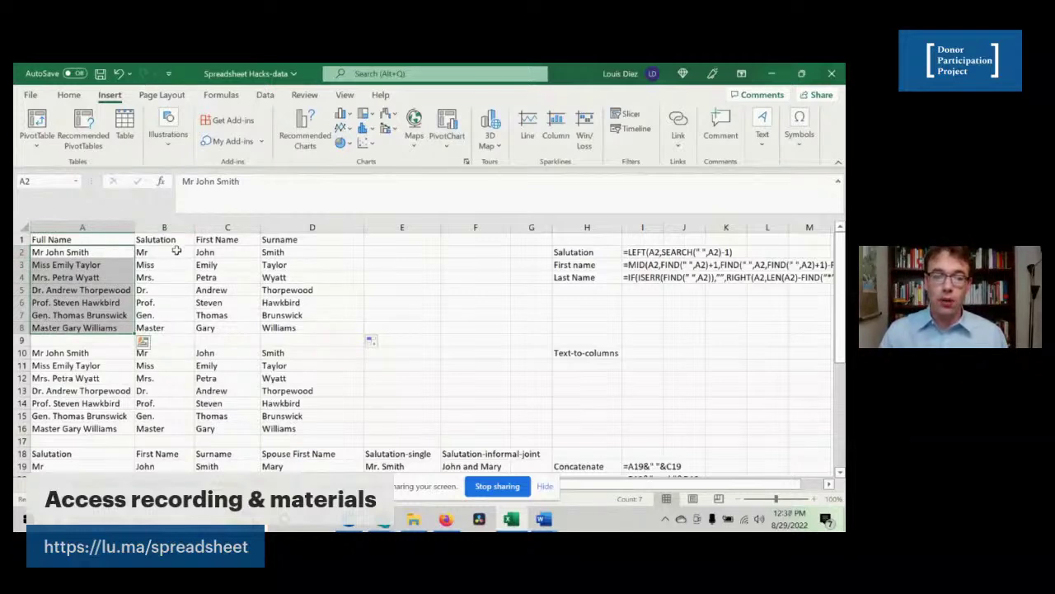
click(76, 303)
click(152, 330)
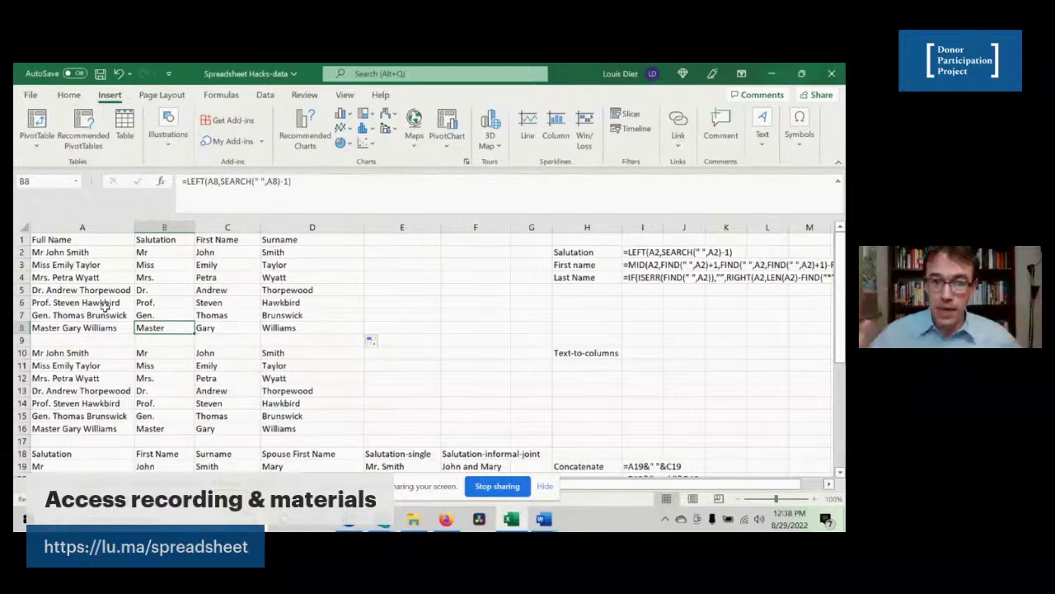
click(117, 304)
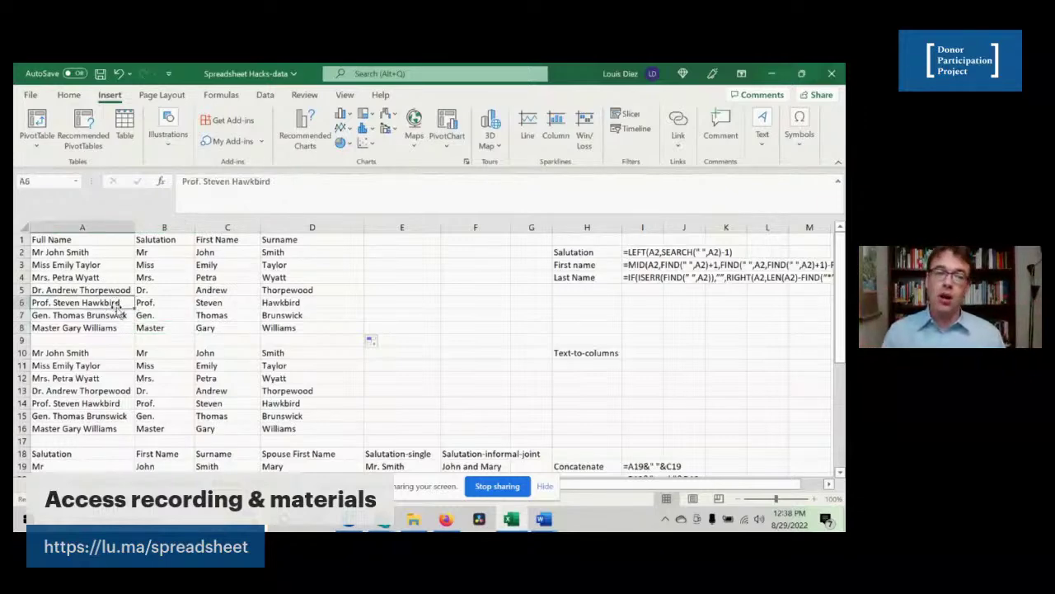
scroll(116, 304, down, 1)
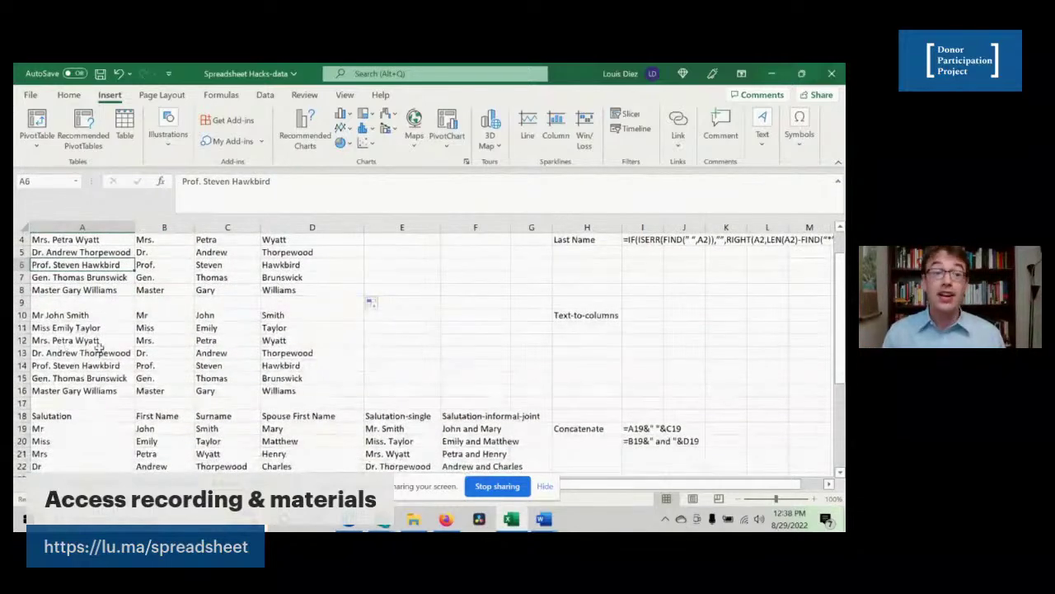
scroll(111, 328, up, 1)
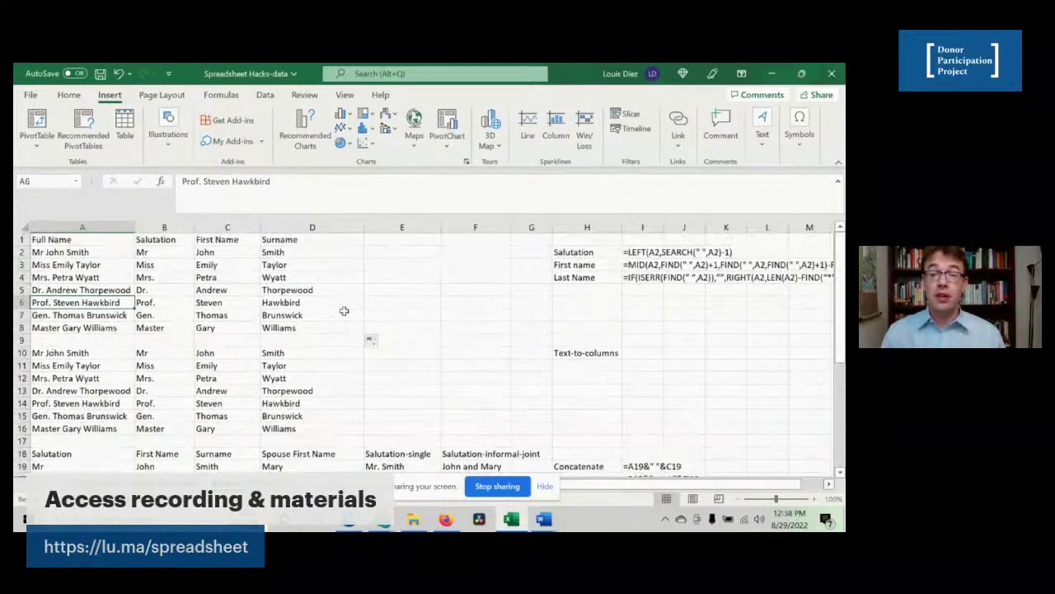
click(580, 352)
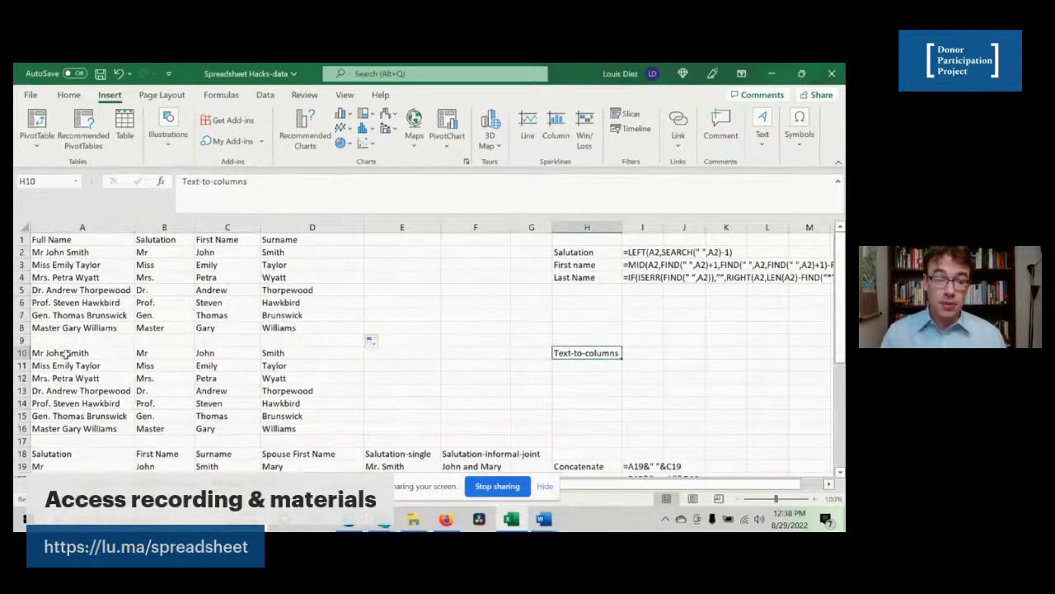
- Clear the old split results in B10:D16
drag(66, 353, 52, 431)
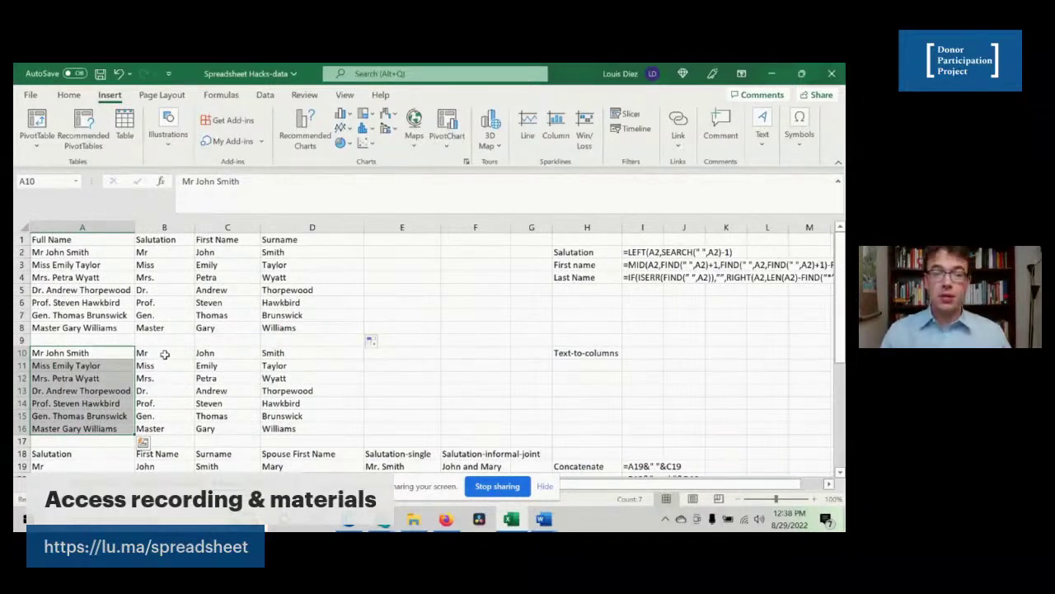
drag(165, 354, 272, 425)
key(Delete)
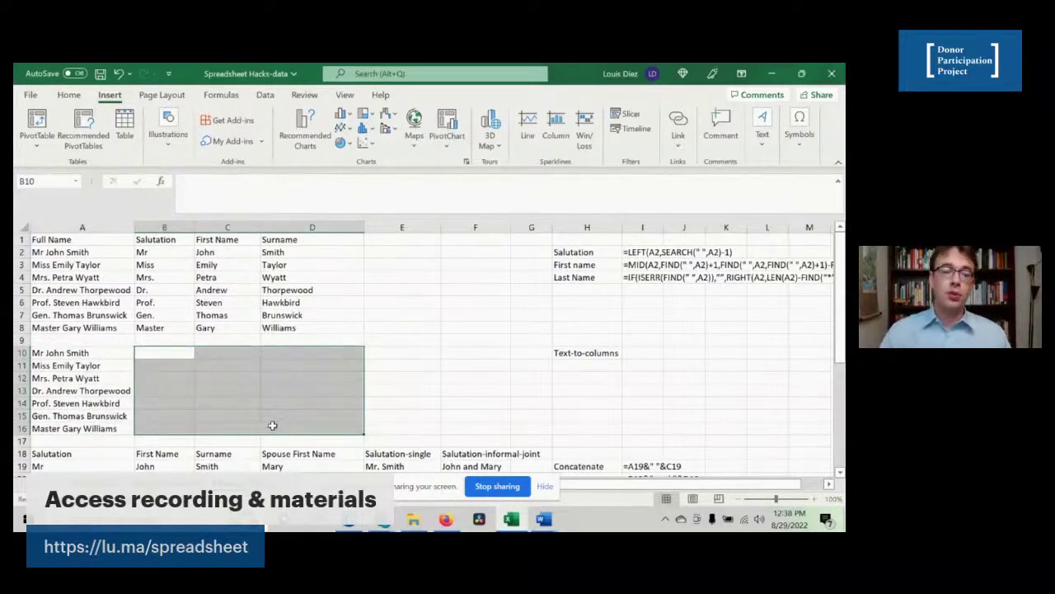
- Copy the seven full names from A10:A16 into B10:B16
key(Left)
key(ctrl+shift+Down)
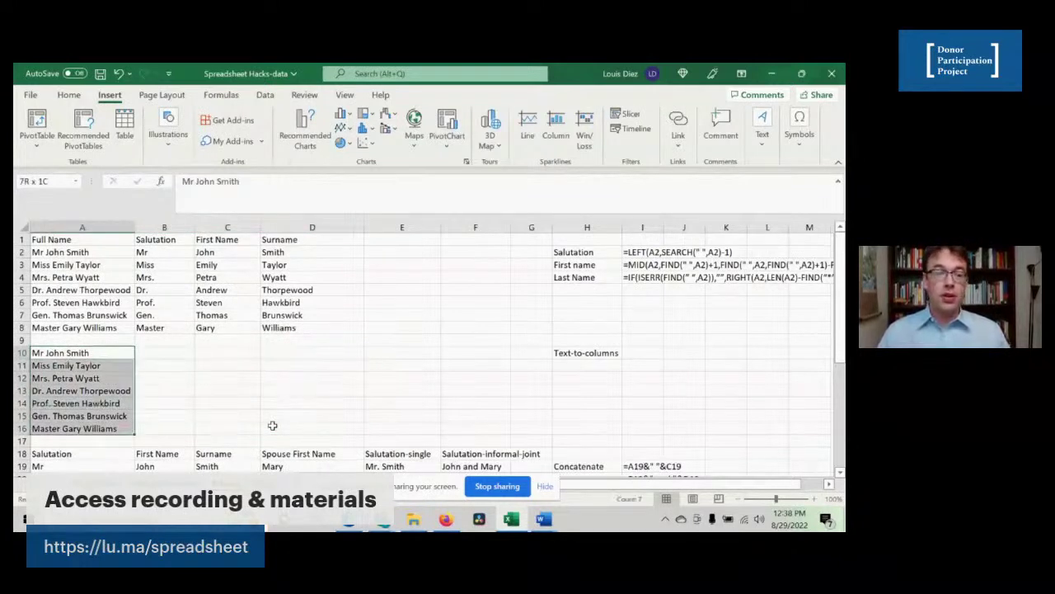
key(ctrl+c)
key(Right)
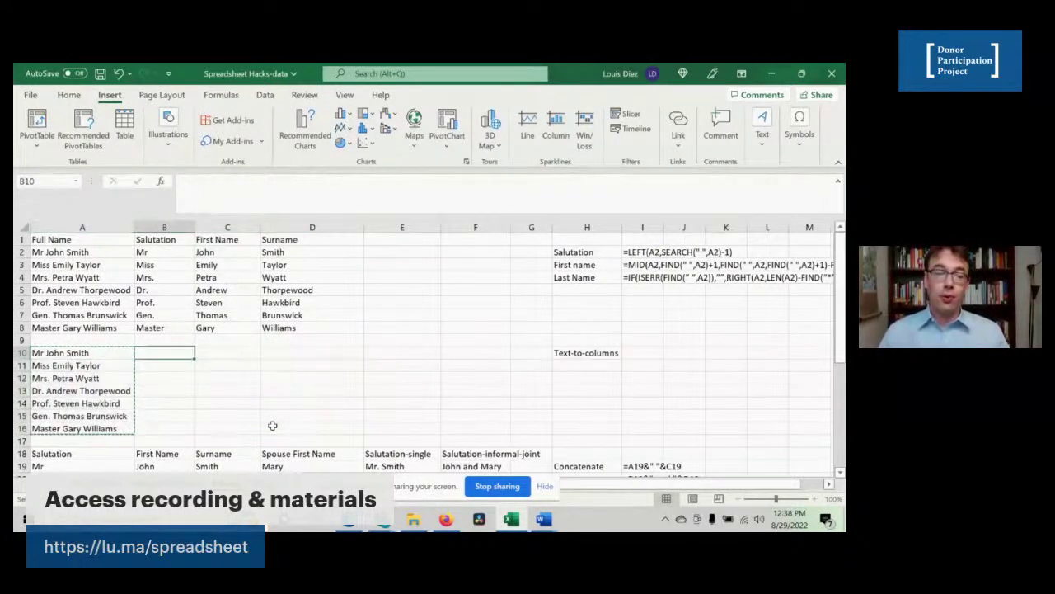
key(ctrl+v)
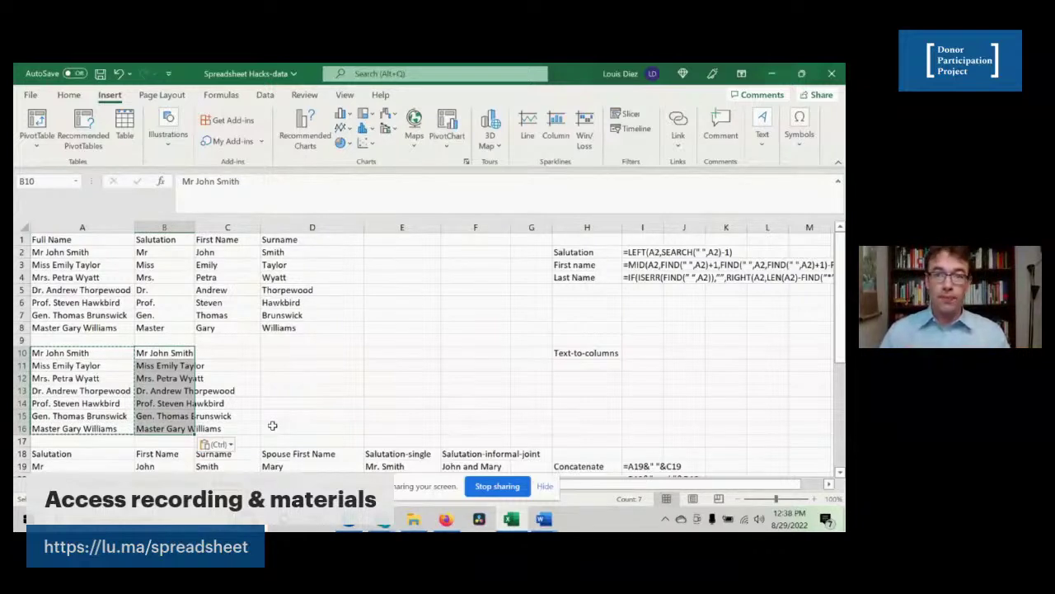
click(275, 95)
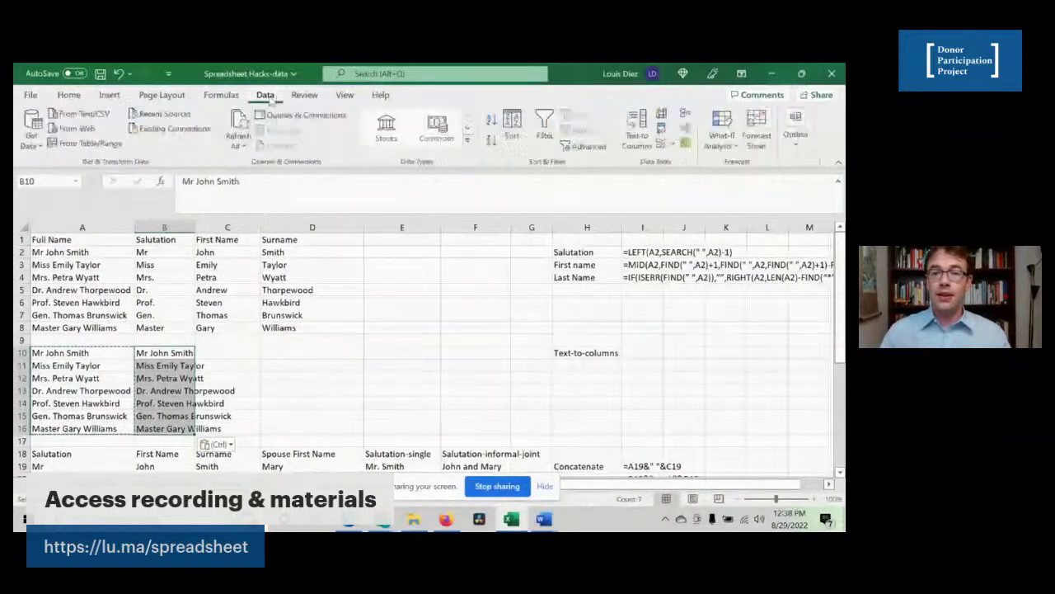
- Split B10:B16 with Text to Columns, delimited by Space instead of Comma, into B10:D16
click(639, 147)
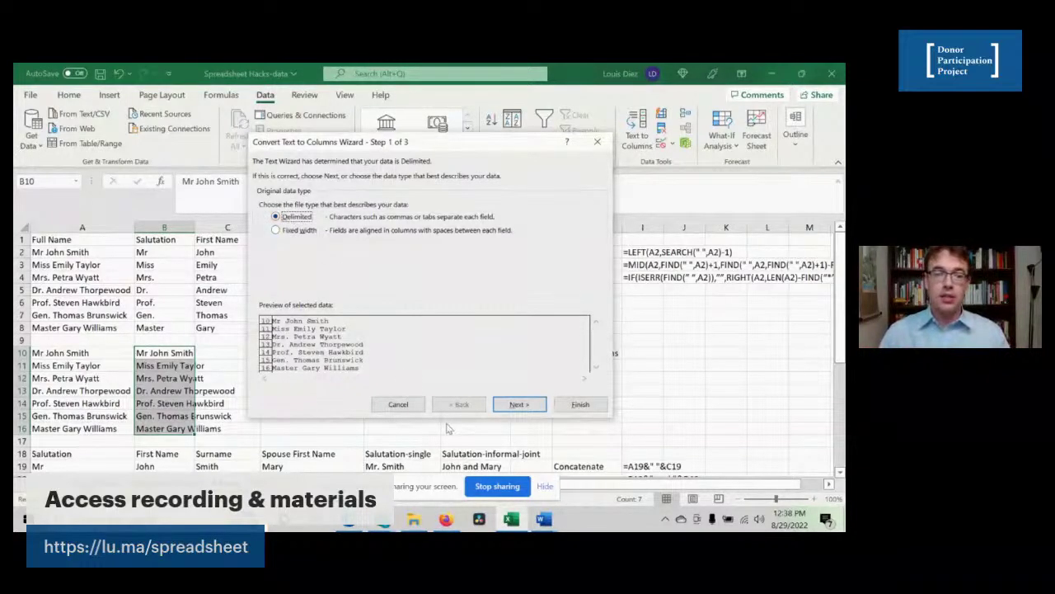
click(519, 404)
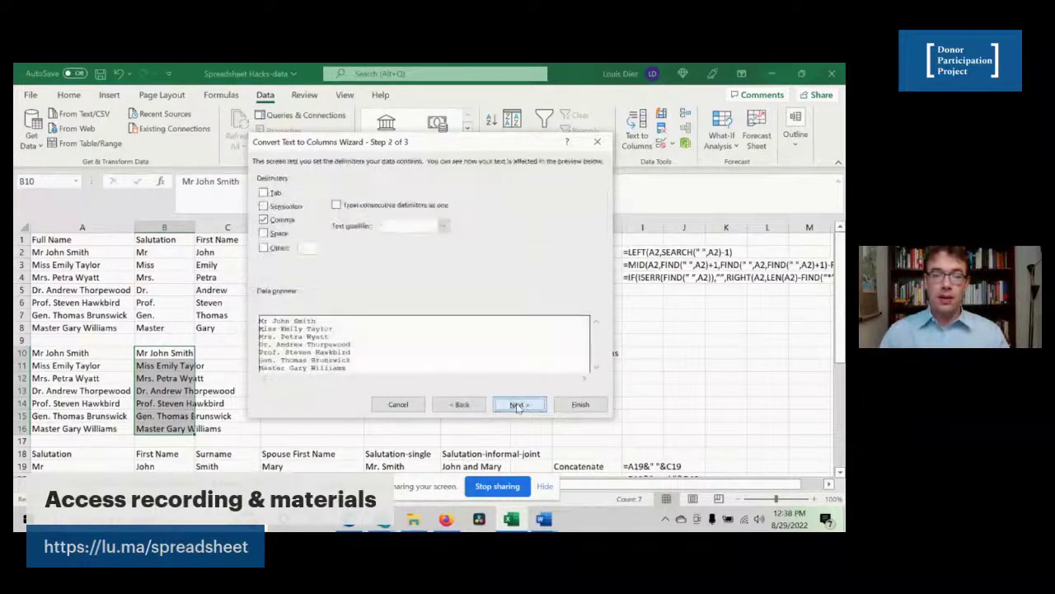
click(264, 221)
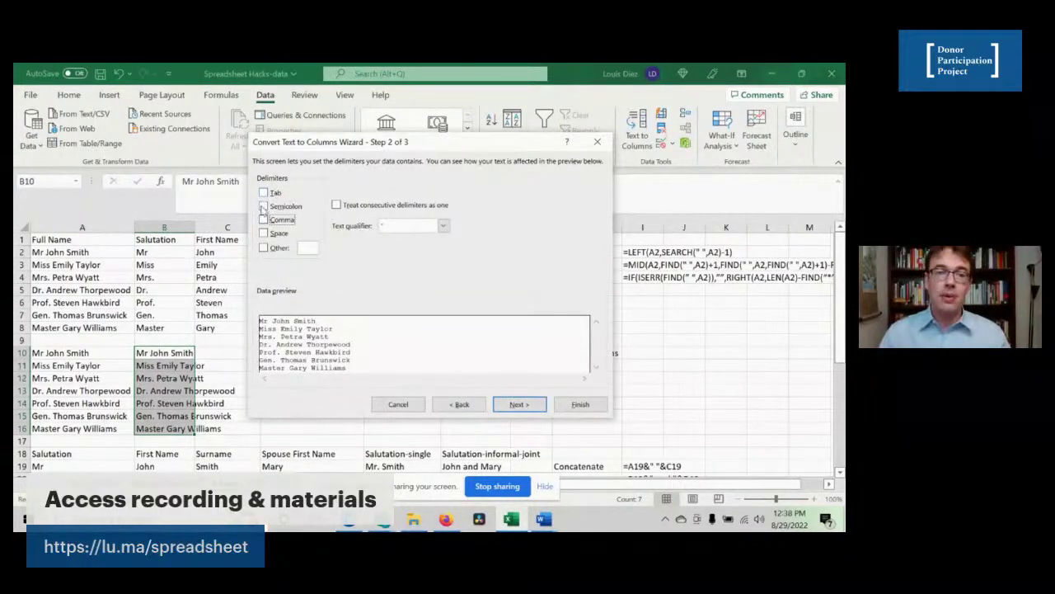
click(264, 235)
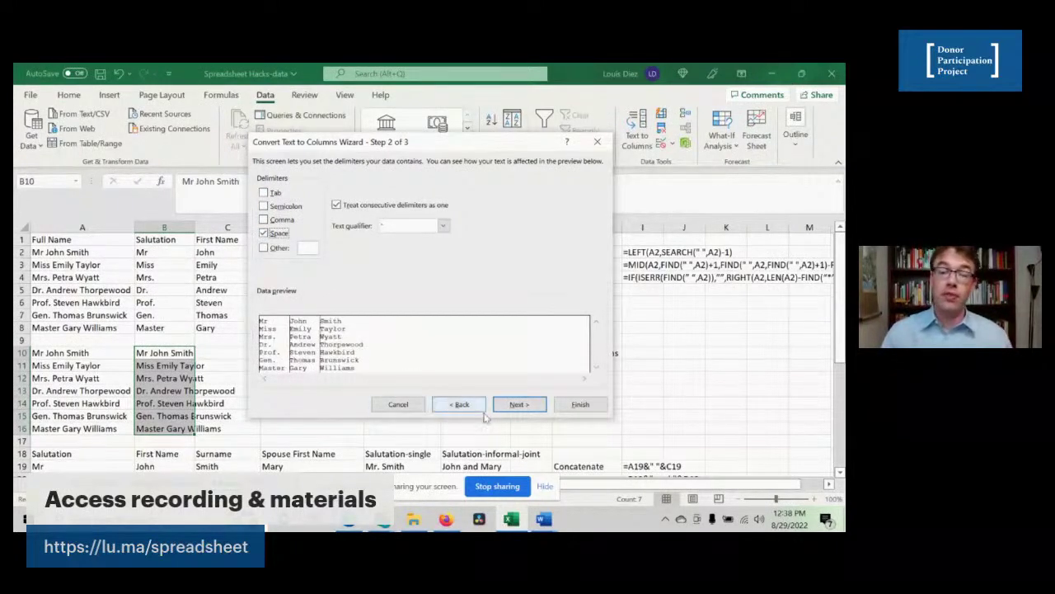
click(517, 404)
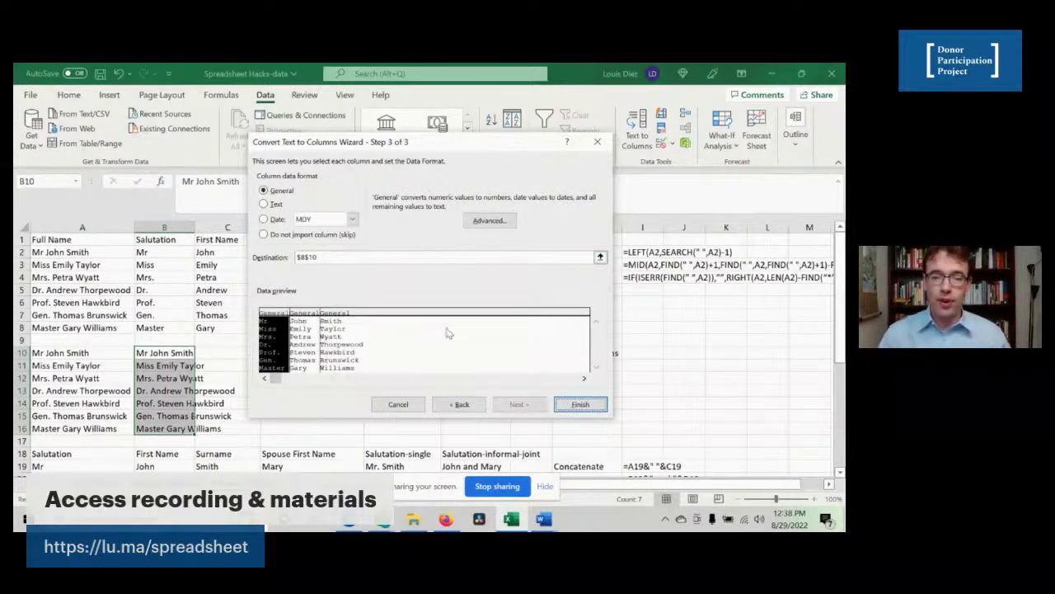
click(578, 409)
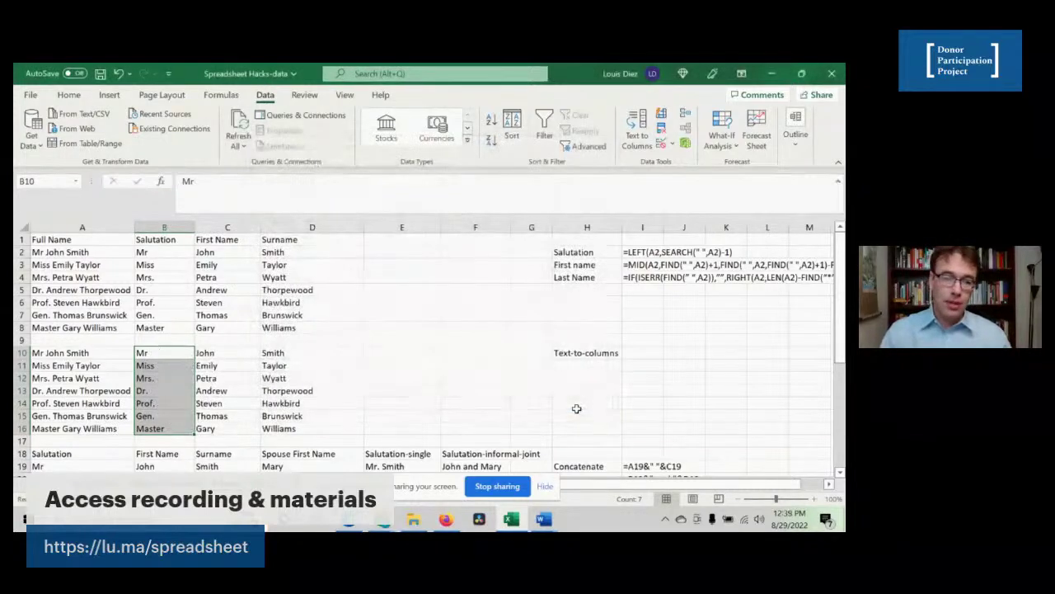
click(229, 391)
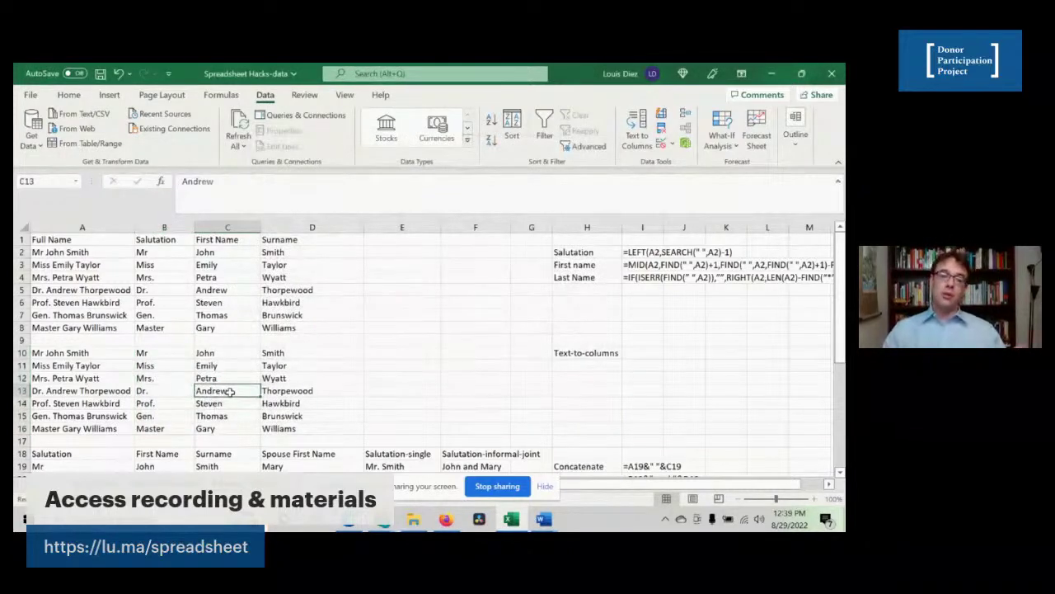
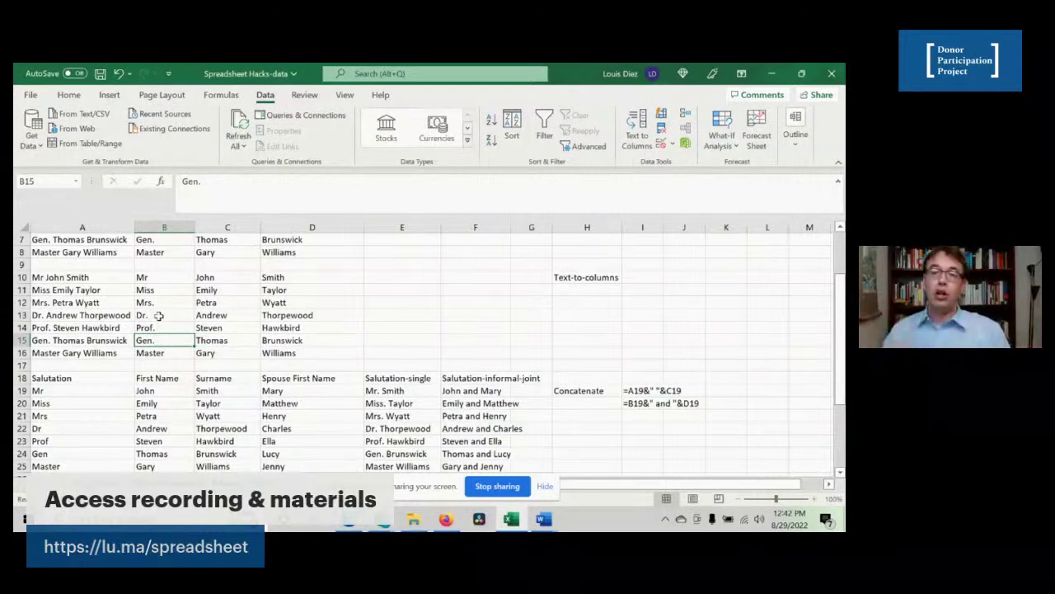
- Scroll down to the name rows and select the first name Emily in B20
scroll(159, 314, down, 3)
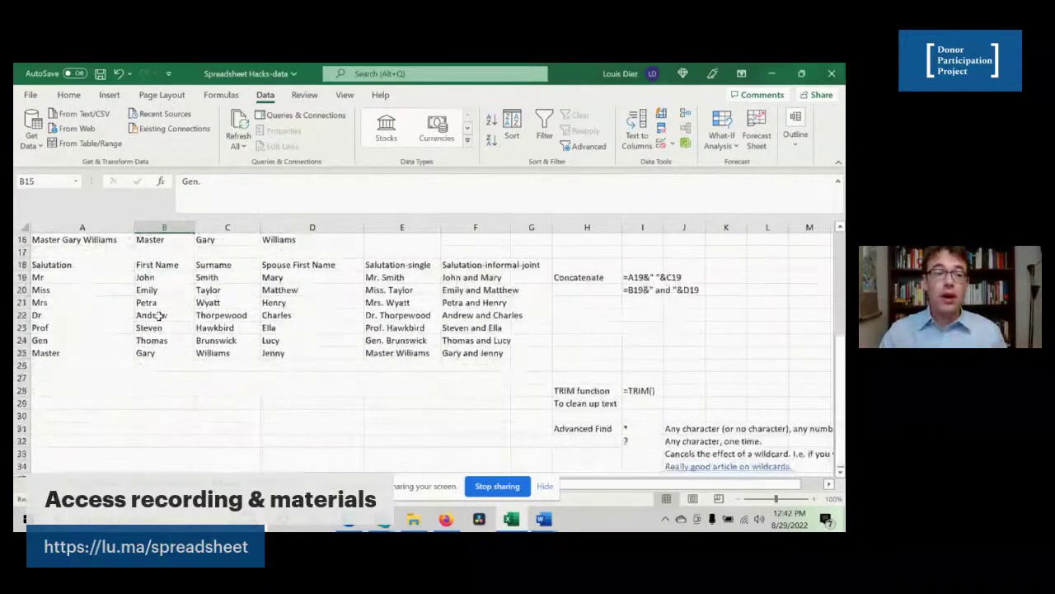
scroll(165, 353, up, 3)
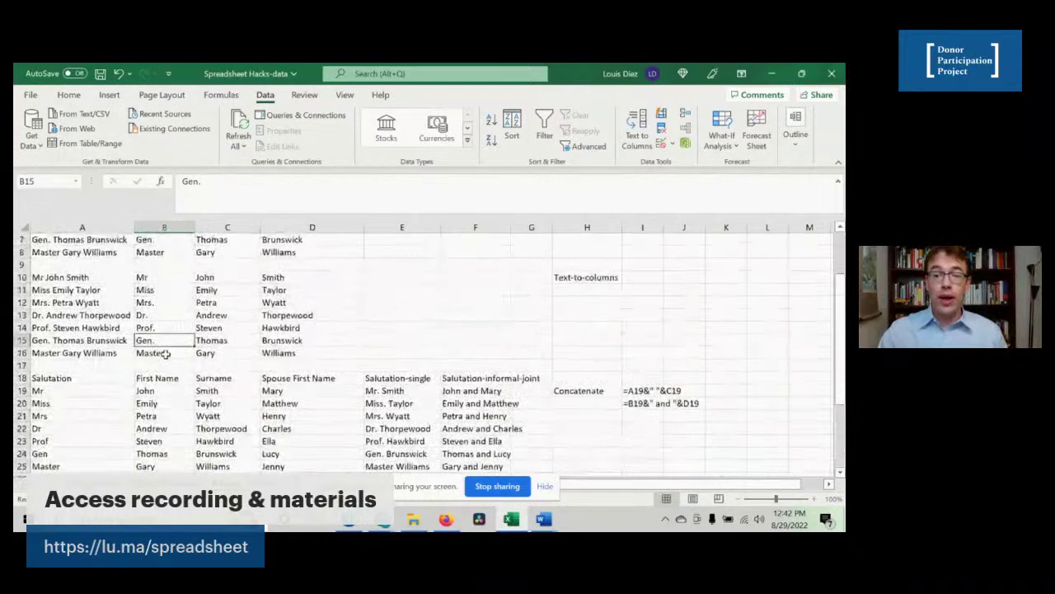
scroll(165, 353, down, 3)
click(167, 291)
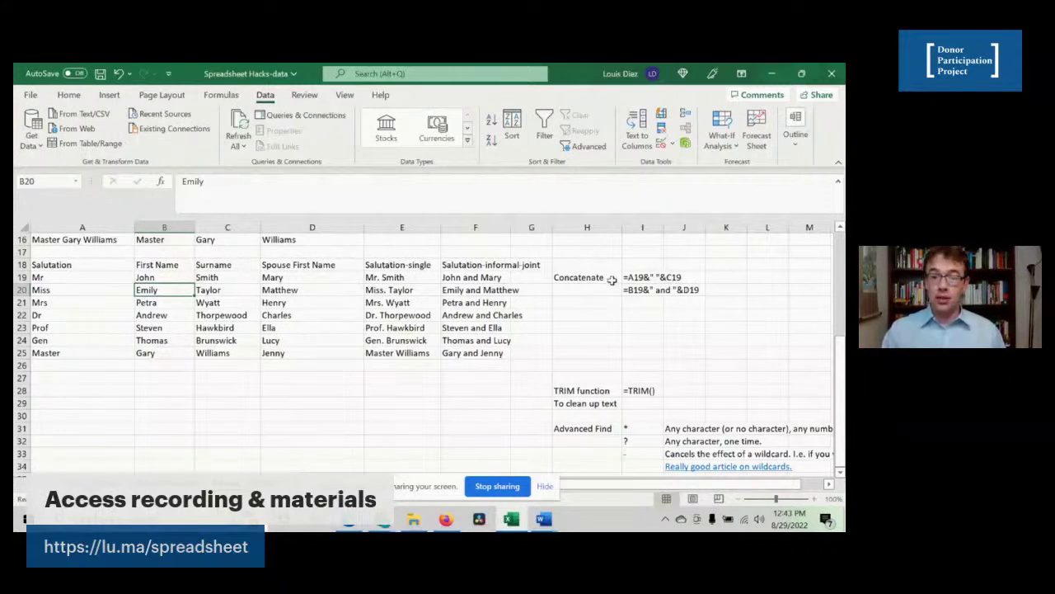
click(173, 280)
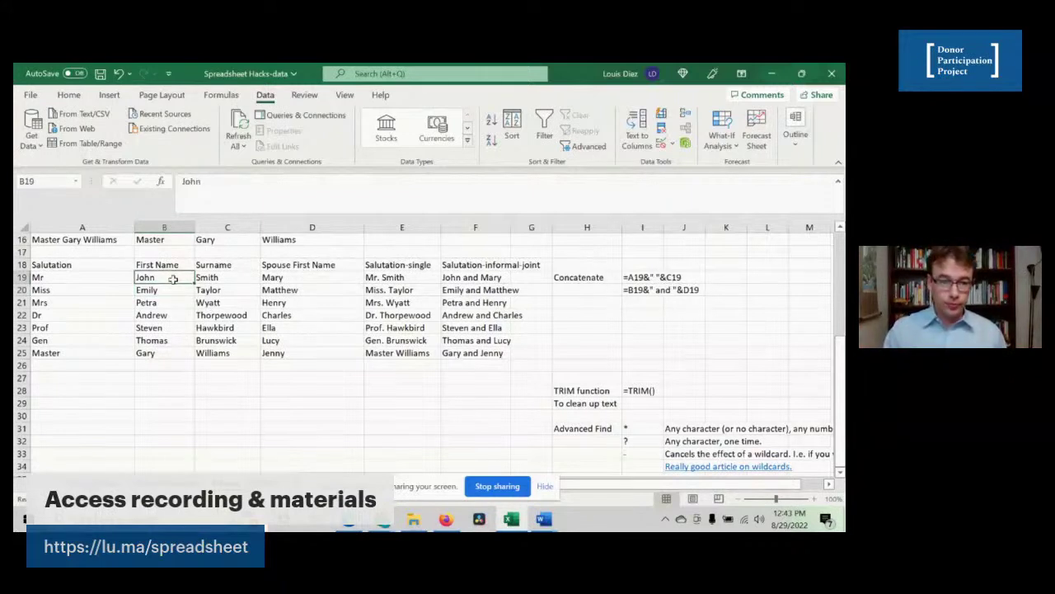
click(393, 279)
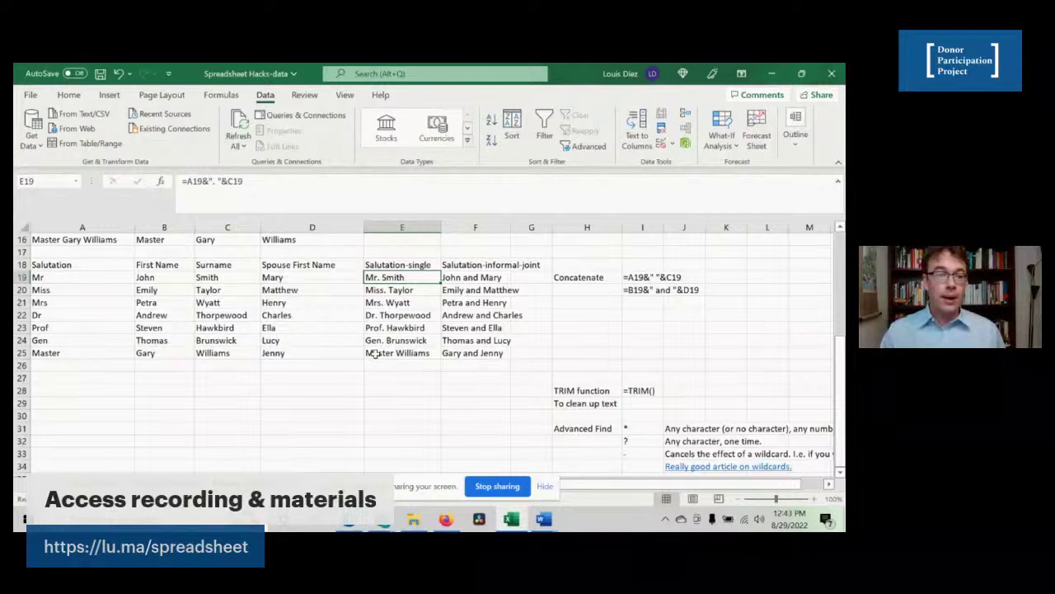
scroll(64, 338, up, 5)
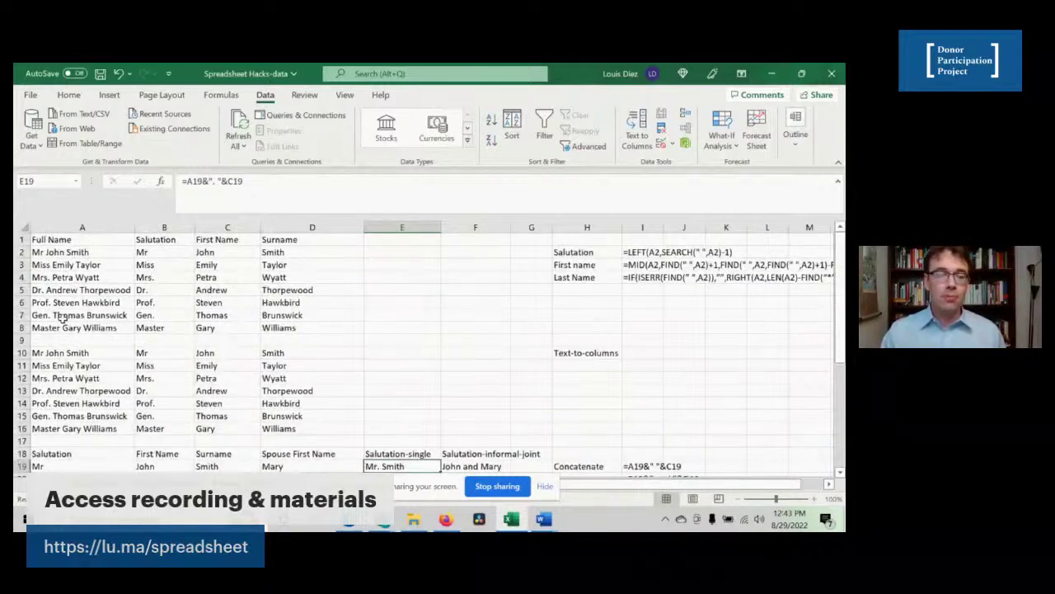
scroll(61, 318, down, 4)
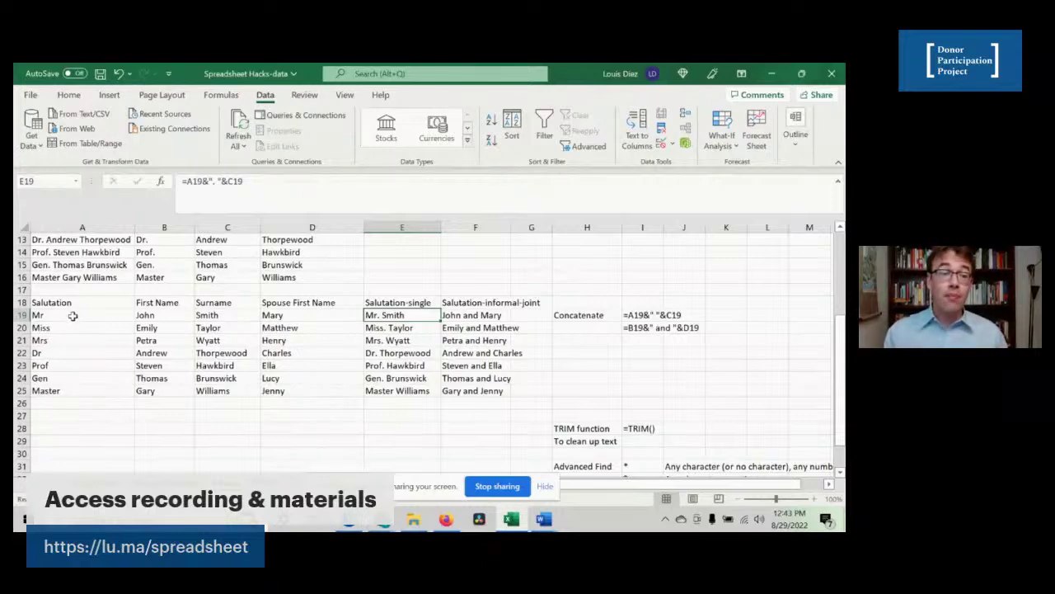
scroll(74, 315, up, 4)
scroll(74, 321, down, 4)
drag(49, 315, 50, 390)
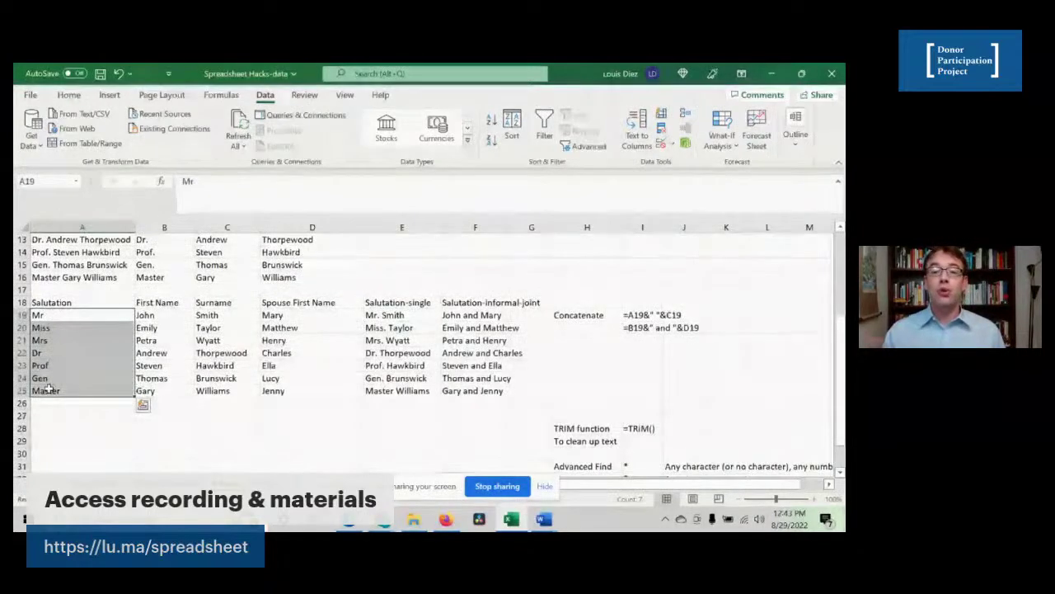
key(ctrl+f)
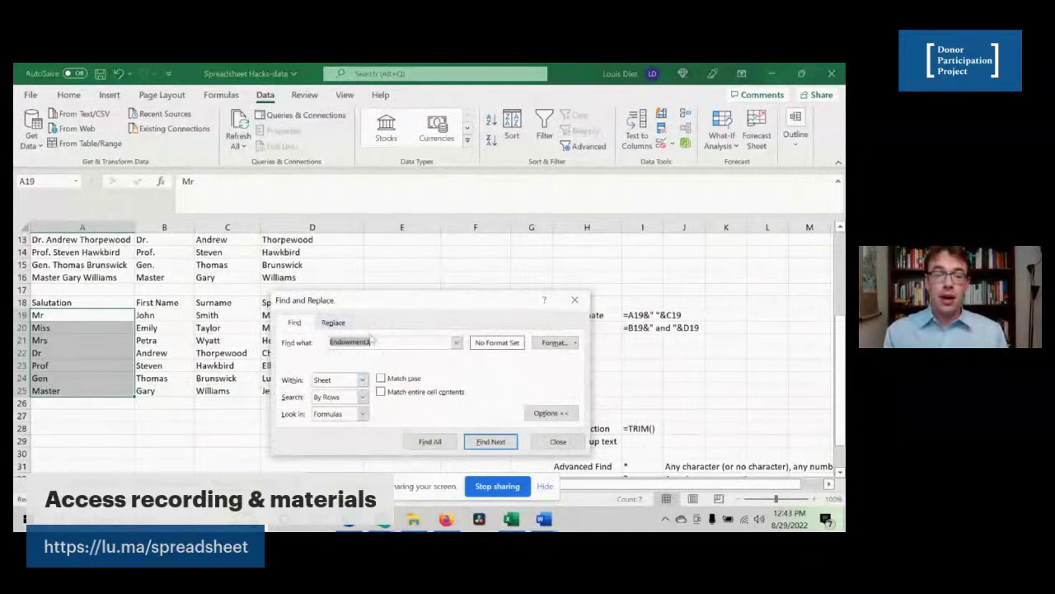
key(BackSpace)
click(346, 326)
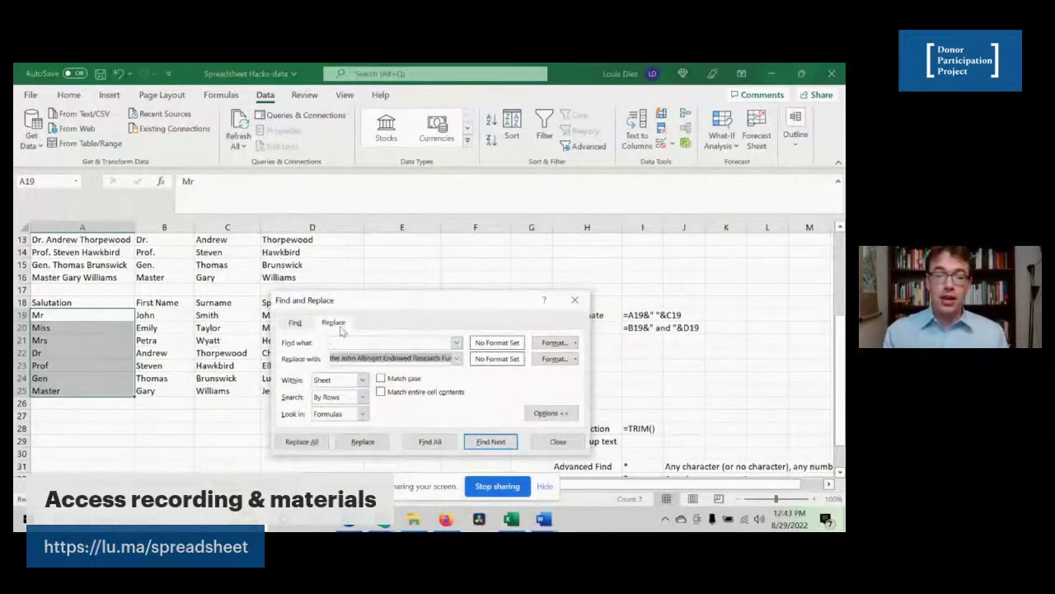
key(BackSpace)
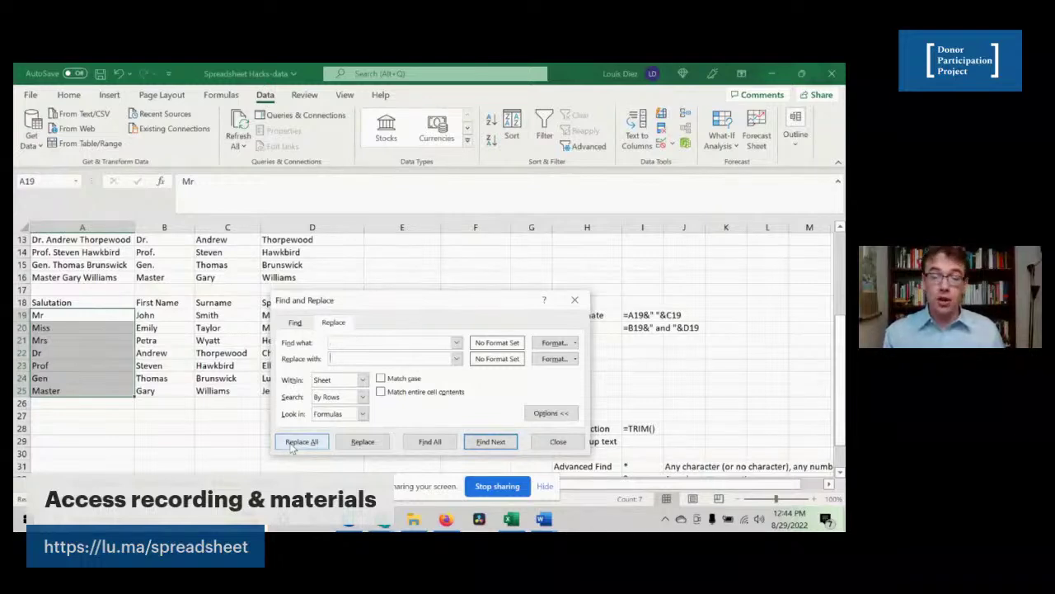
click(297, 443)
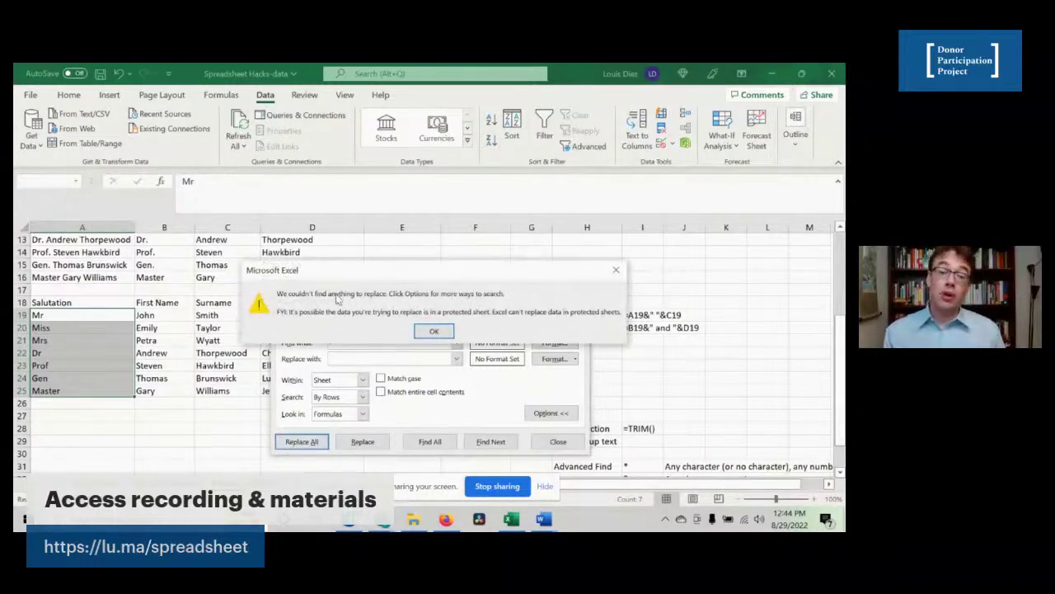
click(434, 331)
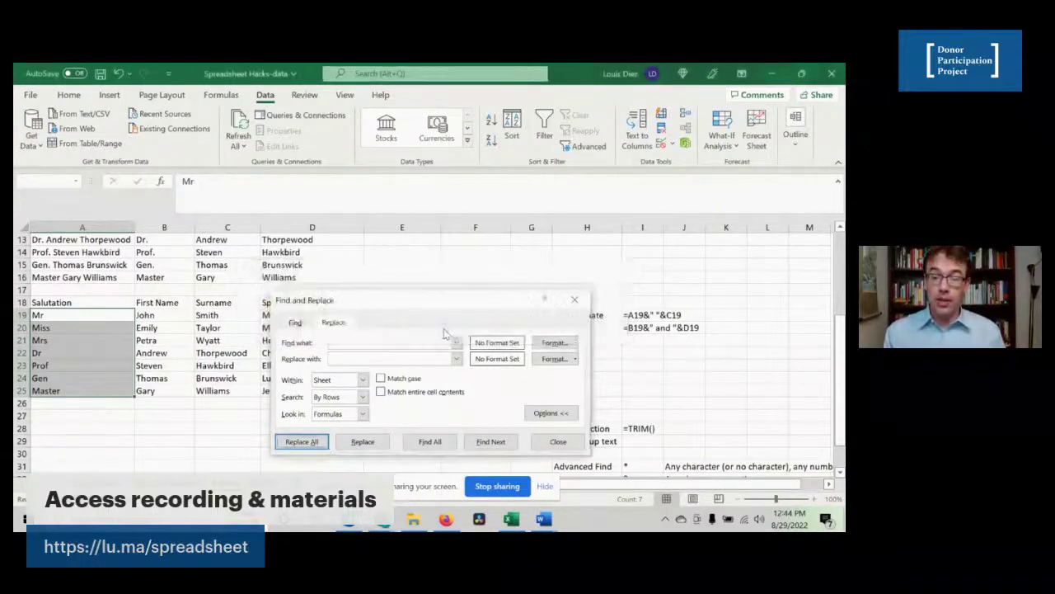
click(559, 442)
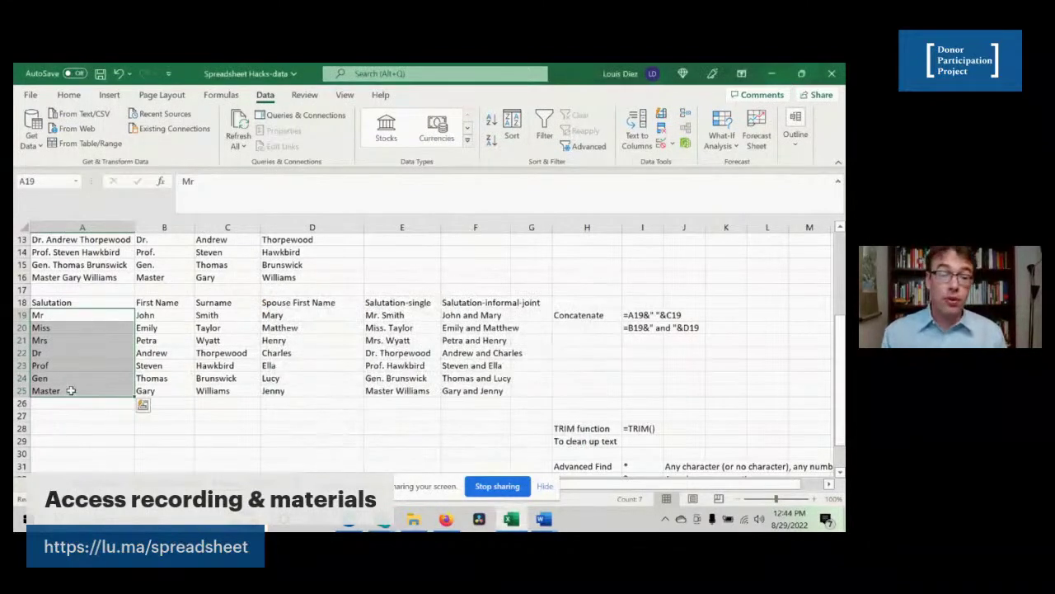
click(384, 318)
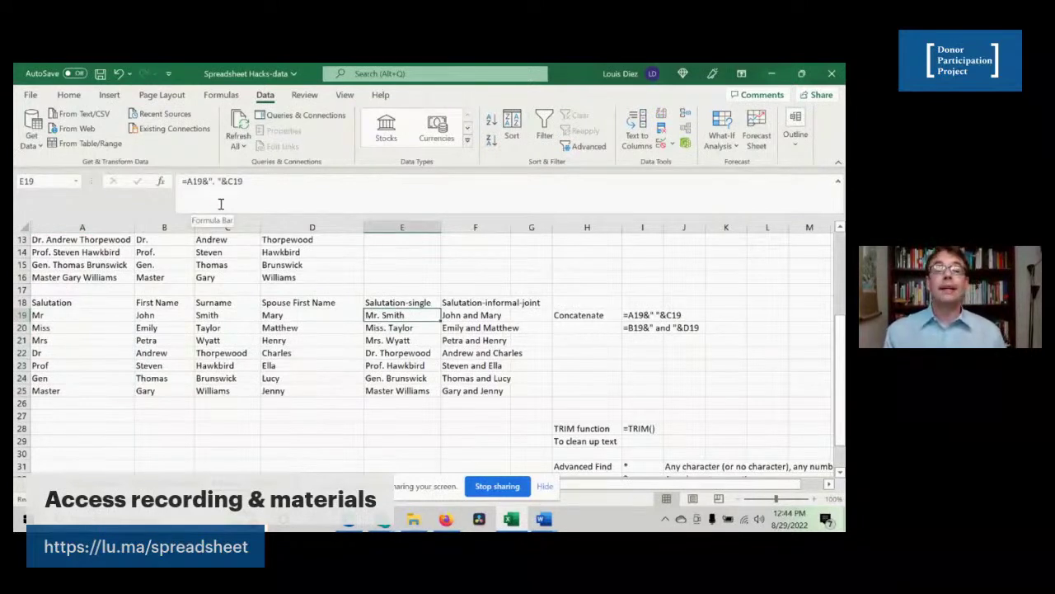
- Check the salutation formulas for Miss Taylor, Mrs. Wyatt and Master Williams, then autofit column F
click(384, 328)
click(385, 340)
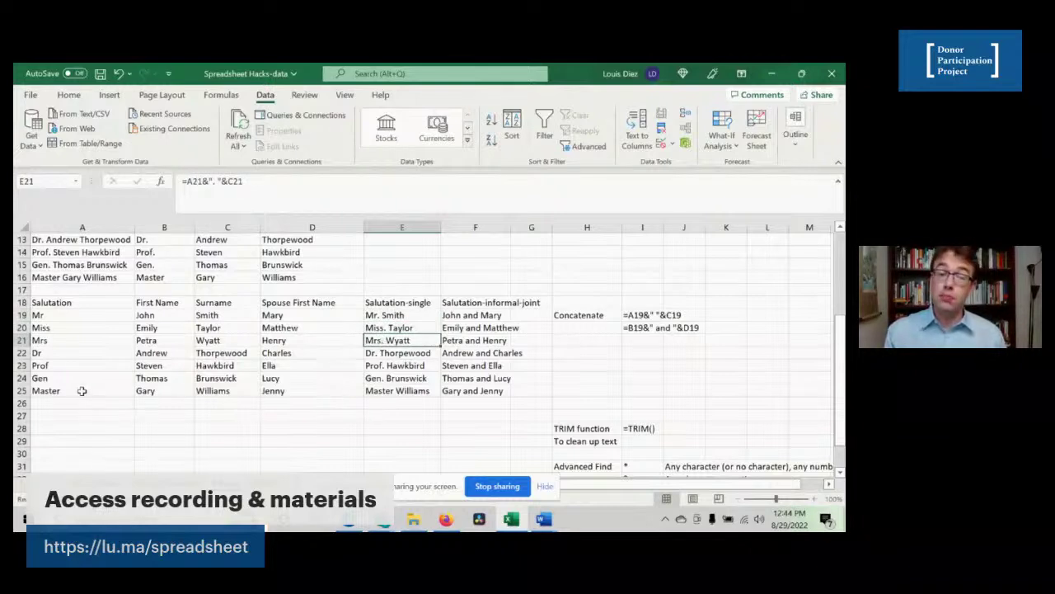
click(375, 393)
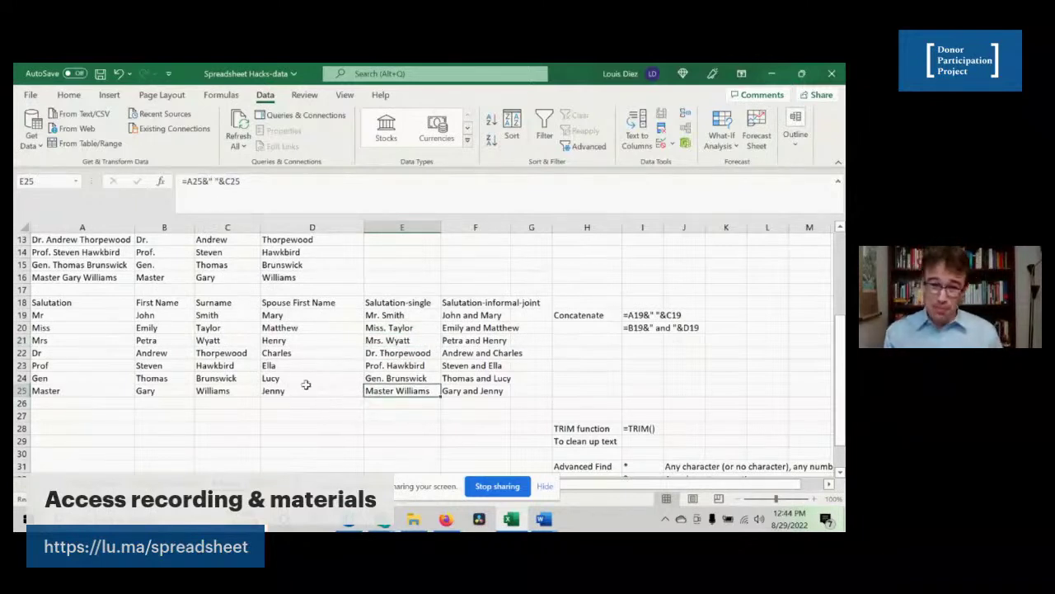
double_click(511, 224)
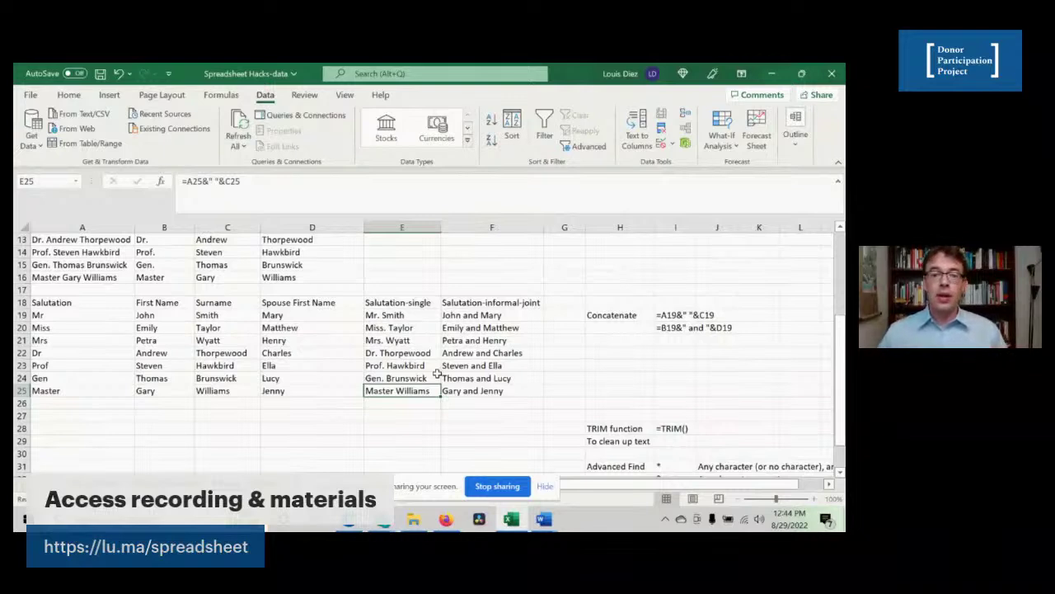
- Delete the title Dr in A22 to show E22 updating, then undo to restore Dr. Thorpewood
key(Left)
key(Up)
key(Right)
key(Up)
key(Up)
key(Left)
key(Left)
key(Left)
key(Left)
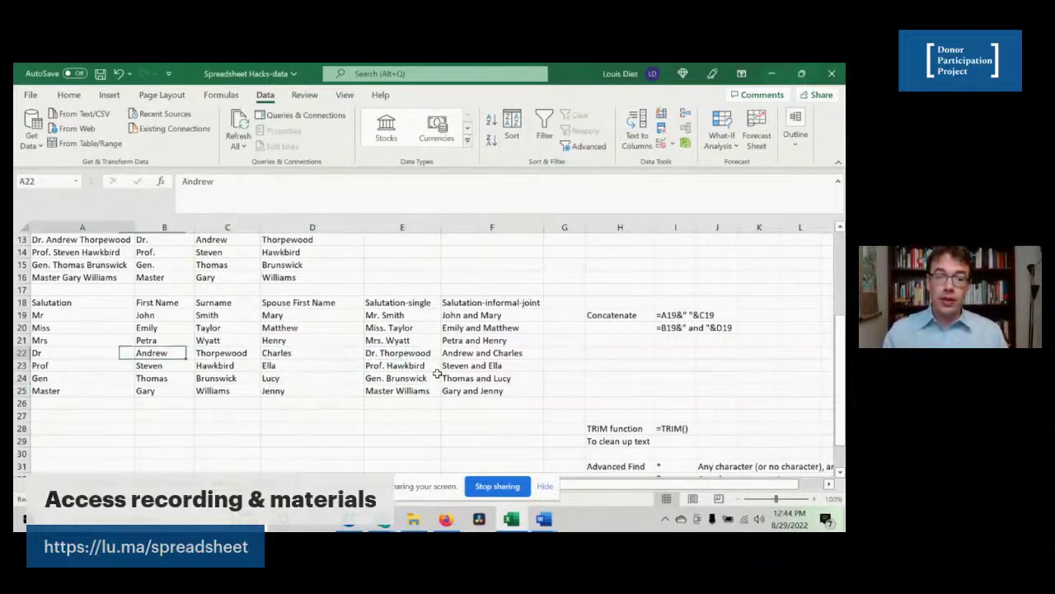
key(Delete)
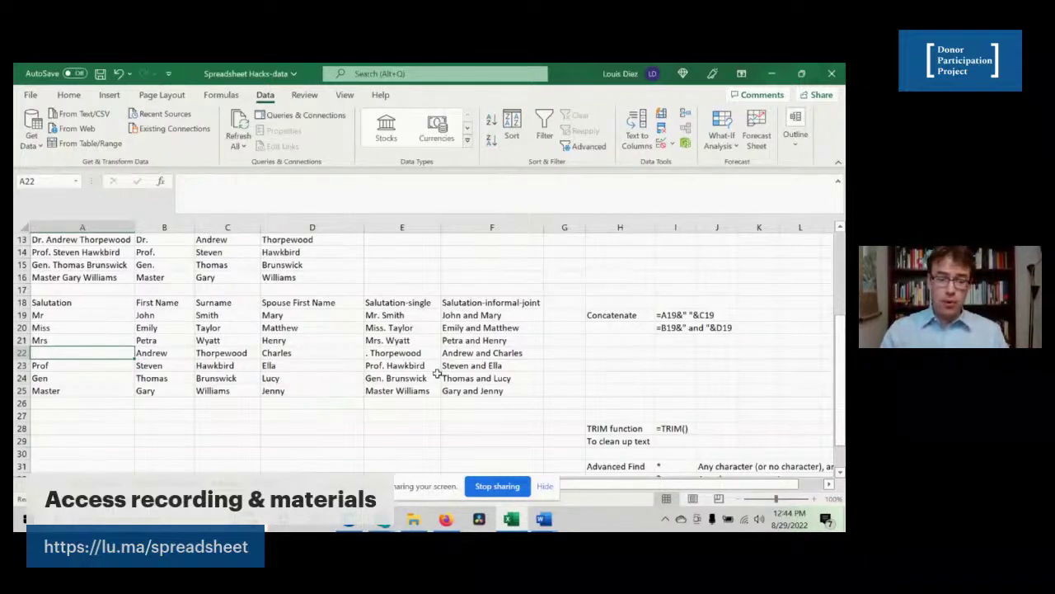
key(ctrl+z)
click(384, 353)
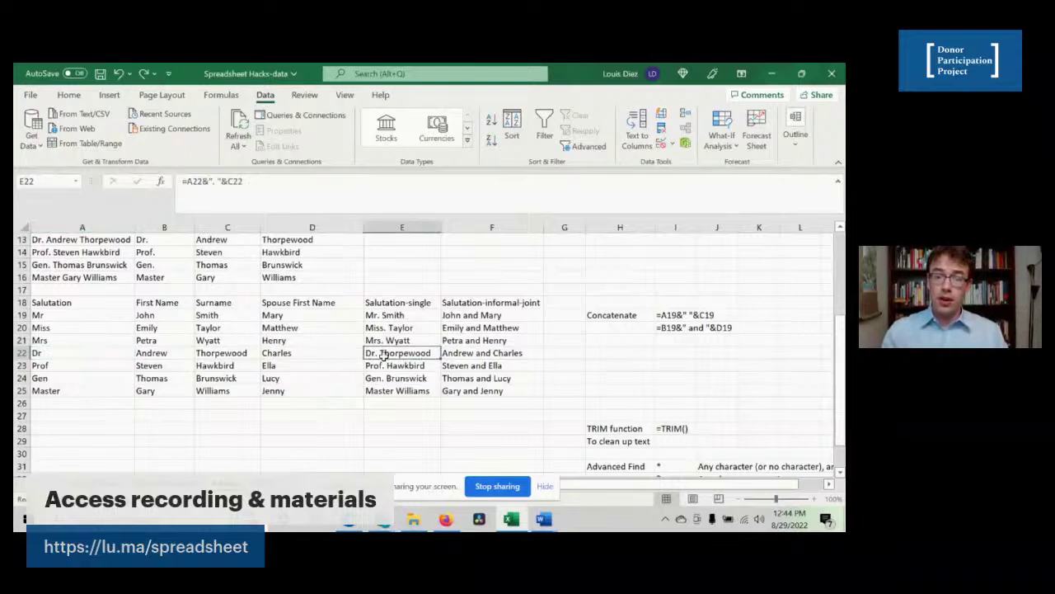
click(105, 356)
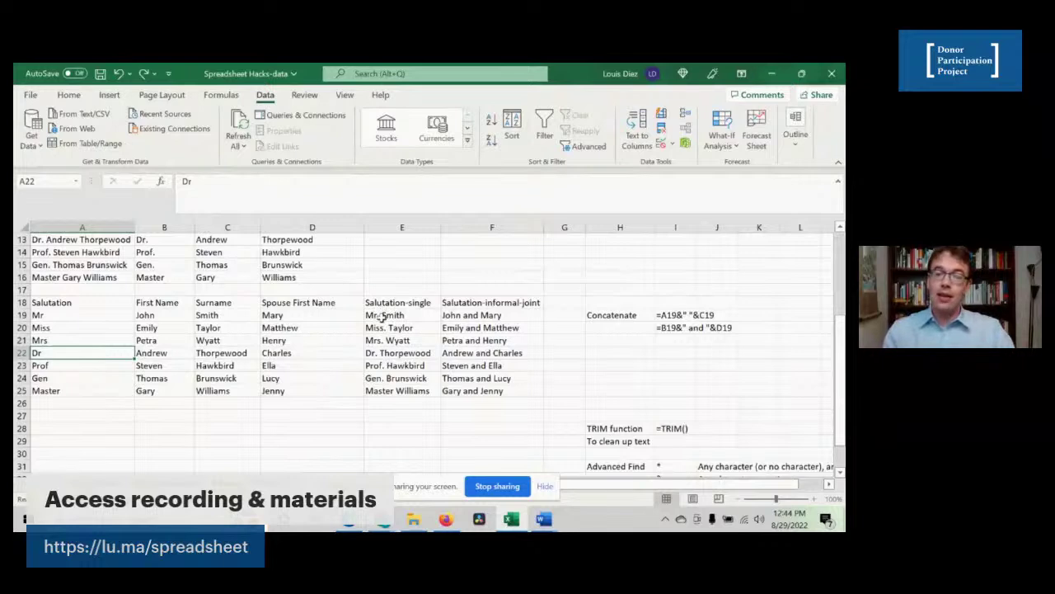
- Copy the single salutations E19:E25 and paste them as plain values at C27
drag(382, 316, 373, 389)
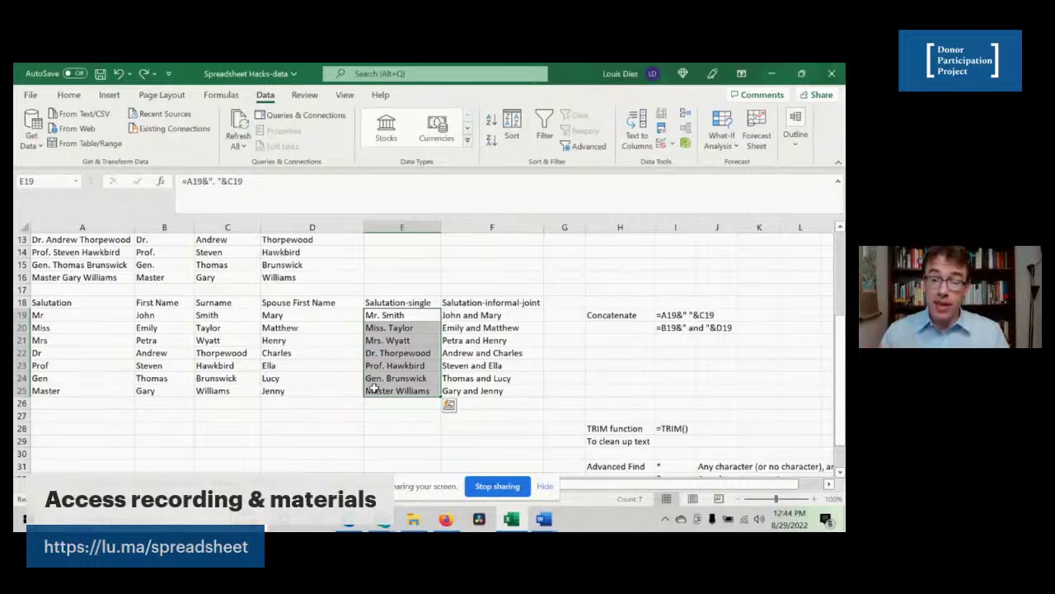
key(ctrl+c)
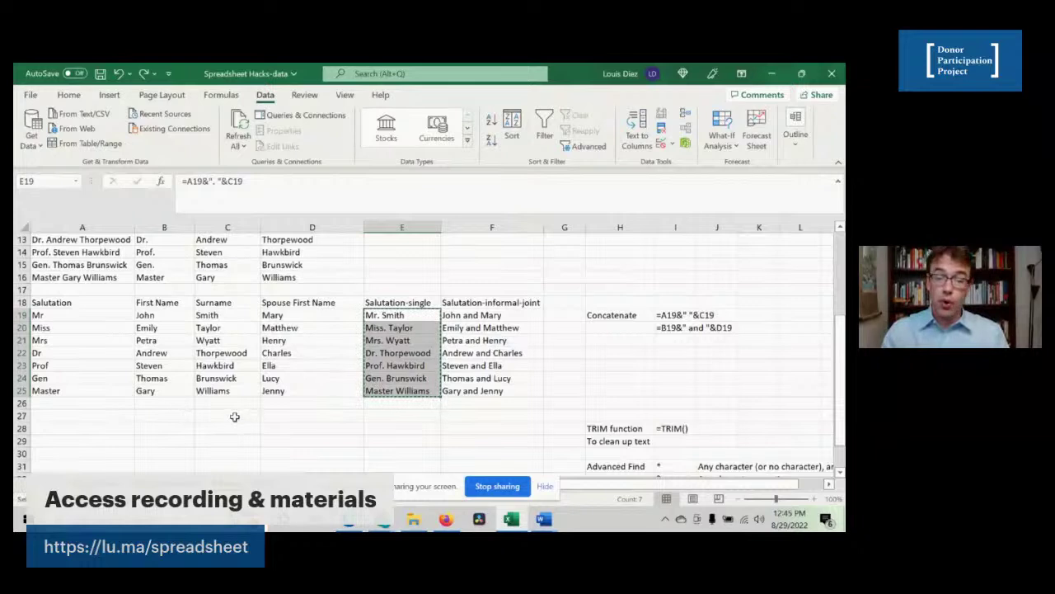
click(234, 417)
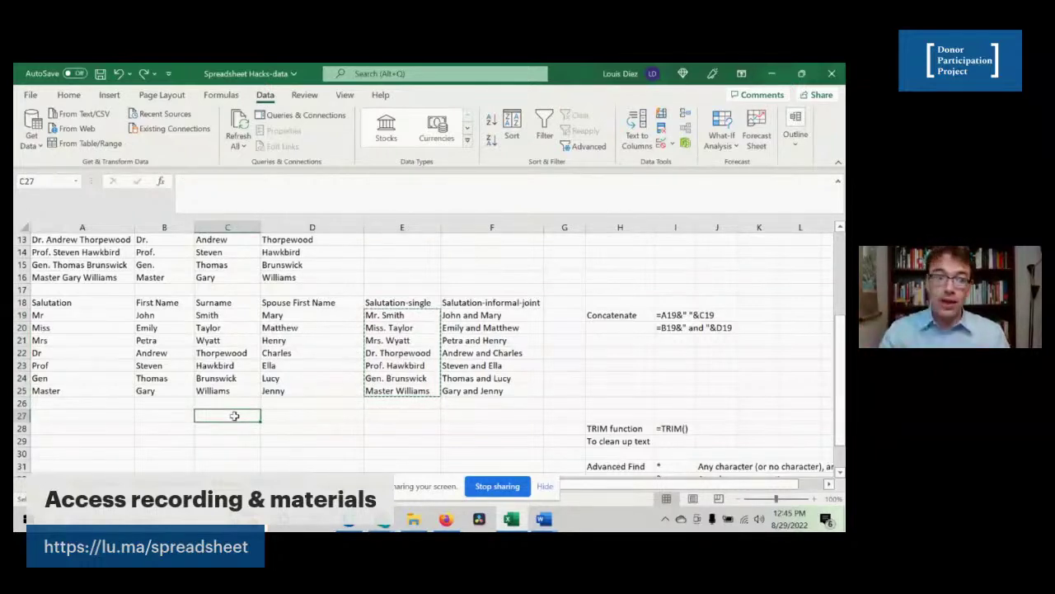
key(ctrl+v)
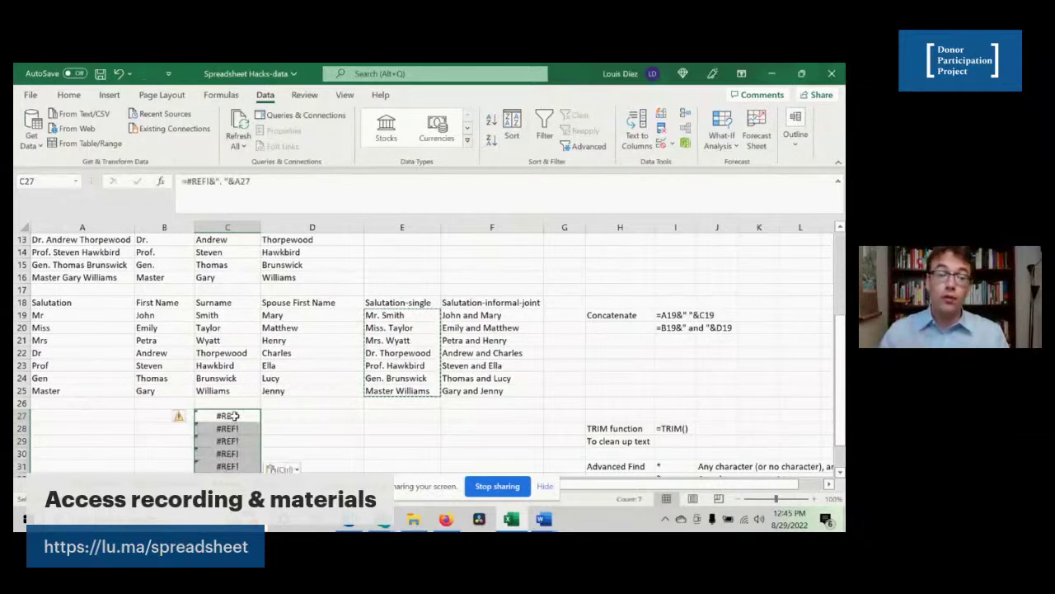
scroll(239, 417, down, 3)
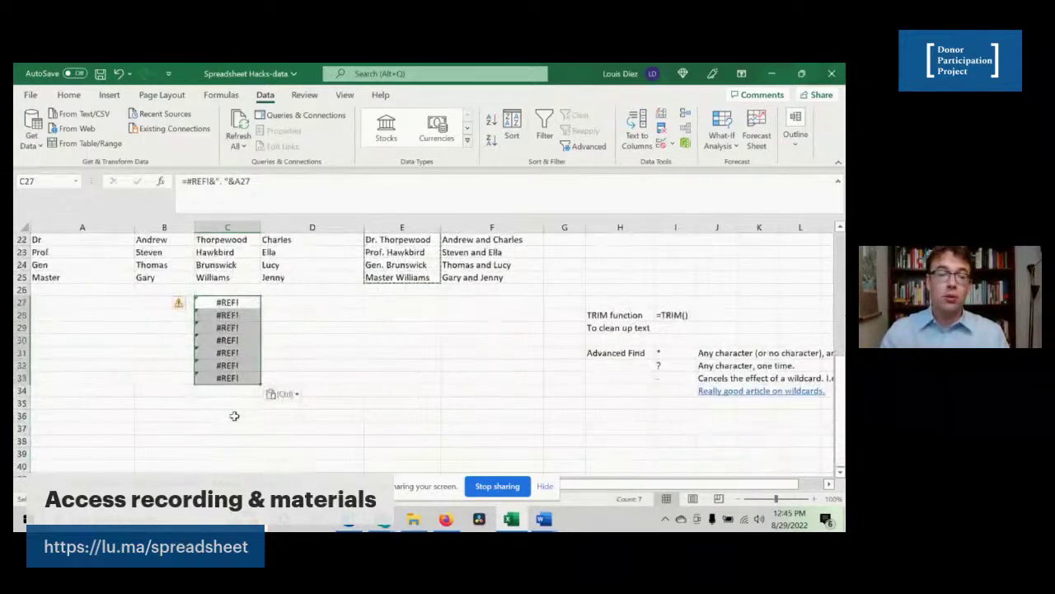
click(297, 396)
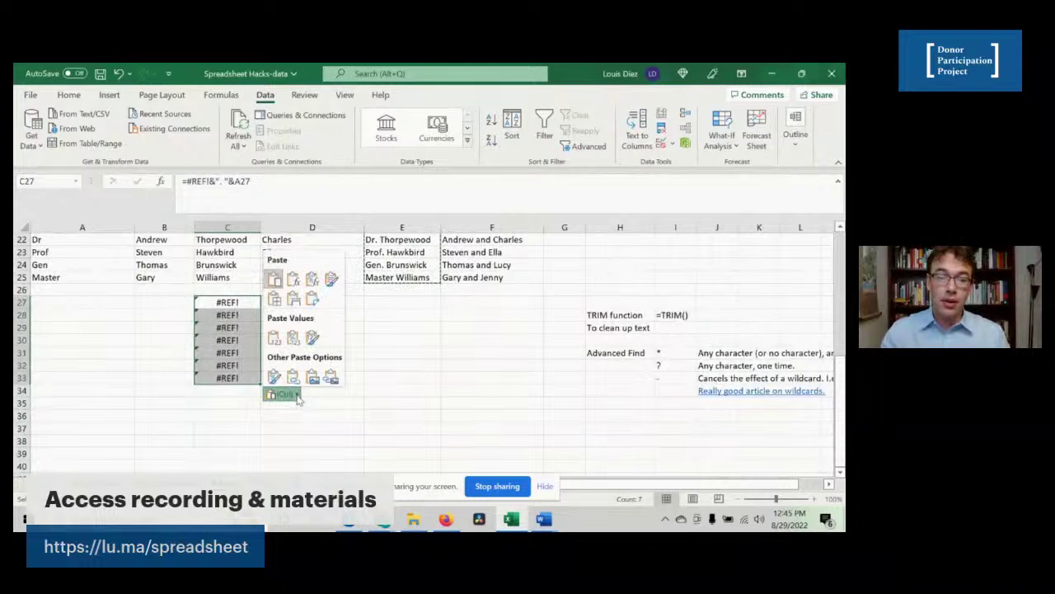
click(273, 340)
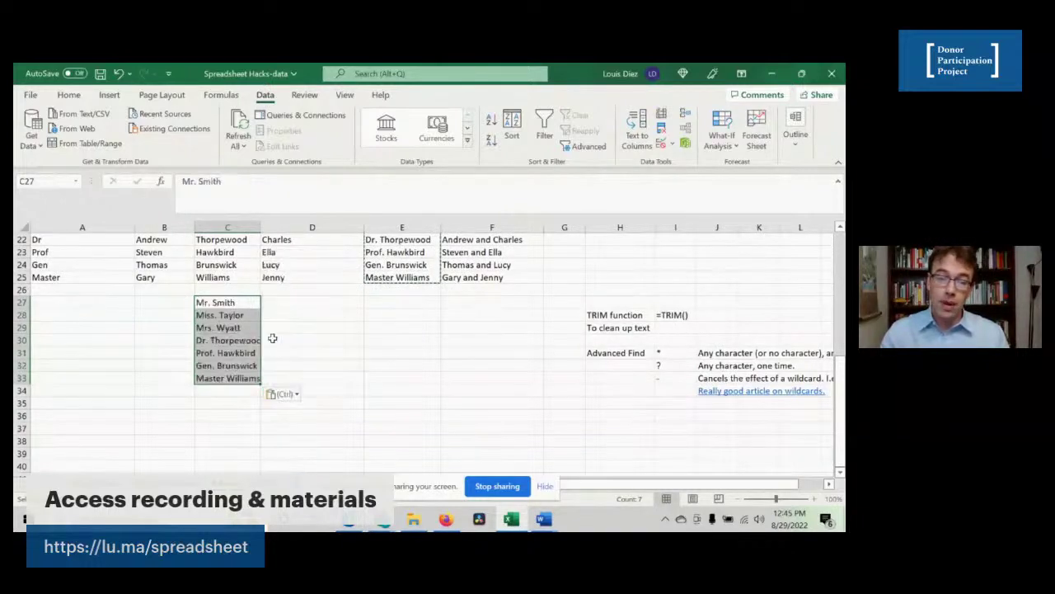
click(228, 340)
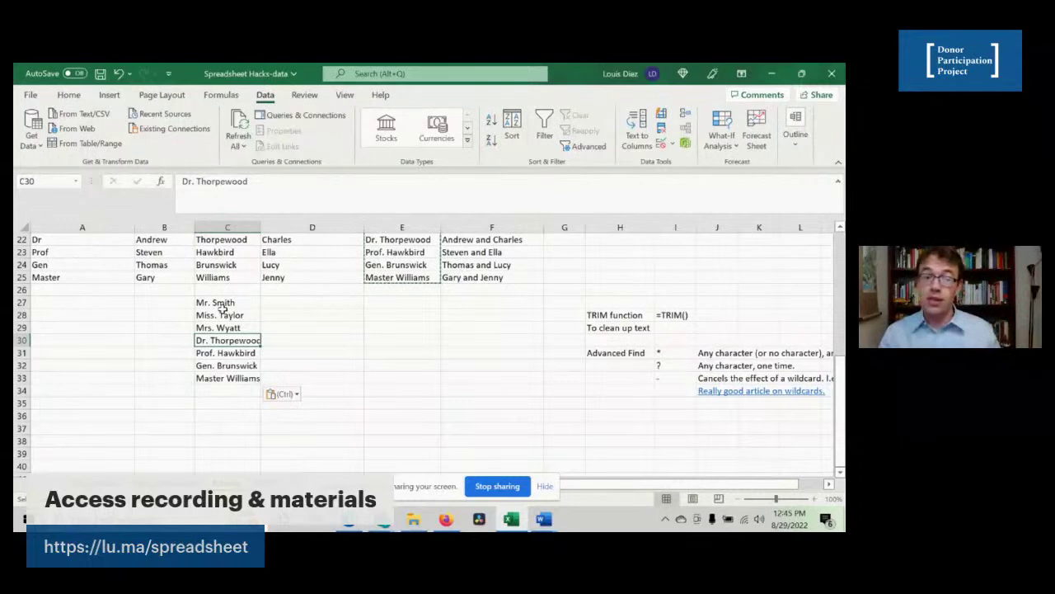
drag(221, 315, 220, 339)
click(225, 353)
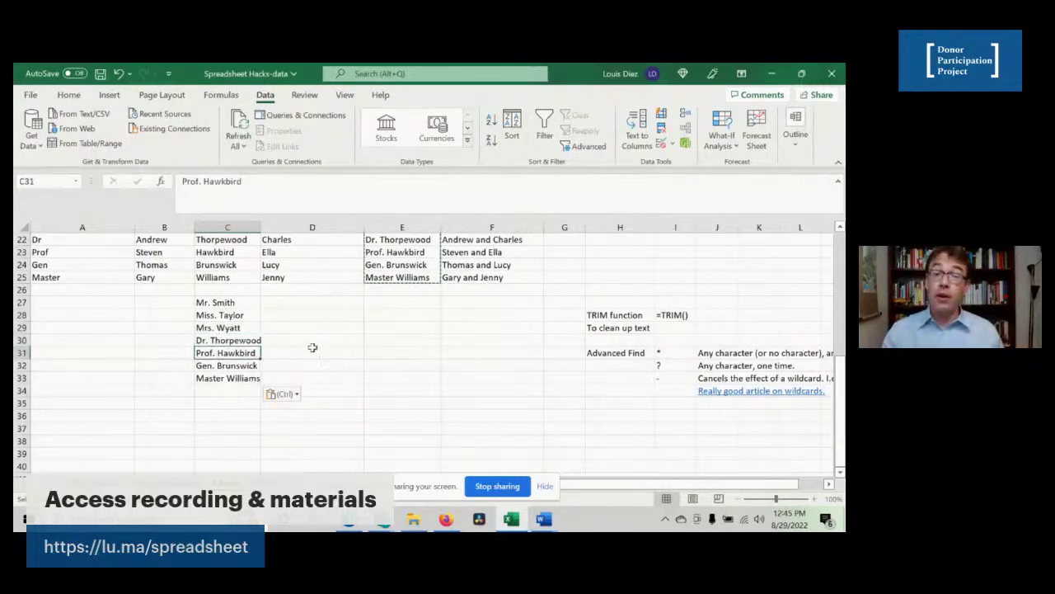
- Paste the single salutations into C27:C33 again, then undo to leave rows 27–33 empty
scroll(323, 359, up, 2)
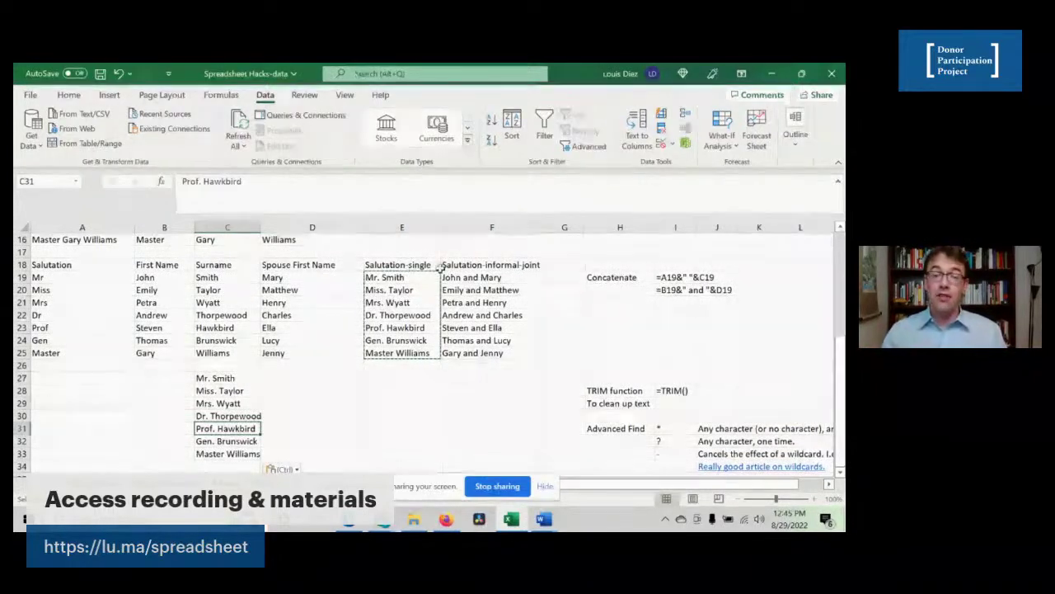
drag(418, 277, 400, 356)
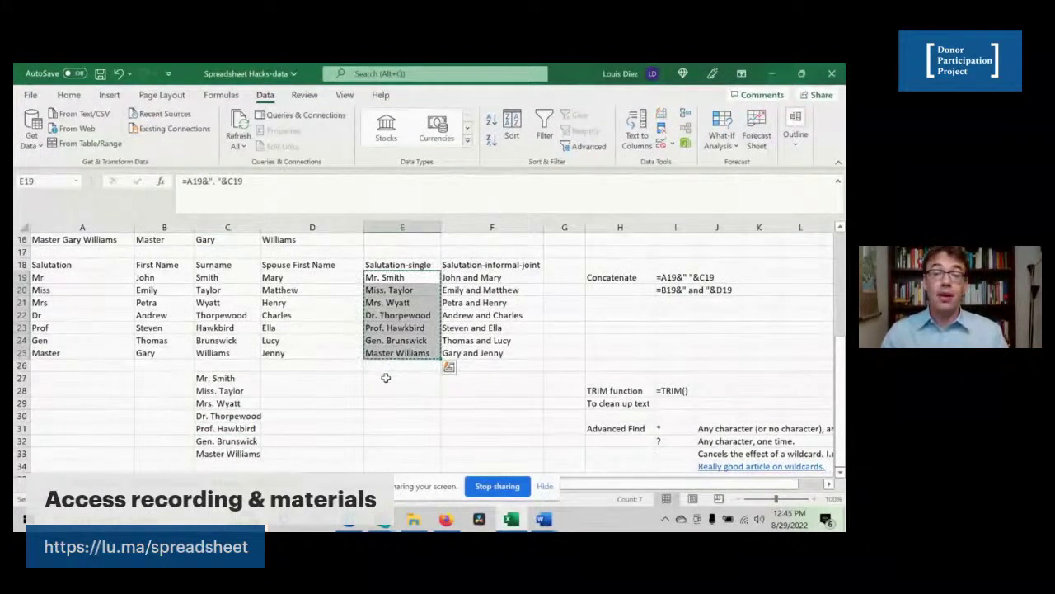
key(ctrl+v)
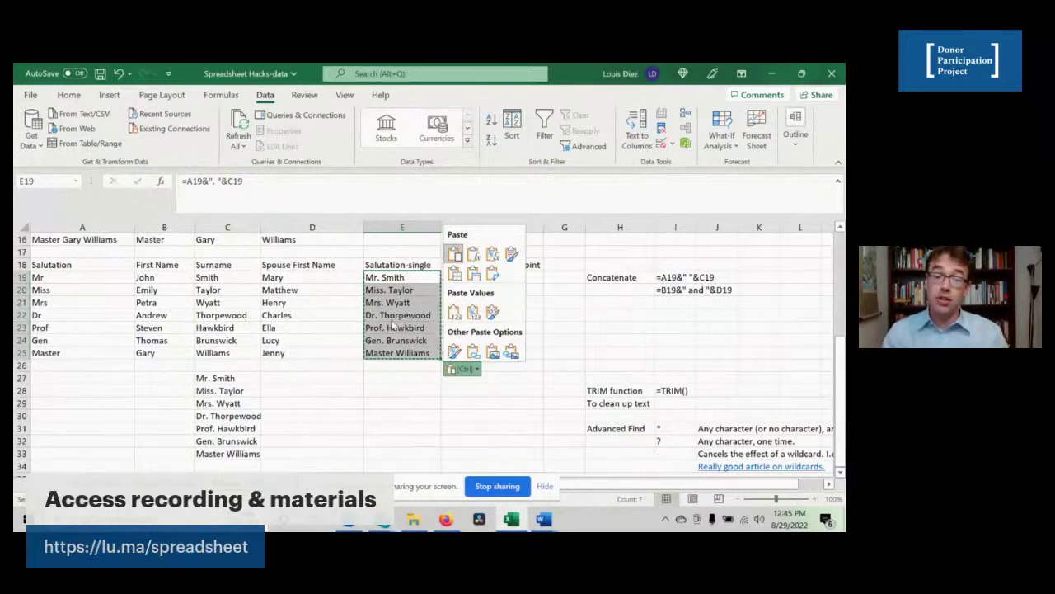
key(Escape)
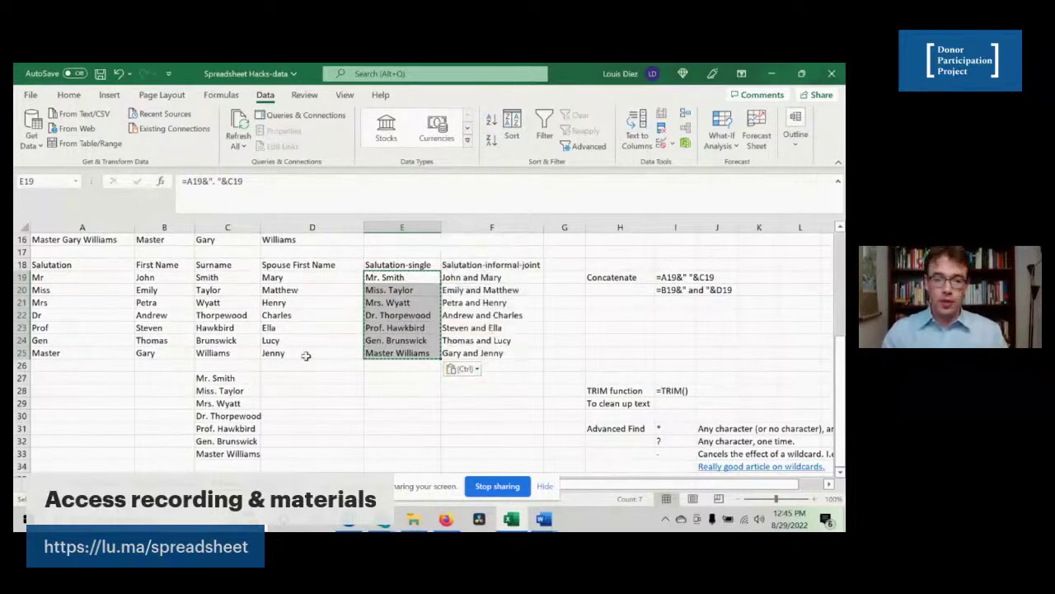
click(478, 371)
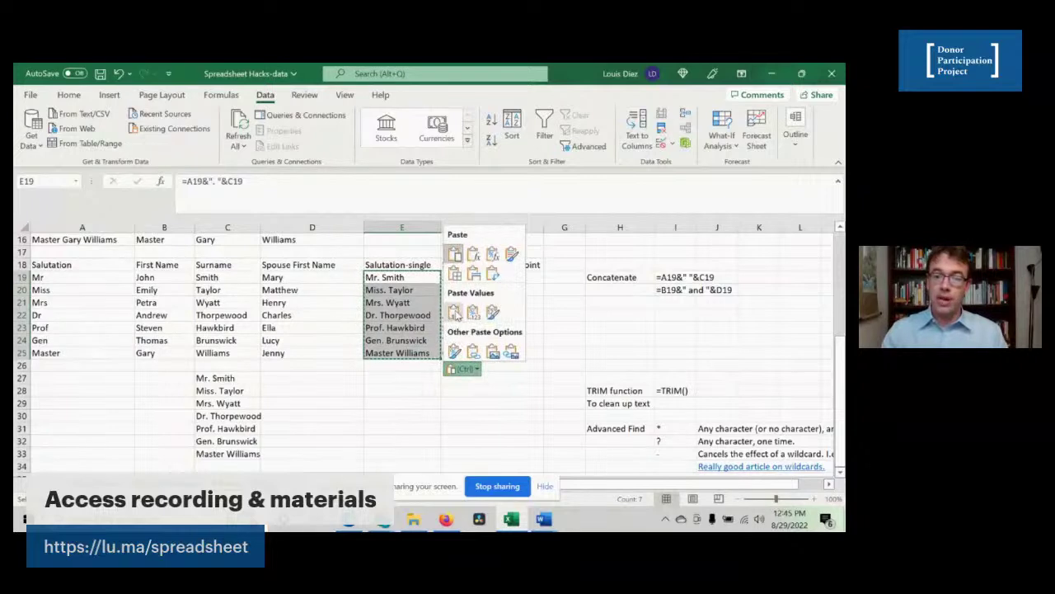
key(Escape)
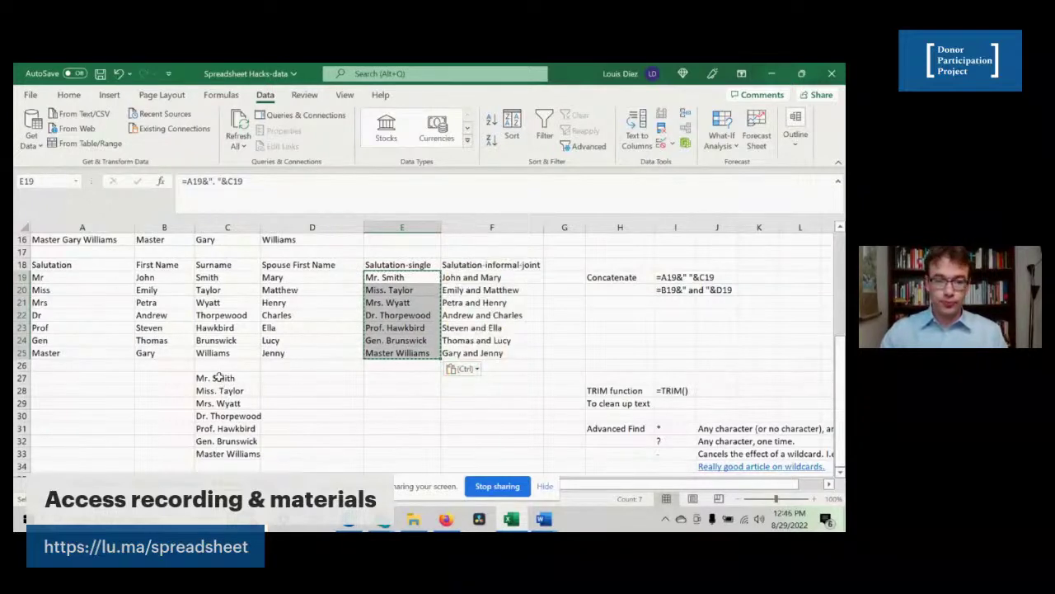
click(218, 376)
key(ctrl+v)
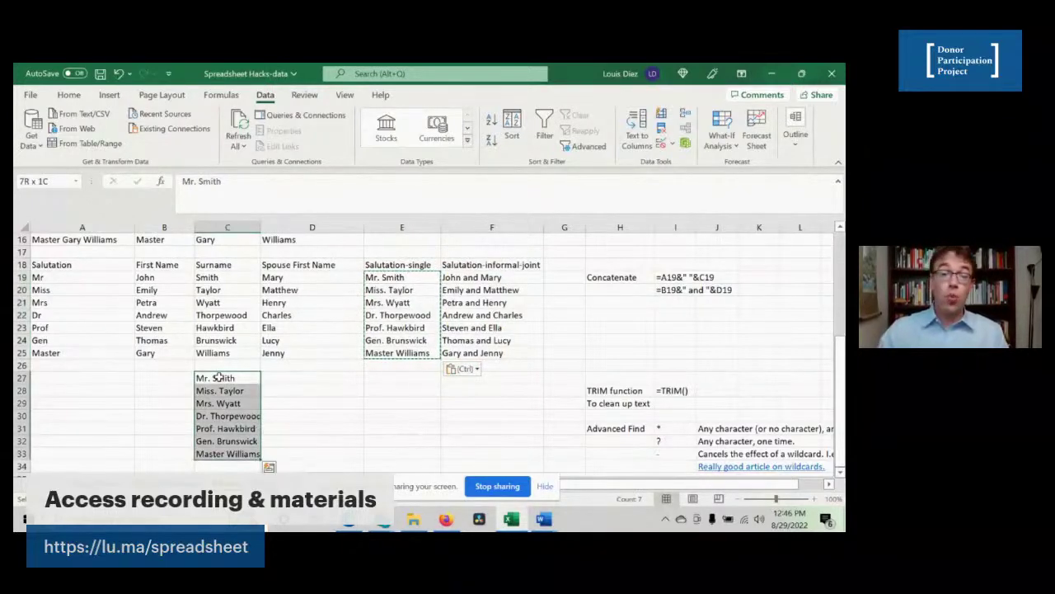
key(ctrl+z)
click(292, 315)
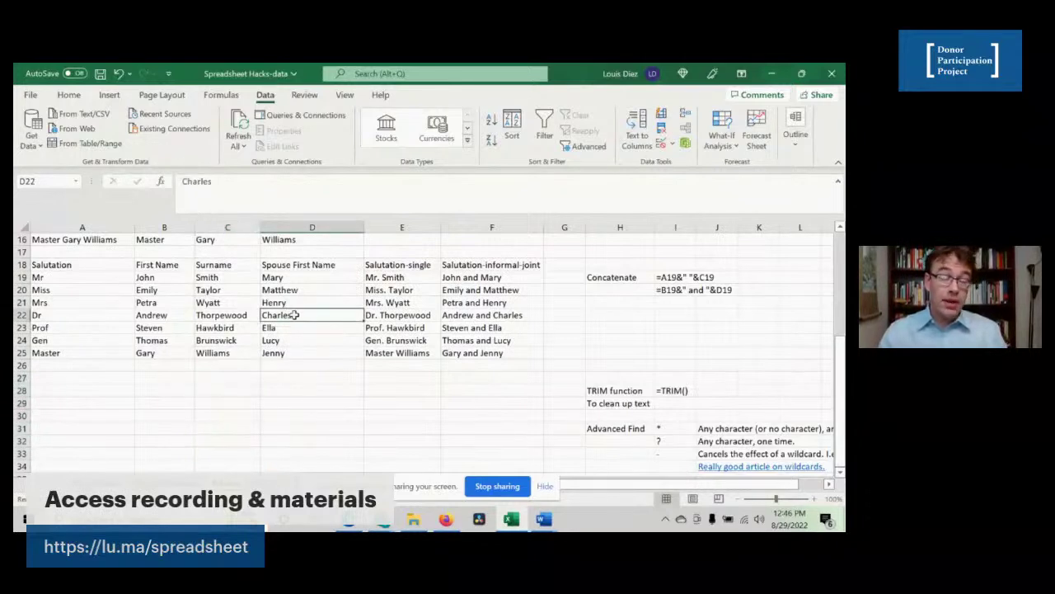
click(459, 303)
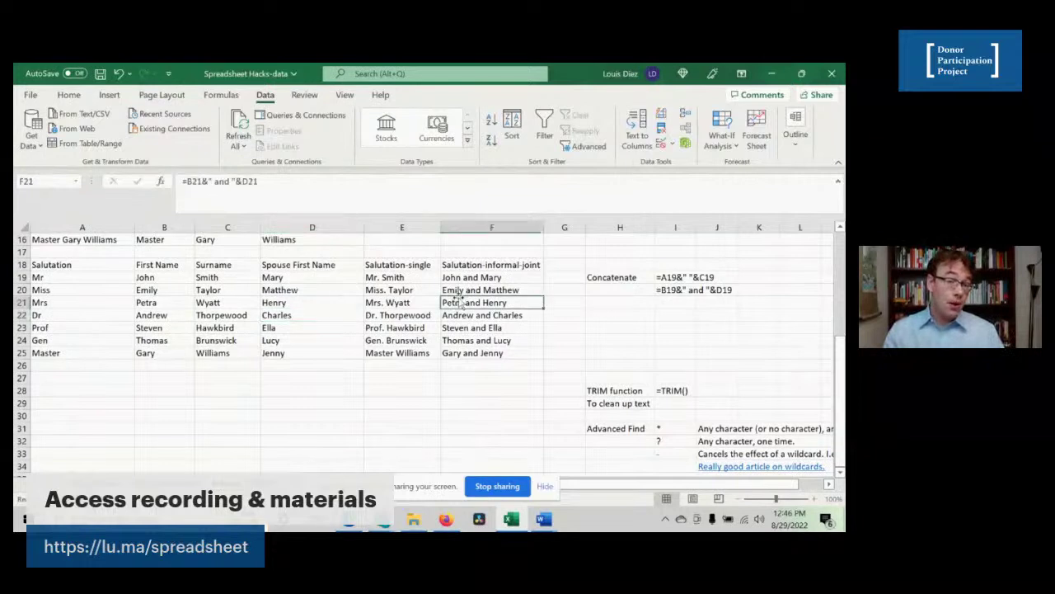
click(489, 278)
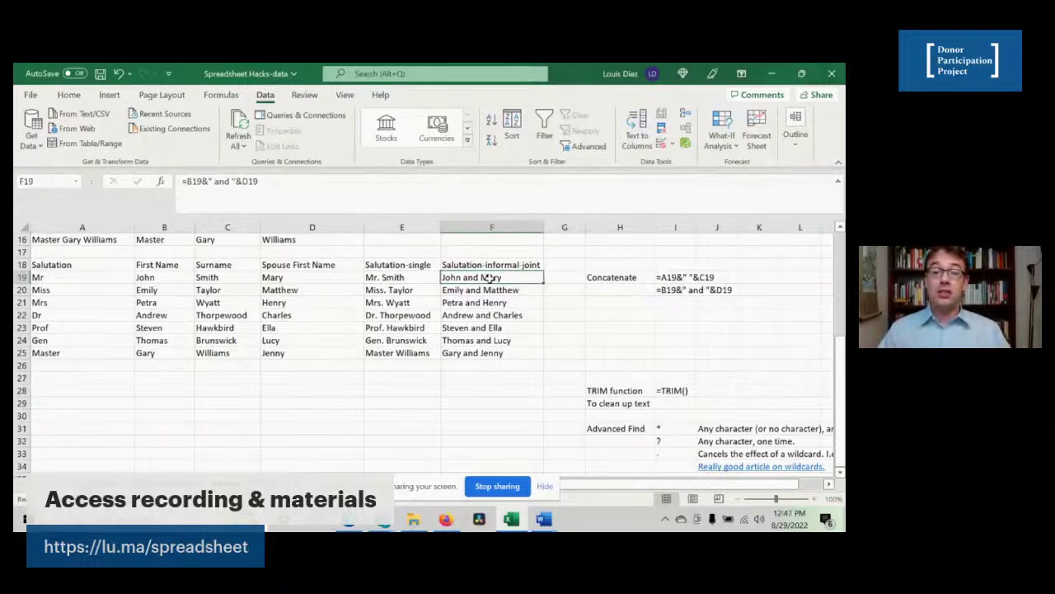
click(190, 181)
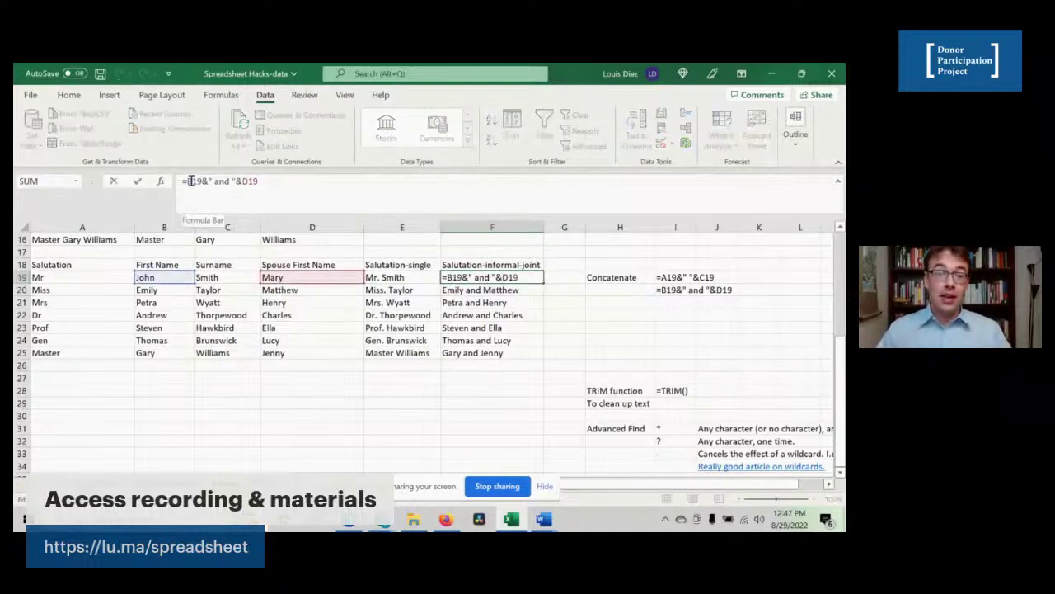
drag(205, 181, 234, 182)
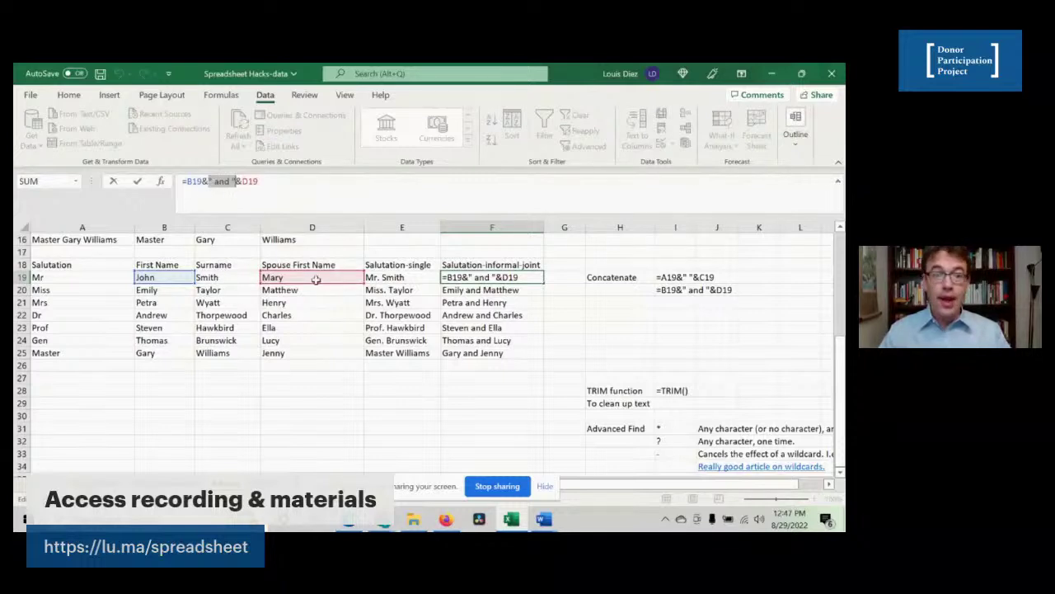
click(248, 183)
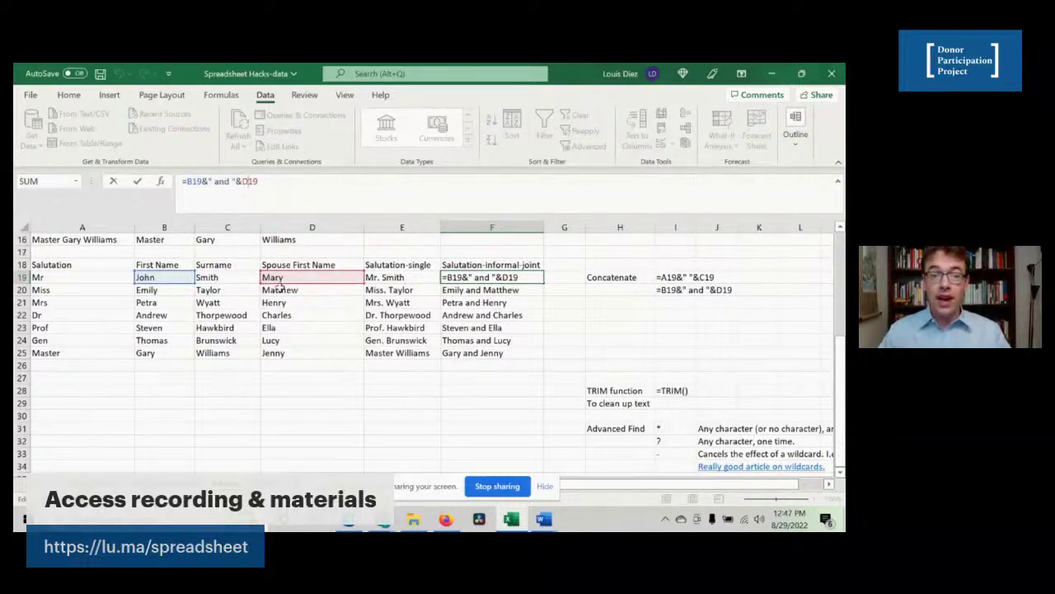
click(395, 280)
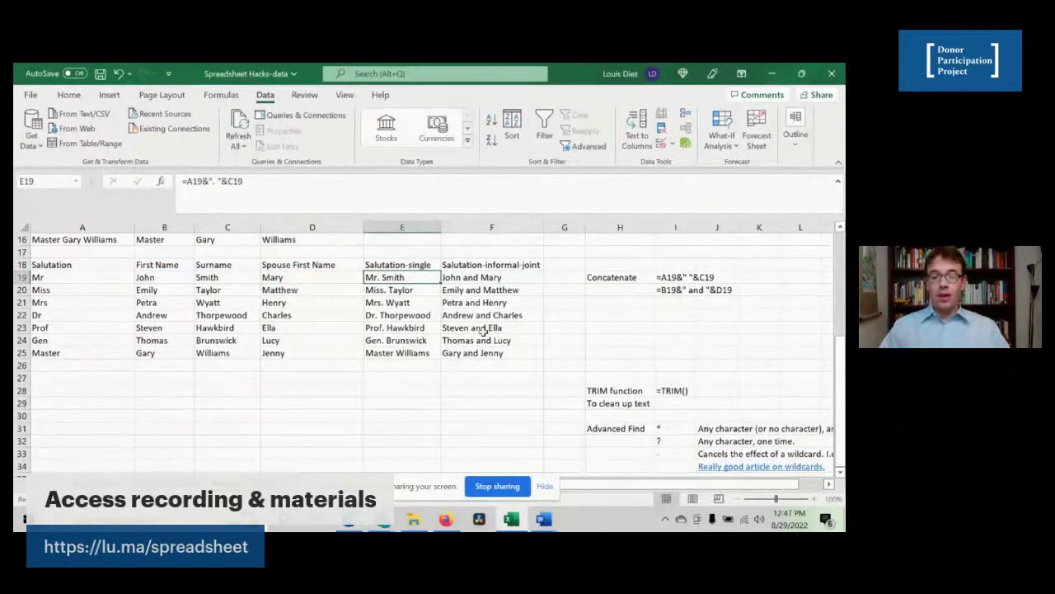
click(471, 329)
scroll(591, 348, right, 3)
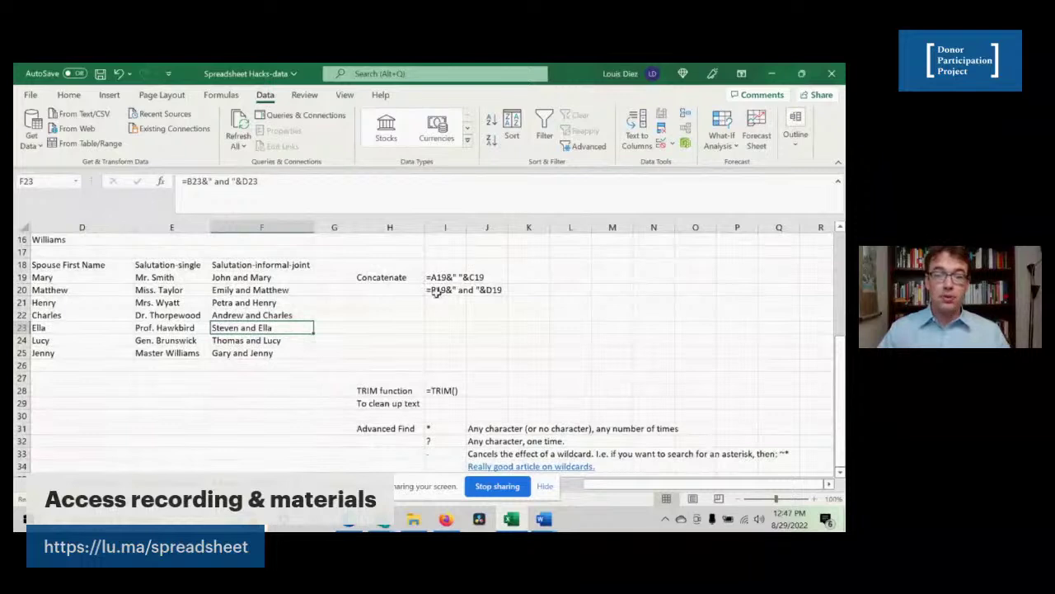
click(377, 392)
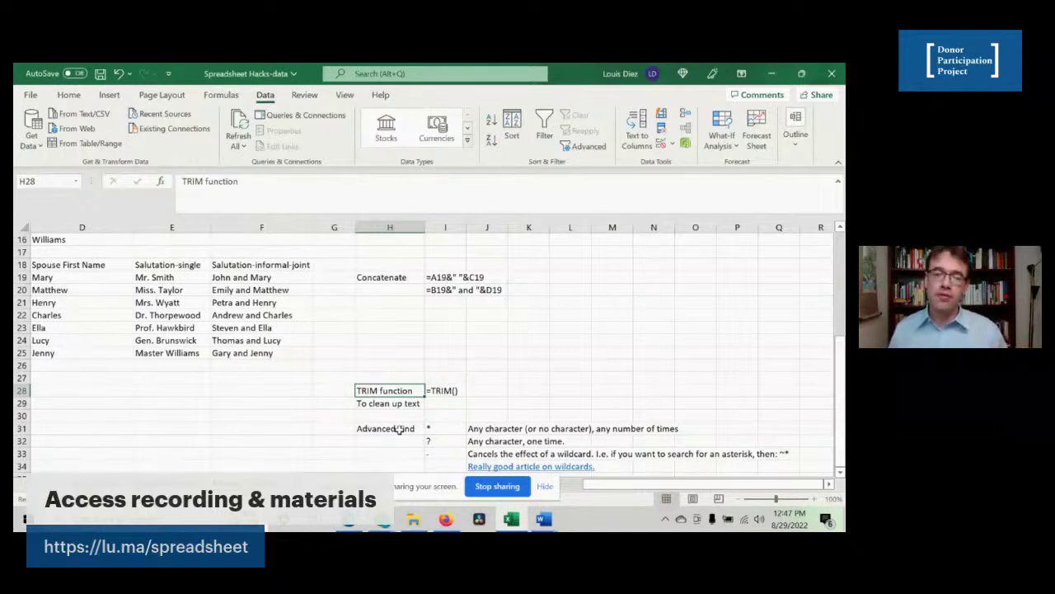
click(437, 391)
scroll(241, 390, left, 3)
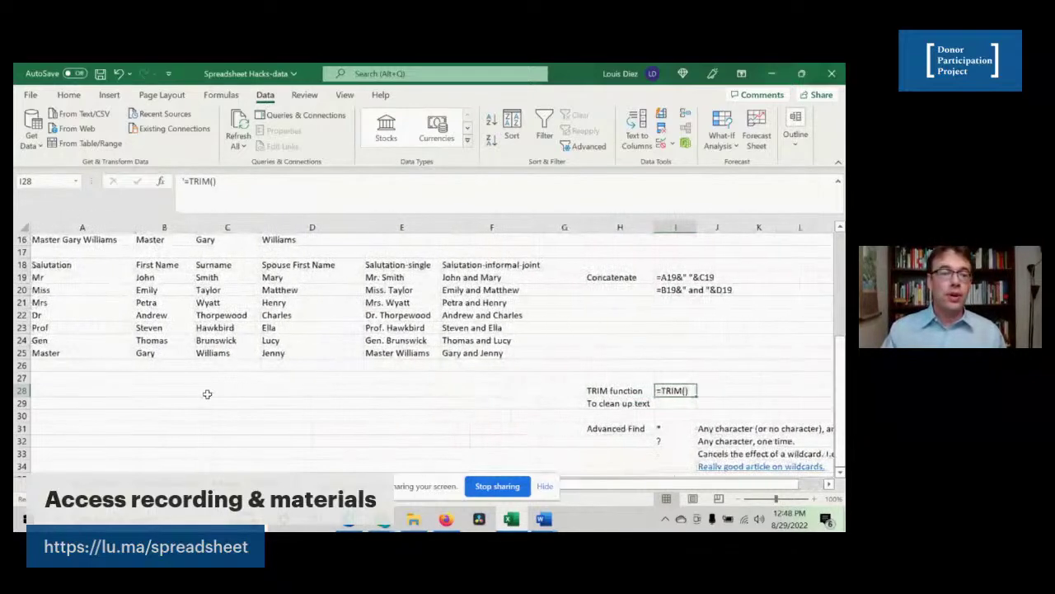
scroll(161, 327, up, 5)
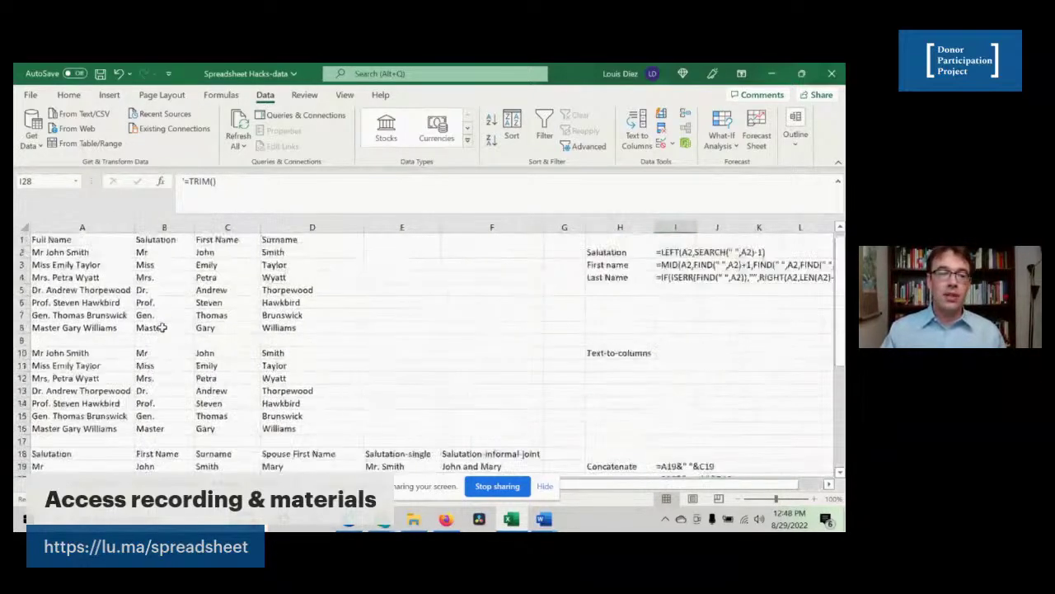
click(395, 252)
text(=trim()
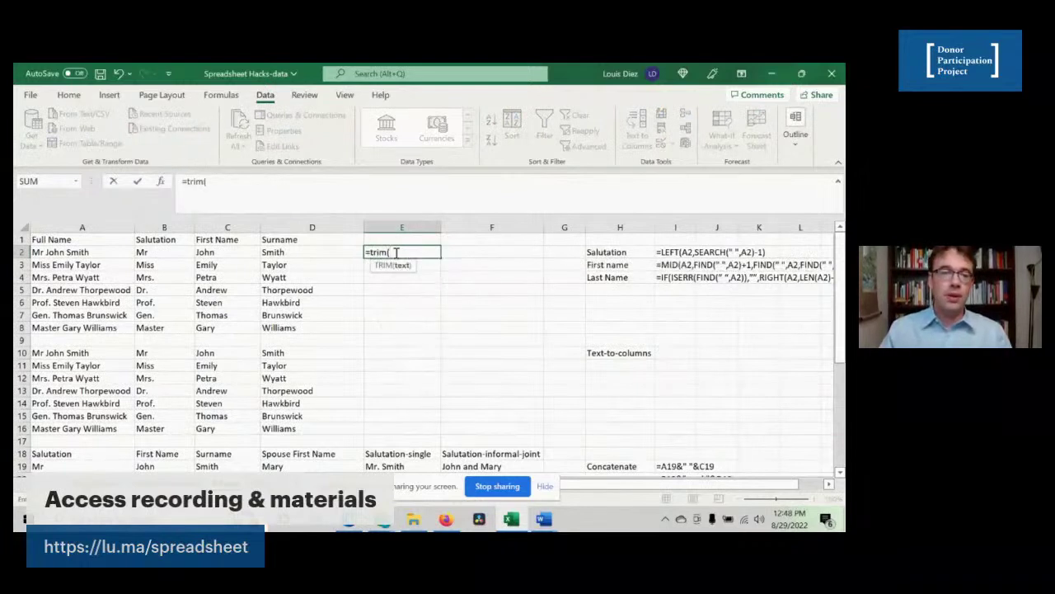
click(113, 252)
text())
key(Return)
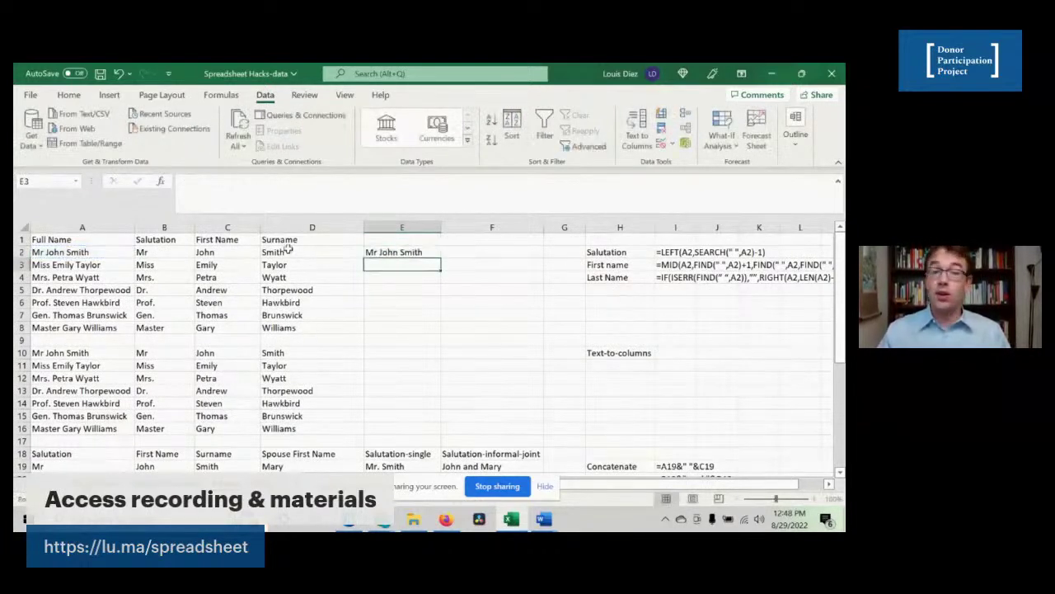
click(387, 253)
drag(442, 258, 417, 333)
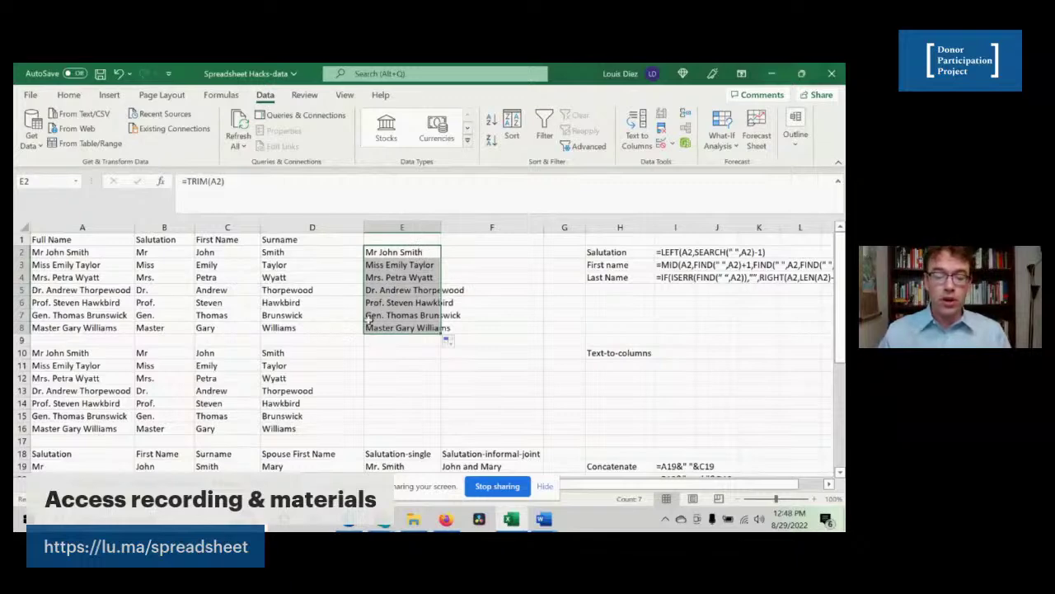
key(Delete)
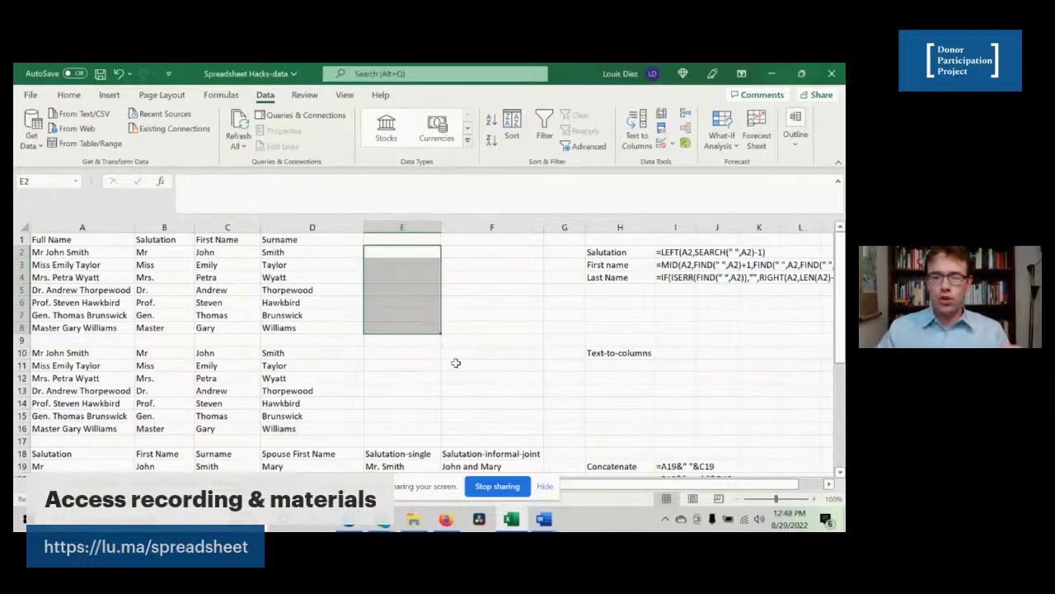
scroll(456, 362, down, 6)
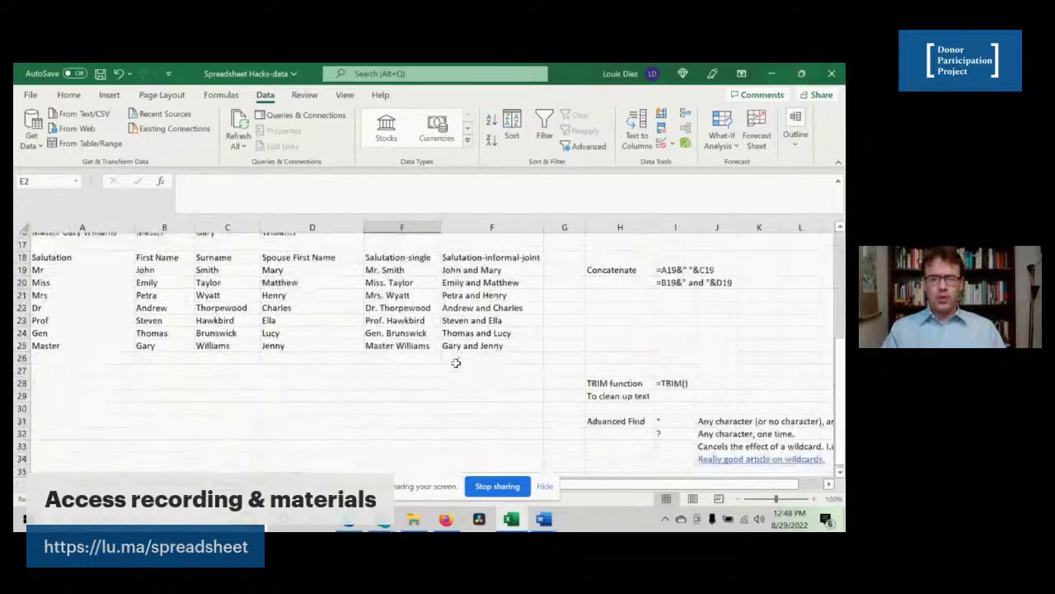
scroll(560, 318, up, 1)
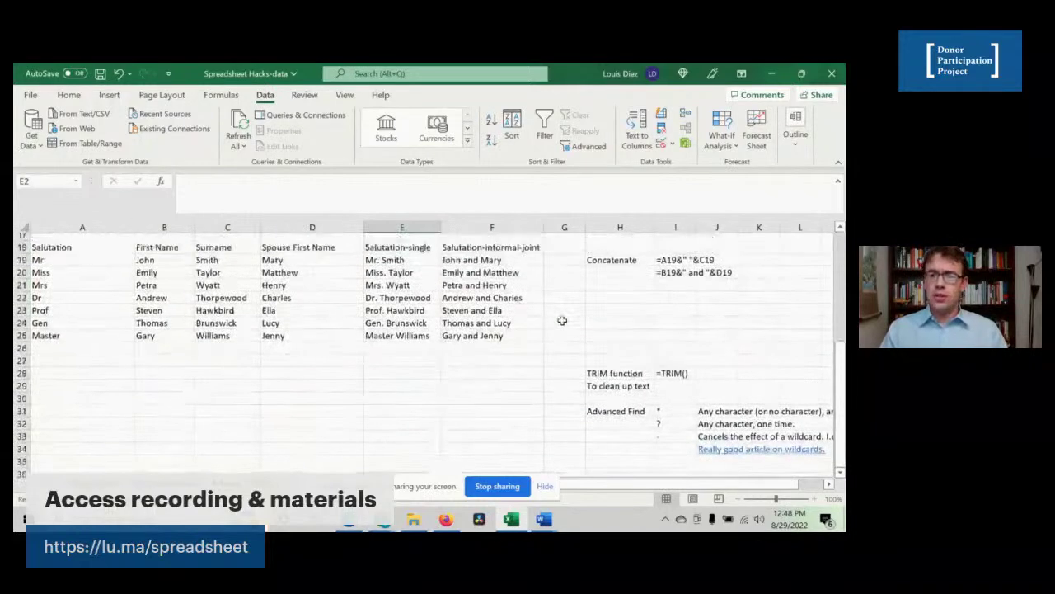
click(607, 403)
scroll(607, 403, down, 1)
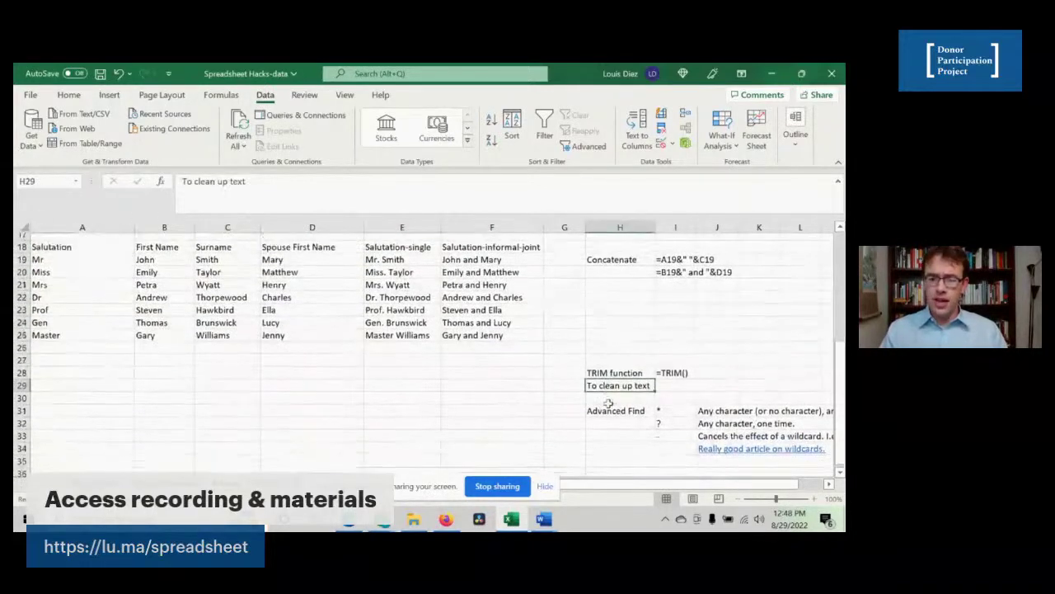
scroll(475, 387, right, 3)
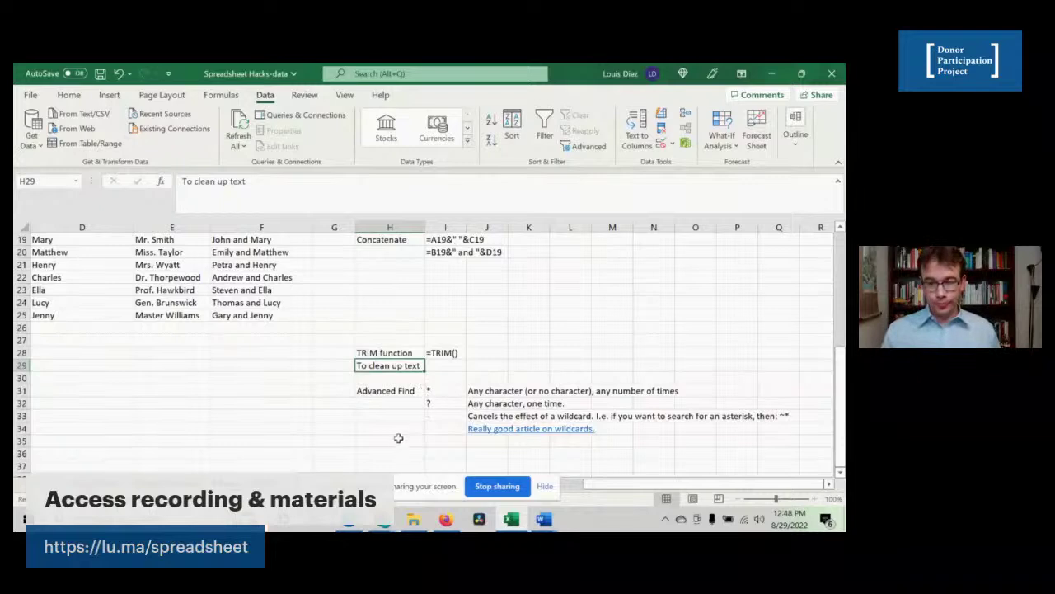
click(440, 394)
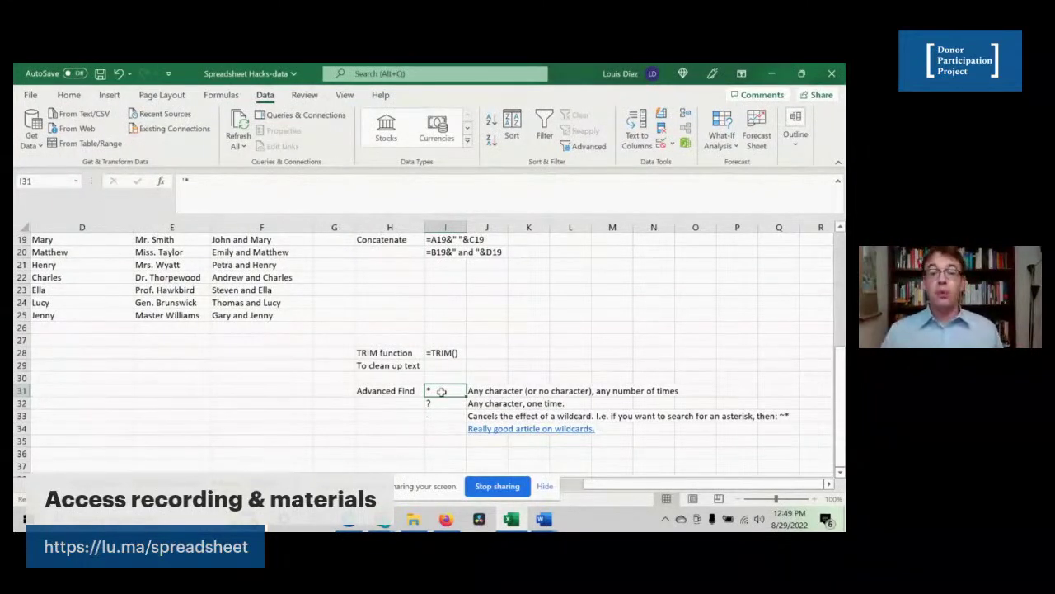
click(433, 405)
click(436, 420)
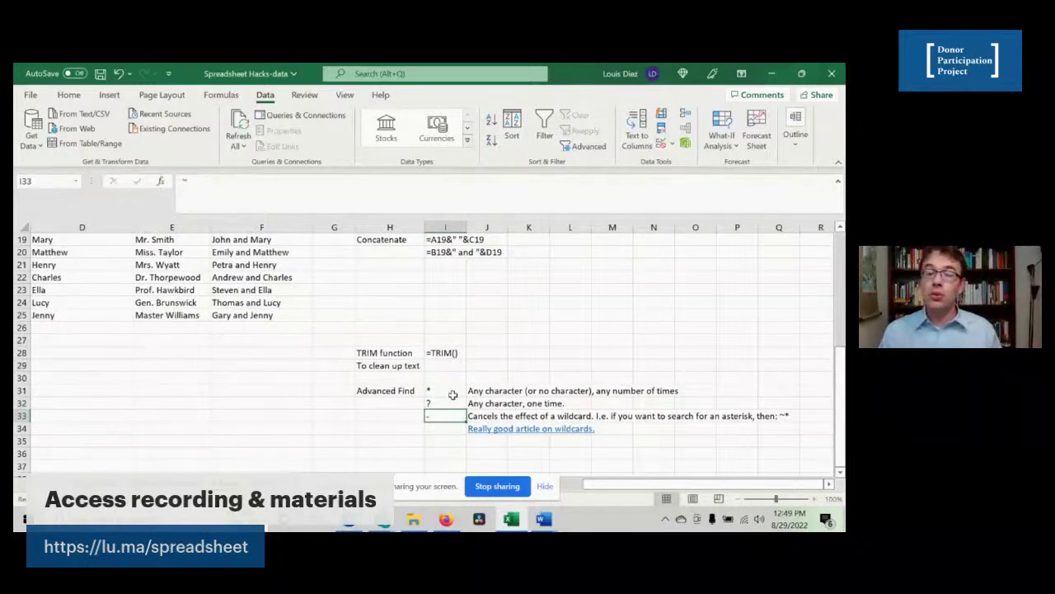
- Enter ~ in Find what to show the tilde escape, then close the Find dialog
key(ctrl+f)
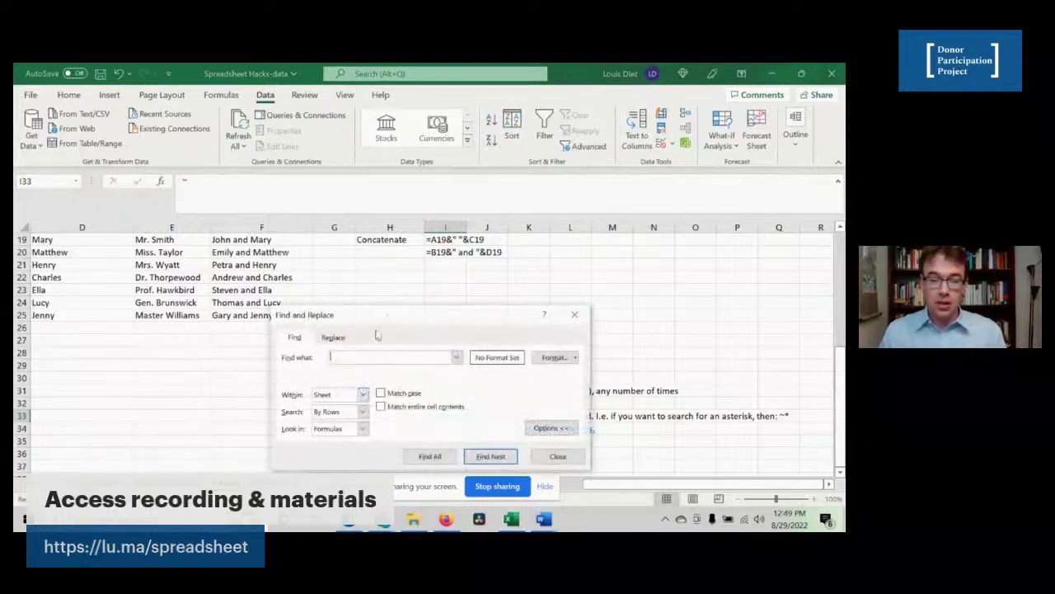
text(~*)
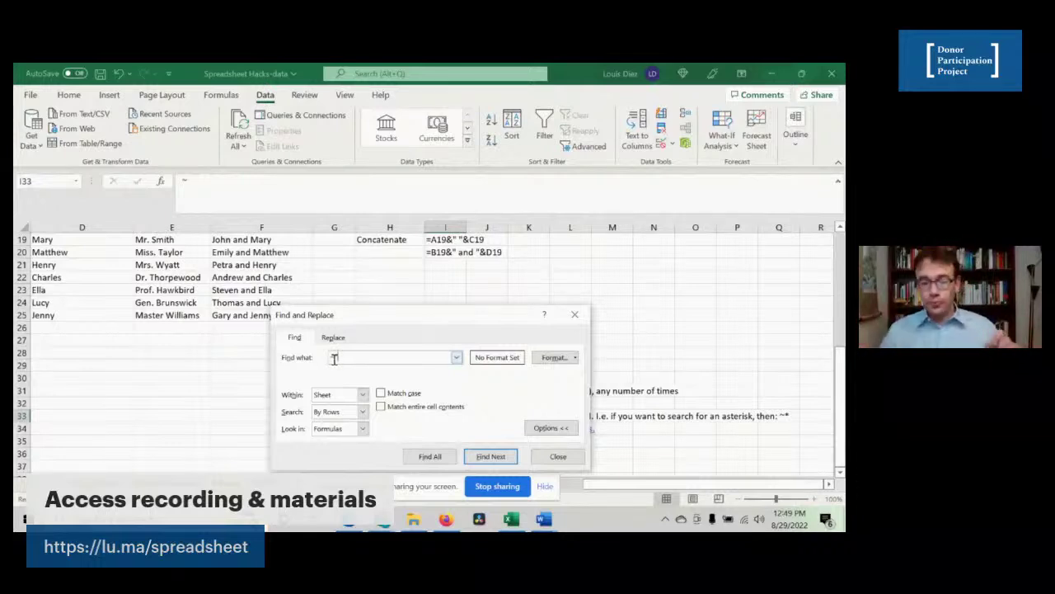
click(541, 458)
- Move to cell A32 and stop sharing the screen
click(320, 400)
key(Left)
key(Left)
key(Left)
key(Left)
key(Left)
key(Left)
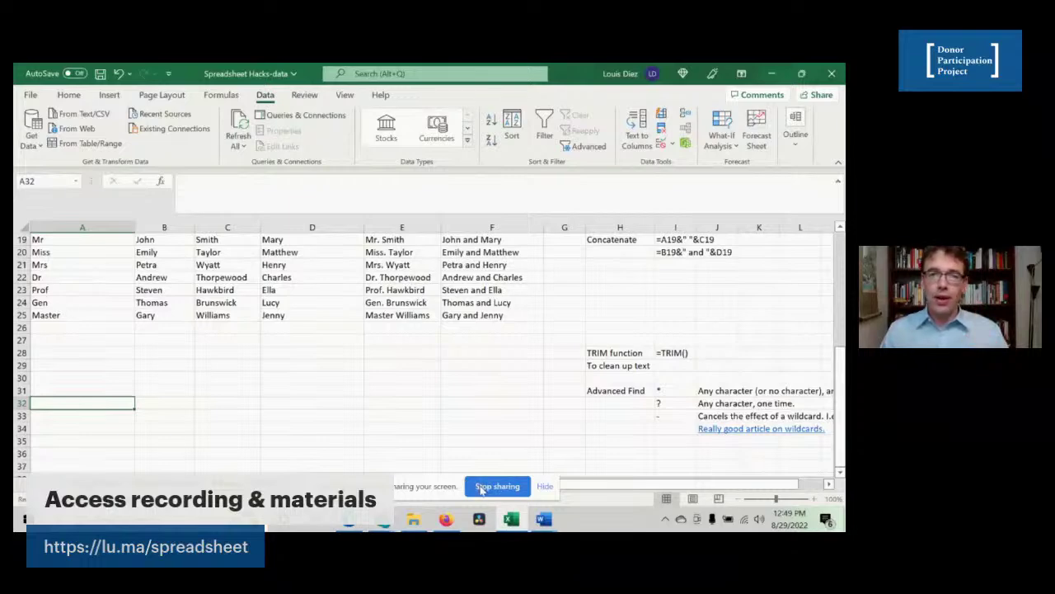
click(482, 487)
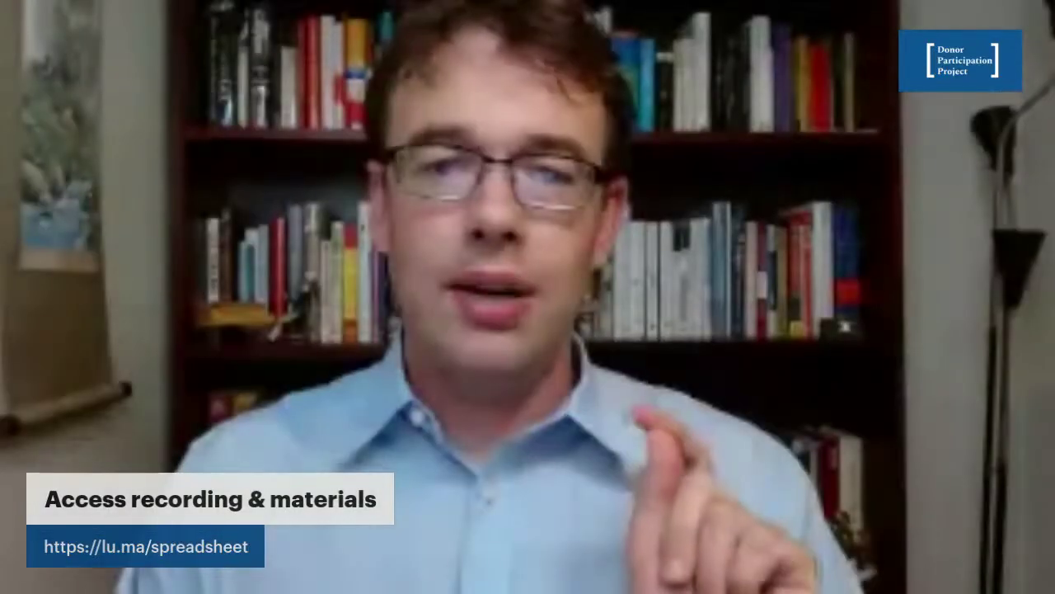
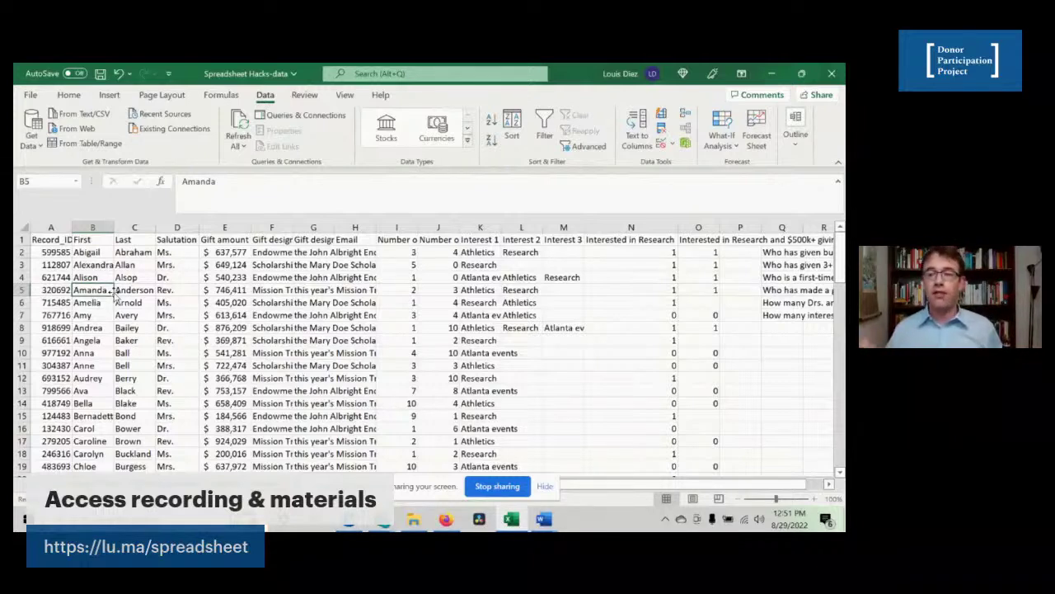
- Cut the six donor questions from Q2:Q7 and paste them starting at Q5
click(706, 276)
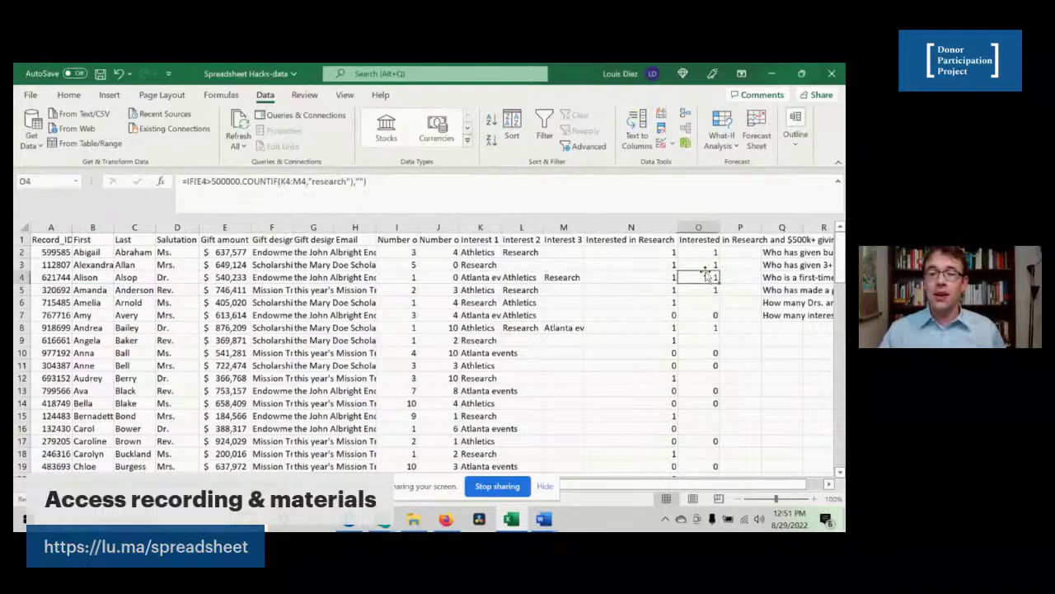
key(Right)
key(Right)
key(Right)
key(Right)
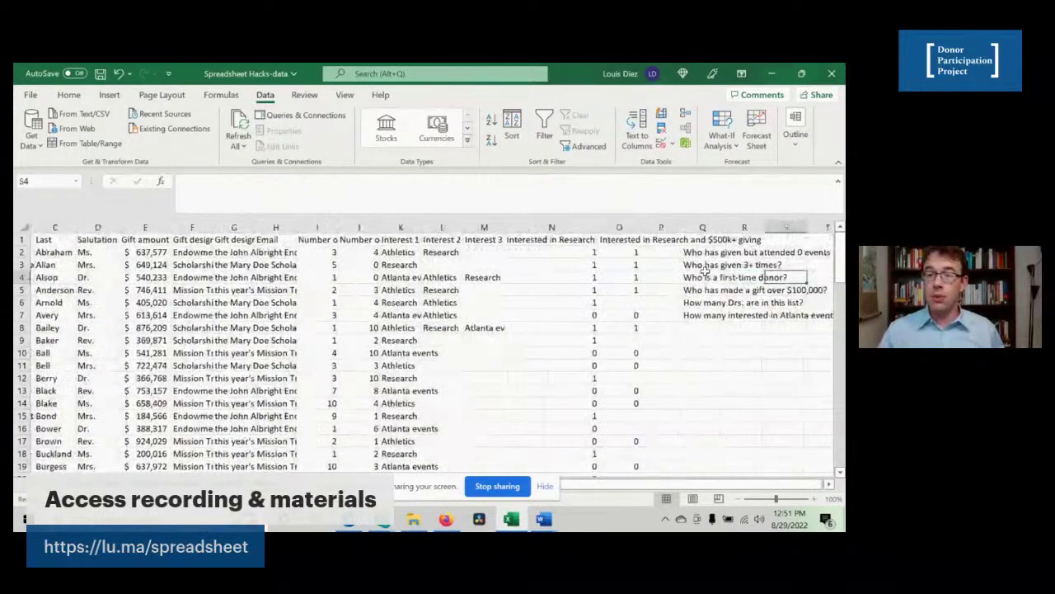
key(Left)
key(Left)
key(Up)
key(Up)
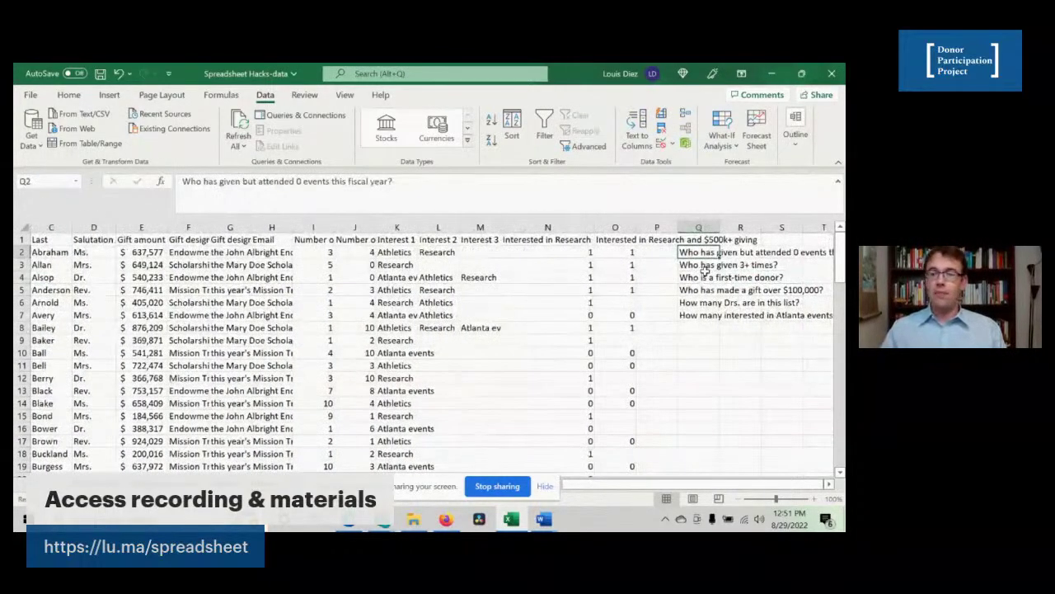
key(shift+Down)
key(shift+Down)
key(shift+Down)
key(shift+Down)
key(shift+Down)
key(ctrl+c)
key(Down)
key(Down)
key(Down)
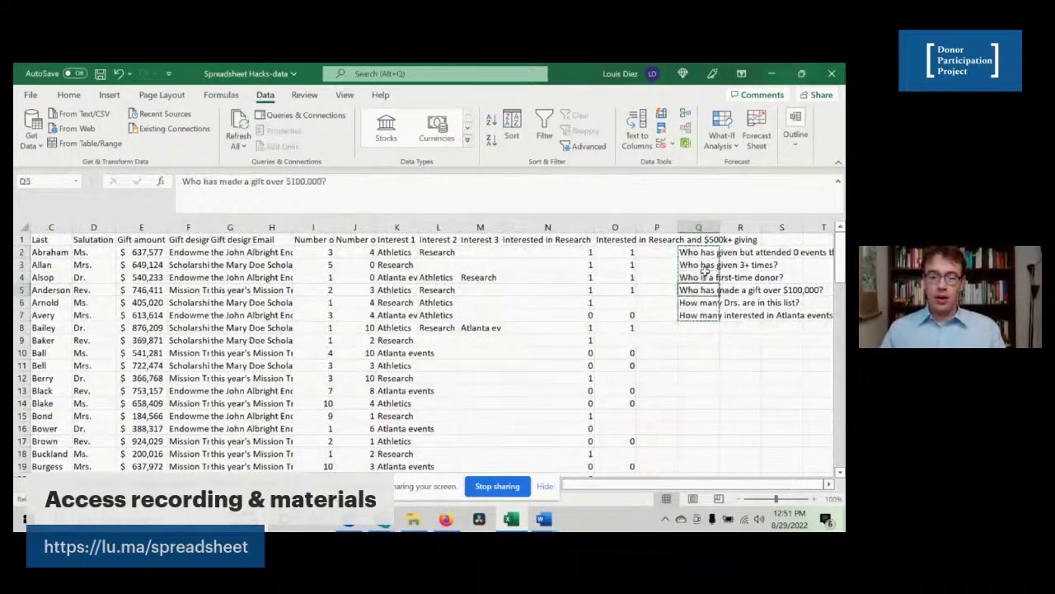
key(ctrl+v)
key(Right)
key(Left)
key(Right)
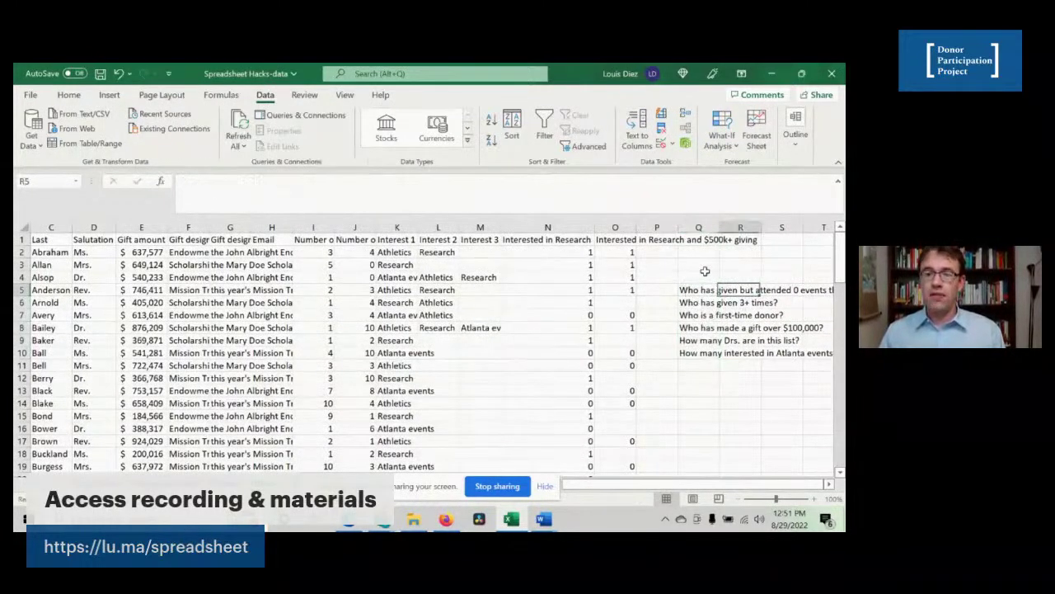
key(Left)
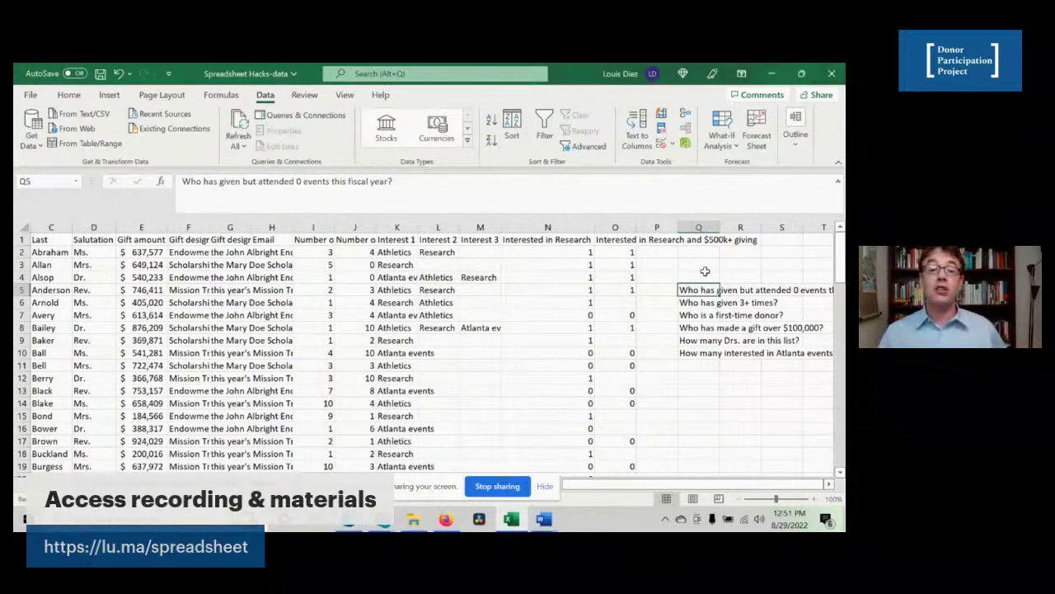
- Turn on filtering and show only donors whose Number of gifts is greater than 0
click(265, 279)
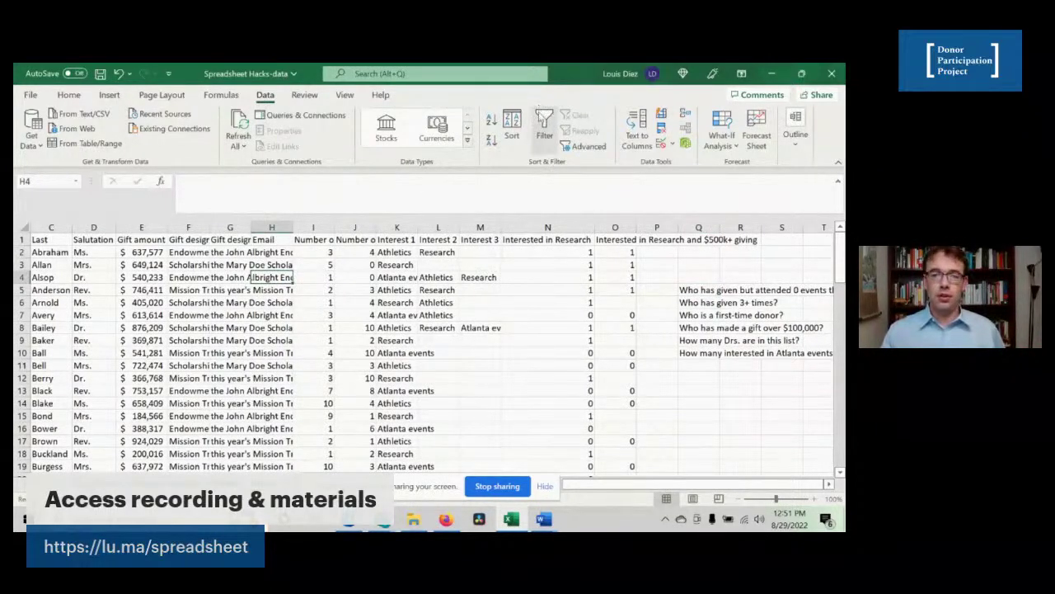
click(544, 128)
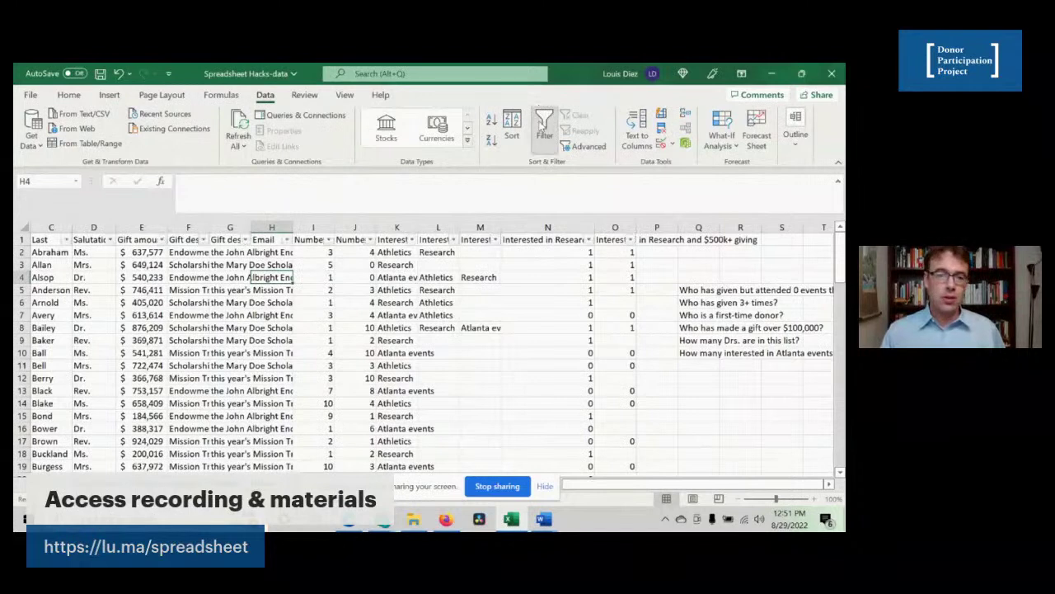
click(328, 240)
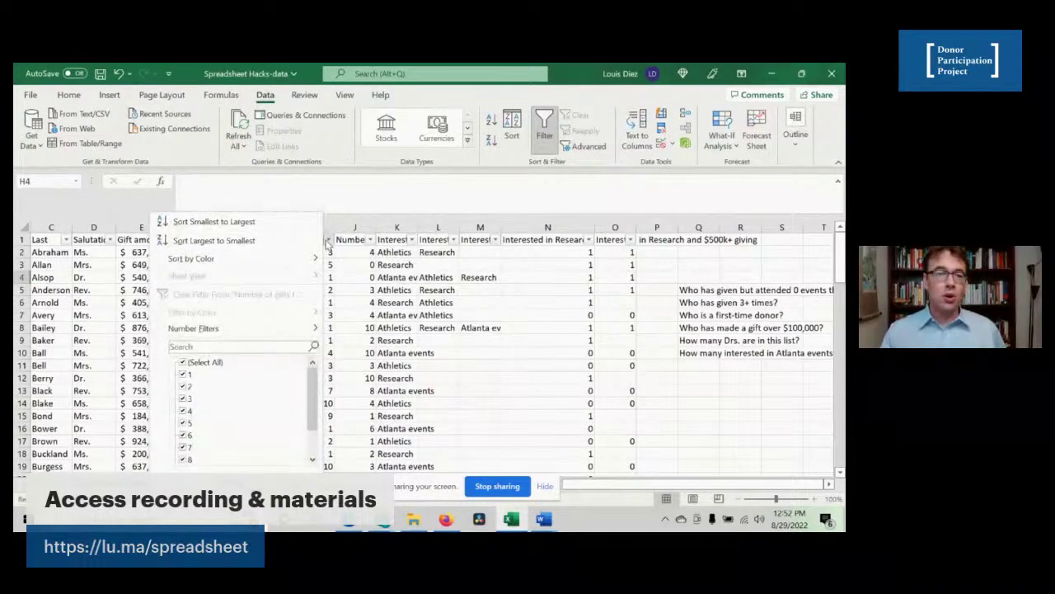
mouse_move(262, 330)
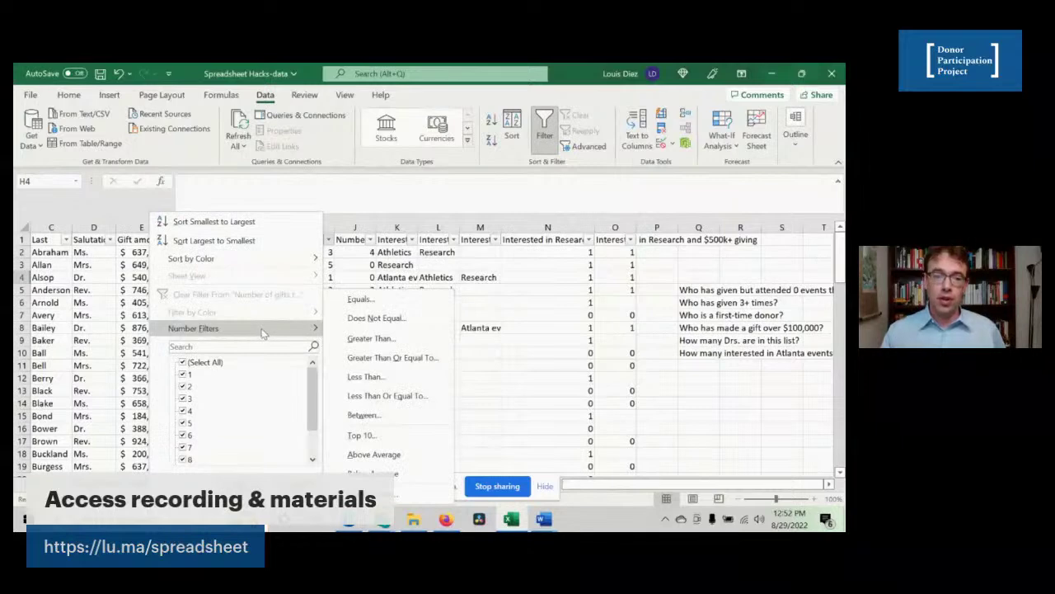
click(368, 338)
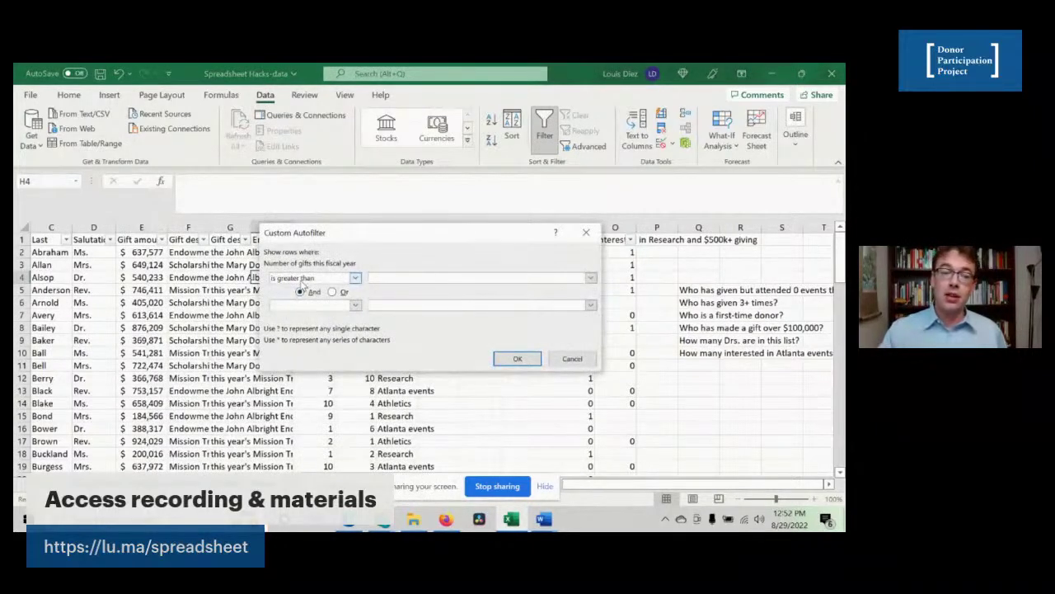
text(0)
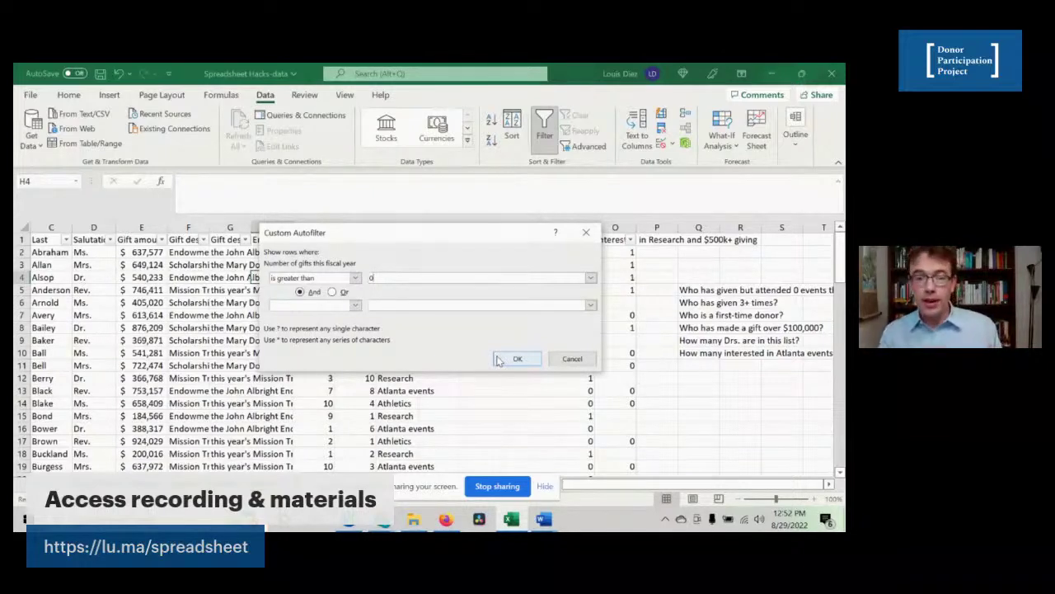
click(516, 359)
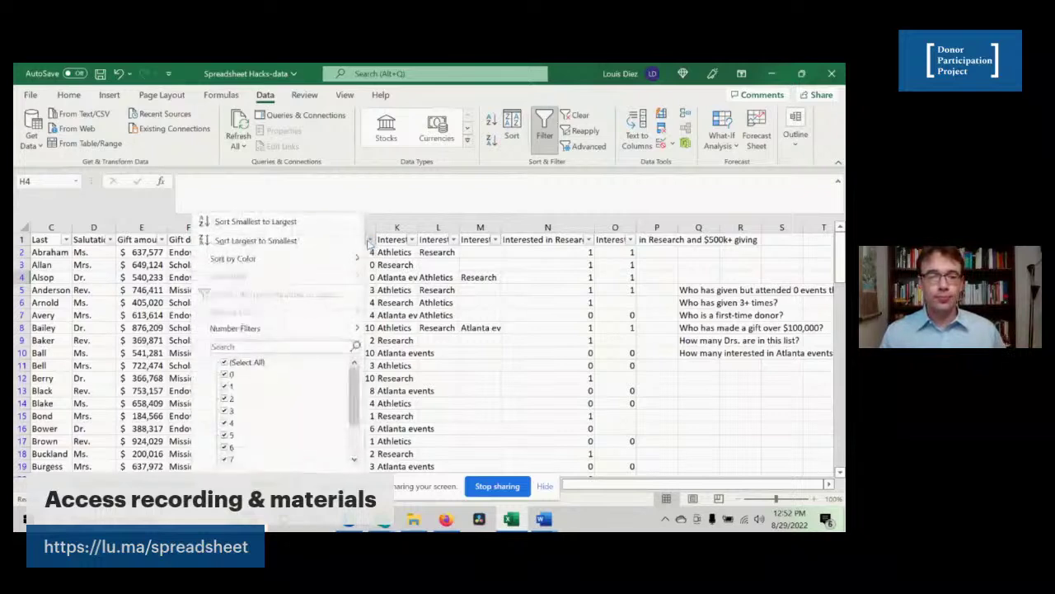
- Filter the events-attended column to show only donors with 0 events
click(371, 240)
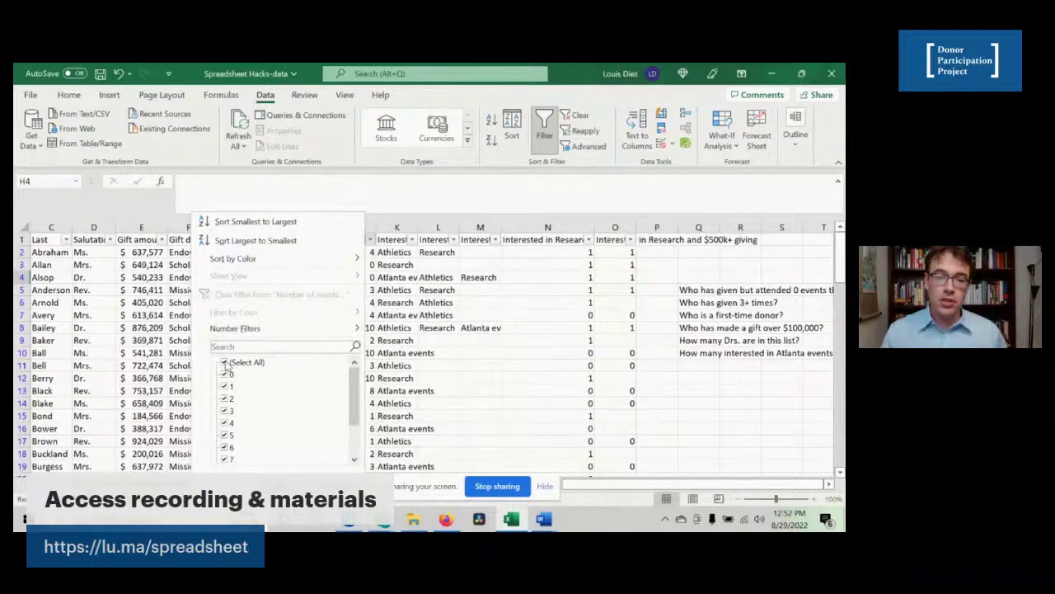
click(224, 365)
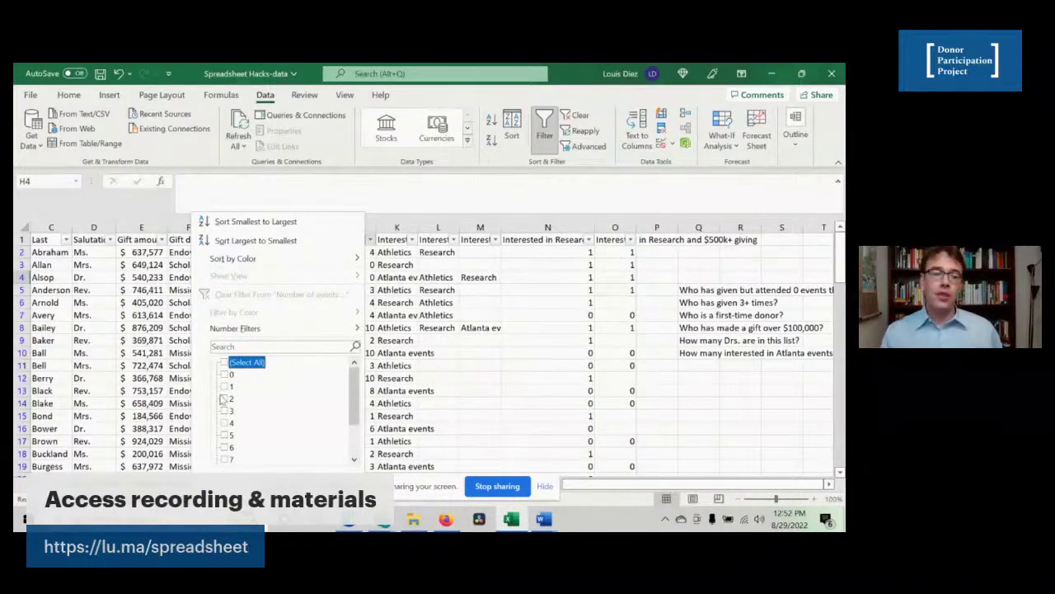
click(224, 375)
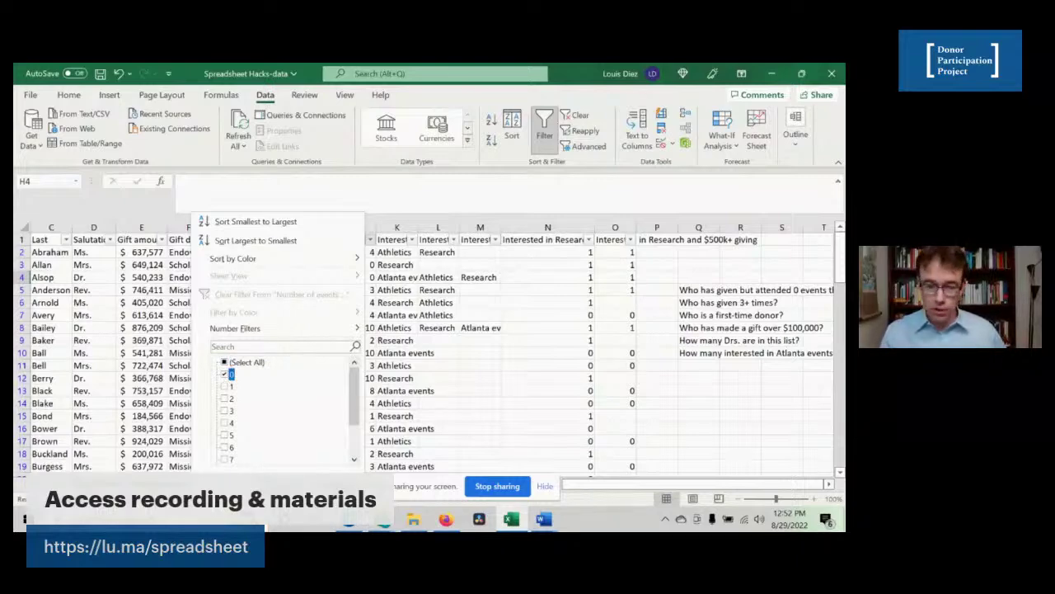
key(Return)
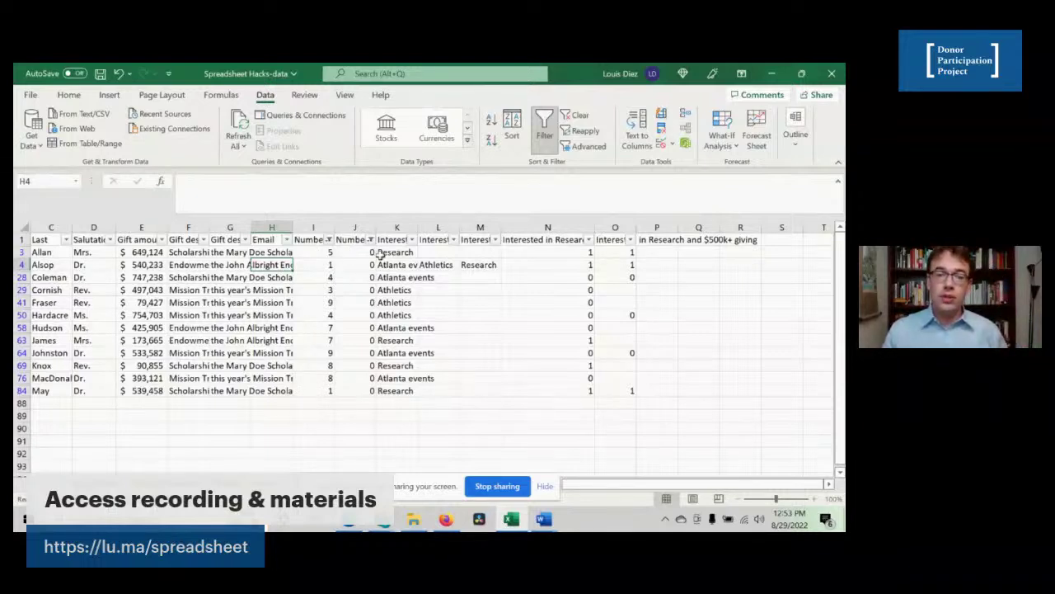
- Select the filtered Interest 1 cells to read a count of 12, then turn filtering off
drag(387, 254, 394, 391)
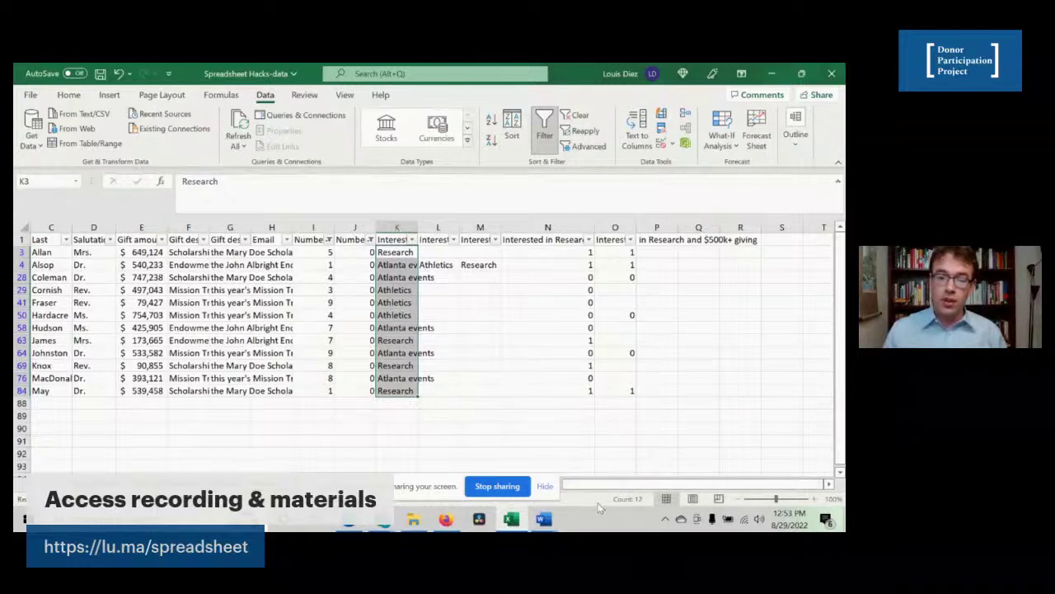
click(631, 496)
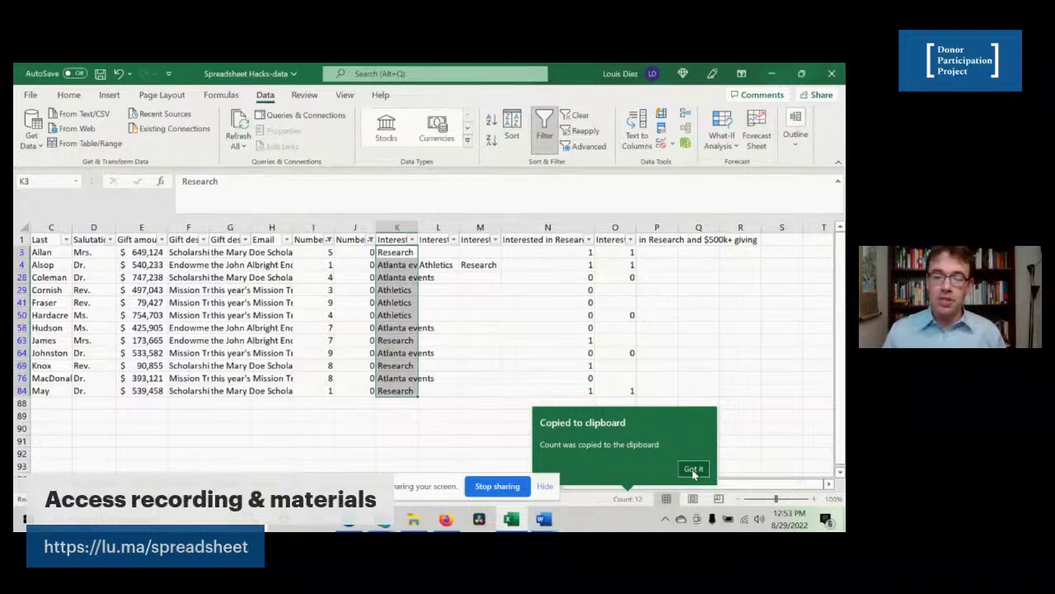
click(694, 469)
click(405, 351)
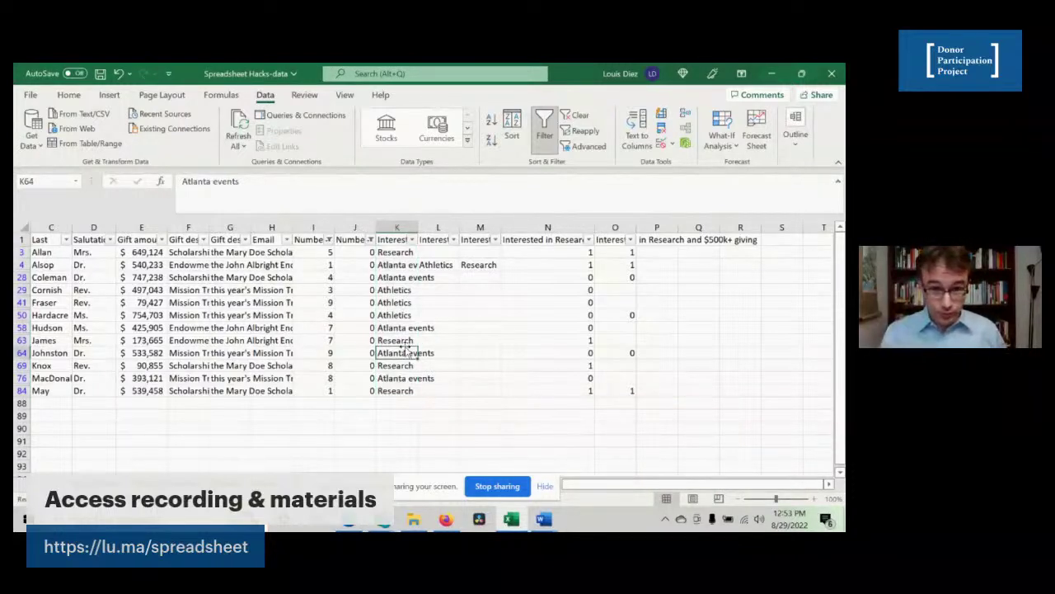
click(544, 126)
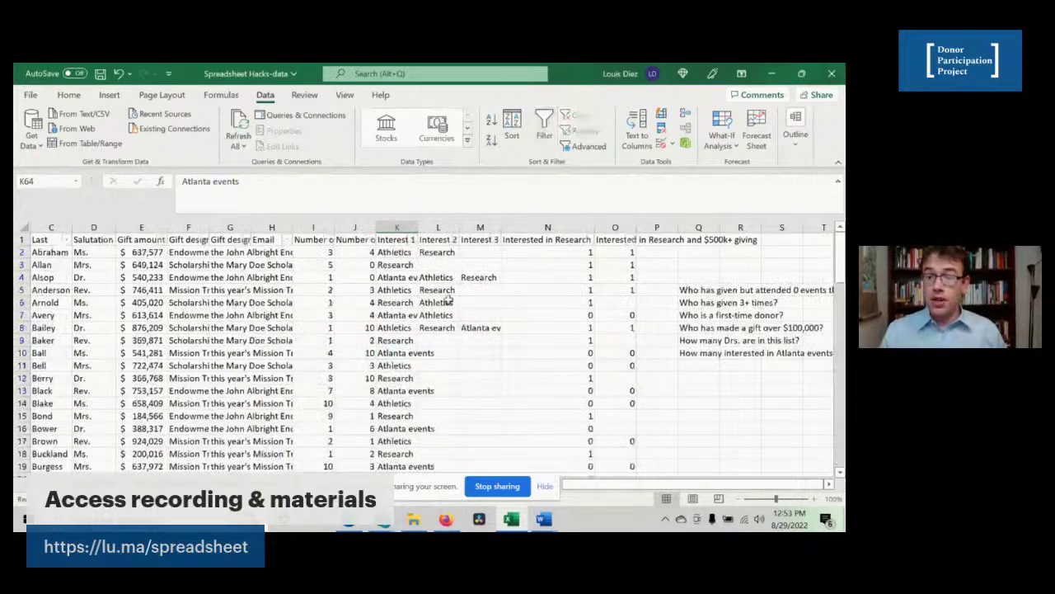
- Re-enable filtering and untick 1 and 2 in Number of gifts to keep 3 or more
click(359, 264)
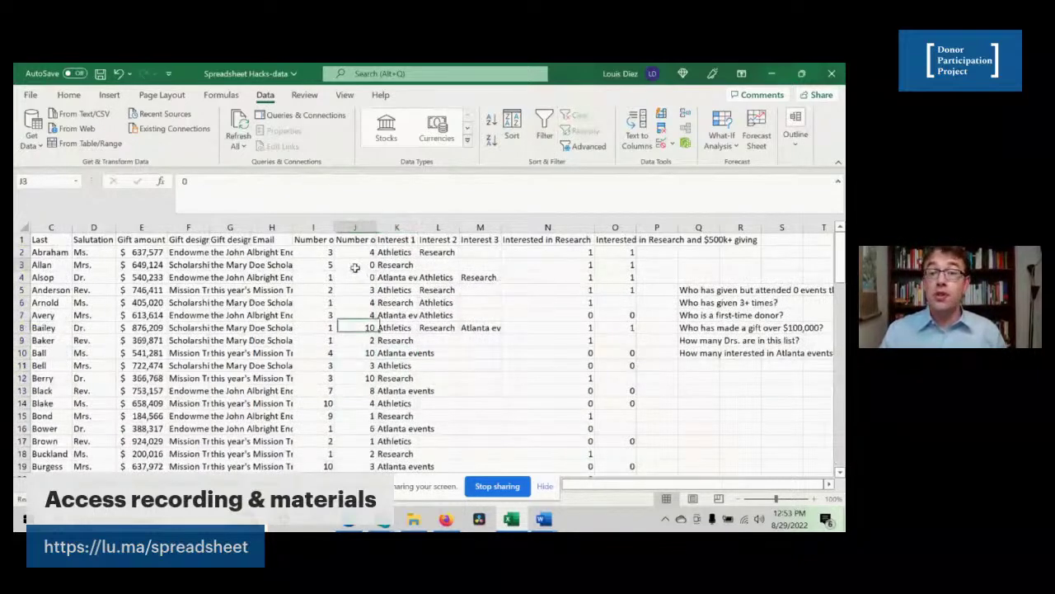
click(544, 126)
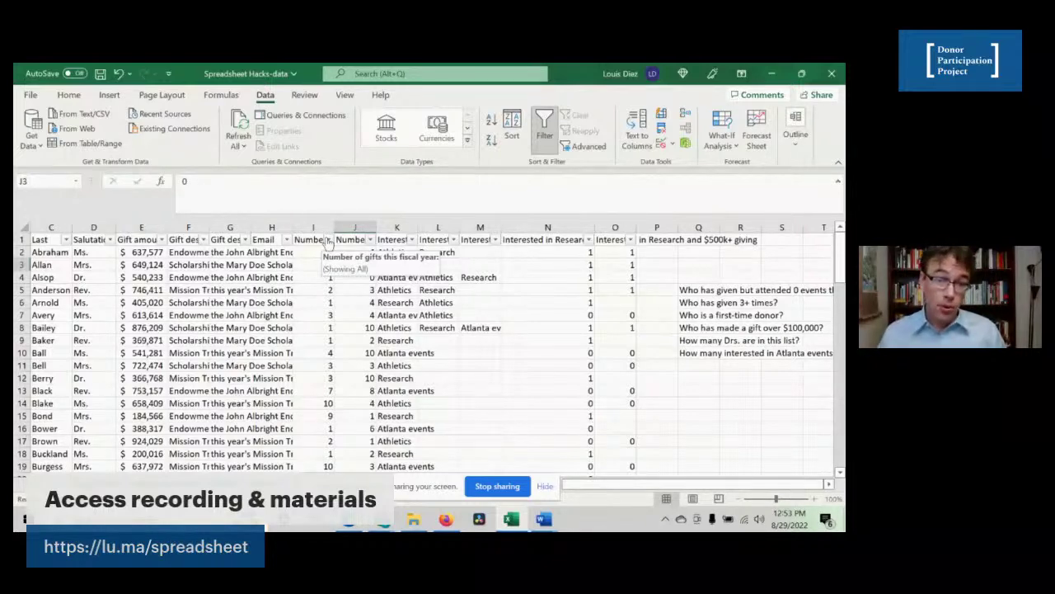
click(327, 239)
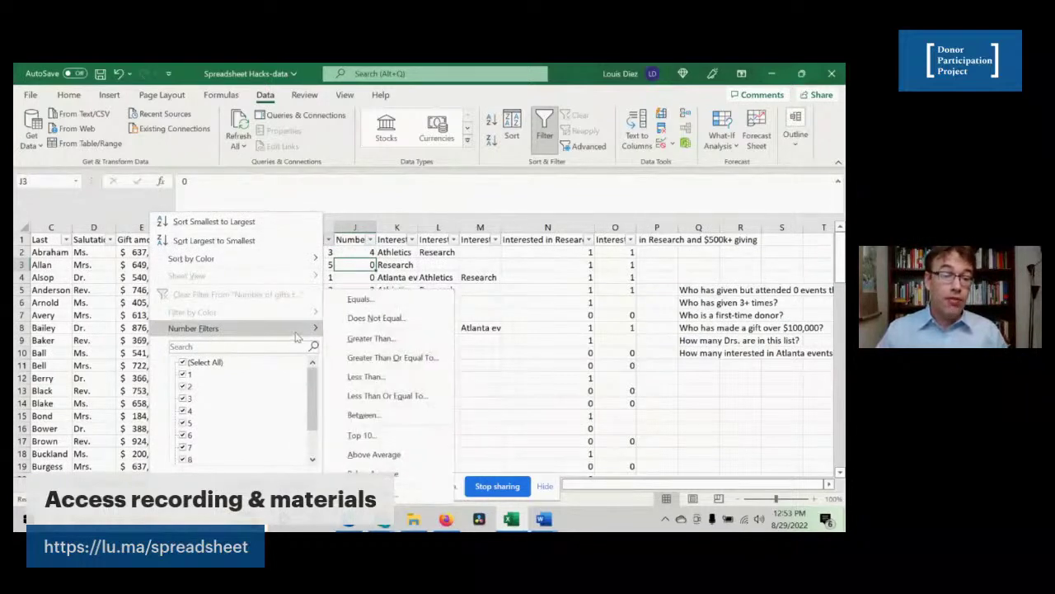
click(182, 373)
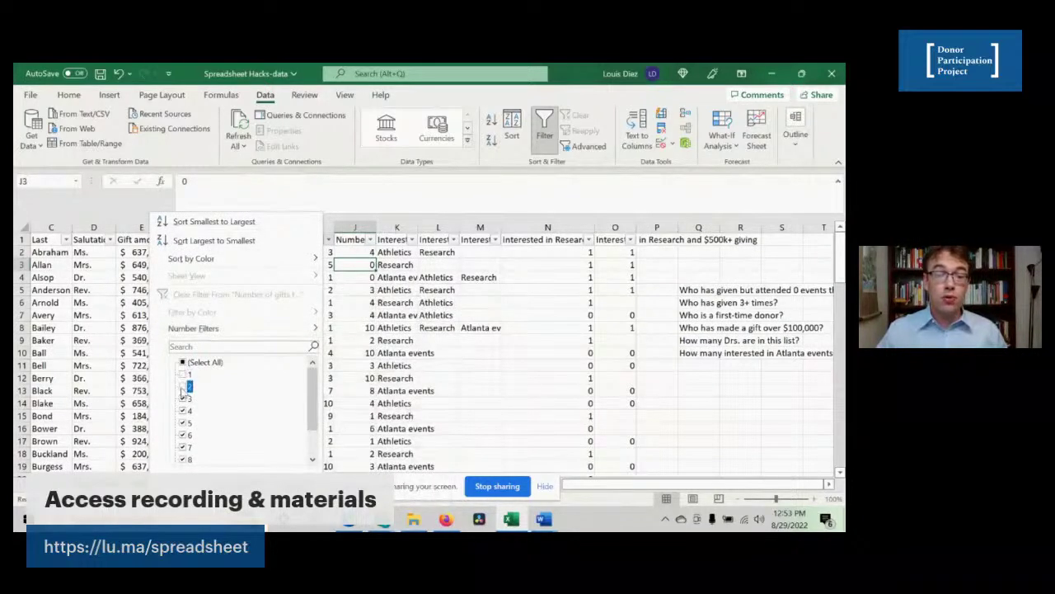
click(182, 385)
scroll(223, 406, down, 1)
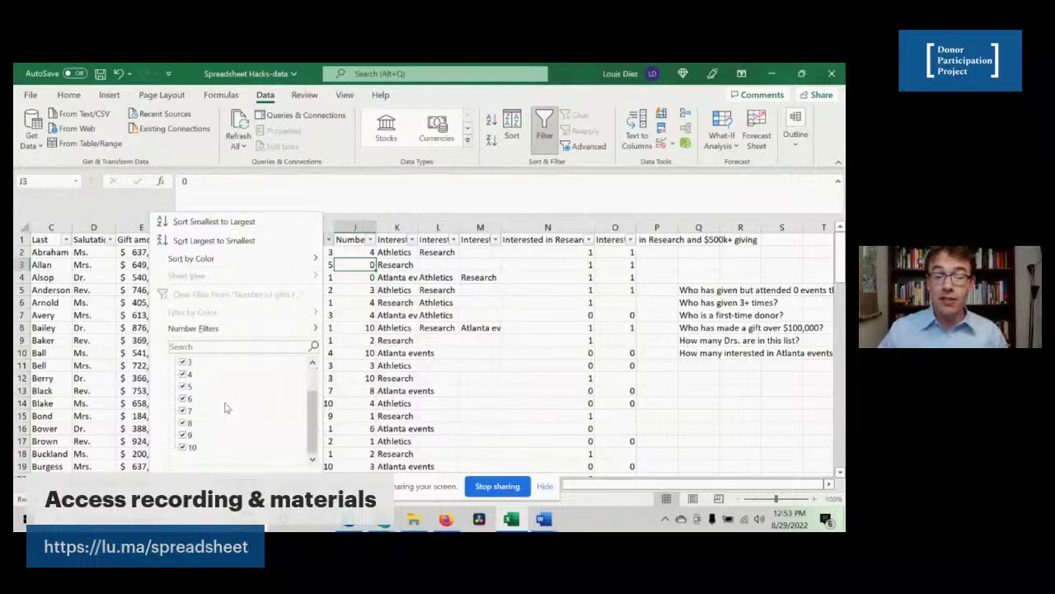
scroll(217, 406, up, 1)
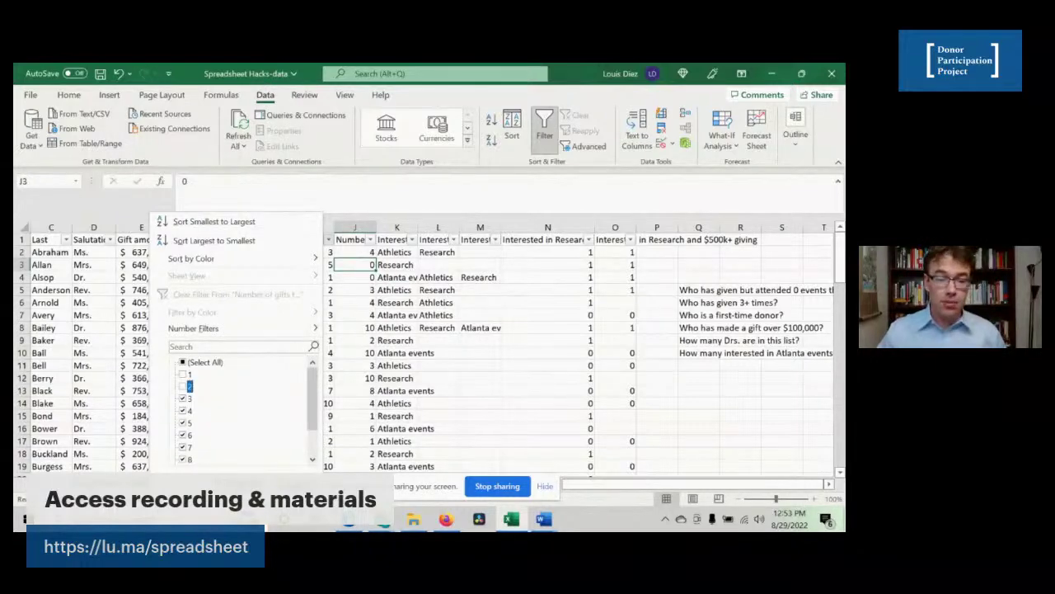
click(245, 481)
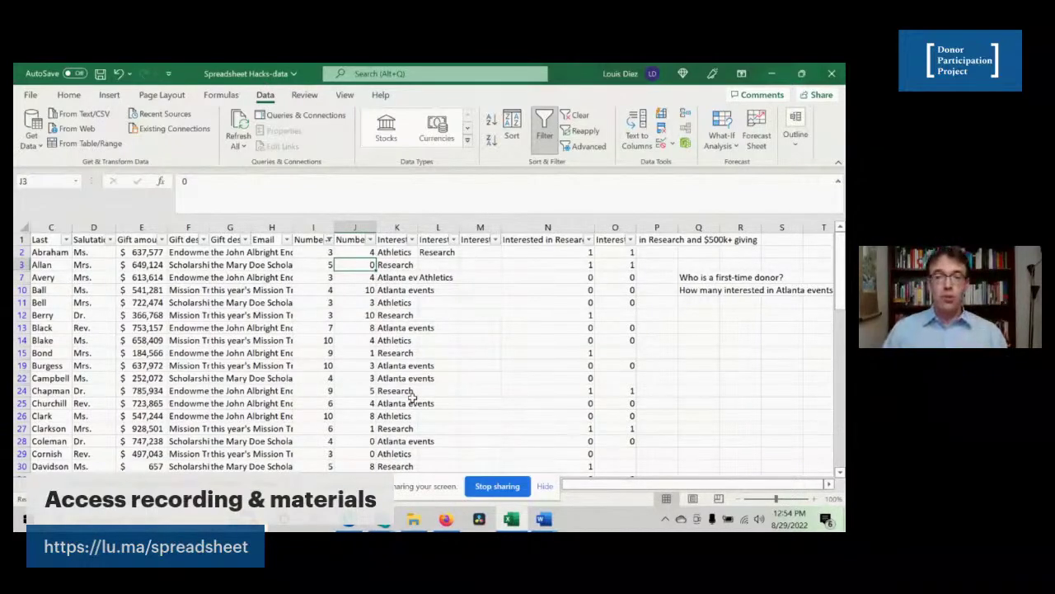
click(396, 320)
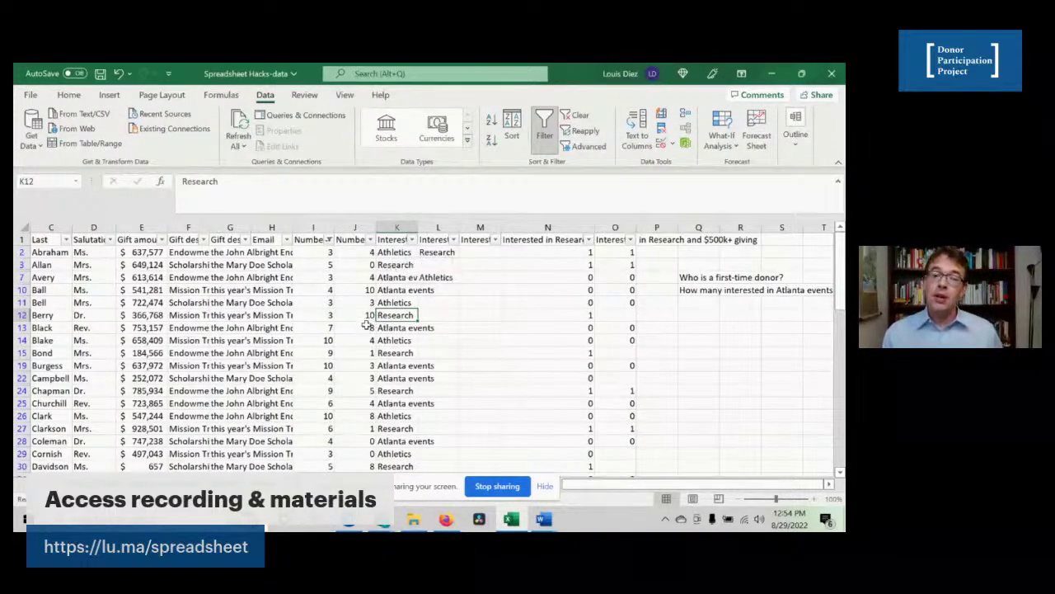
click(394, 279)
key(Up)
key(Up)
key(Up)
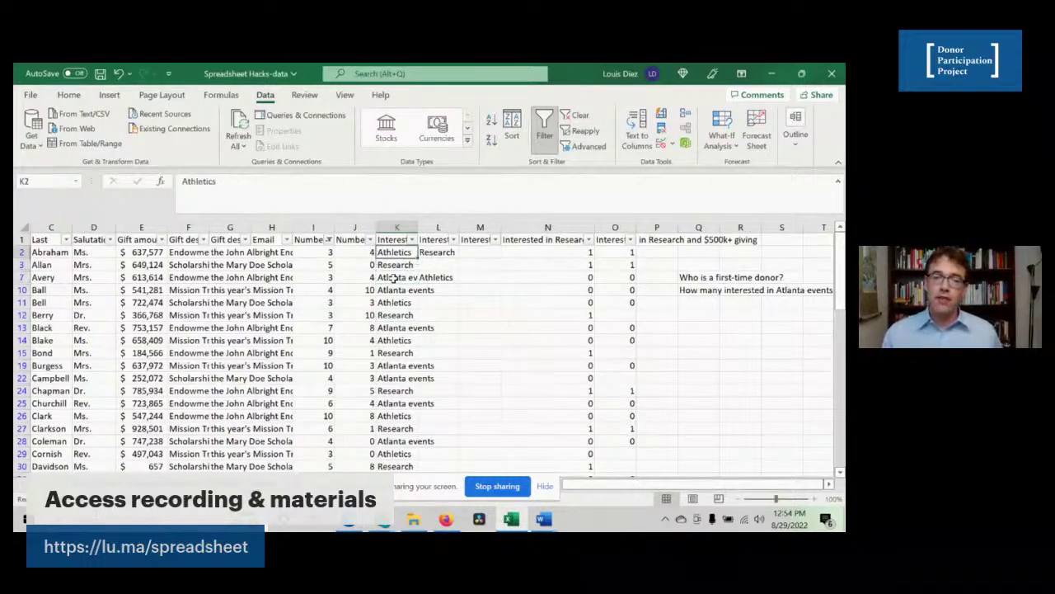
key(Right)
key(Right)
key(Left)
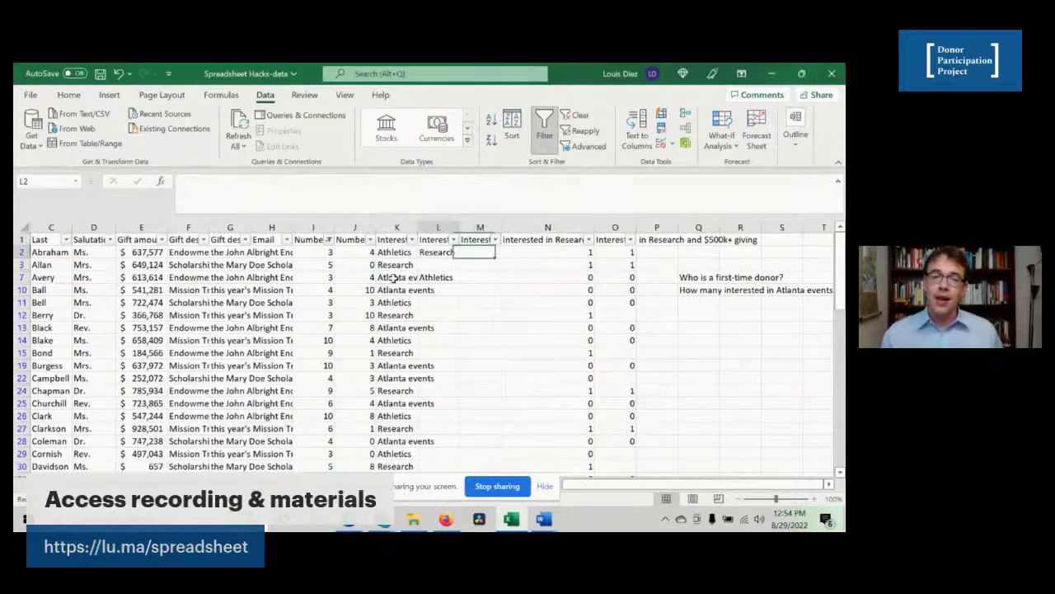
key(Left)
key(Down)
key(Down)
key(Down)
key(Down)
key(Down)
key(Down)
key(Down)
key(Down)
key(Down)
key(Down)
key(Down)
key(Down)
key(Down)
key(Down)
key(Down)
key(Down)
key(Down)
key(Down)
key(Down)
key(Down)
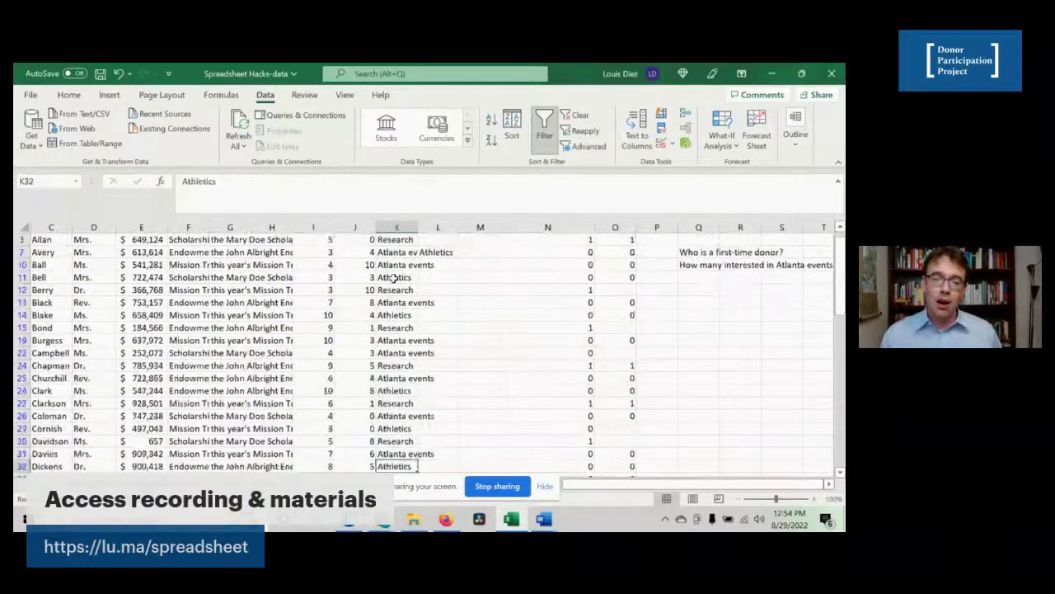
- Filter Interest 1 to Research only, then switch filtering off to show all donors
key(Right)
key(Up)
key(Up)
key(Up)
key(Up)
key(Up)
key(Up)
key(Up)
key(Up)
key(Up)
key(Up)
key(Up)
key(Up)
key(Up)
key(Up)
key(Up)
key(Up)
key(Up)
key(Up)
key(Up)
key(Up)
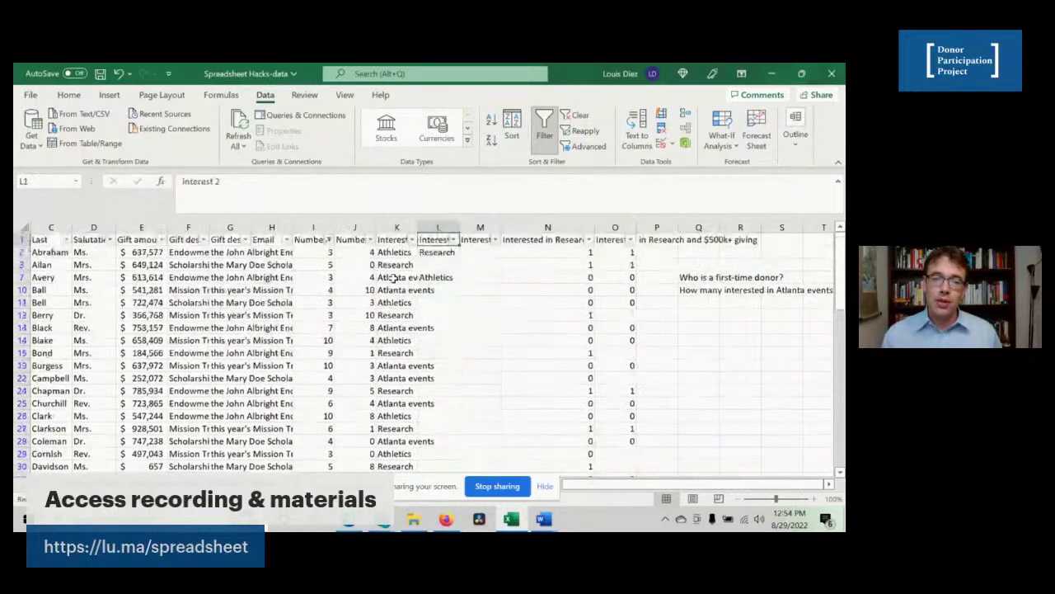
key(Left)
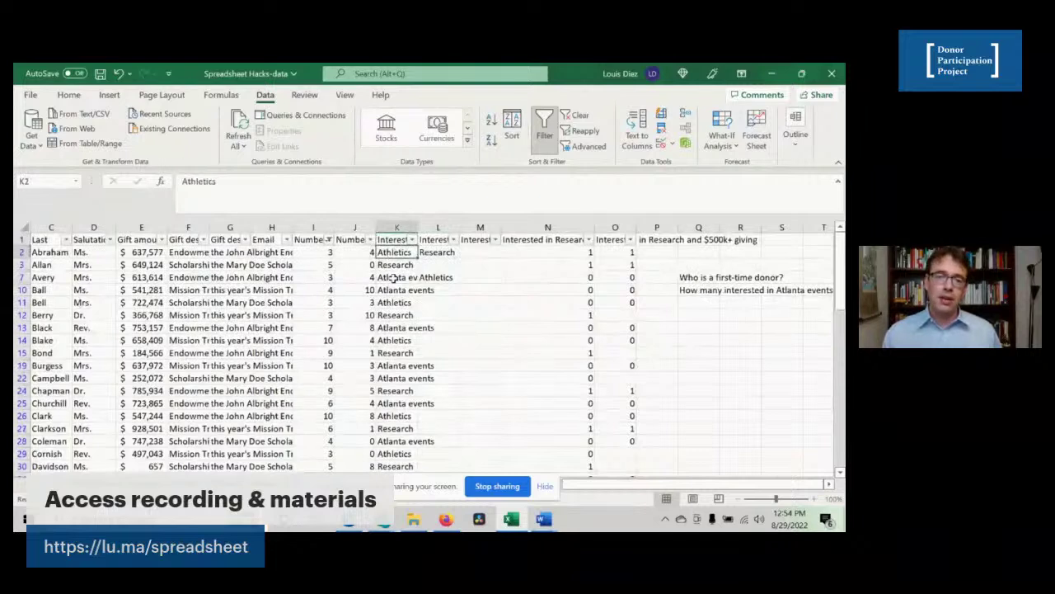
click(412, 240)
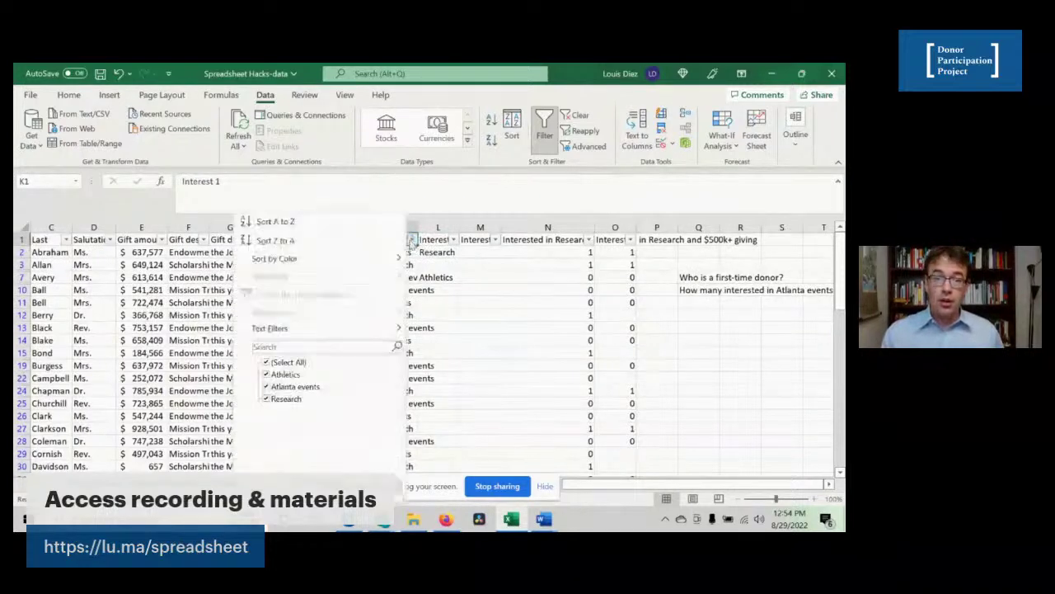
click(284, 363)
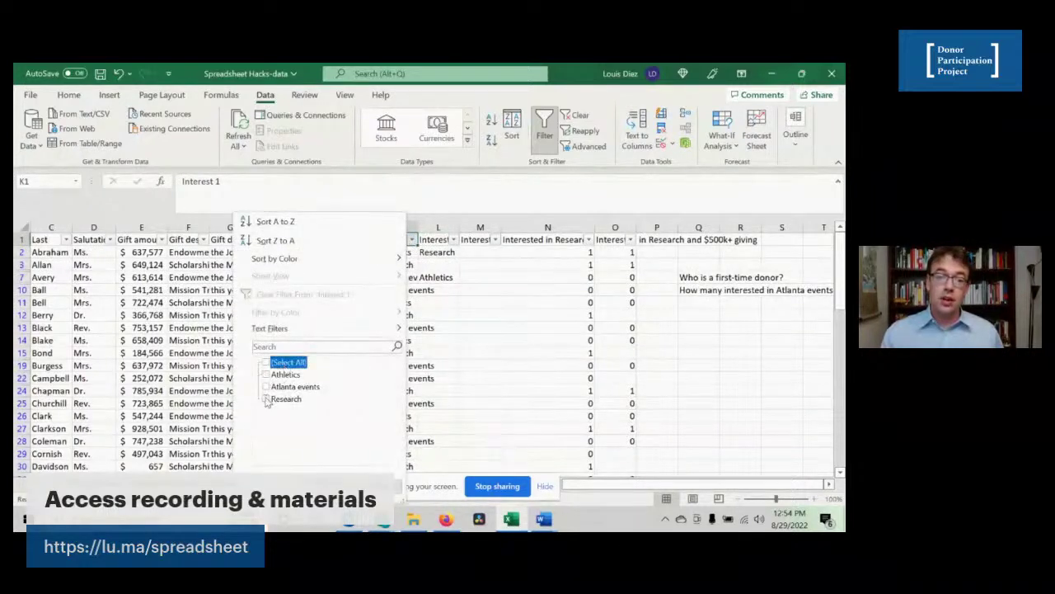
click(270, 399)
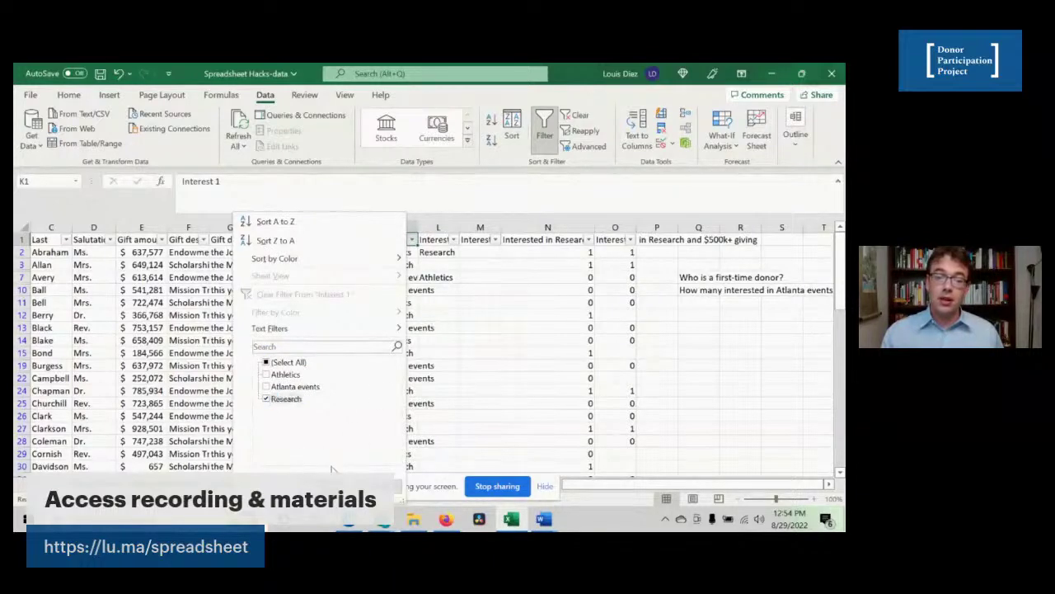
key(Return)
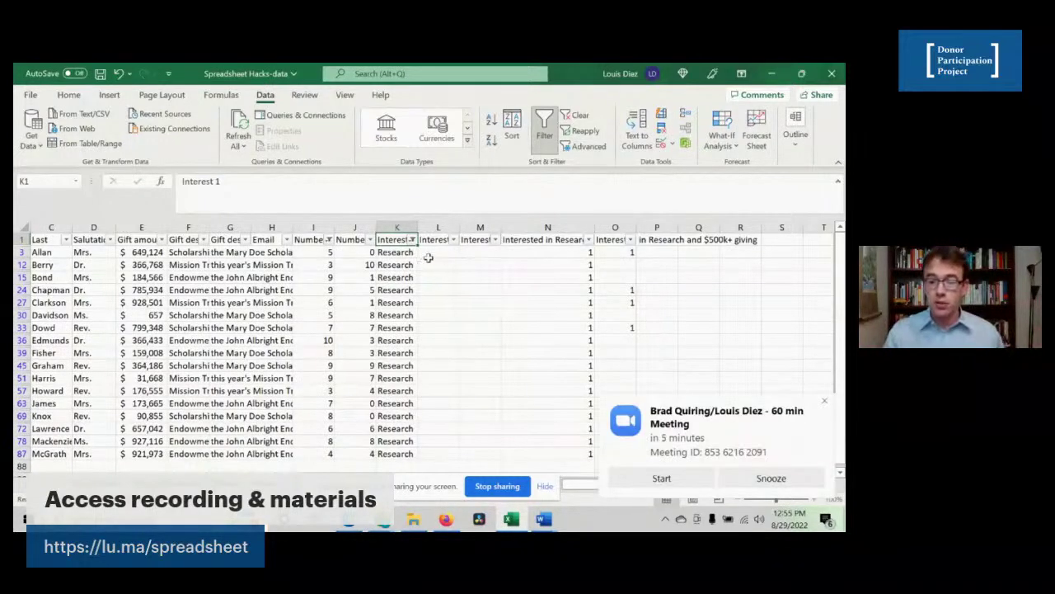
click(545, 131)
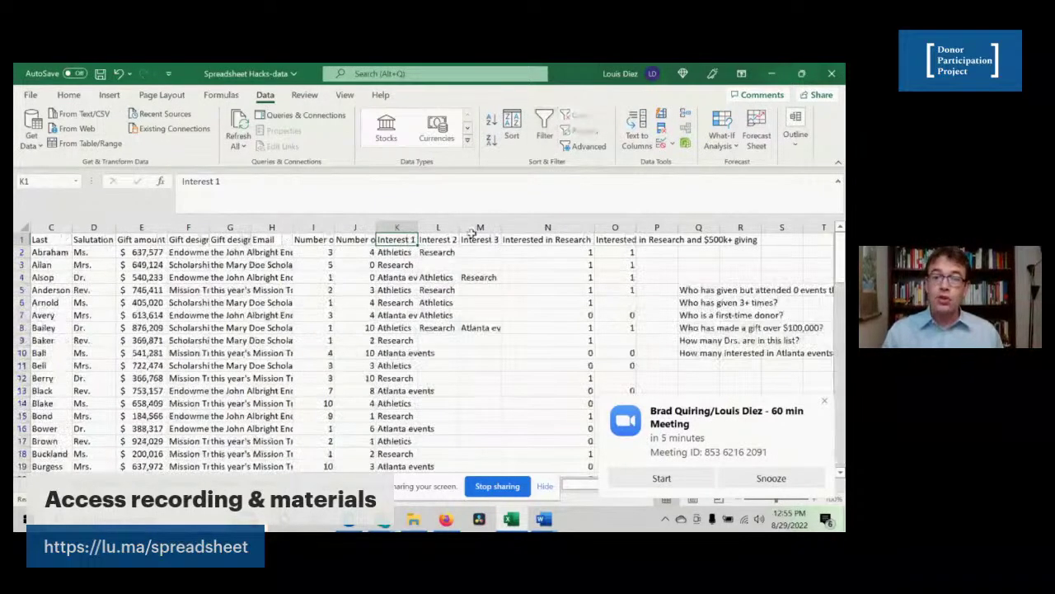
- Review the =COUNTIF(K2:M2,"Research") formula in N2, leaving it unchanged
click(404, 278)
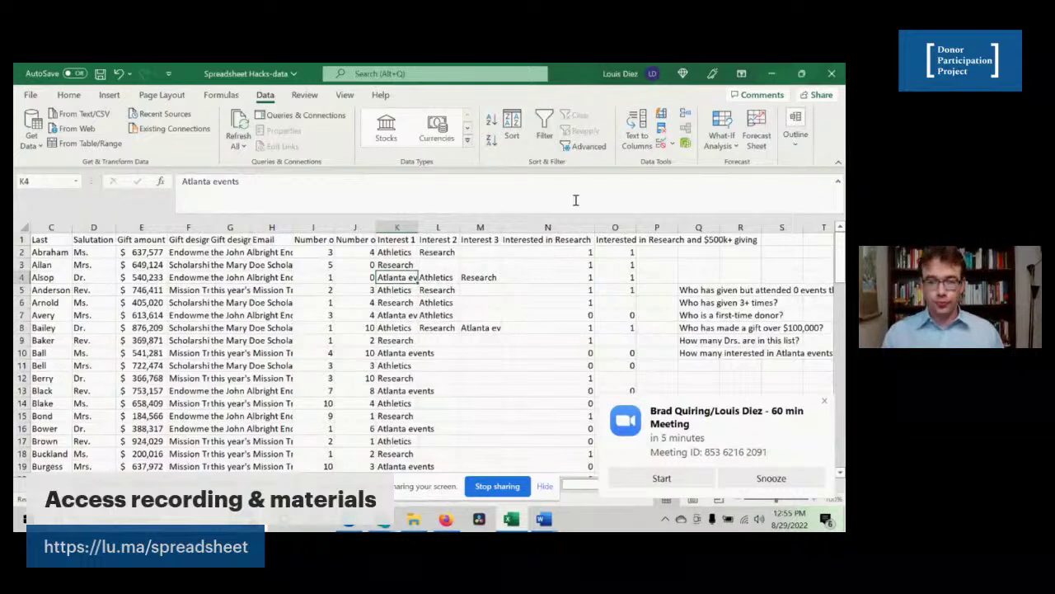
click(529, 255)
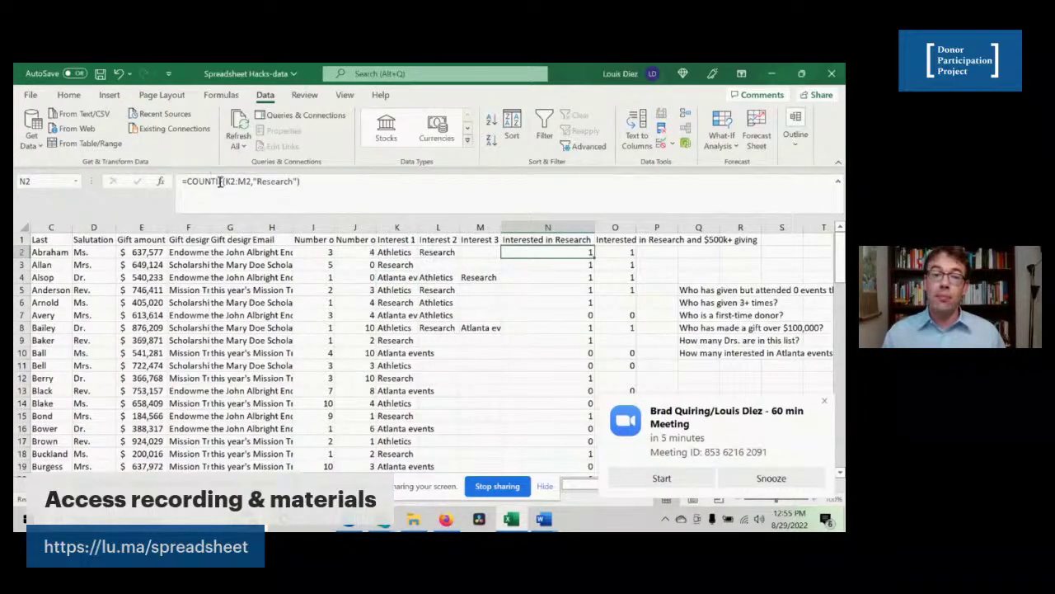
click(221, 182)
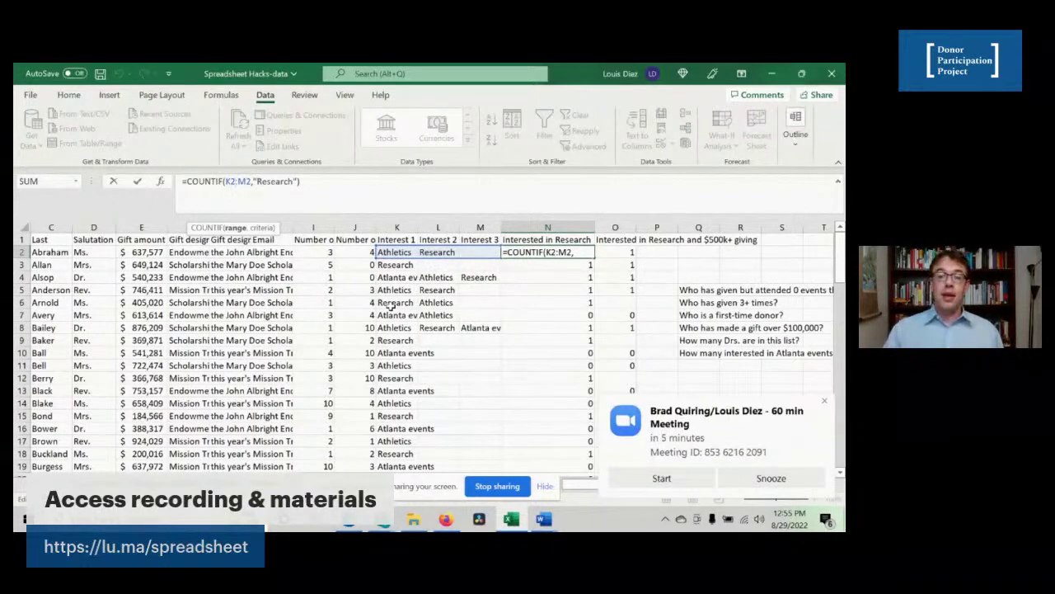
key(Return)
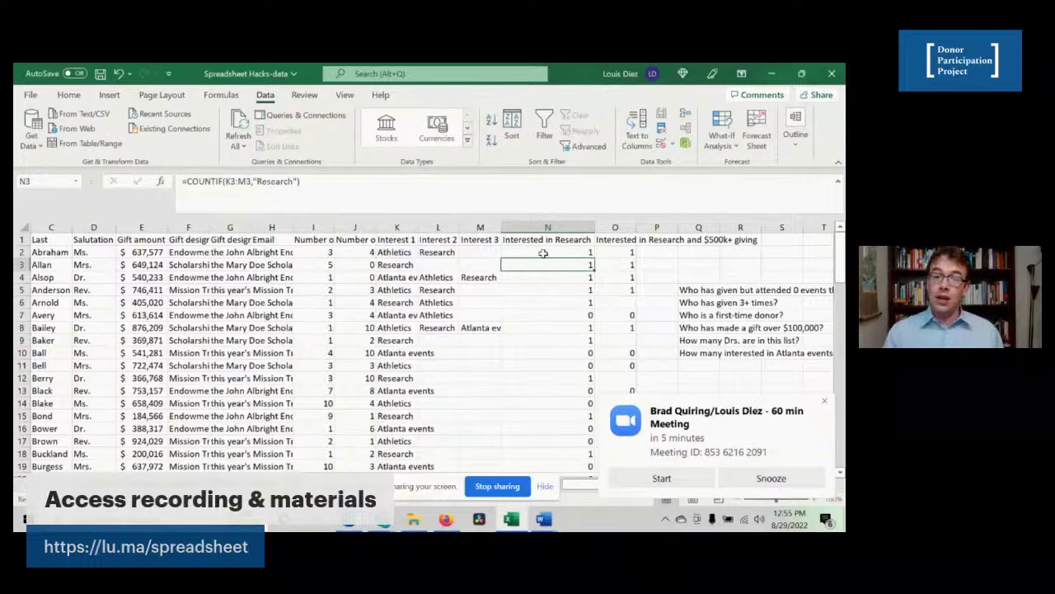
click(544, 253)
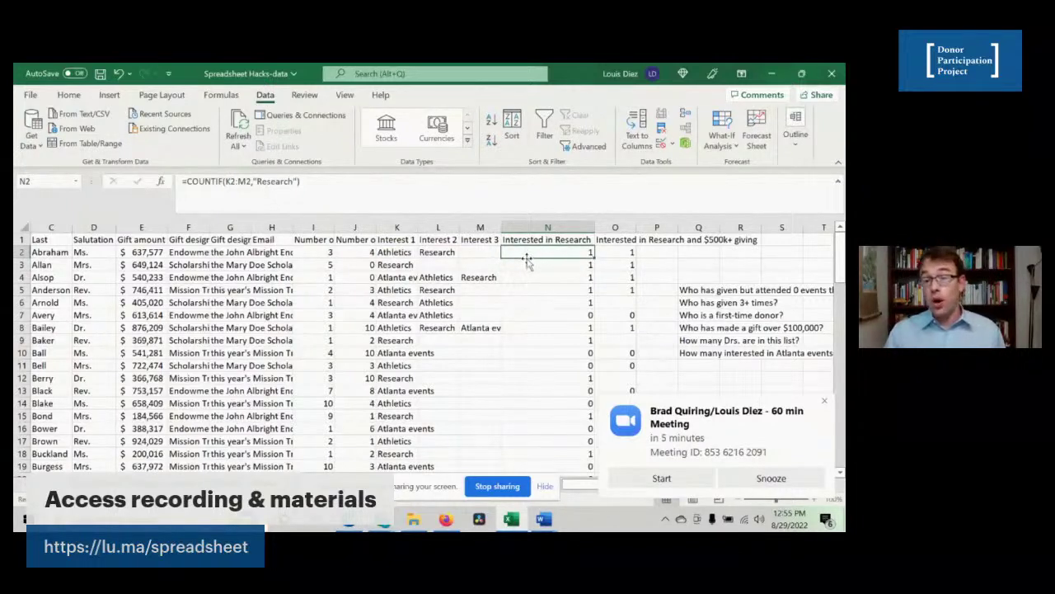
click(526, 316)
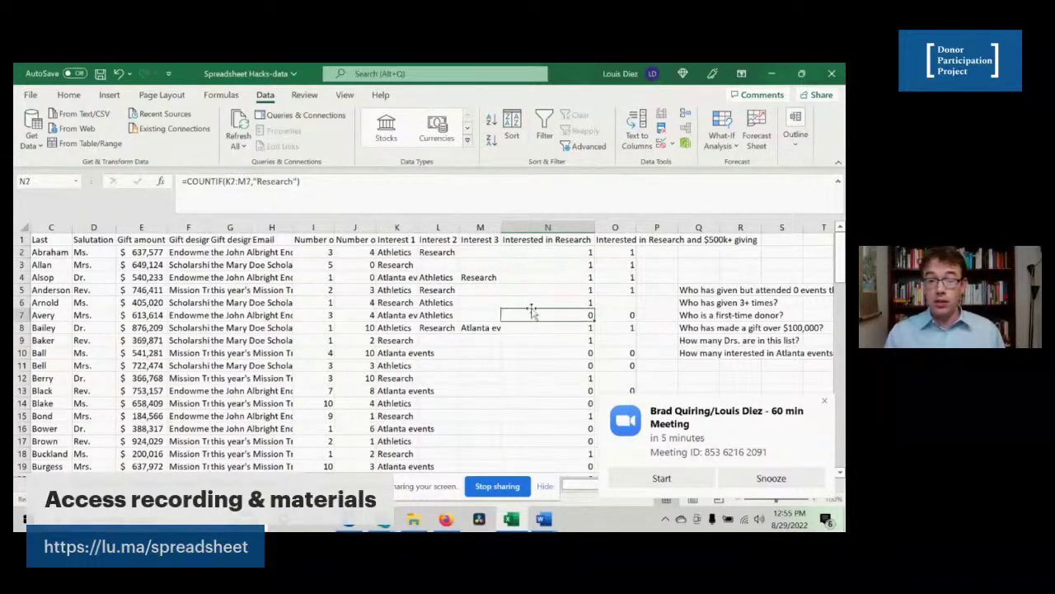
click(549, 253)
- Check gifts in I2, the N3 formula and Interest 1 in K2, then re-enable filtering
click(323, 251)
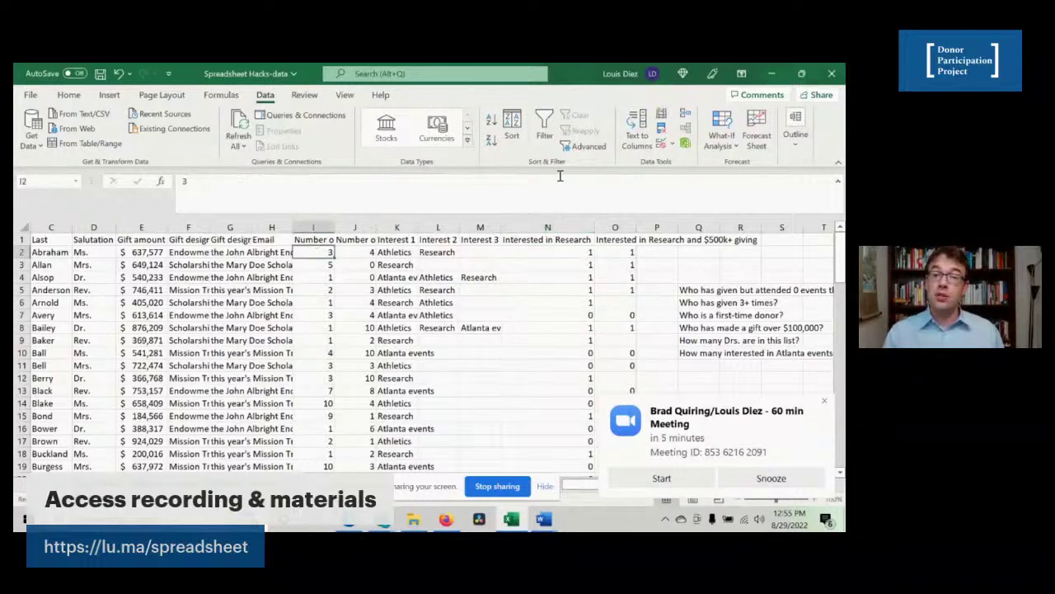
click(551, 264)
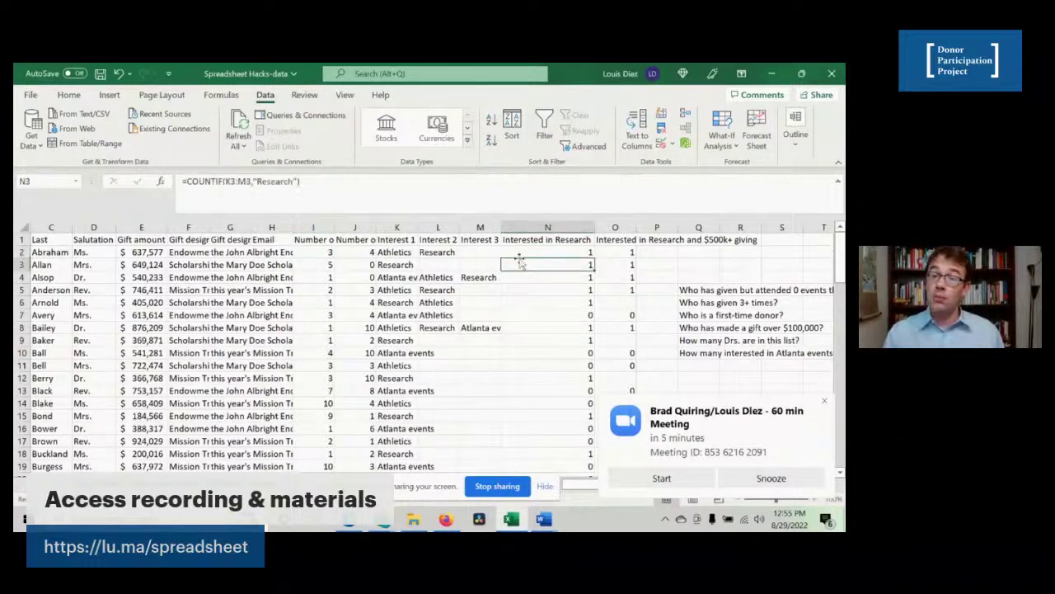
click(393, 252)
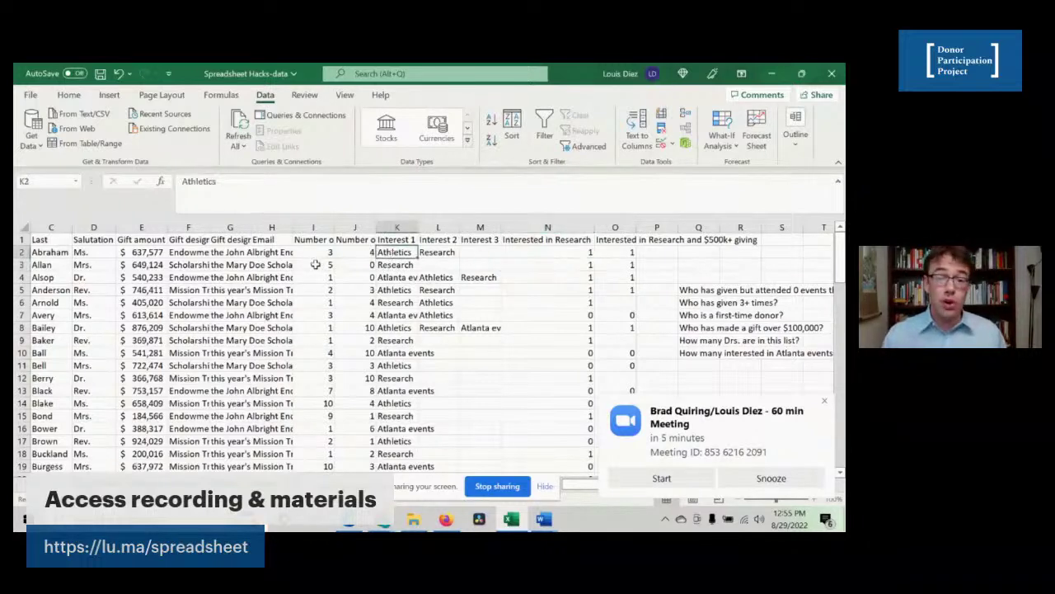
click(317, 252)
click(544, 128)
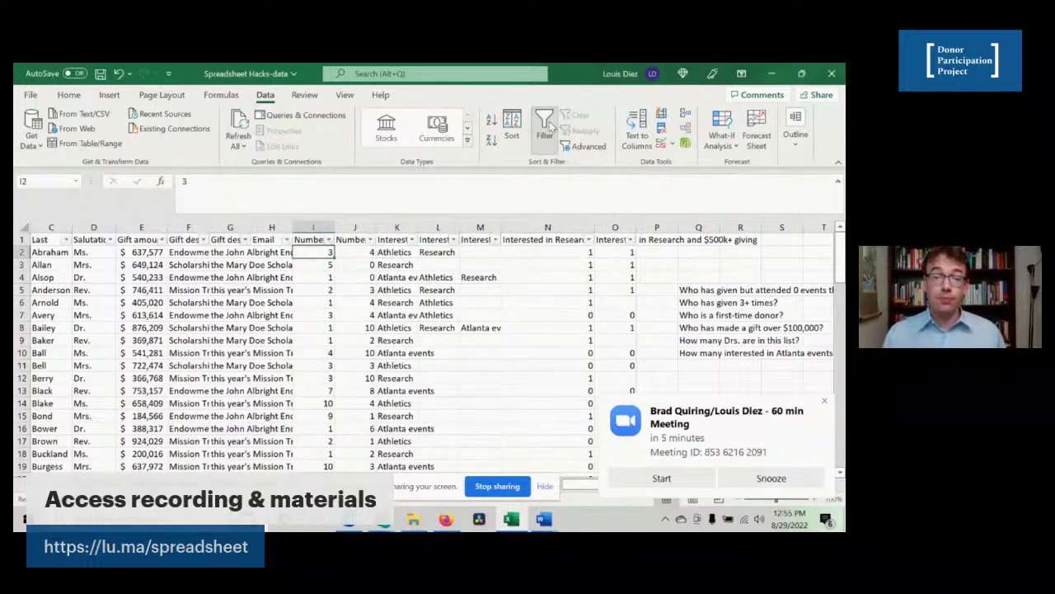
- Filter Number of gifts to exclude donors with 1 and 2 gifts
click(329, 240)
click(182, 375)
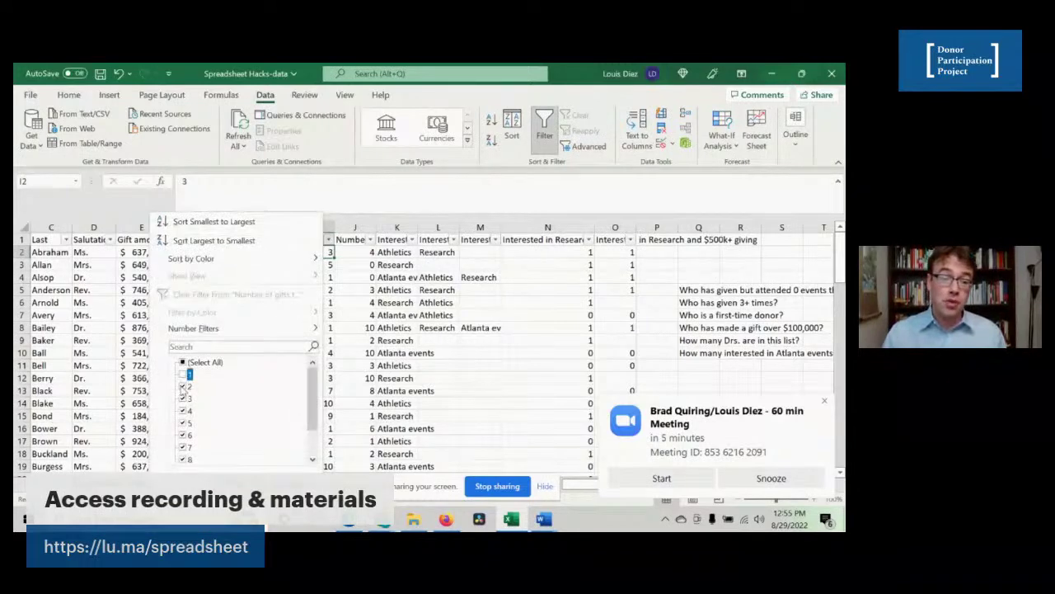
click(182, 386)
click(242, 486)
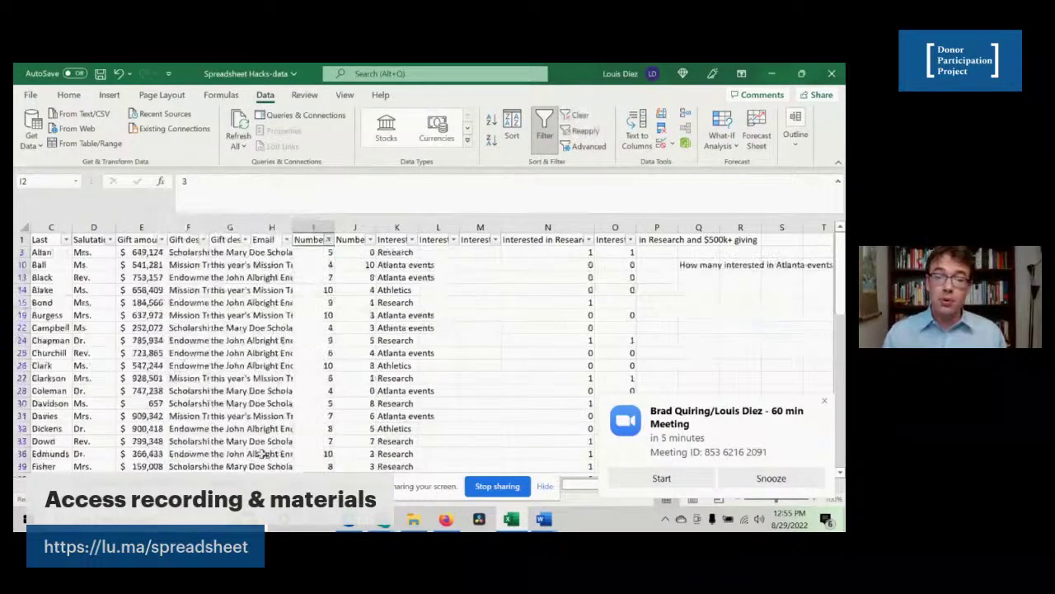
- Filter Interested in Research to exclude 0, leaving 15 donors showing
click(589, 239)
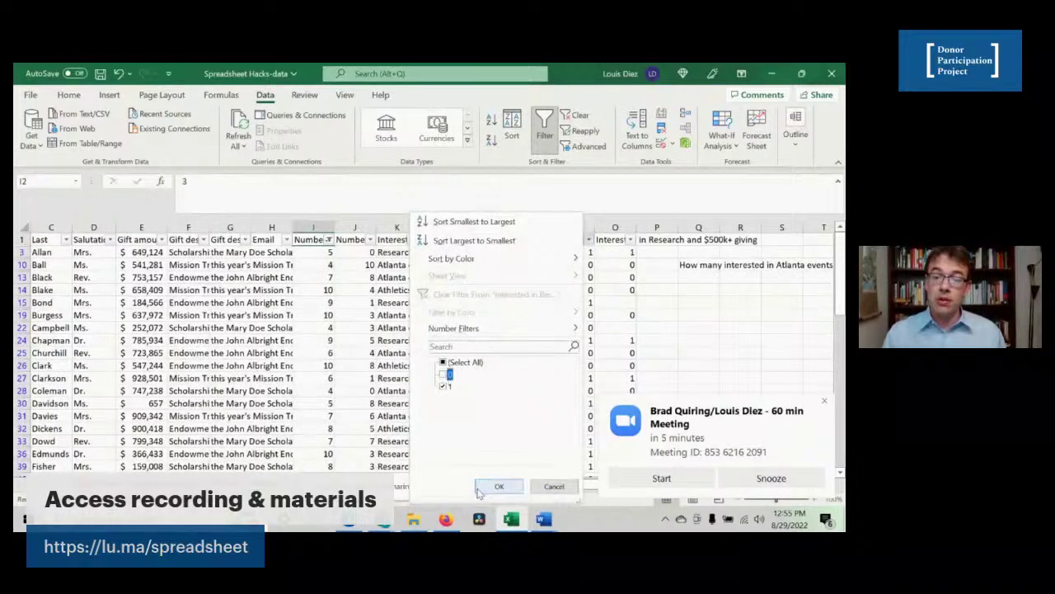
click(444, 375)
click(499, 486)
click(310, 376)
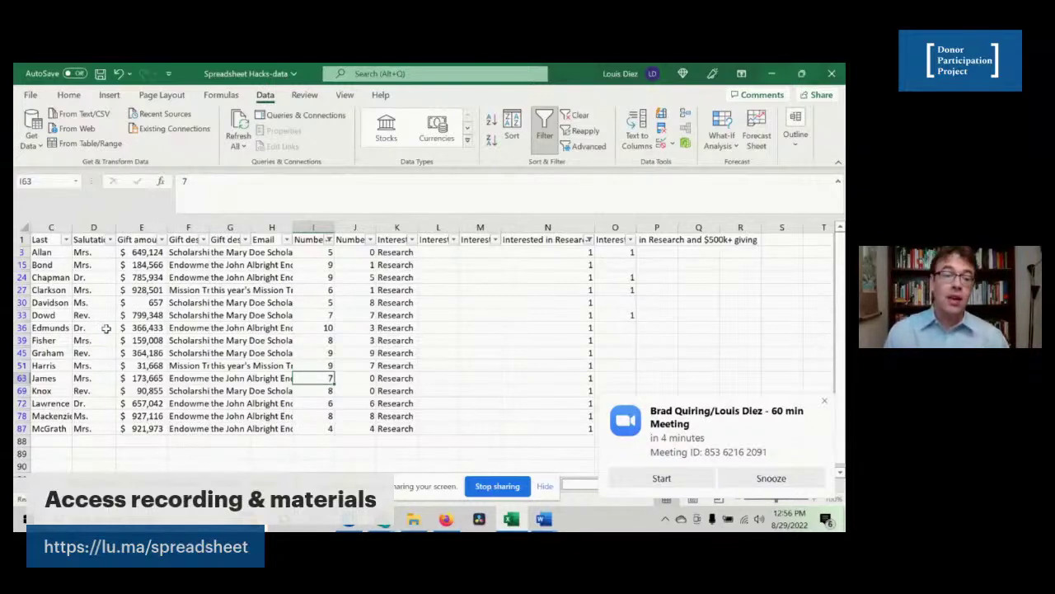
- Filter Gift amount to show only gifts greater than 100
click(162, 239)
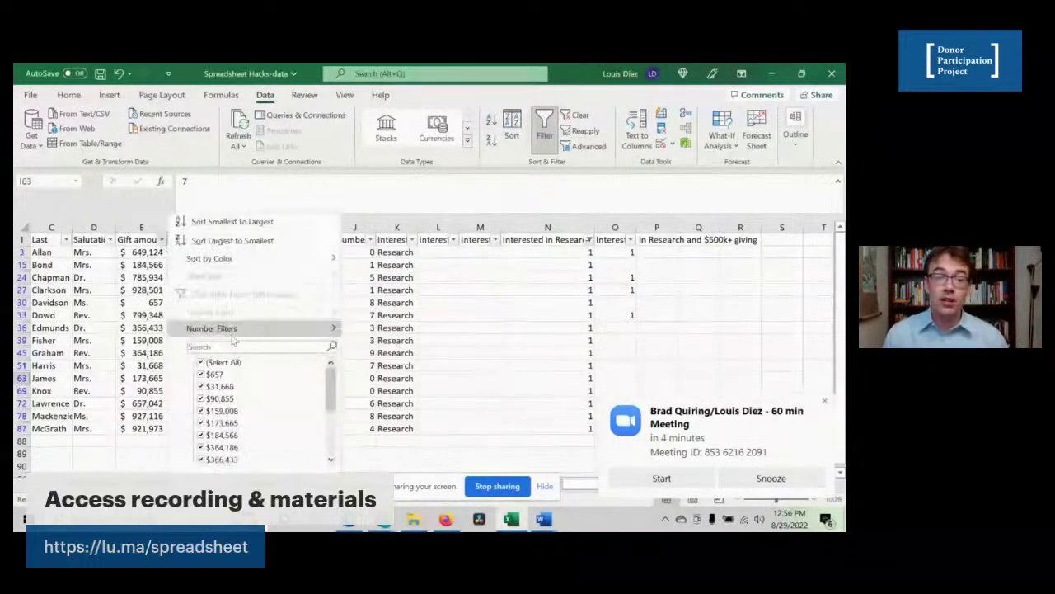
mouse_move(235, 330)
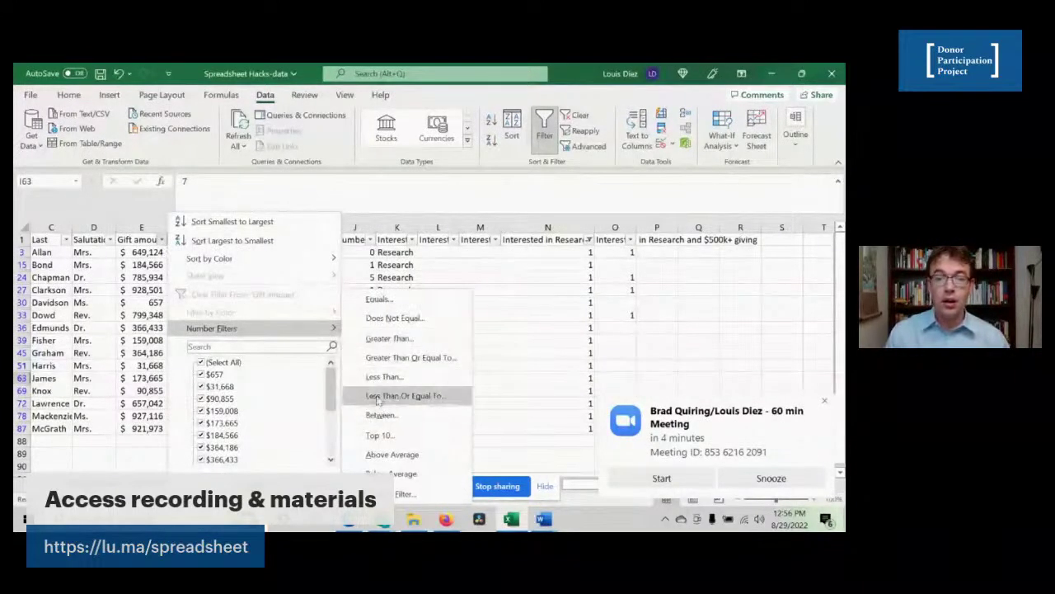
click(410, 338)
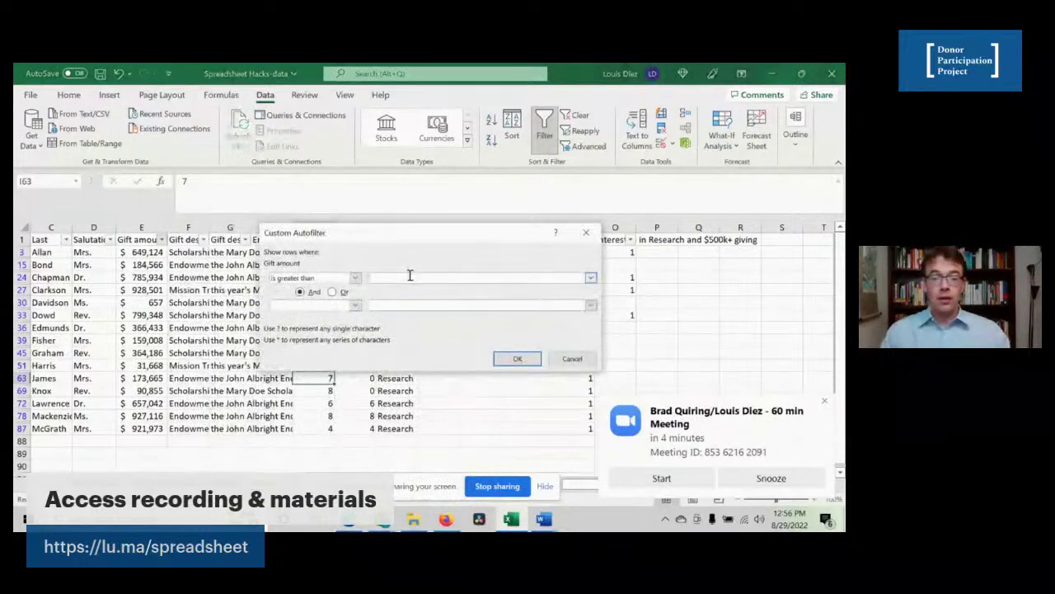
text(100000)
key(Return)
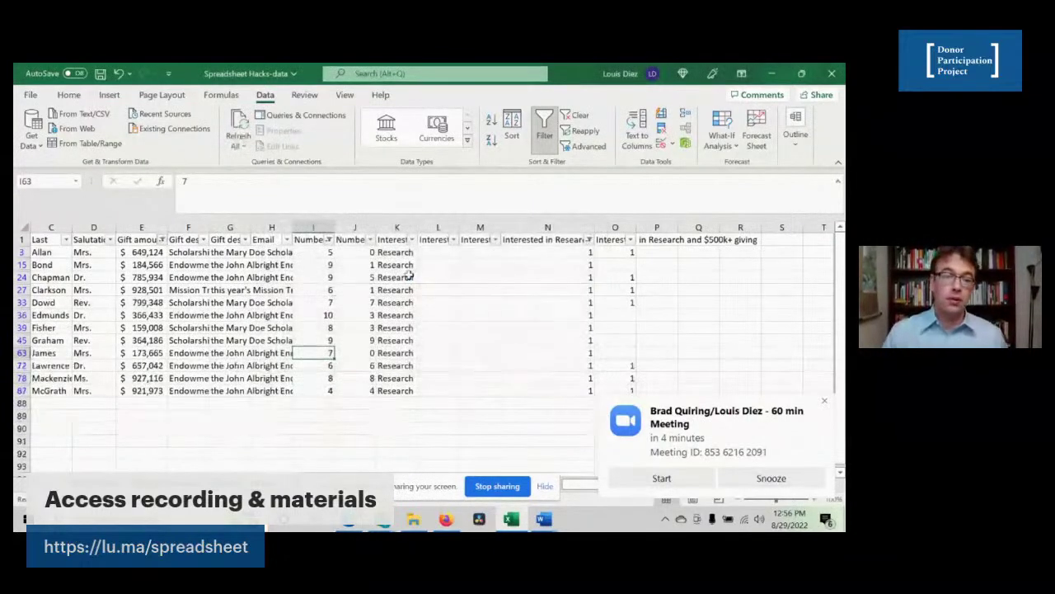
click(233, 327)
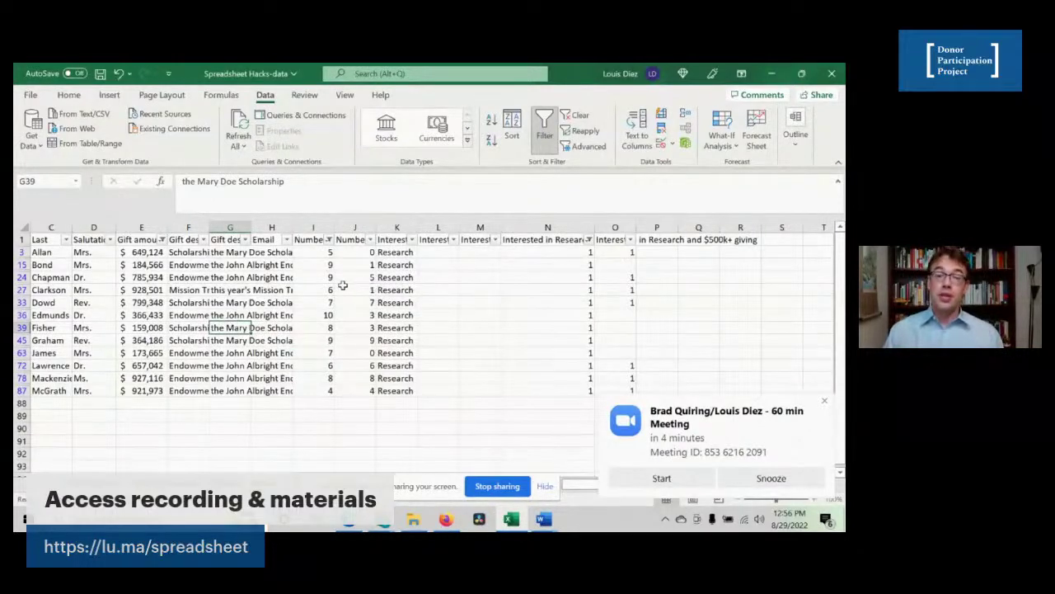
- Turn filtering off and look over the full unfiltered donor list
click(544, 132)
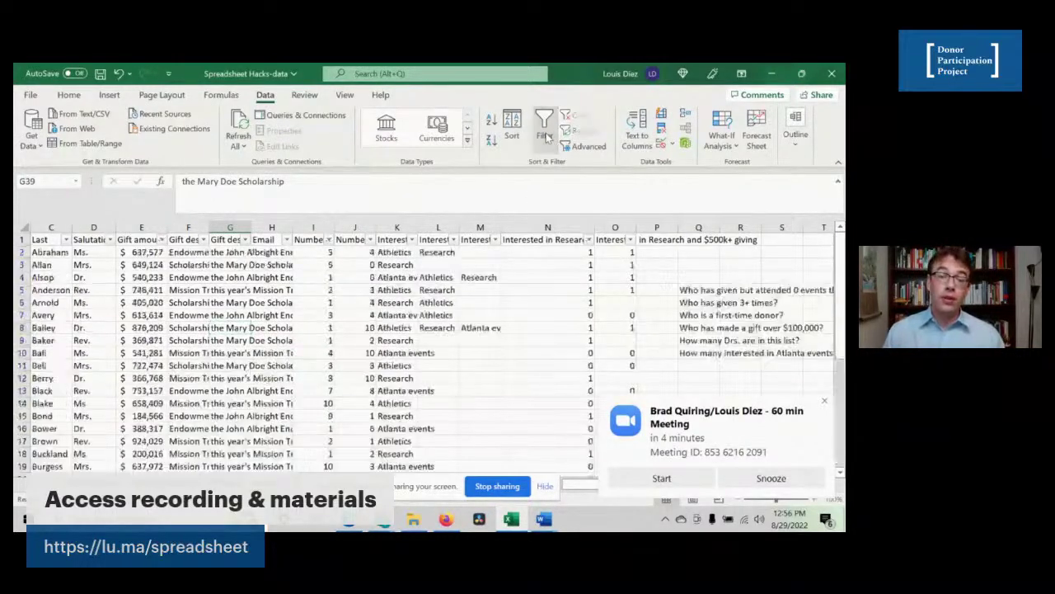
click(313, 352)
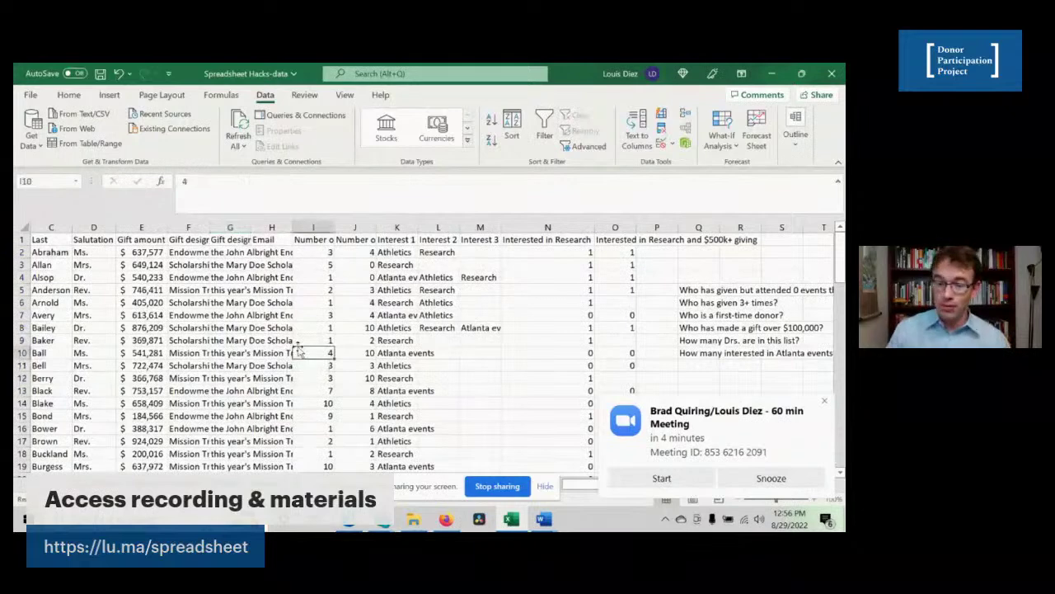
scroll(299, 348, down, 1)
scroll(300, 347, up, 1)
scroll(299, 348, right, 2)
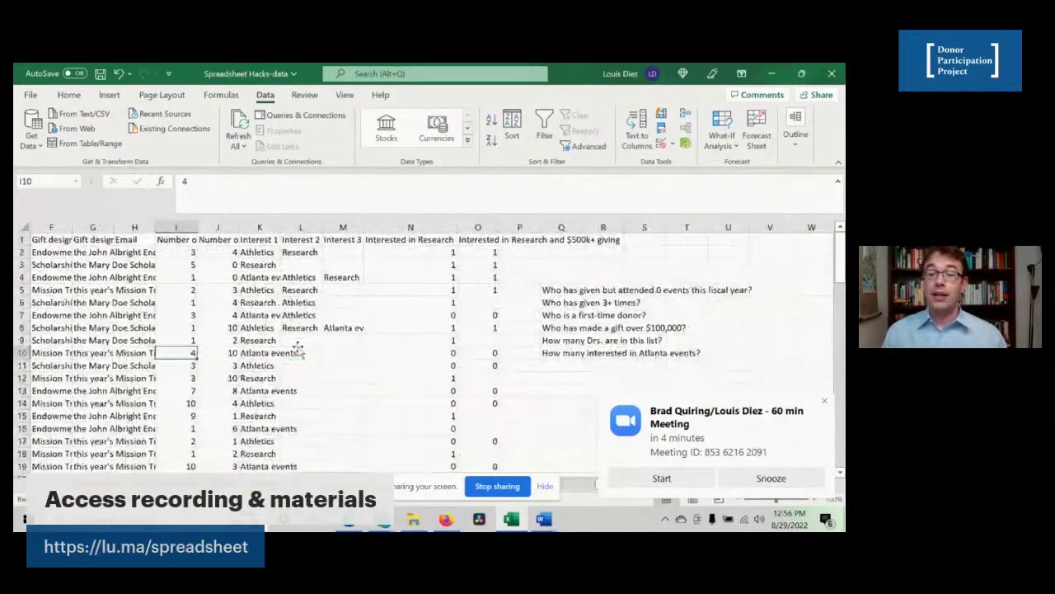
scroll(298, 347, left, 3)
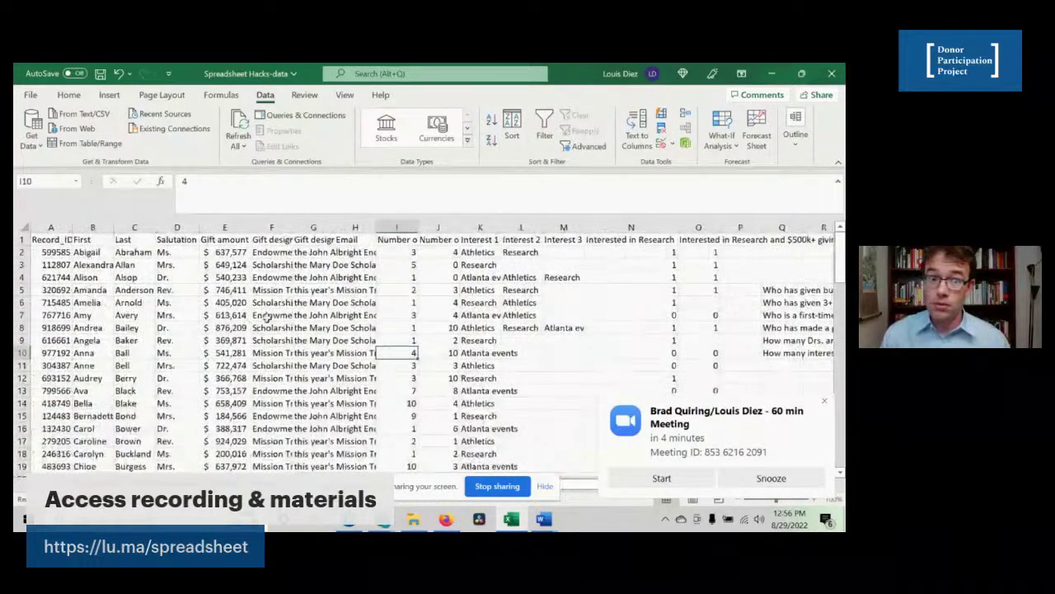